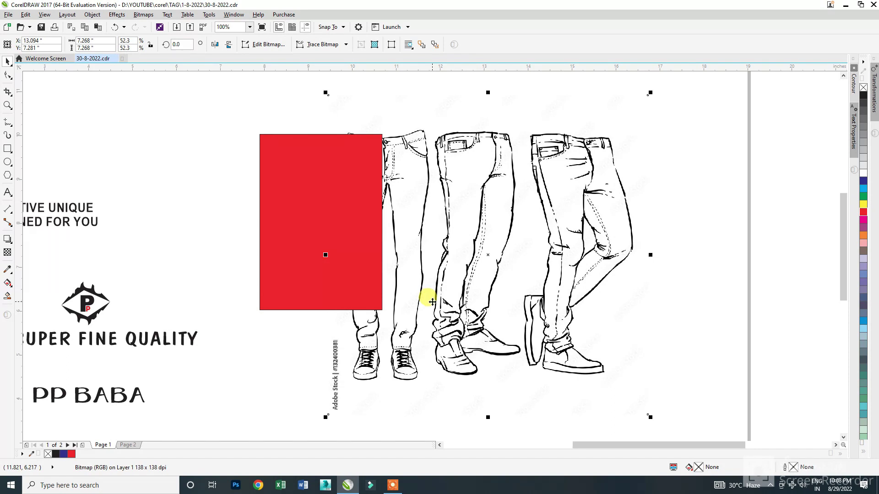
Delete the red rectangle overlapping the jeans image and shift the jeans bitmap slightly to the left
{"action": "key", "text": "shift+Page_Up"}
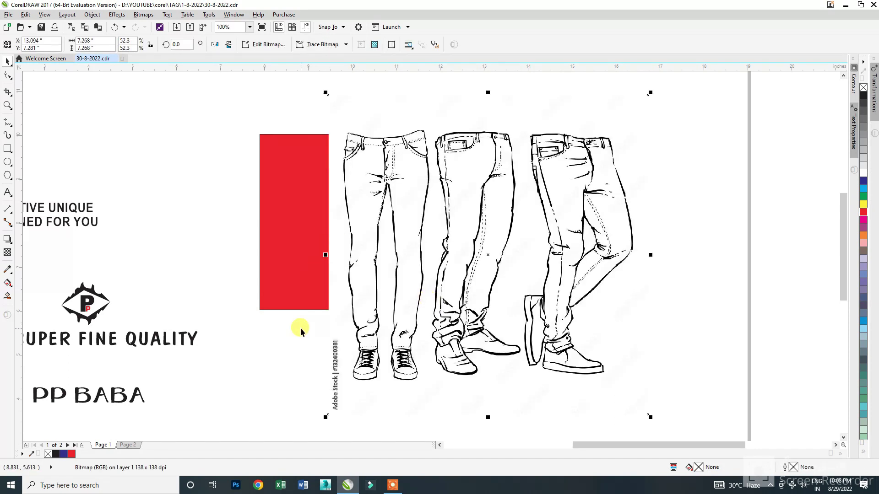
{"action": "left_click_drag", "start_coordinate": [359, 224], "coordinate": [320, 218]}
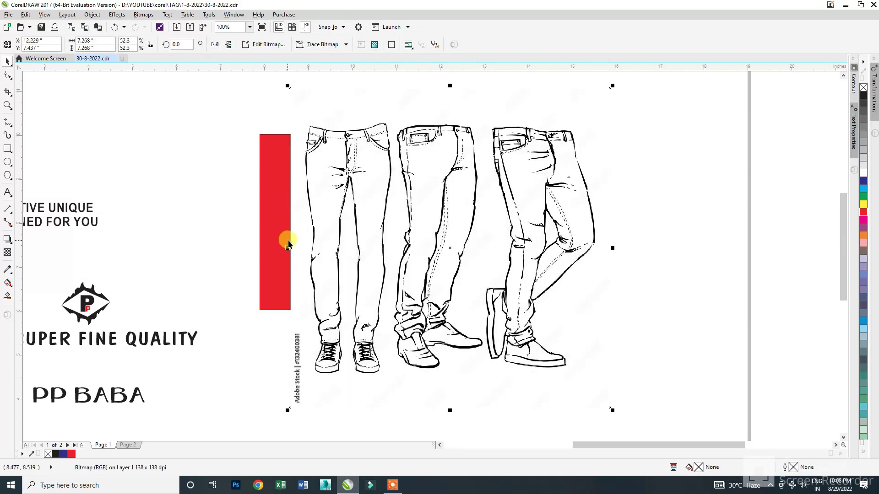
{"action": "key", "text": "ctrl+z"}
{"action": "left_click", "coordinate": [280, 228]}
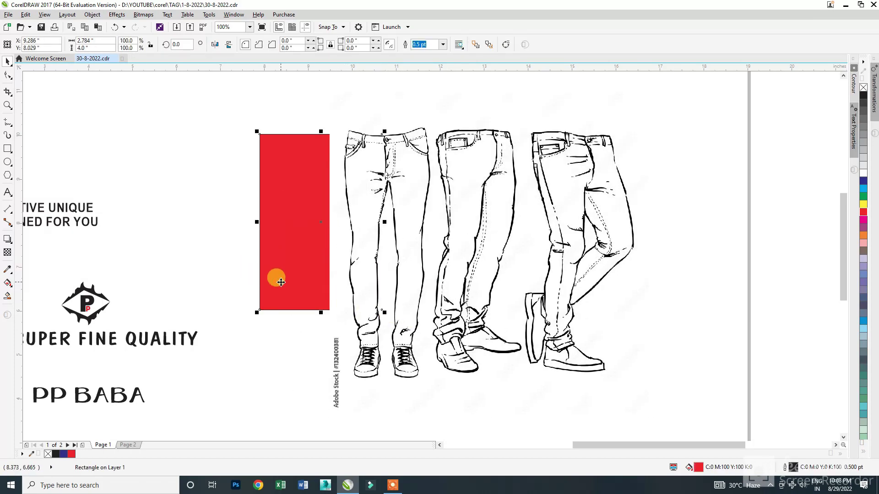
{"action": "key", "text": "Delete"}
{"action": "left_click_drag", "start_coordinate": [484, 245], "coordinate": [446, 247]}
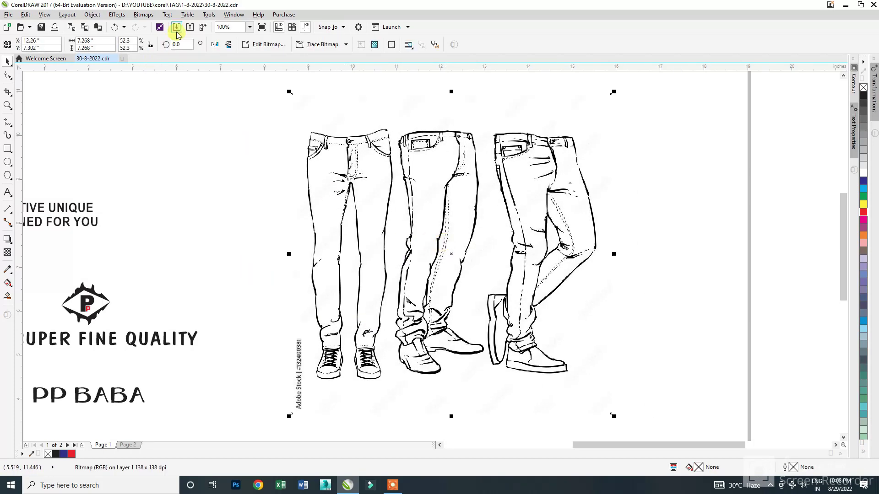
{"action": "left_click", "coordinate": [323, 44]}
{"action": "mouse_move", "coordinate": [325, 77]}
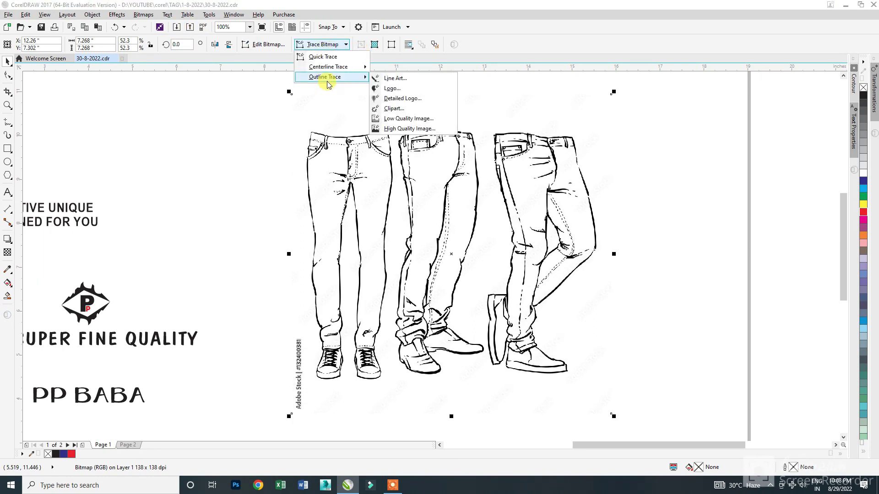
{"action": "left_click", "coordinate": [412, 91]}
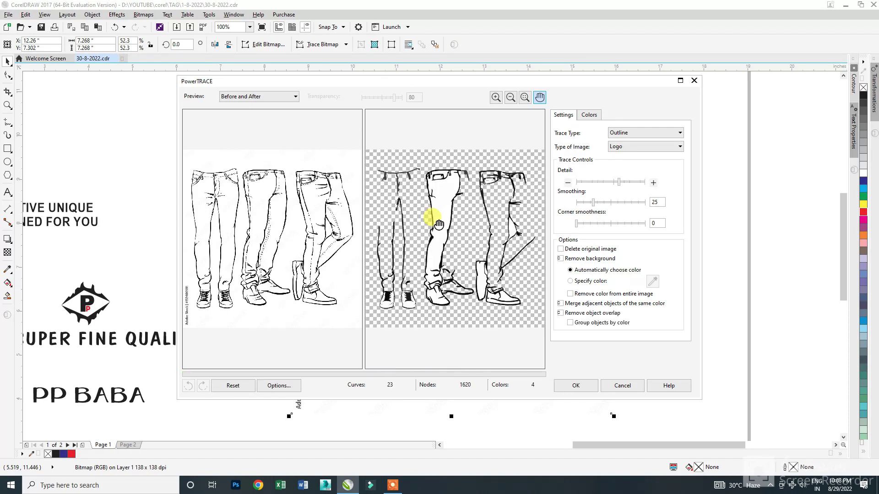
{"action": "left_click", "coordinate": [642, 182]}
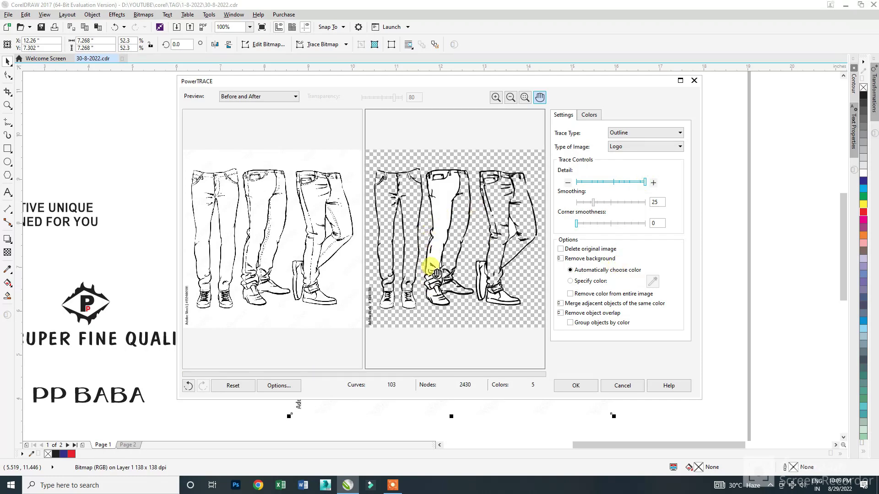
{"action": "left_click", "coordinate": [694, 82]}
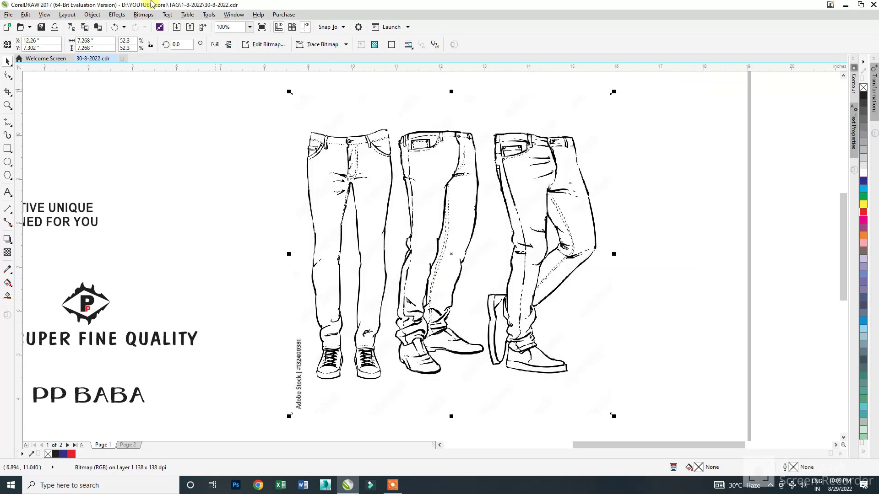
Convert the jeans image to a 1200 dpi CMYK bitmap and change its color mode to Grayscale (8-bit)
{"action": "left_click", "coordinate": [139, 15]}
{"action": "left_click", "coordinate": [155, 26]}
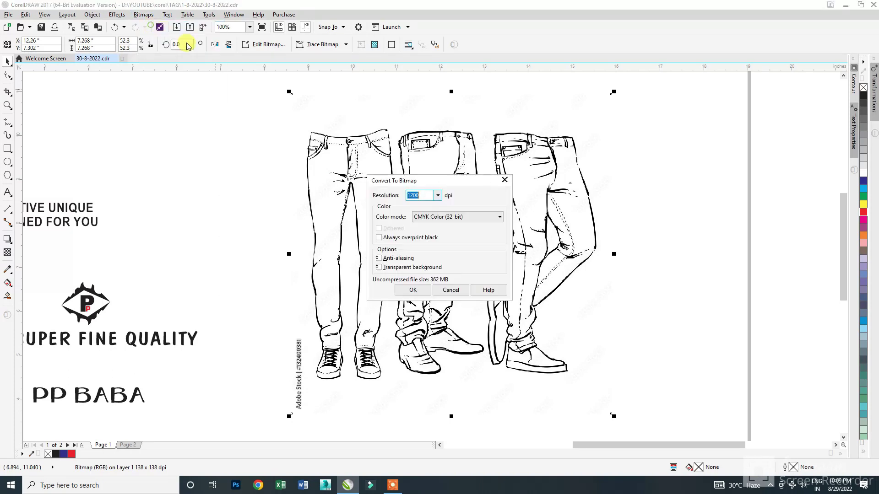
{"action": "left_click", "coordinate": [413, 290]}
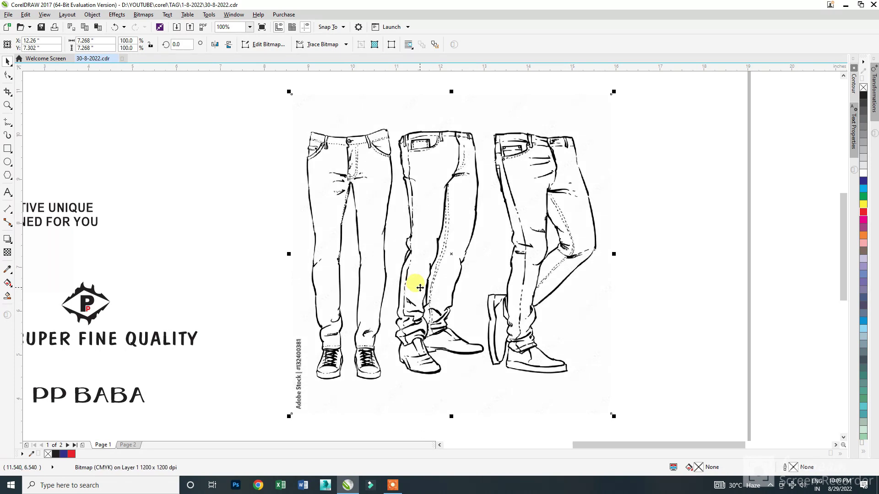
{"action": "left_click", "coordinate": [142, 17]}
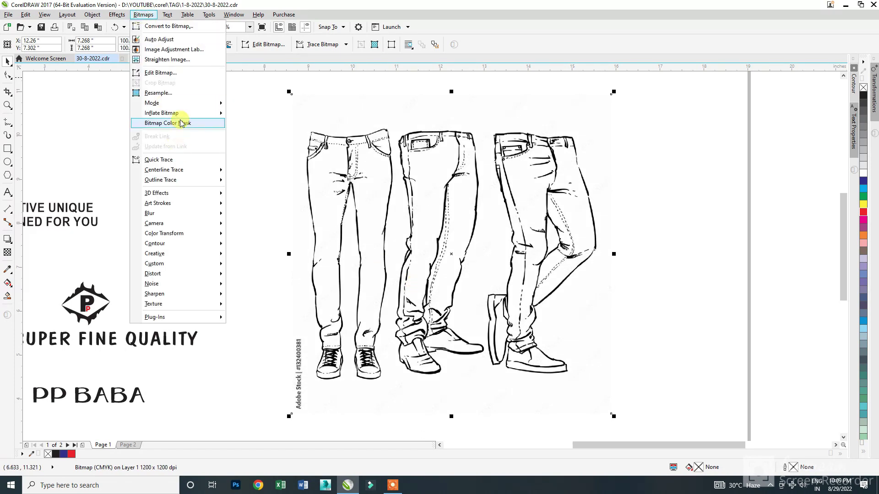
{"action": "mouse_move", "coordinate": [177, 103]}
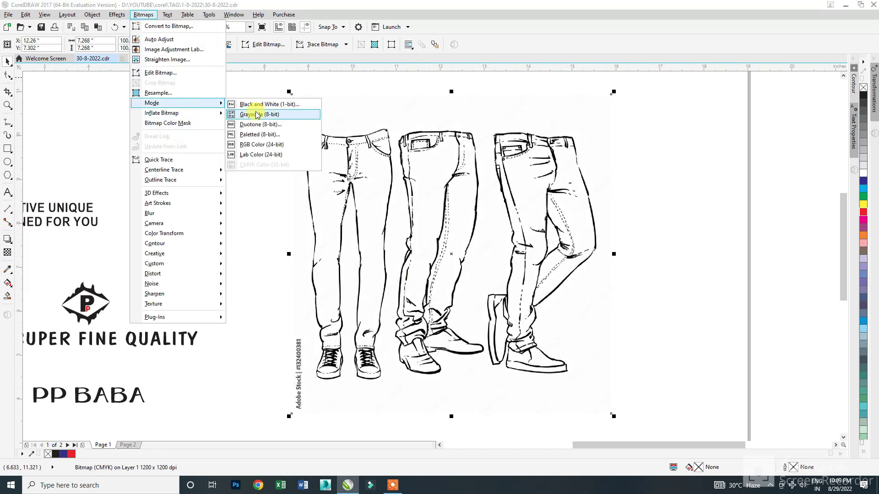
{"action": "left_click", "coordinate": [257, 115]}
Convert the jeans bitmap to Black and White (1-bit) with the Line Art method and a threshold of 203
{"action": "left_click", "coordinate": [146, 15]}
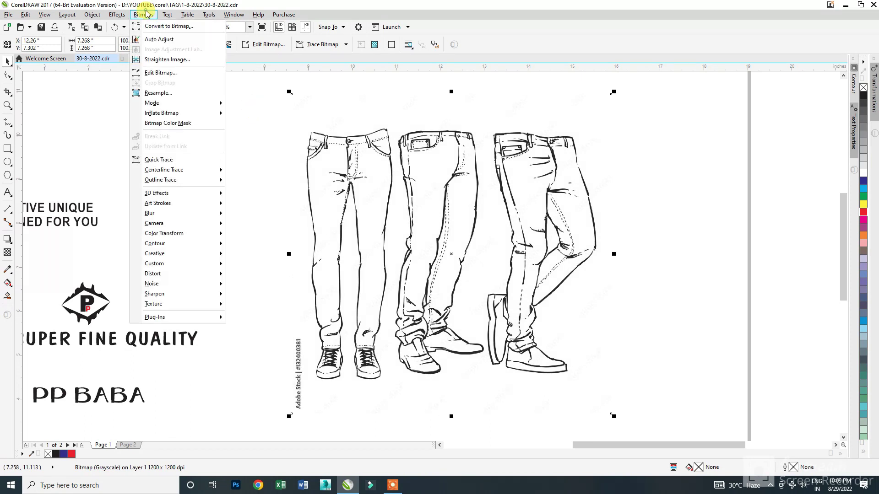
{"action": "mouse_move", "coordinate": [177, 105]}
{"action": "left_click", "coordinate": [274, 105]}
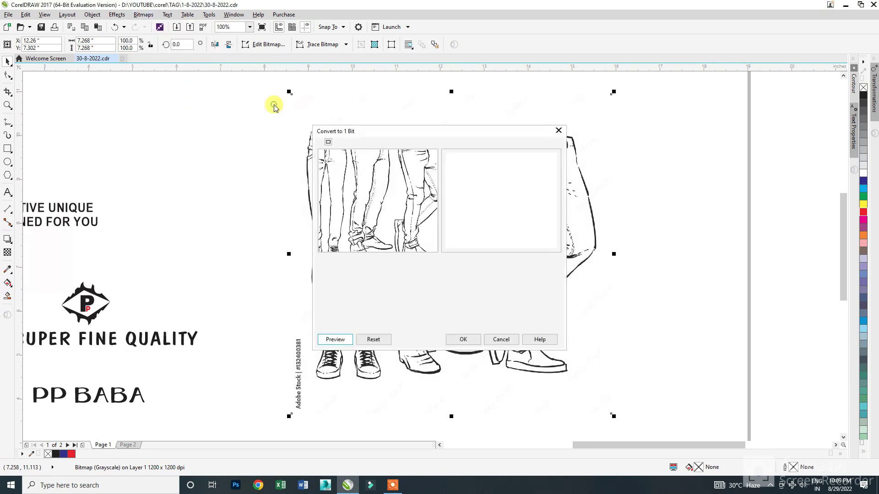
{"action": "left_click", "coordinate": [373, 190]}
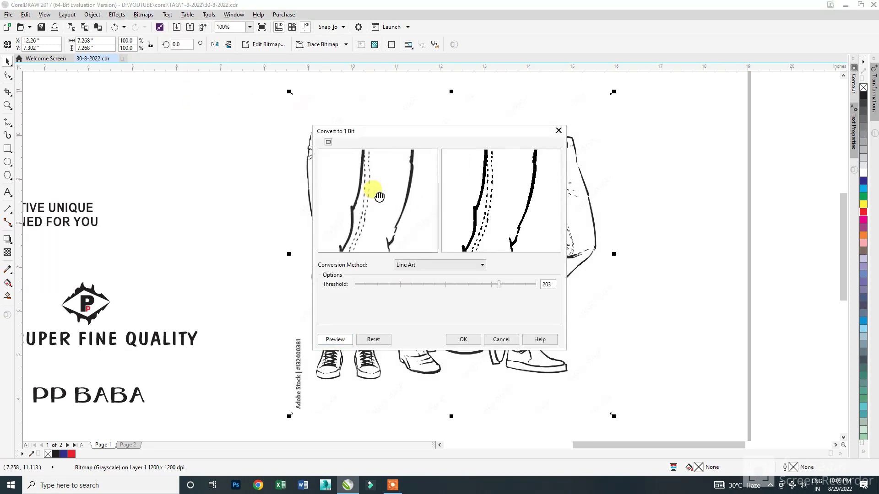
{"action": "left_click_drag", "start_coordinate": [376, 190], "coordinate": [365, 207]}
{"action": "left_click_drag", "start_coordinate": [380, 170], "coordinate": [378, 196]}
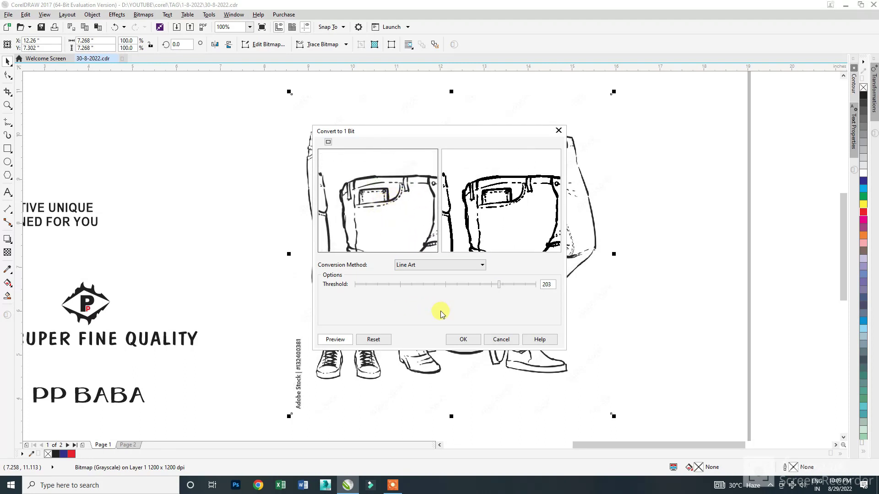
{"action": "left_click_drag", "start_coordinate": [370, 242], "coordinate": [405, 220]}
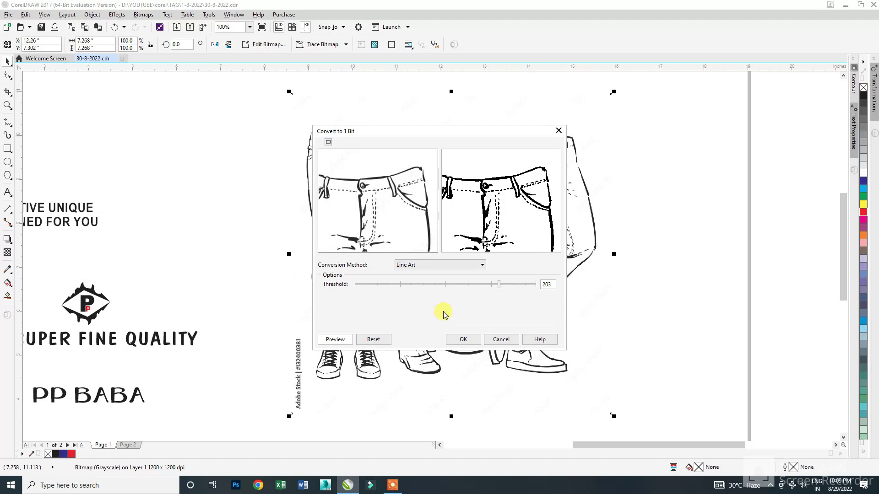
{"action": "left_click", "coordinate": [463, 339]}
Outline-trace the jeans bitmap as a Logo, allowing the bitmap to be reduced and setting Detail to maximum
{"action": "left_click", "coordinate": [334, 45]}
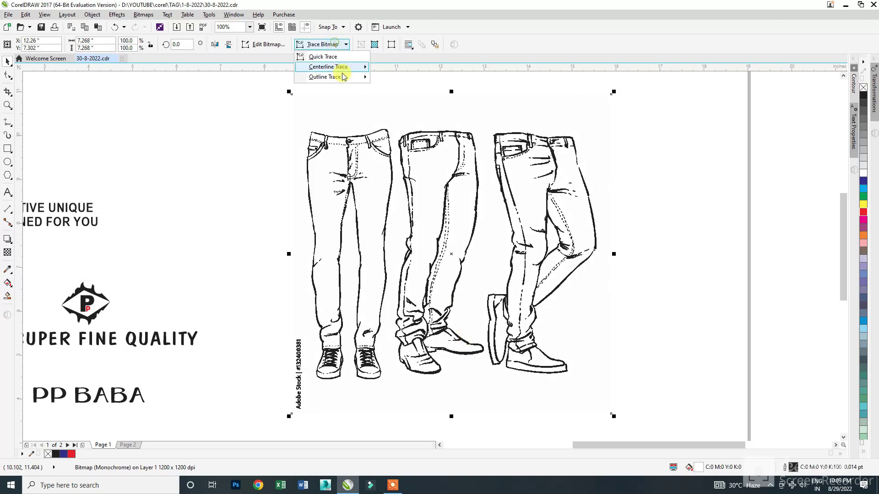
{"action": "mouse_move", "coordinate": [345, 77]}
{"action": "left_click", "coordinate": [395, 79]}
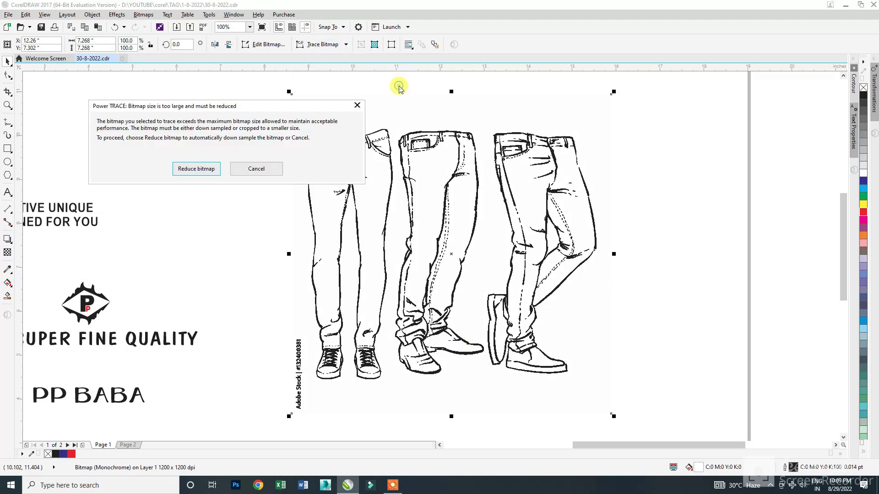
{"action": "left_click", "coordinate": [191, 171]}
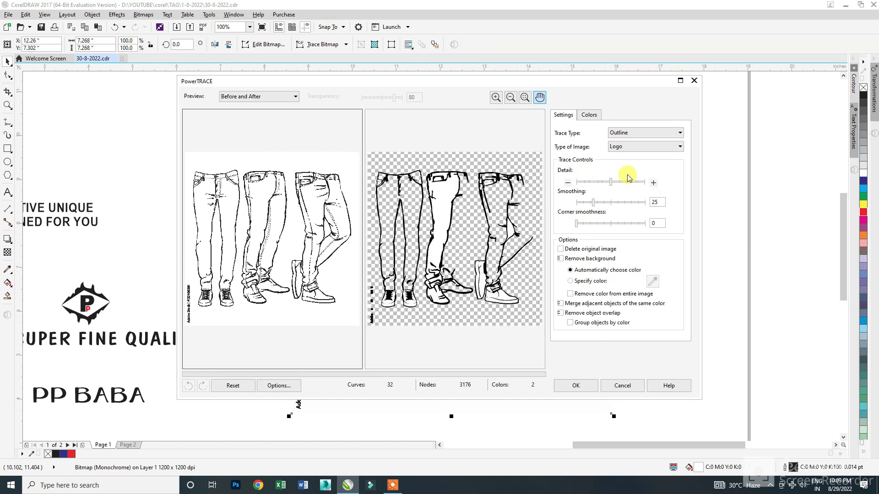
{"action": "left_click", "coordinate": [643, 182]}
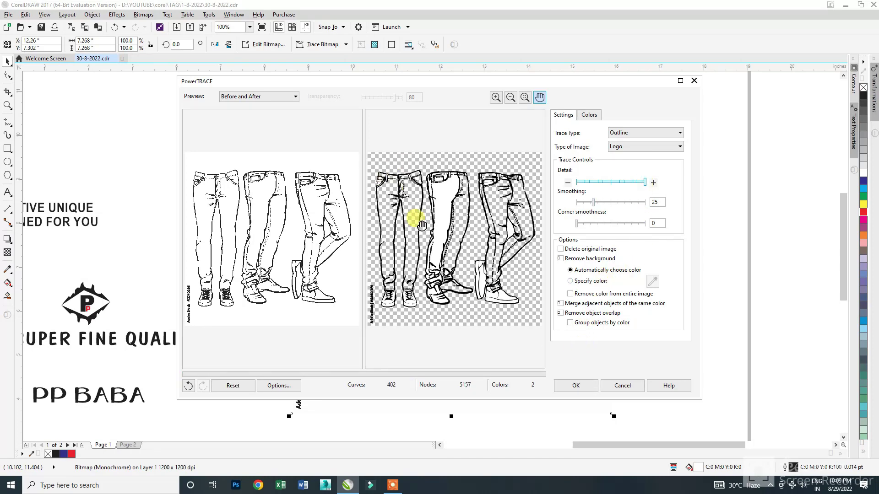
{"action": "left_click", "coordinate": [578, 385]}
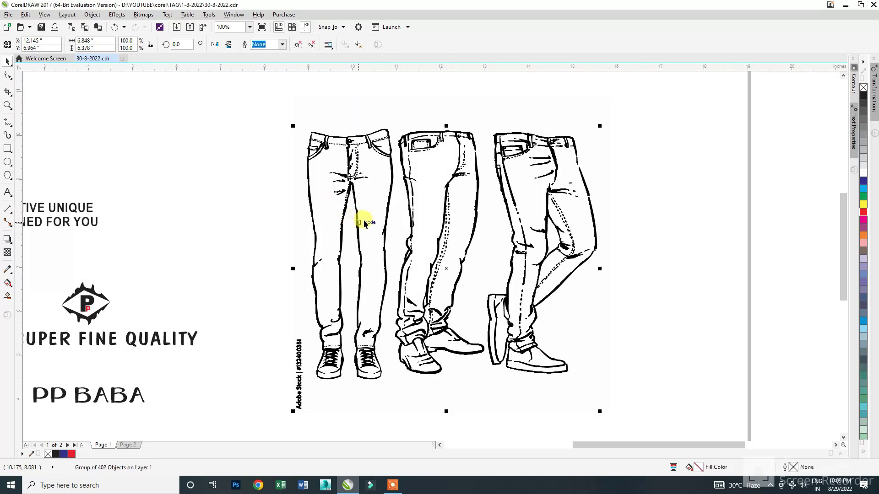
{"action": "key", "text": "Escape"}
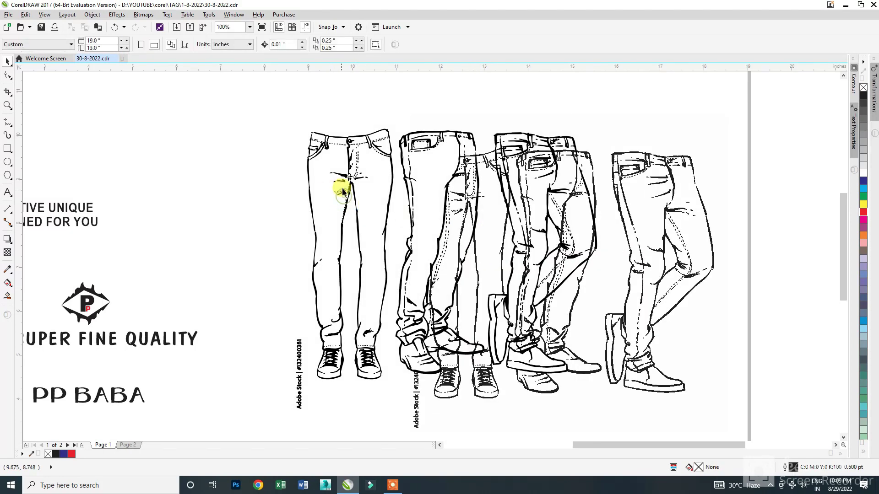
{"action": "left_click_drag", "start_coordinate": [342, 192], "coordinate": [334, 177]}
{"action": "key", "text": "Delete"}
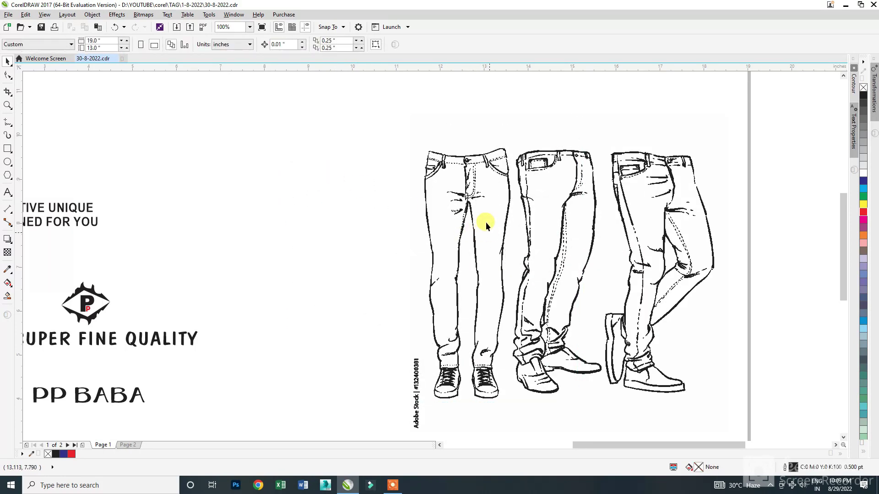
{"action": "left_click_drag", "start_coordinate": [471, 172], "coordinate": [393, 150]}
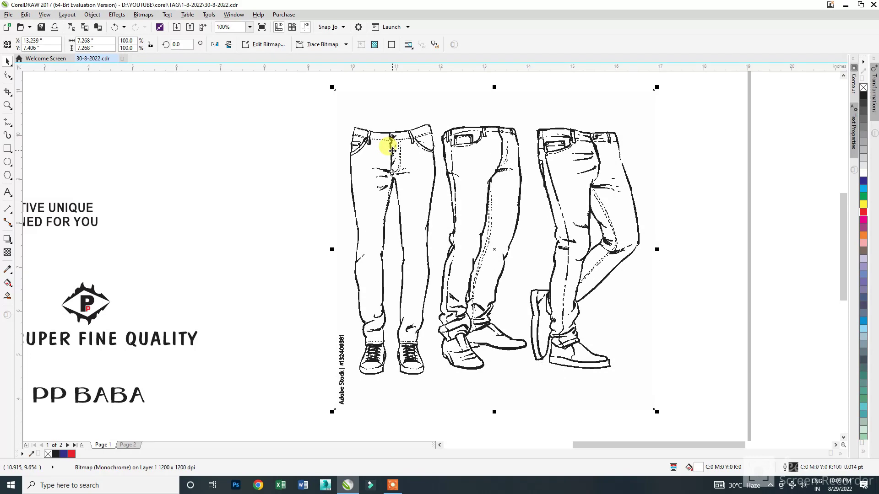
{"action": "left_click", "coordinate": [326, 201]}
{"action": "left_click_drag", "start_coordinate": [311, 313], "coordinate": [360, 430]}
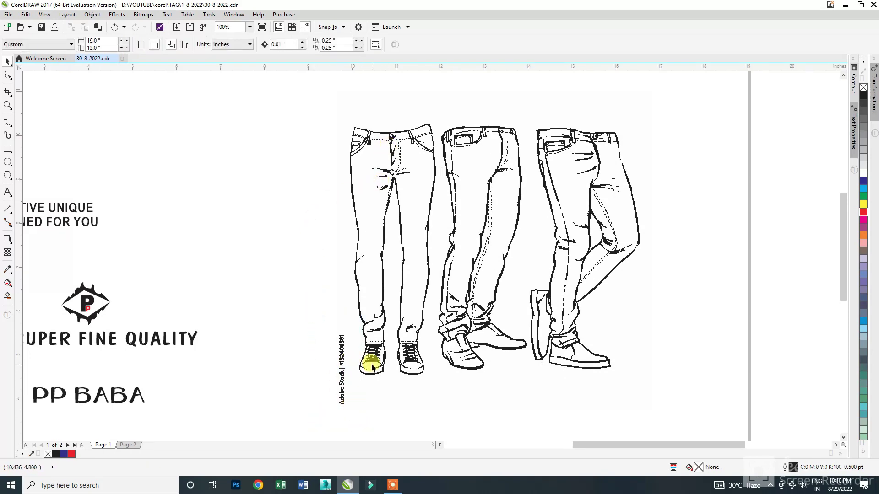
{"action": "mouse_move", "coordinate": [372, 364]}
{"action": "left_mouse_down"}
{"action": "mouse_move", "coordinate": [389, 379]}
{"action": "mouse_move", "coordinate": [380, 362]}
{"action": "left_mouse_up"}
{"action": "key", "text": "ctrl+z"}
{"action": "key", "text": "ctrl+z"}
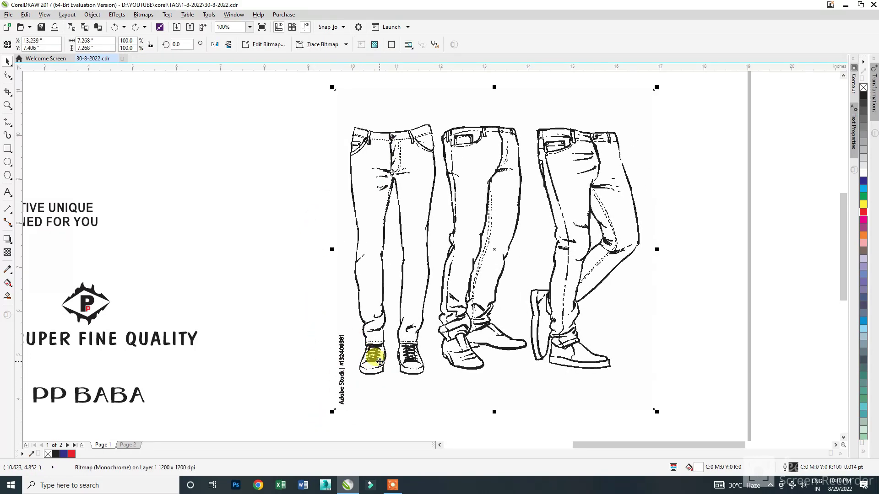
{"action": "key", "text": "ctrl+z"}
{"action": "key", "text": "ctrl+z"}
Move the traced jeans up and left of the original black-and-white bitmap, and delete that bitmap
{"action": "left_click_drag", "start_coordinate": [322, 175], "coordinate": [314, 147]}
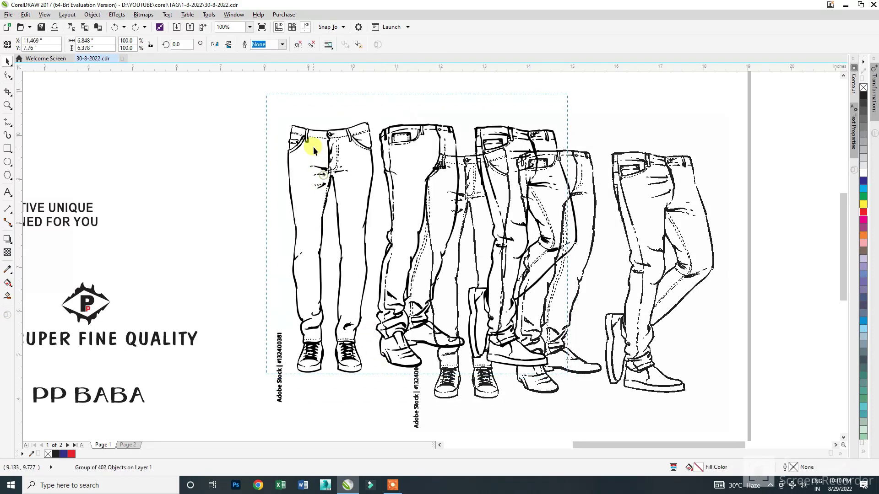
{"action": "left_click_drag", "start_coordinate": [646, 319], "coordinate": [672, 310]}
{"action": "key", "text": "Delete"}
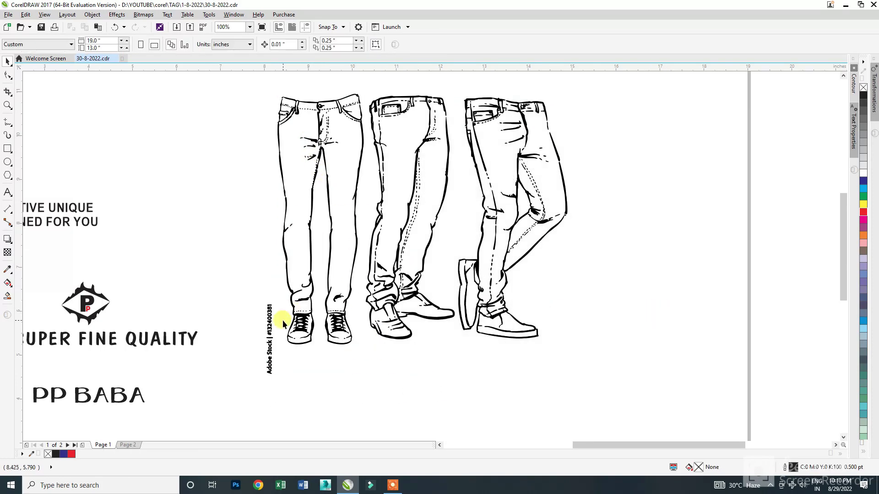
Shift the traced jeans right, ungroup them, and delete the vertical Adobe Stock text beside the first pair
{"action": "mouse_move", "coordinate": [295, 323]}
{"action": "left_mouse_down"}
{"action": "mouse_move", "coordinate": [309, 316]}
{"action": "mouse_move", "coordinate": [325, 323]}
{"action": "left_mouse_up"}
{"action": "key", "text": "ctrl+u"}
{"action": "left_click_drag", "start_coordinate": [250, 294], "coordinate": [296, 354]}
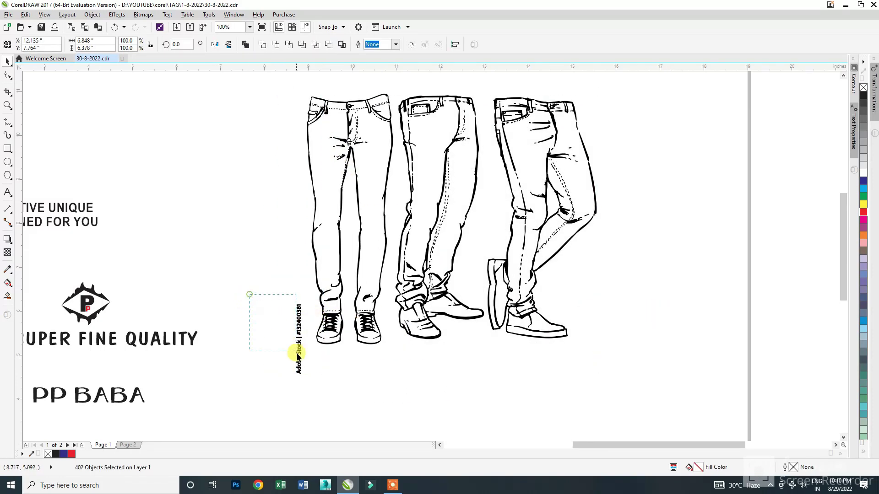
{"action": "left_click_drag", "start_coordinate": [312, 391], "coordinate": [311, 391]}
{"action": "key", "text": "Delete"}
Group all the traced jeans objects and move the group to the right so it straddles the page's right edge
{"action": "scroll", "coordinate": [316, 386], "scroll_direction": "down", "scroll_amount": 2}
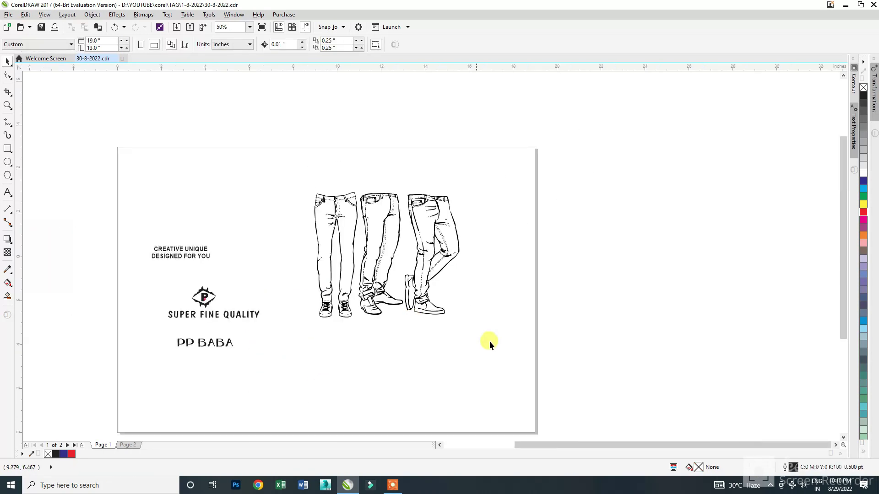
{"action": "left_click_drag", "start_coordinate": [290, 161], "coordinate": [290, 161]}
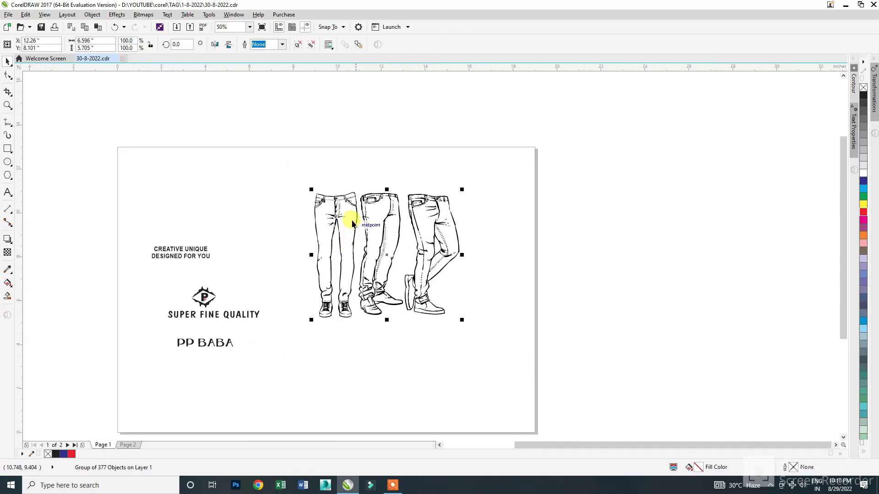
{"action": "left_click_drag", "start_coordinate": [348, 209], "coordinate": [463, 223]}
{"action": "left_click_drag", "start_coordinate": [290, 176], "coordinate": [322, 204]}
{"action": "left_click", "coordinate": [376, 211]}
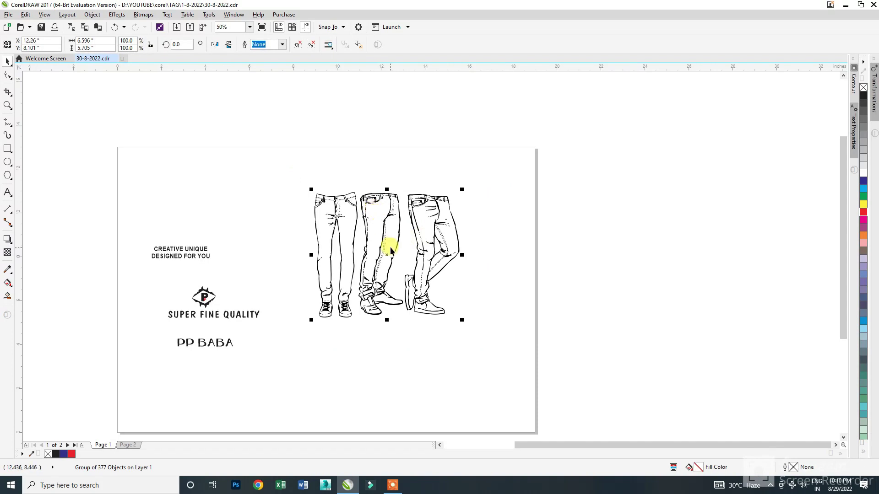
{"action": "left_click_drag", "start_coordinate": [387, 255], "coordinate": [552, 271]}
{"action": "left_click", "coordinate": [360, 223]}
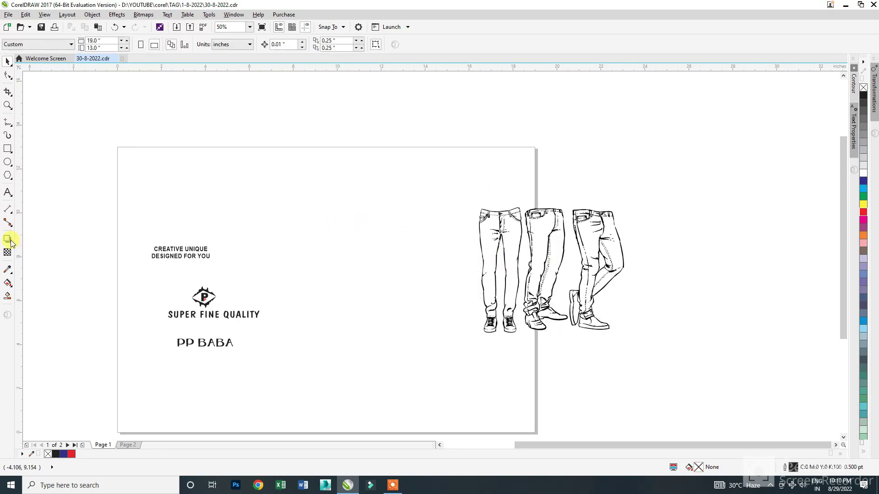
Draw a rectangle about 3.2 in wide and 5.6 in high between the text elements and the jeans group
{"action": "left_click", "coordinate": [7, 148]}
{"action": "left_click_drag", "start_coordinate": [312, 207], "coordinate": [382, 330]}
{"action": "key", "text": "space"}
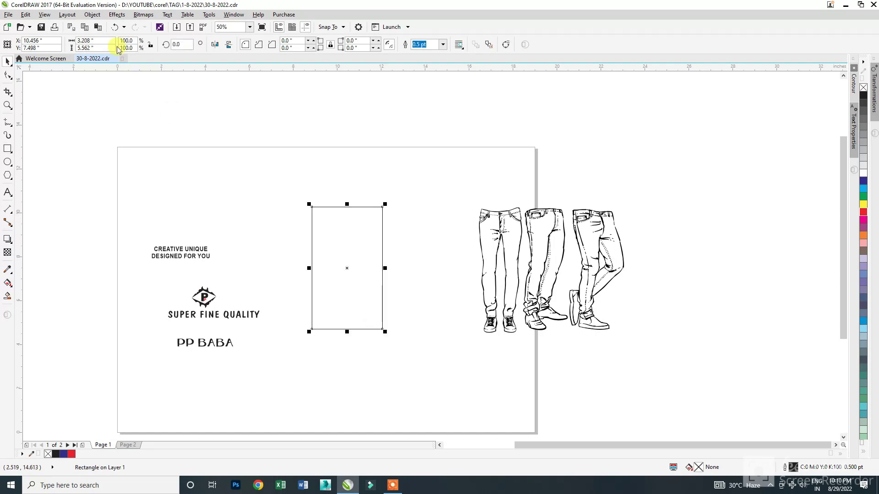
Switch the drawing units to millimeters and resize the rectangle to 60 mm wide and 120 mm high
{"action": "left_click", "coordinate": [162, 132]}
{"action": "left_click", "coordinate": [249, 44]}
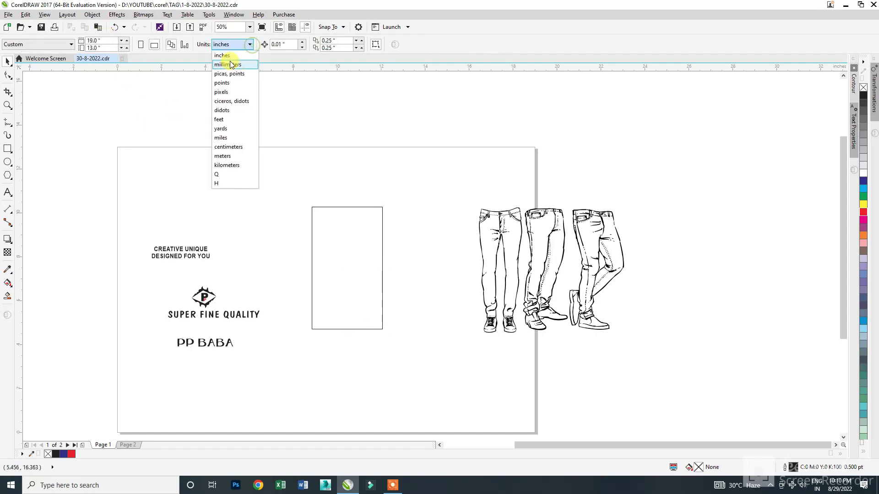
{"action": "left_click", "coordinate": [230, 65]}
{"action": "left_click_drag", "start_coordinate": [285, 164], "coordinate": [414, 346]}
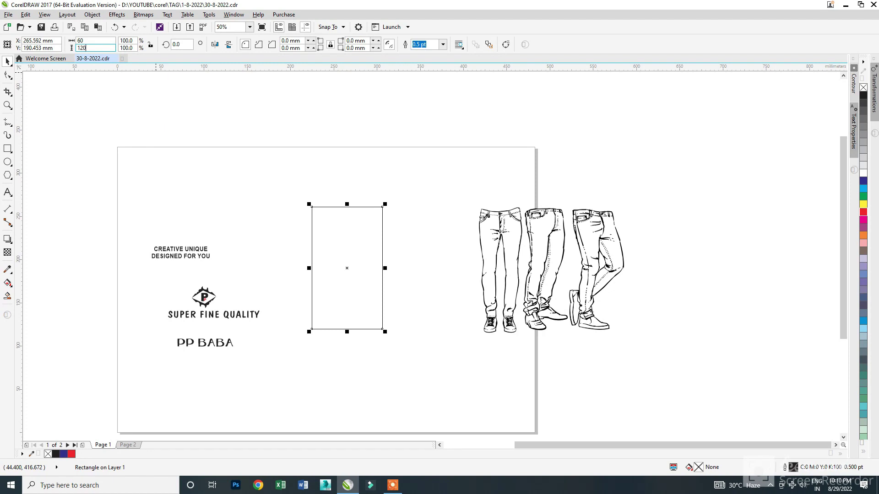
{"action": "key", "text": "Return"}
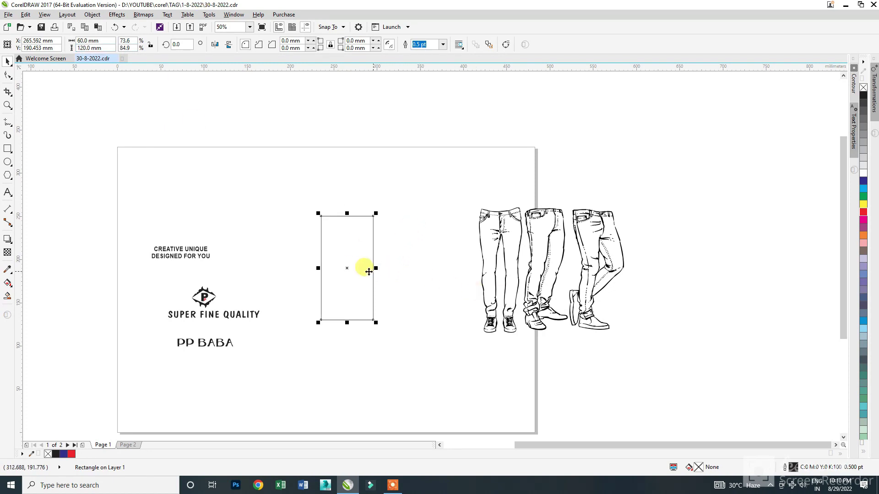
Set the rectangle's width to 65 mm
{"action": "scroll", "coordinate": [369, 271], "scroll_direction": "up", "scroll_amount": 2}
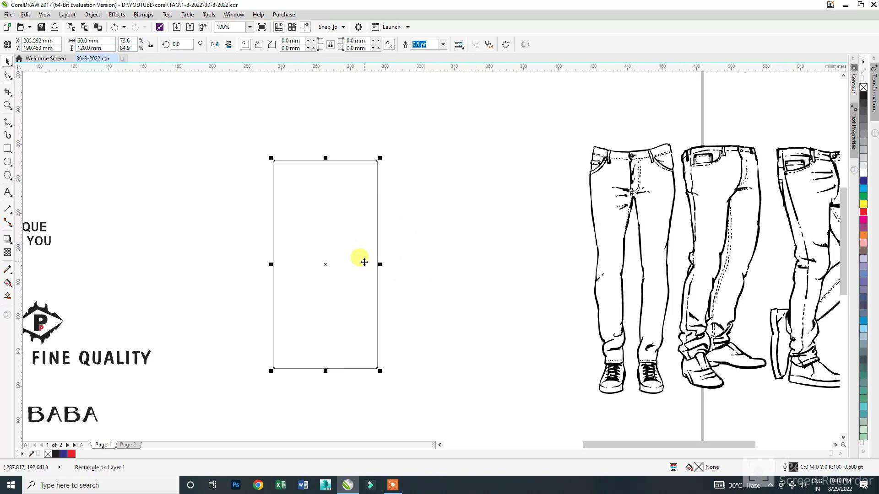
{"action": "left_click", "coordinate": [106, 40]}
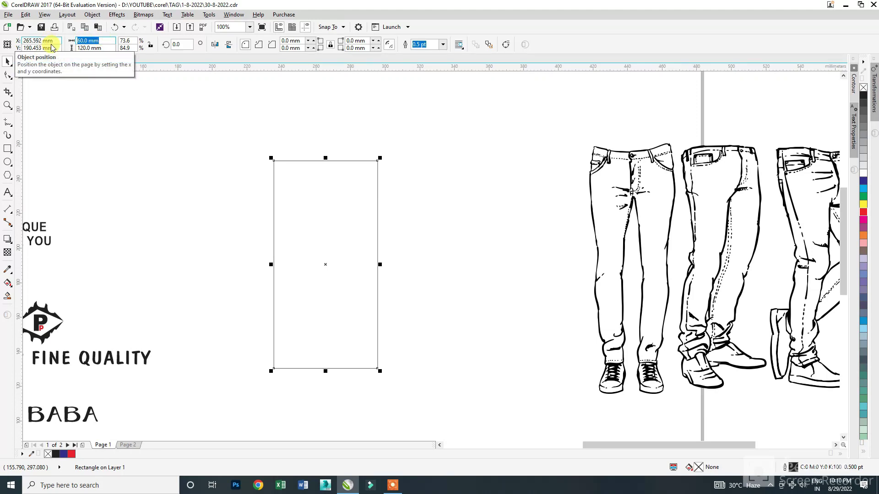
{"action": "key", "text": "Return"}
{"action": "left_click", "coordinate": [503, 239]}
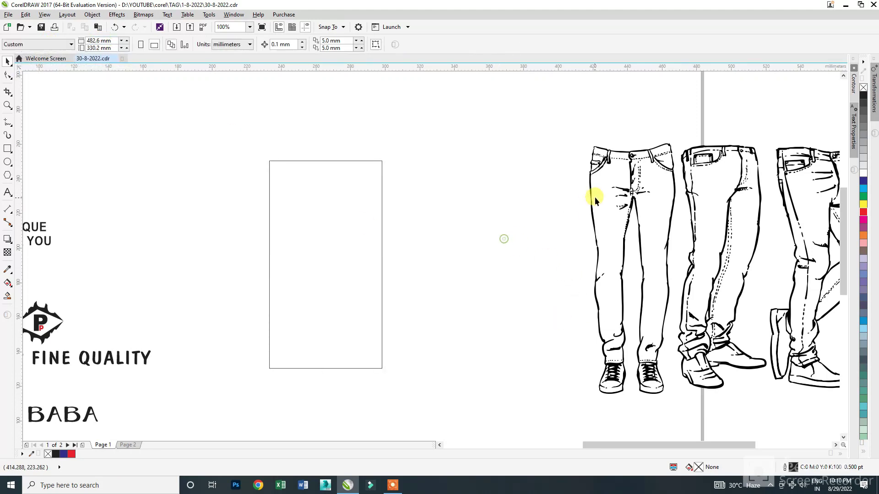
Move the jeans group closer to the rectangle, scale it down to about 145 mm wide, and ungroup it
{"action": "left_click_drag", "start_coordinate": [591, 197], "coordinate": [503, 228]}
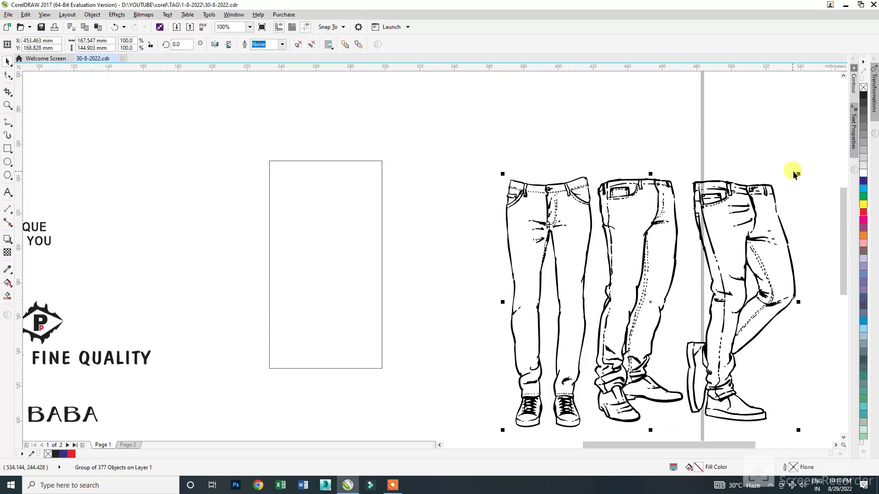
{"action": "left_click_drag", "start_coordinate": [798, 173], "coordinate": [744, 203]}
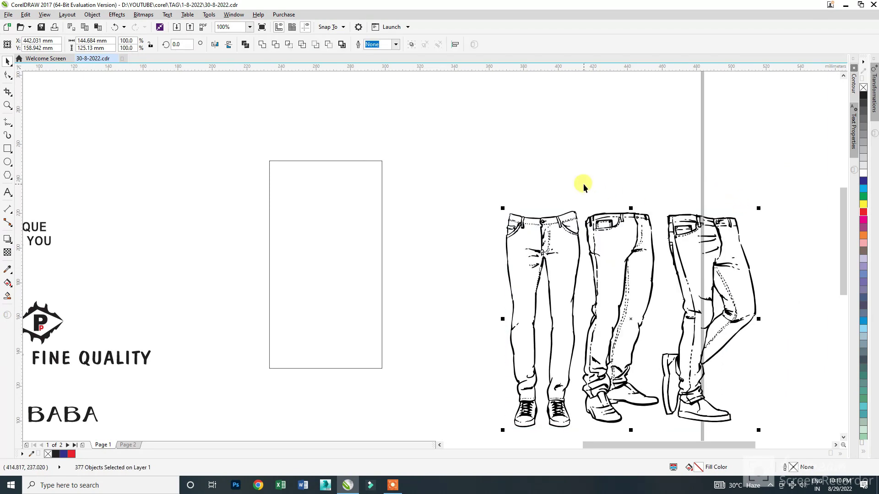
Group the front-facing pair of jeans and center it horizontally and vertically on the rectangle
{"action": "left_click_drag", "start_coordinate": [497, 185], "coordinate": [581, 411]}
{"action": "key", "text": "ctrl+g"}
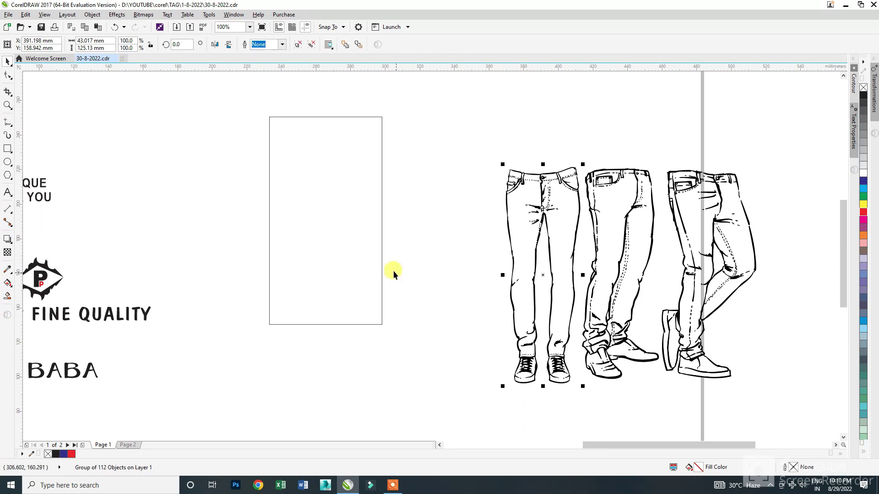
{"action": "left_click", "coordinate": [381, 262], "text": "shift"}
{"action": "key", "text": "c"}
{"action": "key", "text": "e"}
{"action": "left_click", "coordinate": [451, 251]}
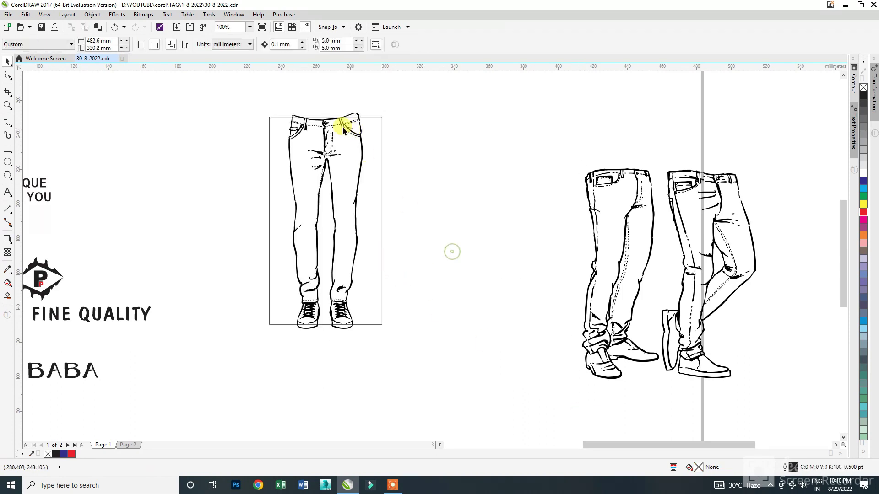
Scale the front-facing jeans down about their center to about 26 mm wide and 76 mm high, and delete them
{"action": "left_click", "coordinate": [355, 118]}
{"action": "left_click_drag", "start_coordinate": [365, 110], "coordinate": [397, 196]}
{"action": "left_click", "coordinate": [391, 196]}
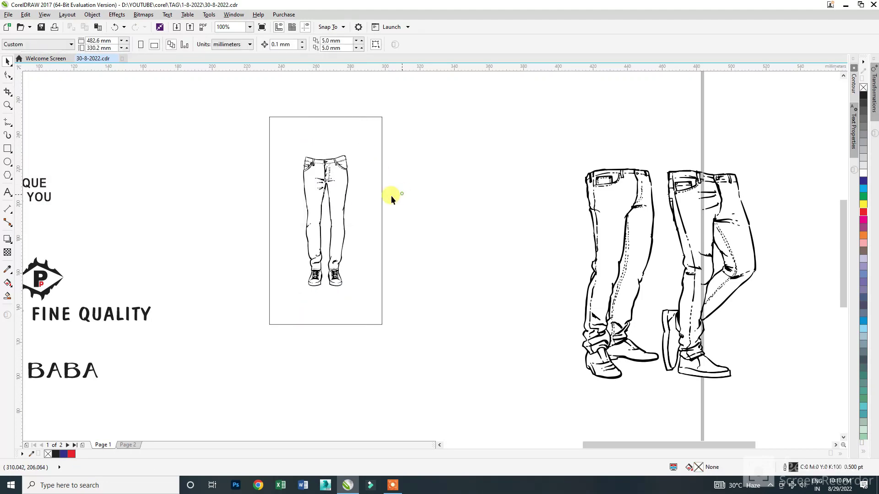
{"action": "scroll", "coordinate": [332, 197], "scroll_direction": "up", "scroll_amount": 2}
{"action": "scroll", "coordinate": [308, 192], "scroll_direction": "down", "scroll_amount": 2}
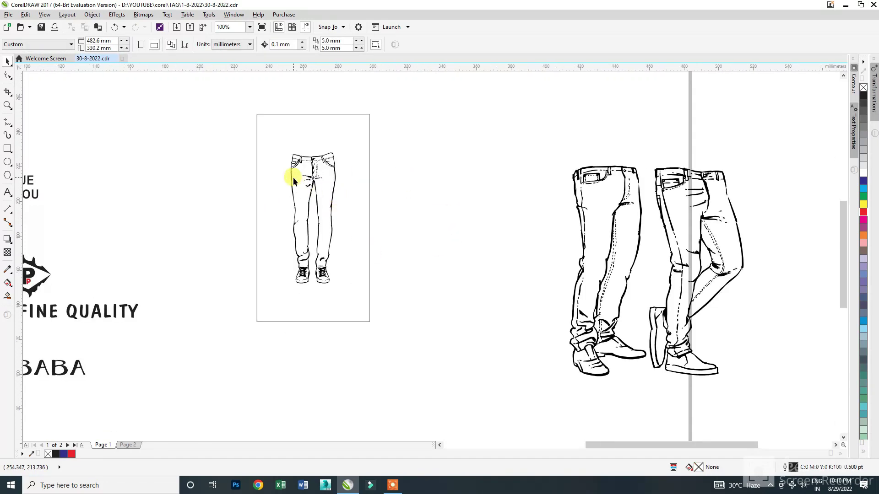
{"action": "left_click", "coordinate": [313, 161]}
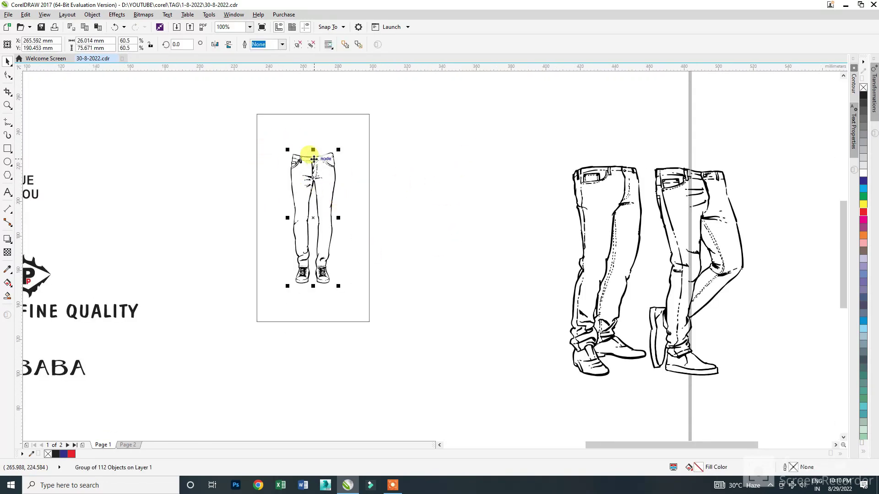
{"action": "key", "text": "Delete"}
Group the remaining two pairs of jeans and center the group horizontally and vertically on the rectangle
{"action": "left_click_drag", "start_coordinate": [768, 421], "coordinate": [778, 427]}
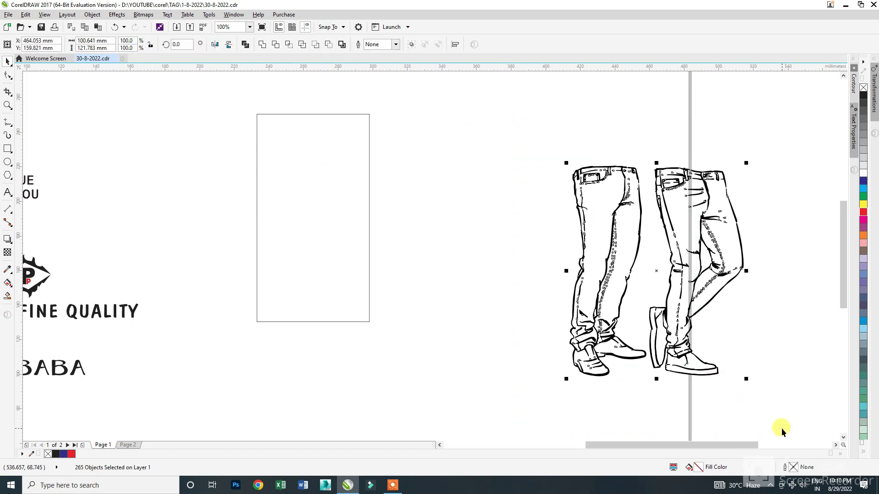
{"action": "left_click", "coordinate": [370, 204], "text": "shift"}
{"action": "key", "text": "c"}
{"action": "key", "text": "e"}
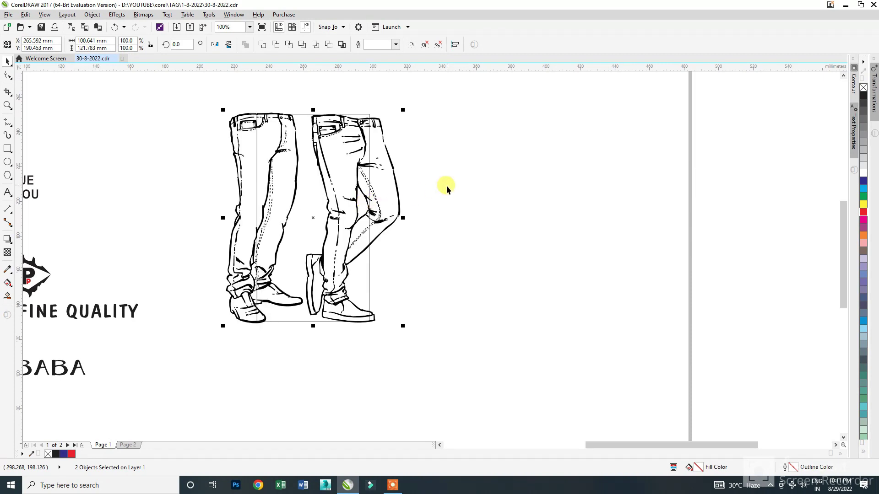
{"action": "left_click", "coordinate": [446, 185]}
Scale the two-pair jeans group down about its center to about 54 mm wide so it fits inside the rectangle
{"action": "left_click", "coordinate": [379, 124]}
{"action": "left_click_drag", "start_coordinate": [402, 111], "coordinate": [386, 160]}
{"action": "left_click", "coordinate": [412, 196]}
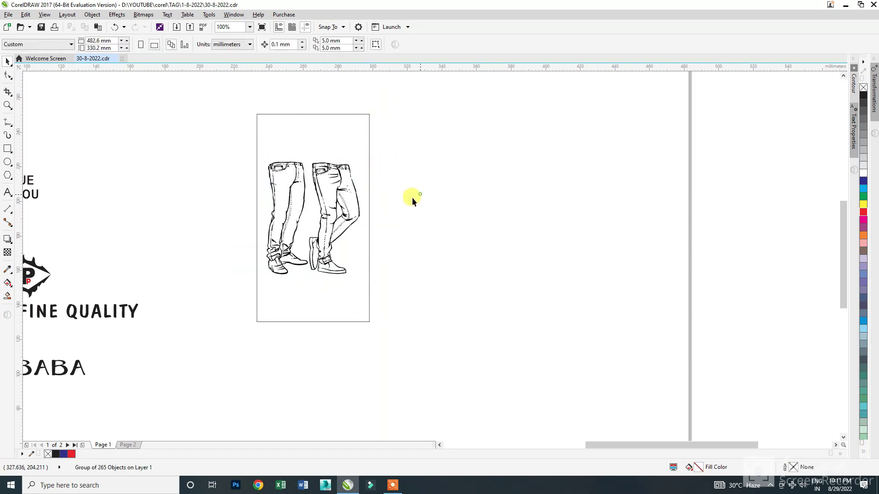
{"action": "scroll", "coordinate": [284, 206], "scroll_direction": "up", "scroll_amount": 2}
{"action": "scroll", "coordinate": [281, 231], "scroll_direction": "down", "scroll_amount": 2}
Fill the rectangle with the light green swatch (C40 M0 Y40 K0)
{"action": "left_click", "coordinate": [295, 175]}
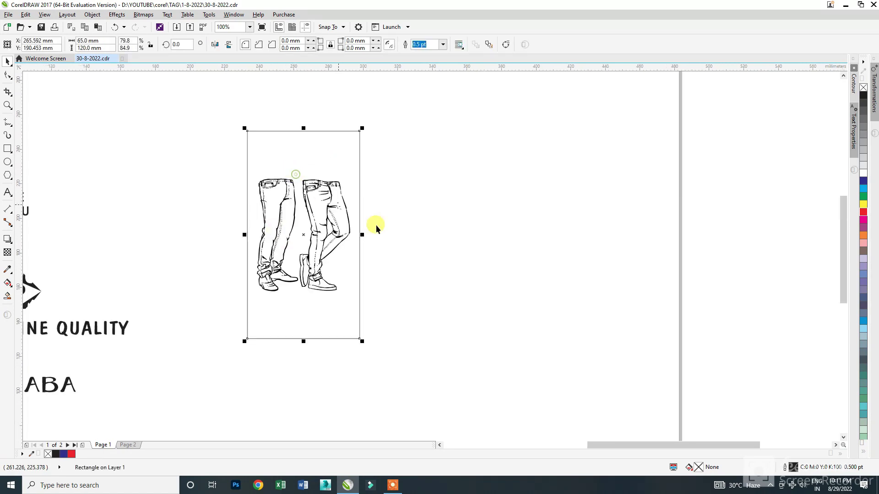
{"action": "left_click", "coordinate": [863, 438]}
{"action": "left_click", "coordinate": [483, 306]}
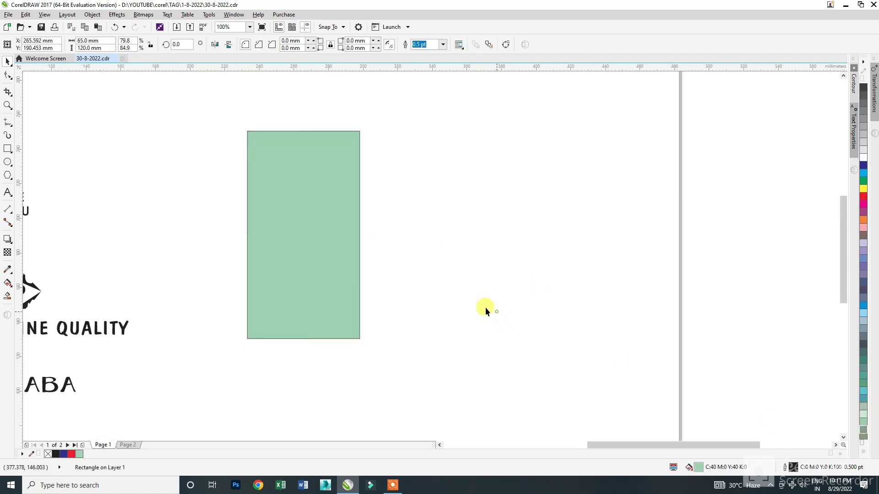
Cut the jeans group and paste it back in front of the green rectangle
{"action": "left_click_drag", "start_coordinate": [465, 332], "coordinate": [182, 141]}
{"action": "key", "text": "ctrl+x"}
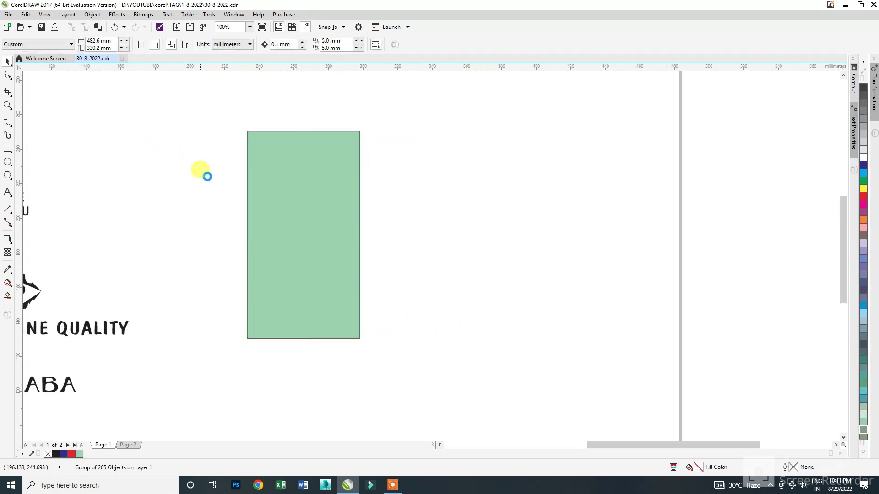
{"action": "key", "text": "ctrl+v"}
{"action": "left_click", "coordinate": [410, 256]}
Delete the white fill shapes in the first pair's front leg, small pocket and outer waistband edge
{"action": "scroll", "coordinate": [265, 204], "scroll_direction": "up", "scroll_amount": 1}
{"action": "left_click", "coordinate": [274, 189]}
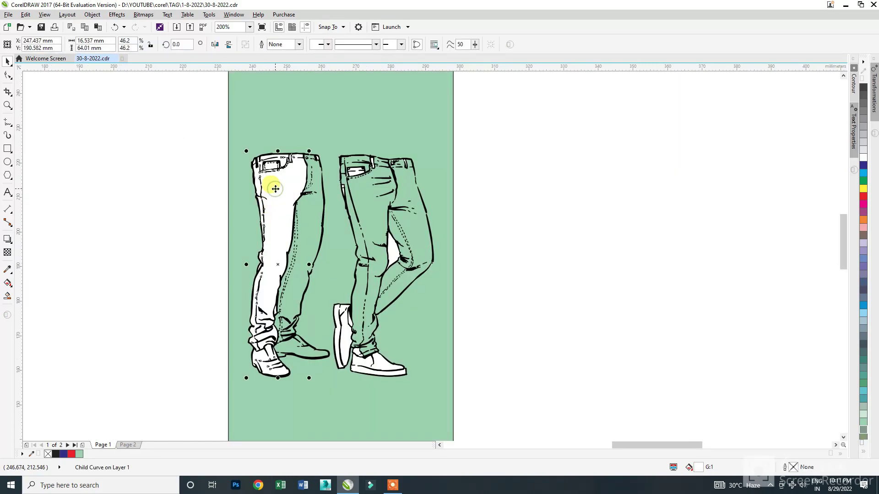
{"action": "key", "text": "Delete"}
{"action": "scroll", "coordinate": [266, 160], "scroll_direction": "up", "scroll_amount": 4}
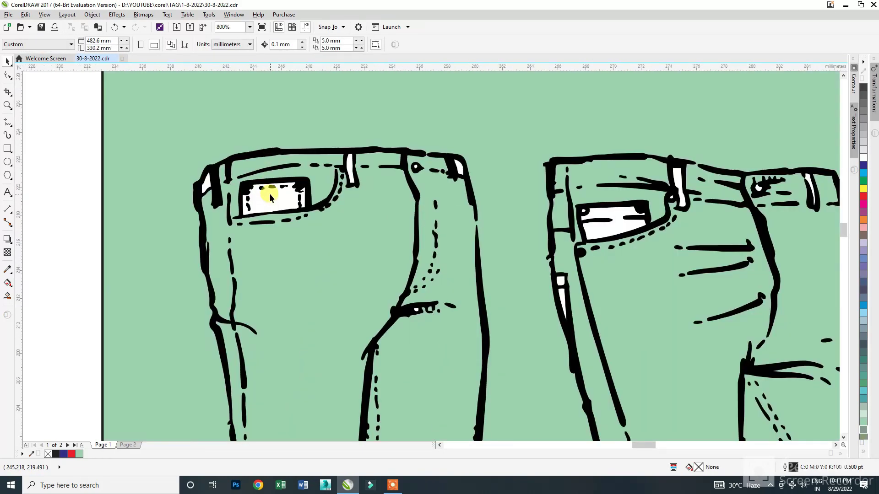
{"action": "left_click", "coordinate": [271, 195], "text": "ctrl"}
{"action": "key", "text": "Delete"}
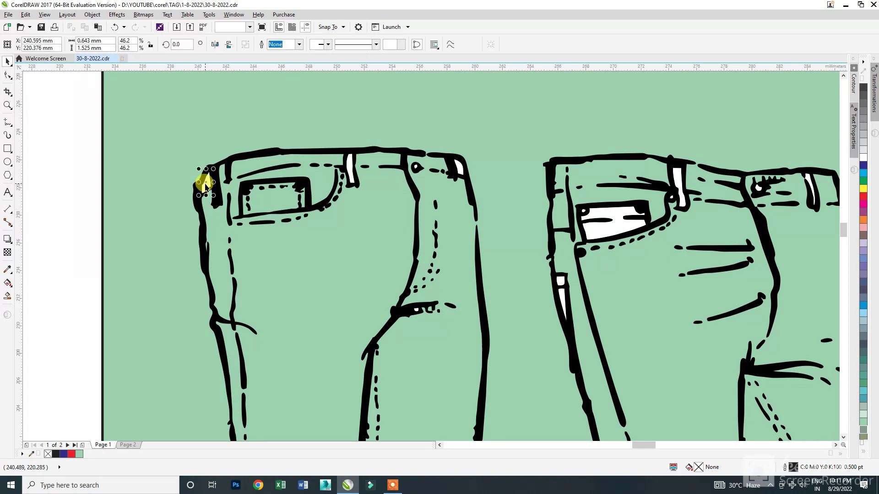
Ungroup the jeans and delete the white shapes in the first pair's belt loops and waist button
{"action": "left_click", "coordinate": [339, 172]}
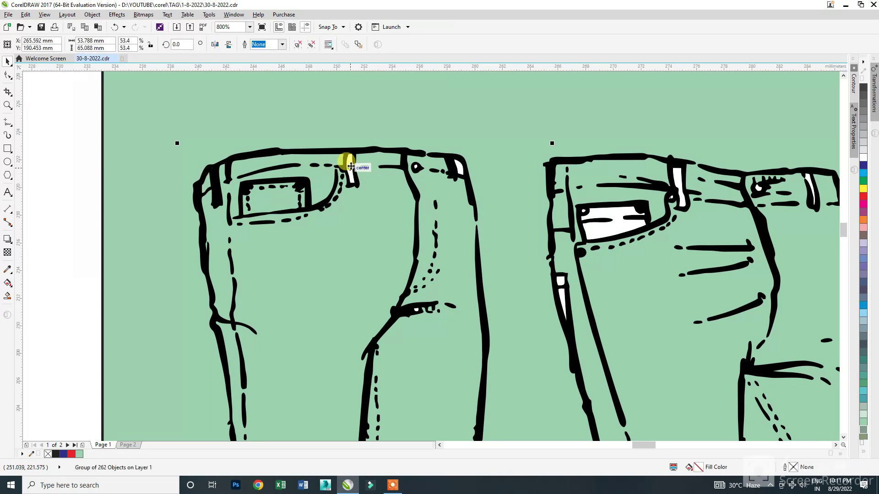
{"action": "key", "text": "ctrl+u"}
{"action": "scroll", "coordinate": [378, 160], "scroll_direction": "up", "scroll_amount": 2}
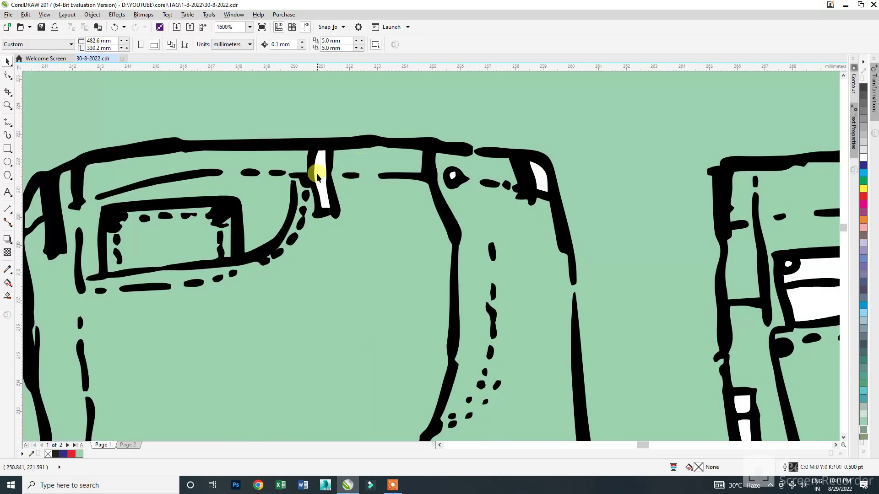
{"action": "left_click", "coordinate": [314, 171]}
{"action": "left_click", "coordinate": [539, 173]}
{"action": "key", "text": "Delete"}
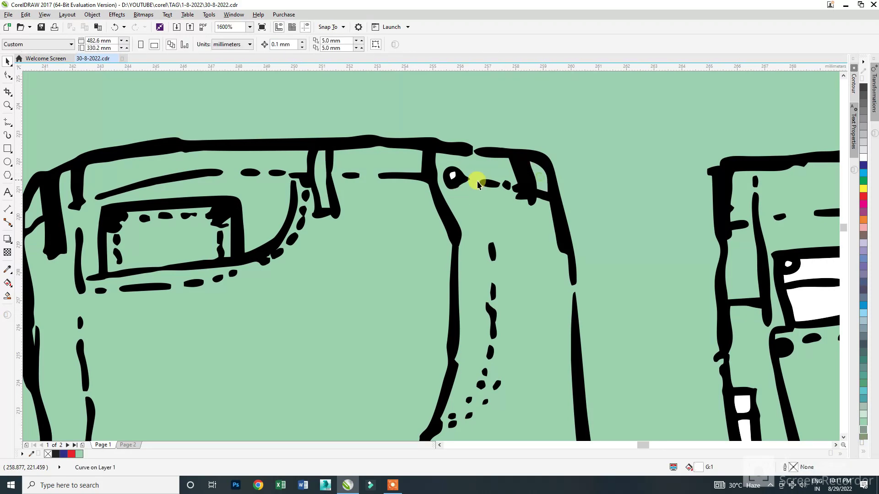
{"action": "left_click", "coordinate": [452, 176]}
{"action": "key", "text": "Delete"}
Delete the white shapes in the second pair's front pocket and the belt loop beside it
{"action": "scroll", "coordinate": [400, 228], "scroll_direction": "down", "scroll_amount": 4}
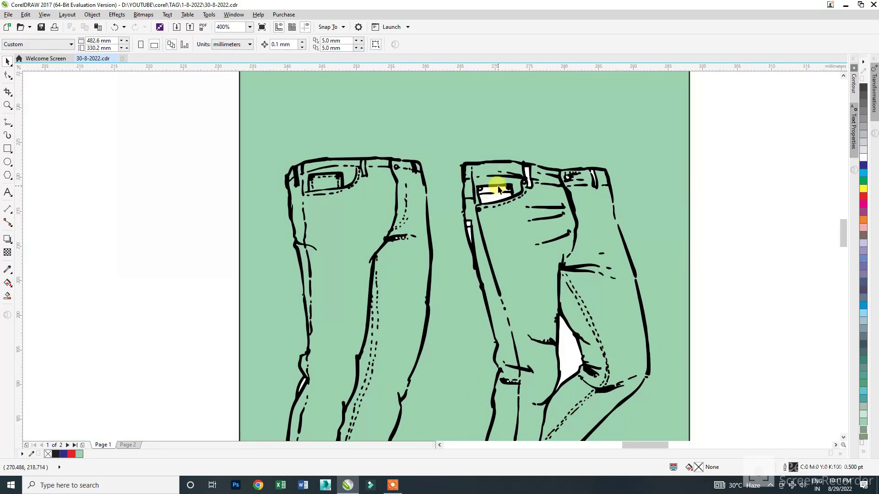
{"action": "scroll", "coordinate": [504, 197], "scroll_direction": "up", "scroll_amount": 3}
{"action": "left_click", "coordinate": [488, 201]}
{"action": "key", "text": "Delete"}
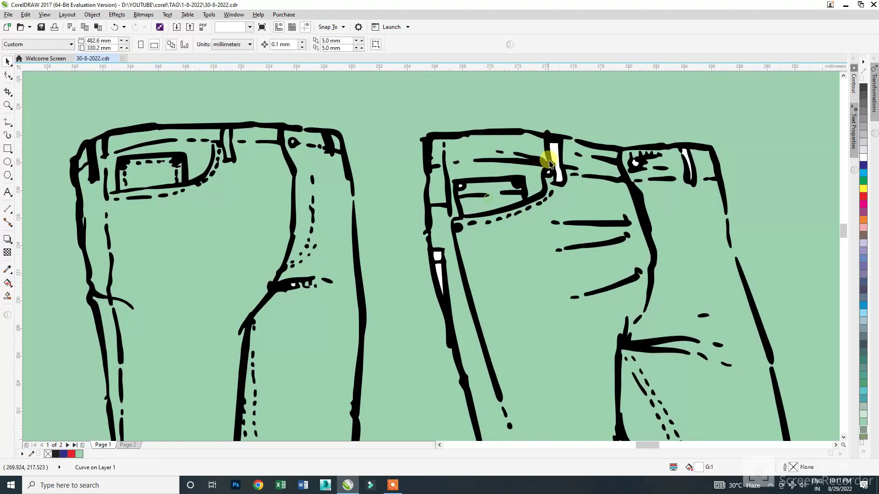
{"action": "left_click", "coordinate": [555, 149]}
{"action": "key", "text": "Delete"}
Delete the white shapes in the second pair's waist button, far belt loop and pocket-edge rivet
{"action": "scroll", "coordinate": [649, 157], "scroll_direction": "up", "scroll_amount": 2}
{"action": "left_click", "coordinate": [596, 186]}
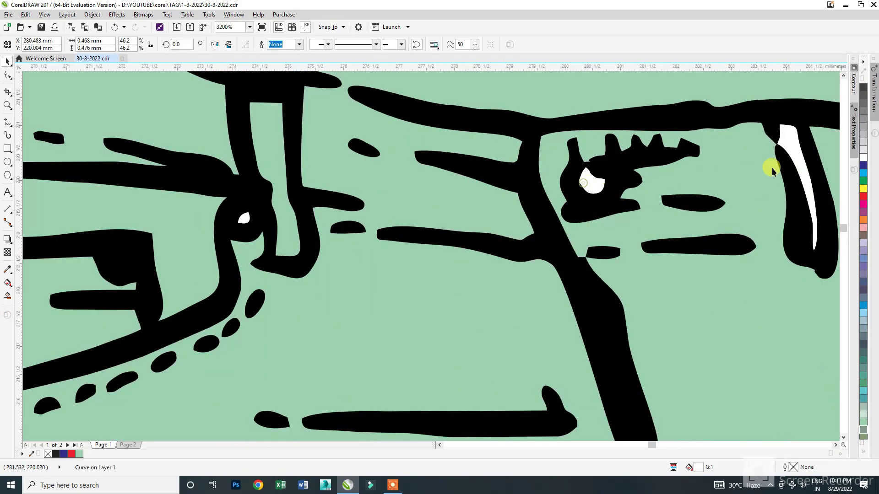
{"action": "key", "text": "Delete"}
{"action": "left_click", "coordinate": [796, 142]}
{"action": "key", "text": "Delete"}
{"action": "left_click", "coordinate": [230, 233]}
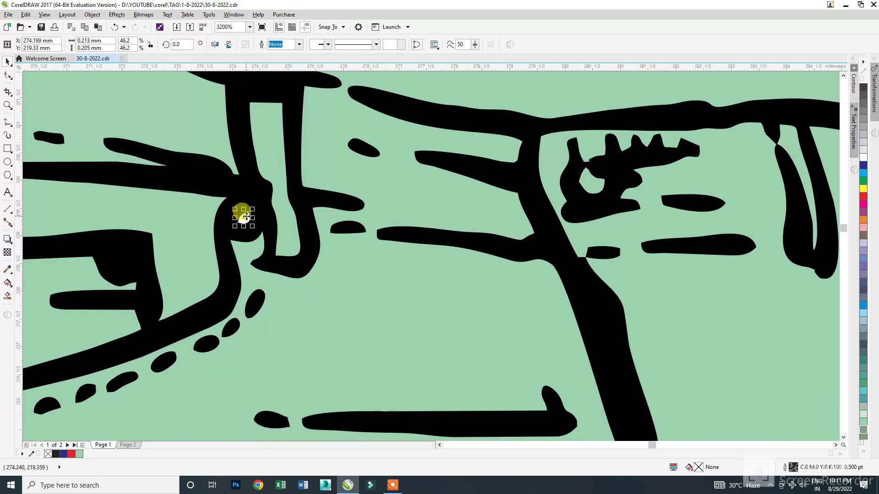
{"action": "key", "text": "Delete"}
Delete the two white shapes along the outer side seam below the second pair's waistband
{"action": "scroll", "coordinate": [238, 211], "scroll_direction": "down", "scroll_amount": 4}
{"action": "scroll", "coordinate": [293, 192], "scroll_direction": "up", "scroll_amount": 2}
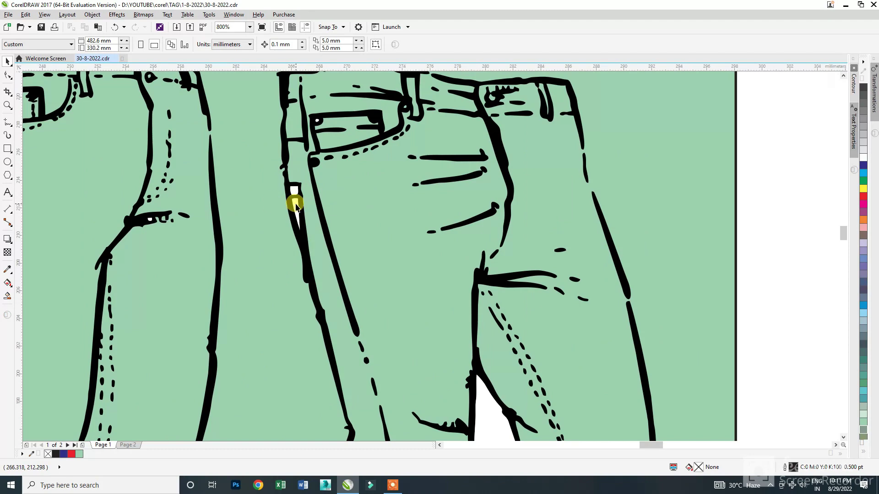
{"action": "scroll", "coordinate": [296, 207], "scroll_direction": "up", "scroll_amount": 1}
{"action": "left_click", "coordinate": [290, 196]}
{"action": "key", "text": "Delete"}
{"action": "left_click", "coordinate": [294, 143]}
{"action": "key", "text": "Delete"}
Delete the white shape between the second pair's legs beside the bent knee
{"action": "scroll", "coordinate": [300, 153], "scroll_direction": "down", "scroll_amount": 3}
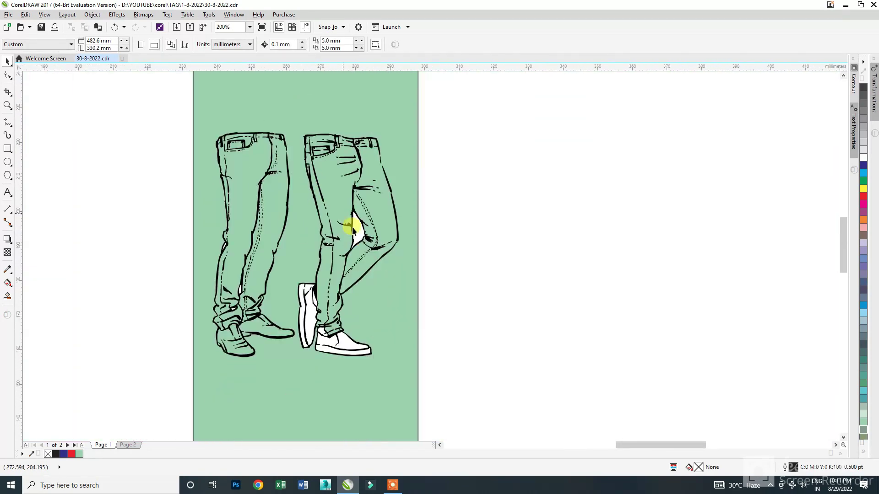
{"action": "scroll", "coordinate": [353, 229], "scroll_direction": "up", "scroll_amount": 1}
{"action": "left_click", "coordinate": [358, 231]}
{"action": "key", "text": "Delete"}
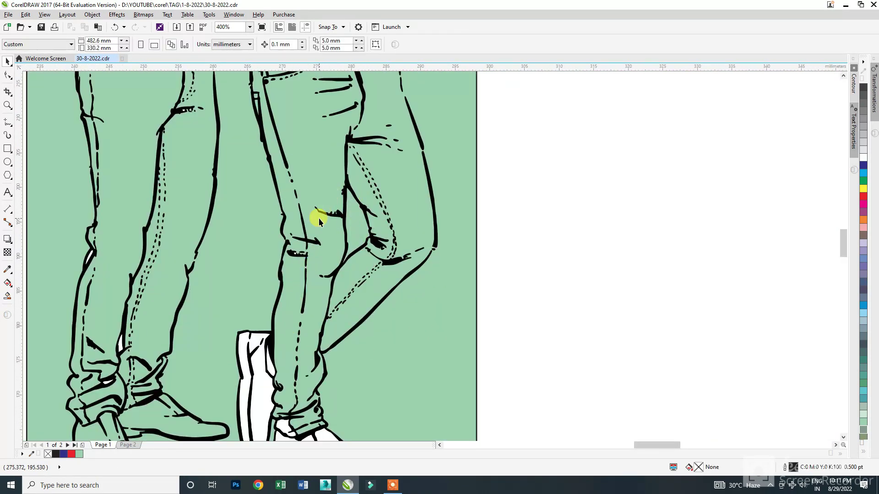
Delete the white shapes in the second pair's raised shoe, the gap beside it, the standing shoe and its ankle
{"action": "scroll", "coordinate": [319, 222], "scroll_direction": "down", "scroll_amount": 2}
{"action": "scroll", "coordinate": [284, 309], "scroll_direction": "up", "scroll_amount": 3}
{"action": "left_click", "coordinate": [273, 308]}
{"action": "key", "text": "Delete"}
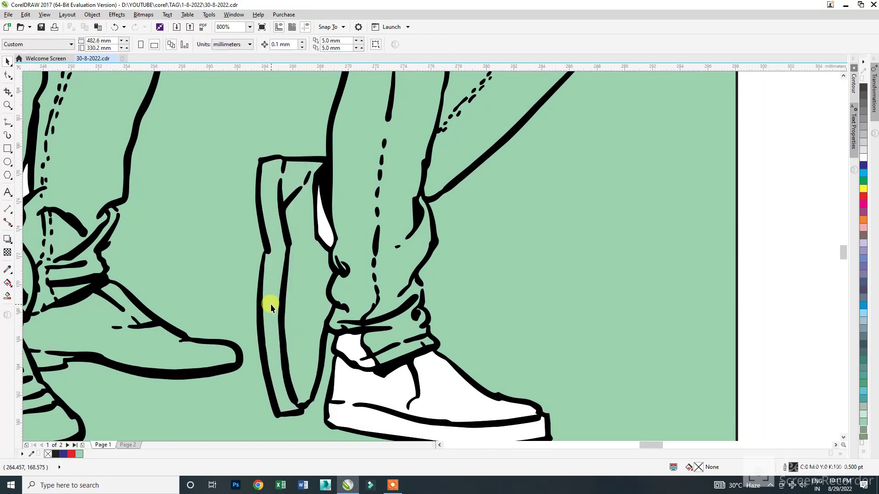
{"action": "left_click", "coordinate": [317, 229]}
{"action": "key", "text": "Delete"}
{"action": "left_click", "coordinate": [364, 386]}
{"action": "key", "text": "Delete"}
{"action": "left_click", "coordinate": [353, 347]}
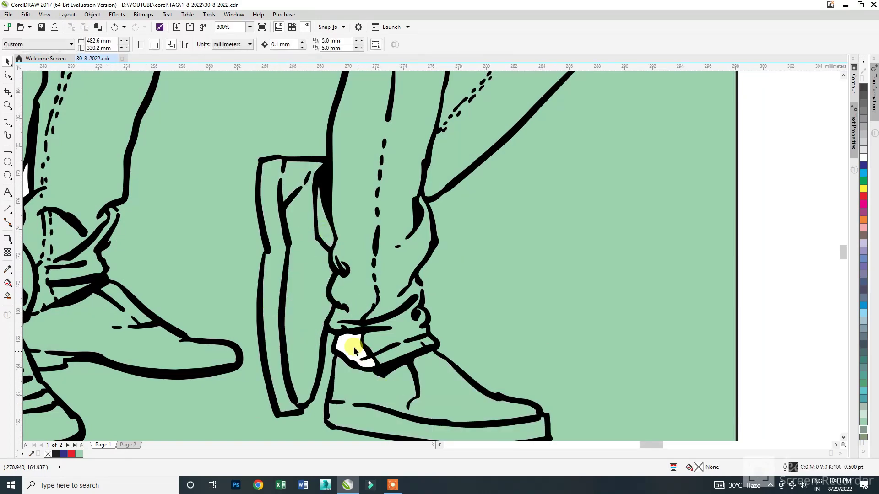
{"action": "key", "text": "Delete"}
{"action": "scroll", "coordinate": [497, 347], "scroll_direction": "down", "scroll_amount": 3}
{"action": "scroll", "coordinate": [281, 304], "scroll_direction": "up", "scroll_amount": 3}
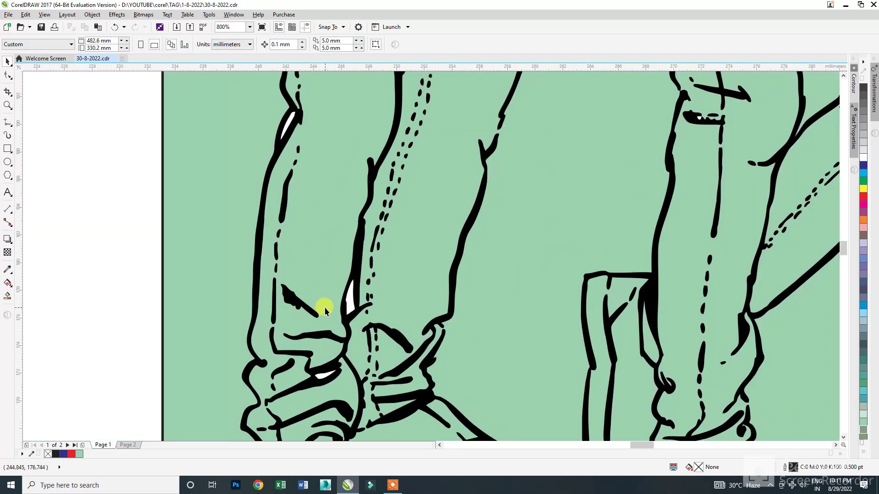
{"action": "left_click", "coordinate": [350, 299]}
{"action": "key", "text": "Delete"}
{"action": "key", "text": "ctrl+z"}
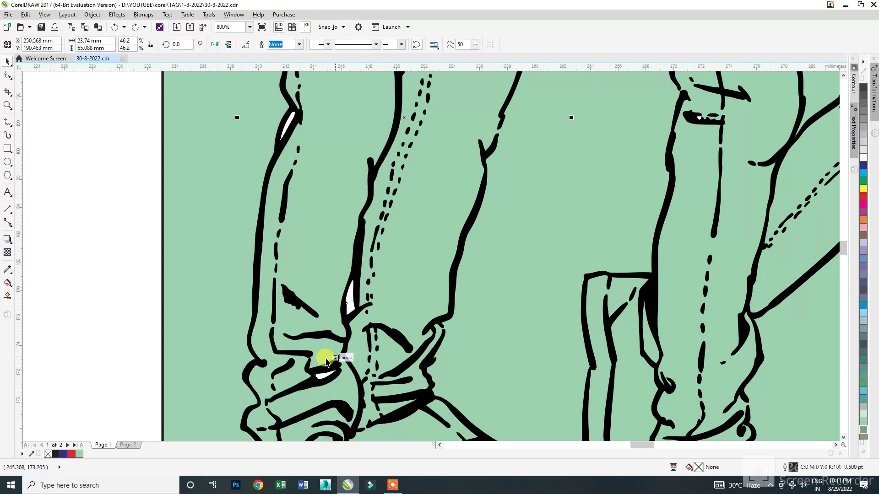
Delete the three white shapes in the first pair's knee outline, lower inner seam and ankle fold
{"action": "left_click", "coordinate": [241, 143]}
{"action": "left_click", "coordinate": [281, 117]}
{"action": "key", "text": "Delete"}
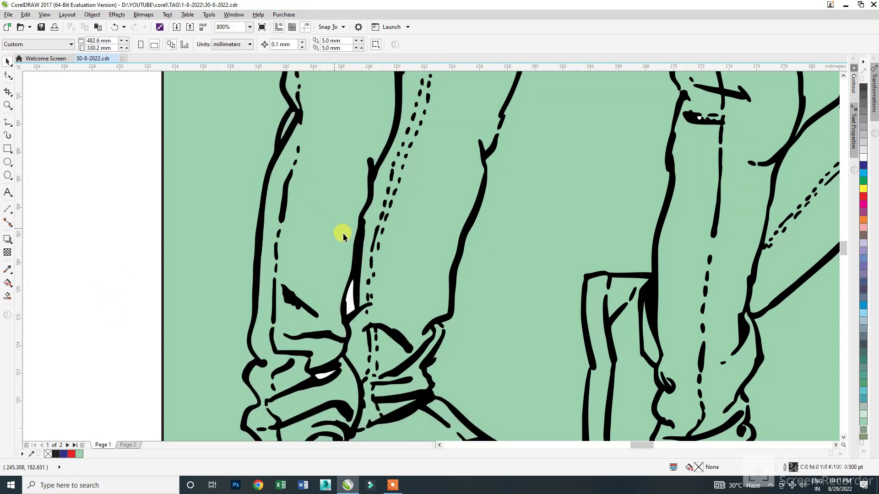
{"action": "left_click", "coordinate": [348, 296]}
{"action": "key", "text": "Delete"}
{"action": "left_click", "coordinate": [320, 372]}
{"action": "key", "text": "Delete"}
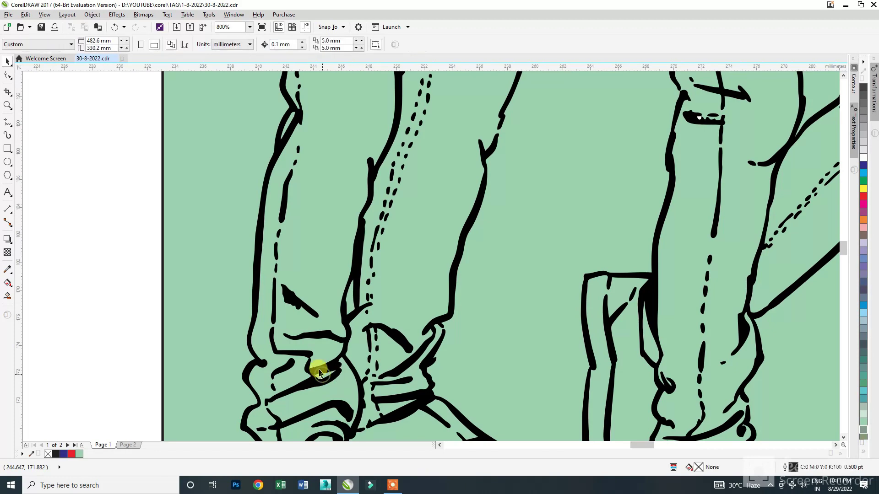
Group both pairs of jeans into one object and centre the group and the green background rectangle on the page
{"action": "scroll", "coordinate": [319, 372], "scroll_direction": "down", "scroll_amount": 3}
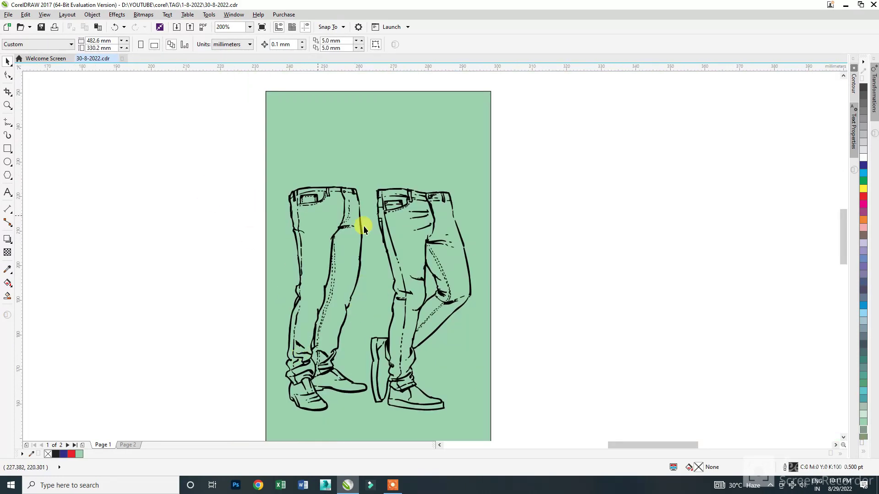
{"action": "scroll", "coordinate": [402, 196], "scroll_direction": "up", "scroll_amount": 1}
{"action": "scroll", "coordinate": [421, 196], "scroll_direction": "up", "scroll_amount": 1}
{"action": "scroll", "coordinate": [425, 160], "scroll_direction": "down", "scroll_amount": 2}
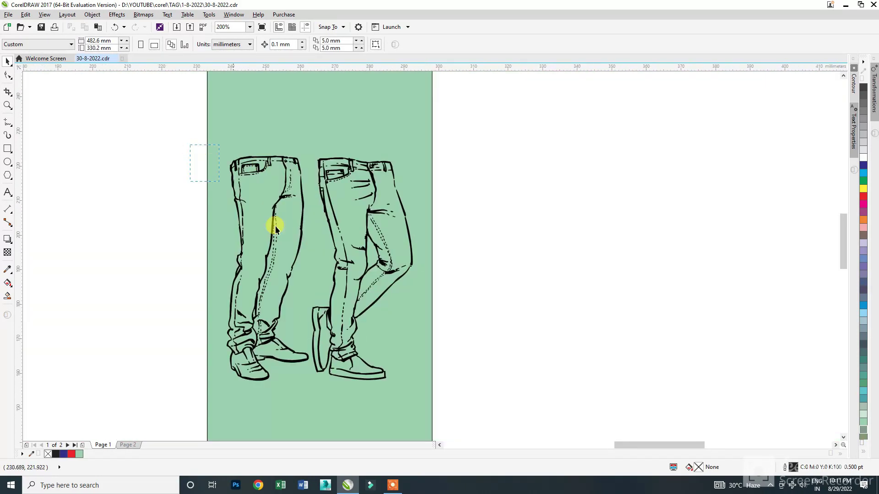
{"action": "left_click_drag", "start_coordinate": [275, 227], "coordinate": [501, 401]}
{"action": "key", "text": "ctrl+g"}
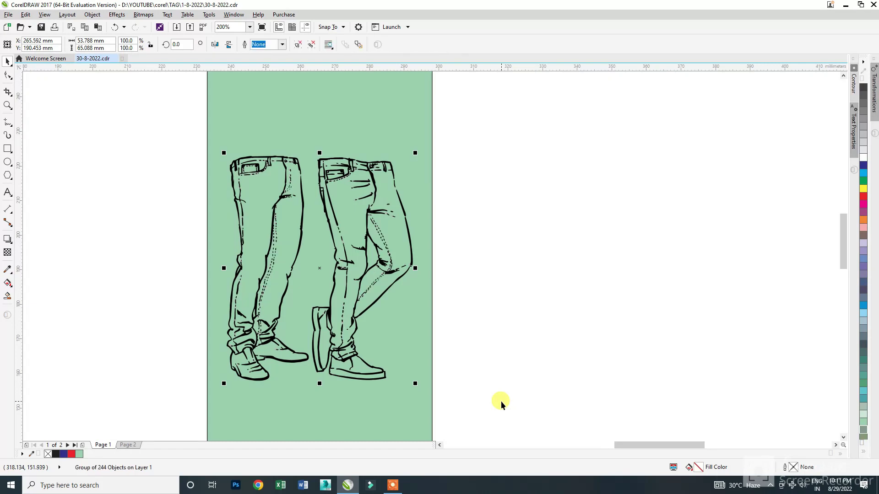
{"action": "key", "text": "p"}
{"action": "left_click", "coordinate": [356, 212]}
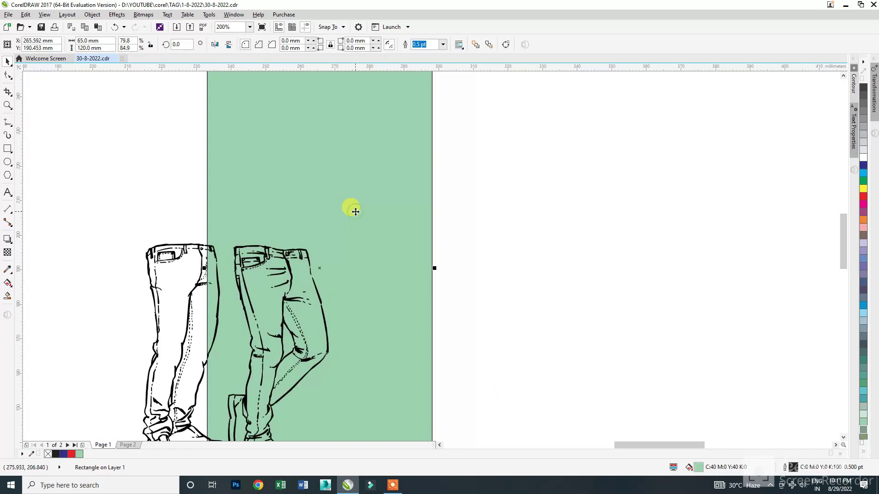
{"action": "key", "text": "p"}
{"action": "left_click", "coordinate": [463, 270]}
{"action": "scroll", "coordinate": [448, 206], "scroll_direction": "down", "scroll_amount": 1}
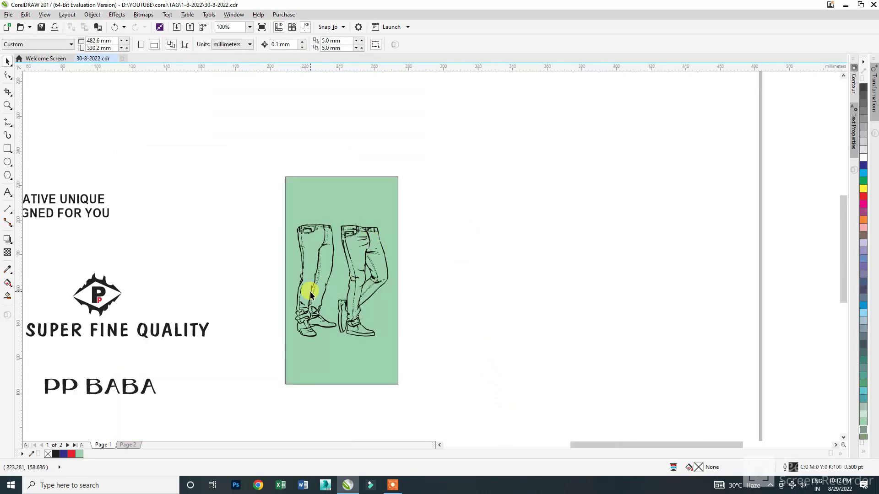
Try a light grey 10% black fill on the background rectangle and undo it
{"action": "left_click", "coordinate": [352, 192]}
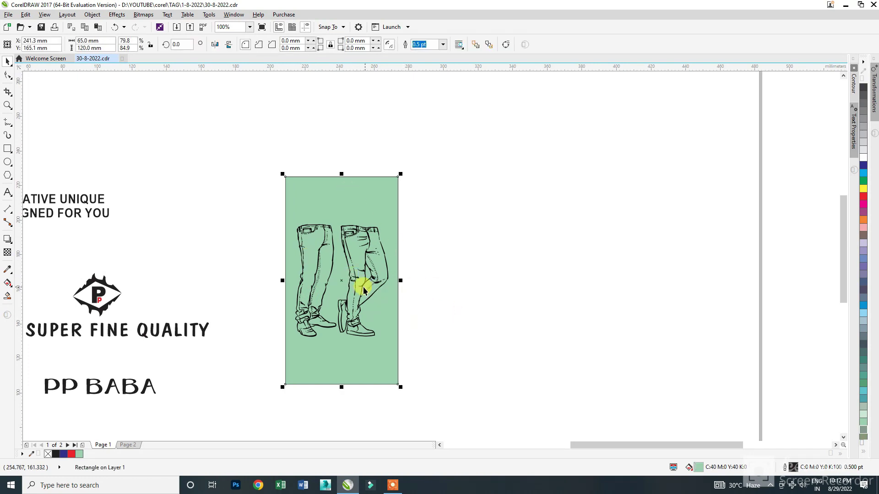
{"action": "scroll", "coordinate": [363, 281], "scroll_direction": "up", "scroll_amount": 1}
{"action": "left_click", "coordinate": [868, 155]}
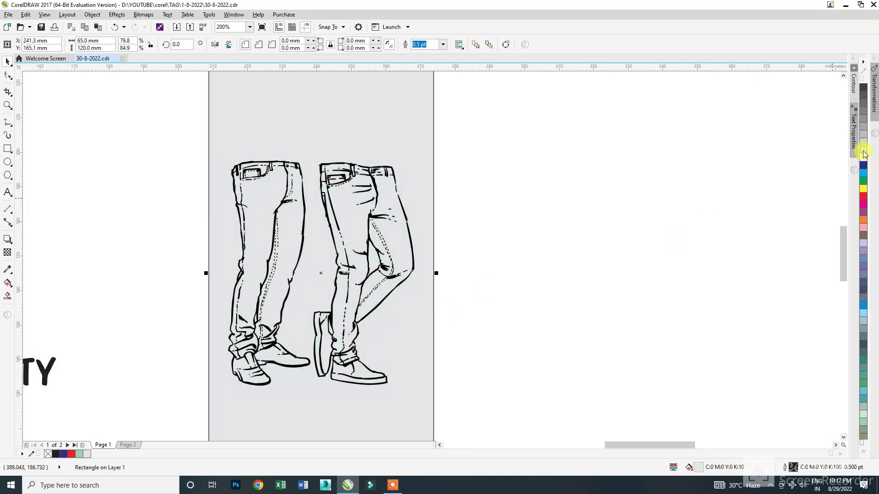
{"action": "key", "text": "ctrl+z"}
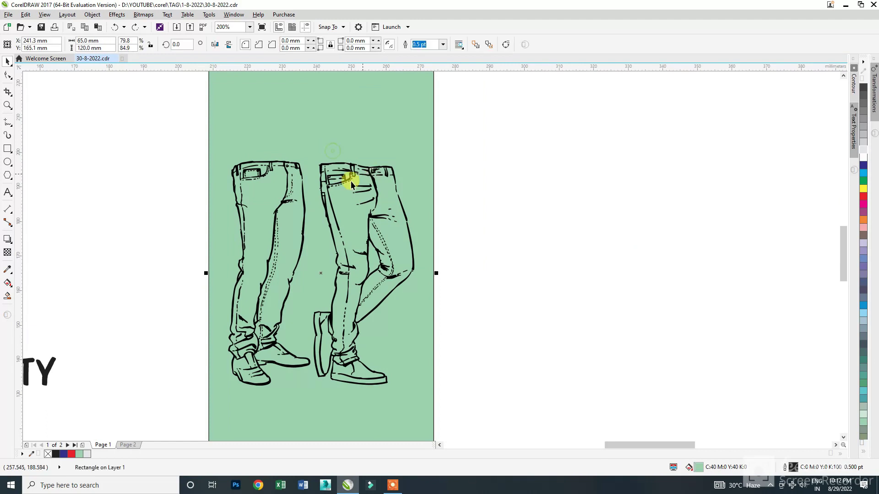
Lighten the background rectangle's uniform fill to C21 M0 Y23 K0
{"action": "double_click", "coordinate": [699, 468]}
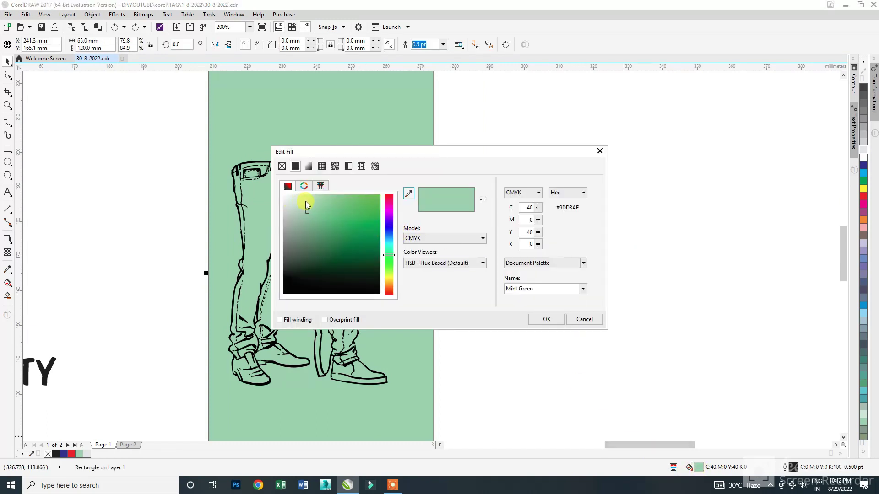
{"action": "left_click_drag", "start_coordinate": [306, 202], "coordinate": [305, 195]}
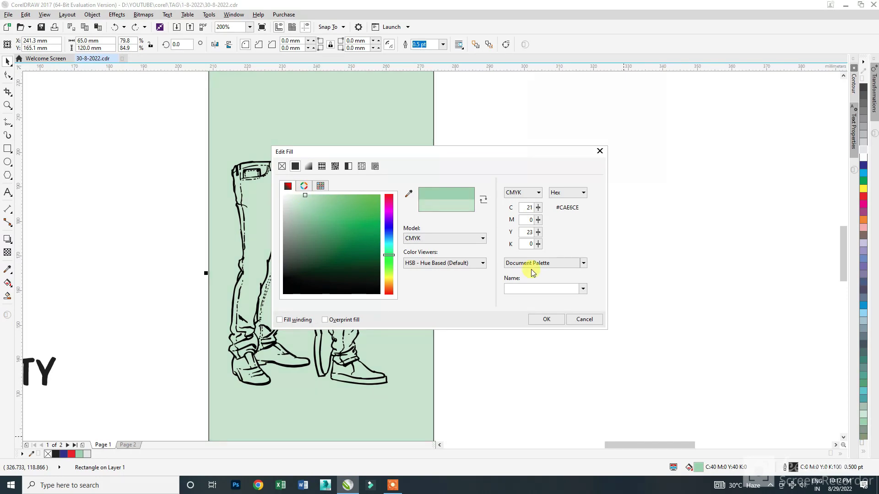
{"action": "left_click", "coordinate": [553, 322]}
{"action": "left_click", "coordinate": [567, 319]}
{"action": "scroll", "coordinate": [476, 216], "scroll_direction": "down", "scroll_amount": 1}
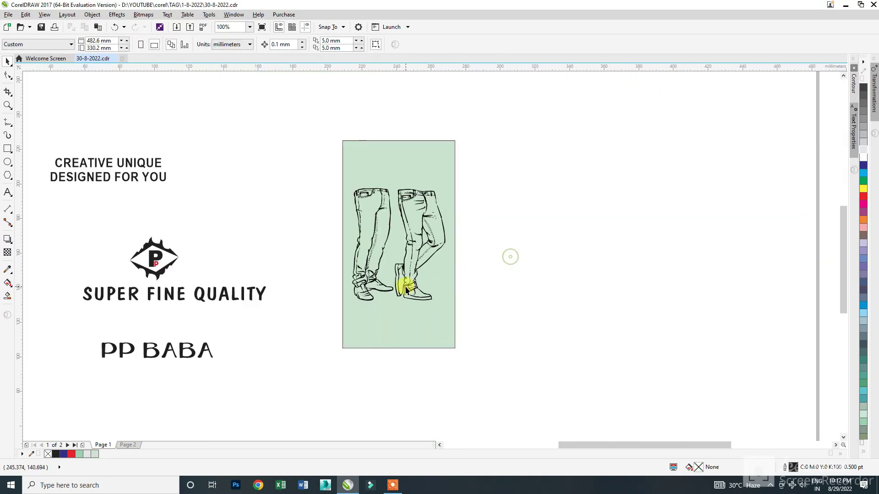
{"action": "scroll", "coordinate": [406, 289], "scroll_direction": "up", "scroll_amount": 2}
{"action": "scroll", "coordinate": [224, 341], "scroll_direction": "down", "scroll_amount": 2}
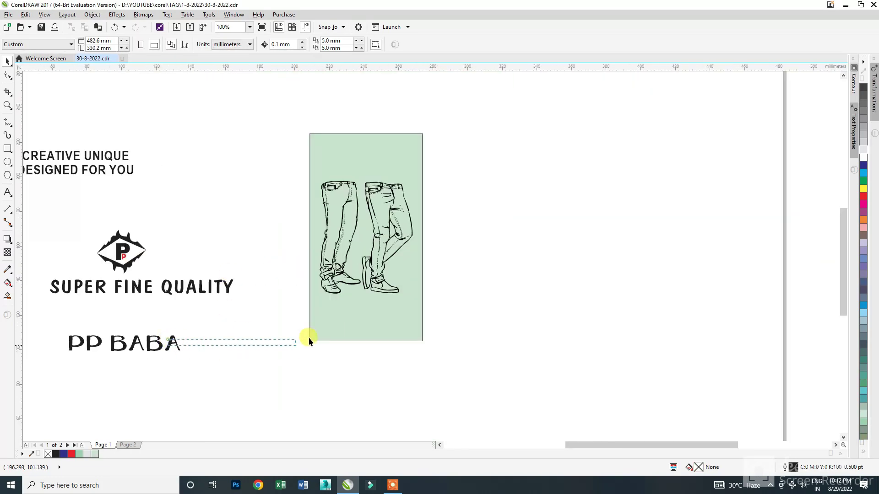
Move the PP BABA text below the shoes on the tag, bring it to the front and scale it to about 51 mm wide
{"action": "left_click_drag", "start_coordinate": [53, 322], "coordinate": [391, 322]}
{"action": "scroll", "coordinate": [379, 318], "scroll_direction": "up", "scroll_amount": 1}
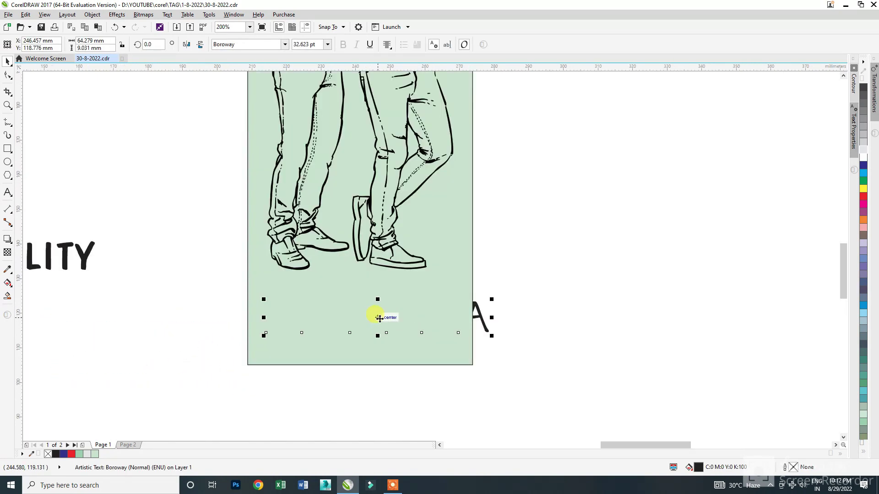
{"action": "key", "text": "shift+Page_Up"}
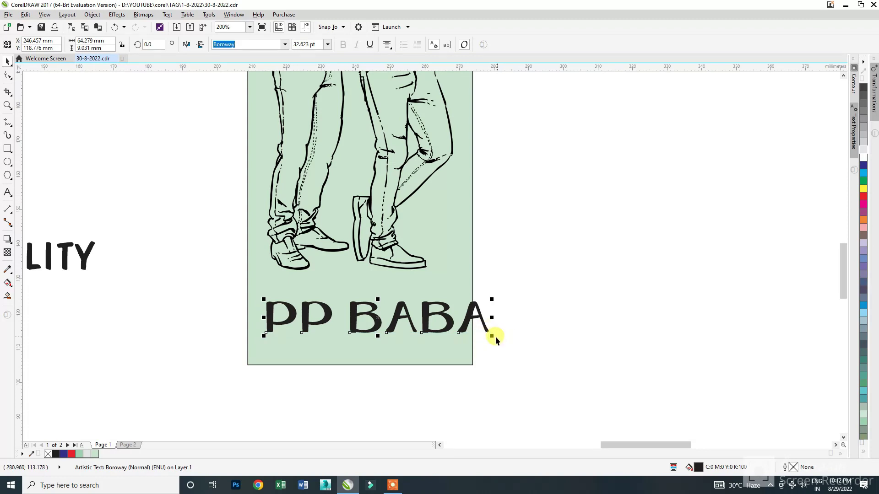
{"action": "left_click_drag", "start_coordinate": [492, 336], "coordinate": [447, 340]}
{"action": "left_click", "coordinate": [502, 334]}
{"action": "scroll", "coordinate": [499, 333], "scroll_direction": "up", "scroll_amount": 1}
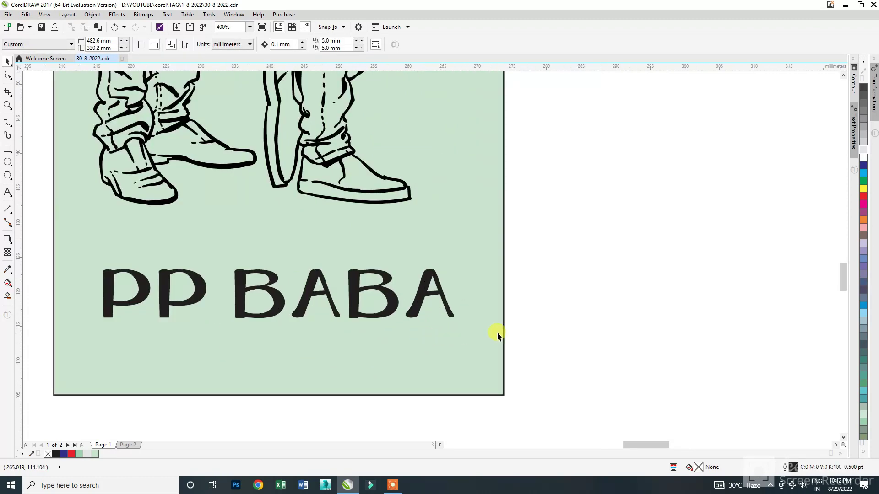
Add the text JEANS beside the tag and set its font to Boroway
{"action": "left_click", "coordinate": [8, 193]}
{"action": "left_click", "coordinate": [548, 272]}
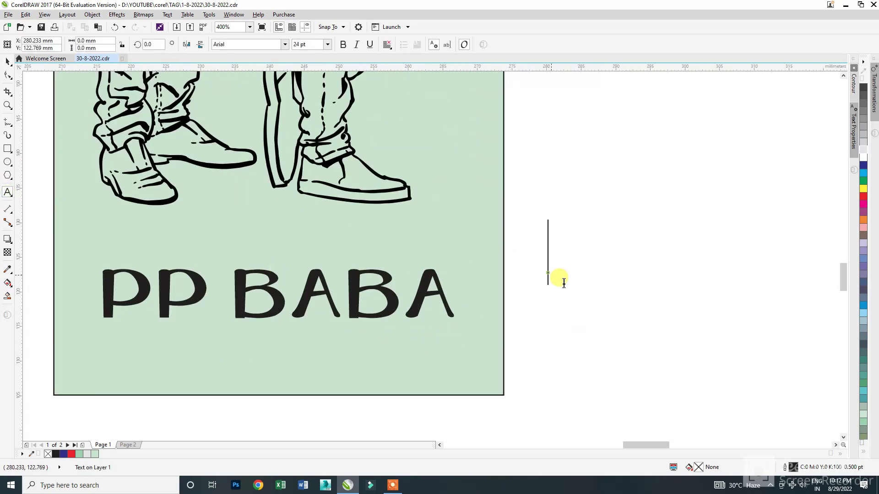
{"action": "type", "text": "JEANS"}
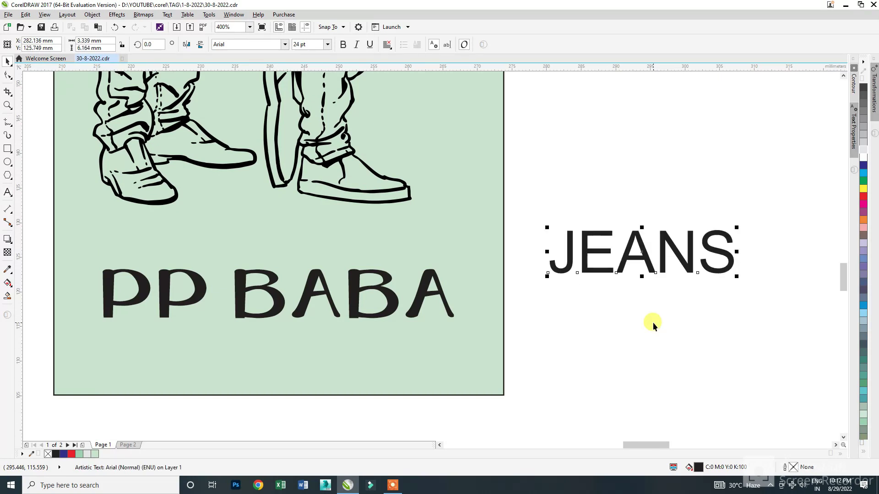
{"action": "left_click", "coordinate": [286, 45]}
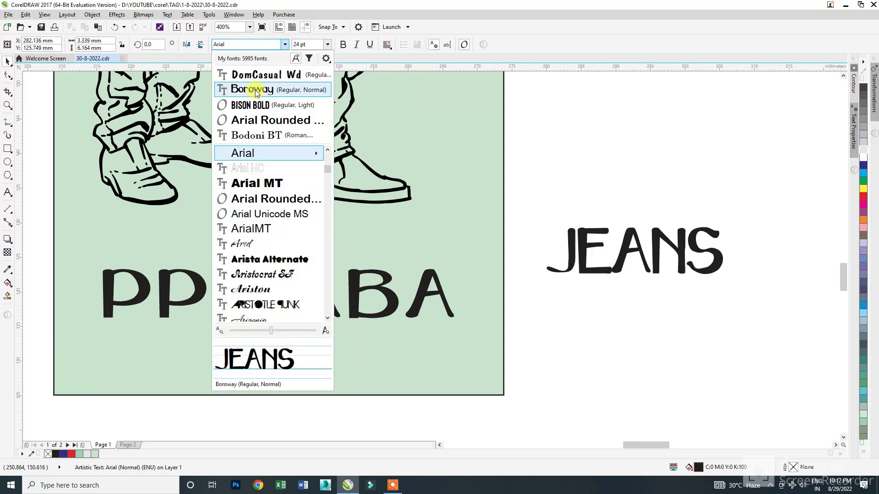
{"action": "left_click", "coordinate": [243, 88]}
Move JEANS under PP BABA, reduce it to about 13.3 pt and widen its letter spacing to about 23 mm overall
{"action": "left_click_drag", "start_coordinate": [614, 266], "coordinate": [349, 359]}
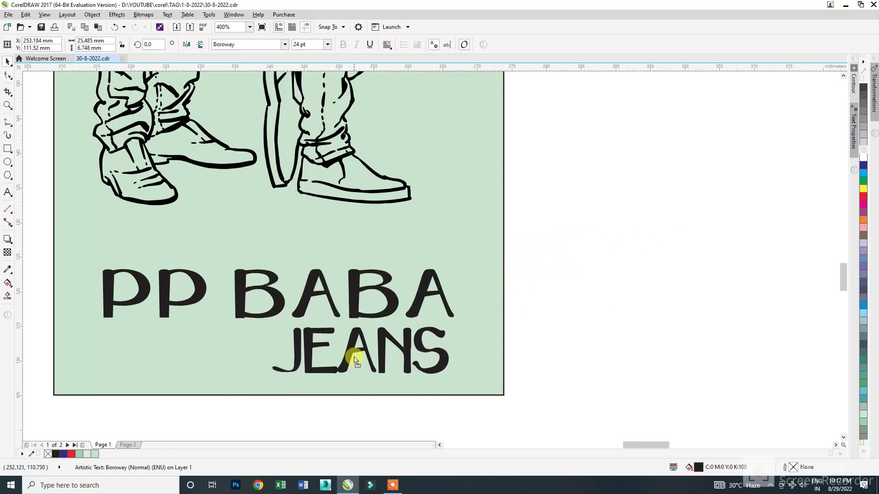
{"action": "key", "text": "F10"}
{"action": "left_click_drag", "start_coordinate": [453, 379], "coordinate": [433, 369]}
{"action": "key", "text": "space"}
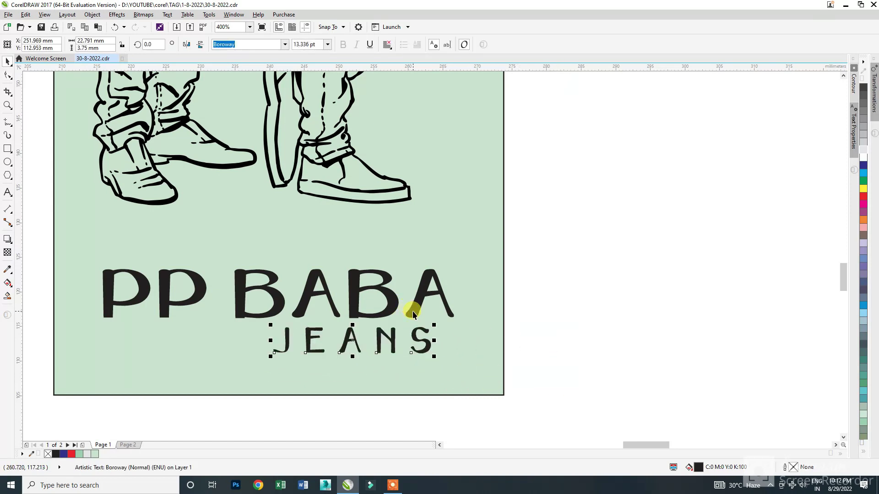
Align the right edge of JEANS with the right edge of PP BABA
{"action": "left_click", "coordinate": [412, 311], "text": "shift"}
{"action": "key", "text": "r"}
{"action": "left_click", "coordinate": [581, 311]}
{"action": "left_click", "coordinate": [343, 336]}
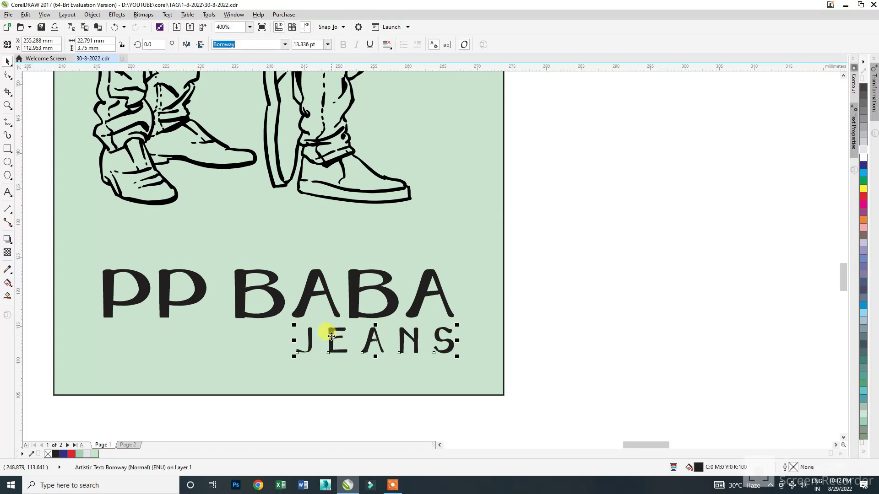
Scale JEANS down to about 9.3 pt, keeping its right edge in place, and fill it with red (M100 Y100)
{"action": "scroll", "coordinate": [331, 342], "scroll_direction": "up", "scroll_amount": 1}
{"action": "left_click_drag", "start_coordinate": [257, 369], "coordinate": [354, 354]}
{"action": "left_click_drag", "start_coordinate": [403, 333], "coordinate": [420, 341]}
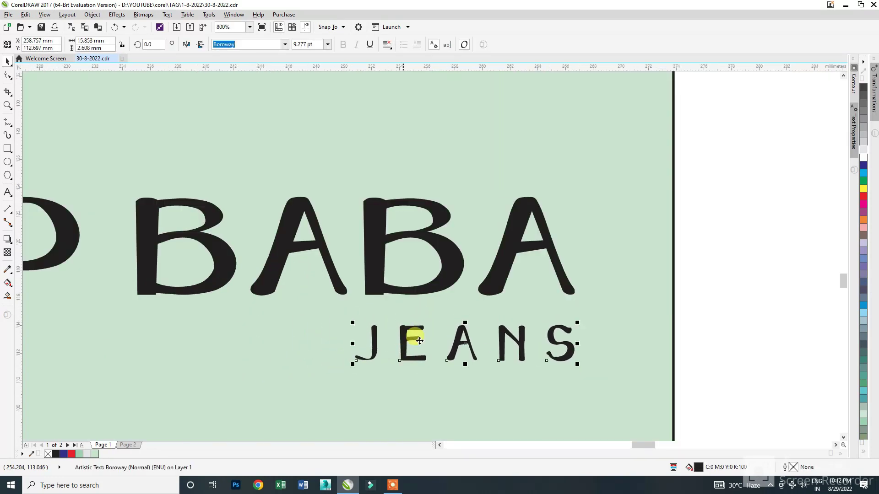
{"action": "left_click", "coordinate": [863, 196]}
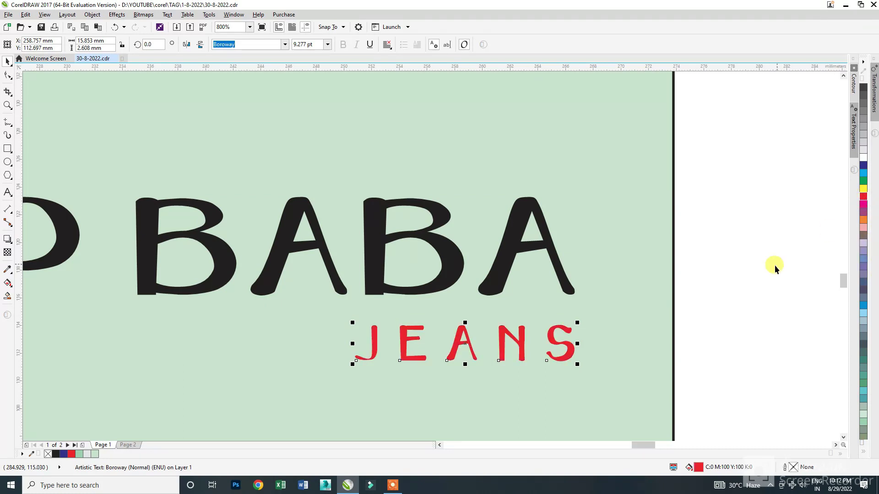
{"action": "scroll", "coordinate": [660, 329], "scroll_direction": "down", "scroll_amount": 1}
{"action": "left_click", "coordinate": [660, 330]}
{"action": "scroll", "coordinate": [457, 324], "scroll_direction": "down", "scroll_amount": 1}
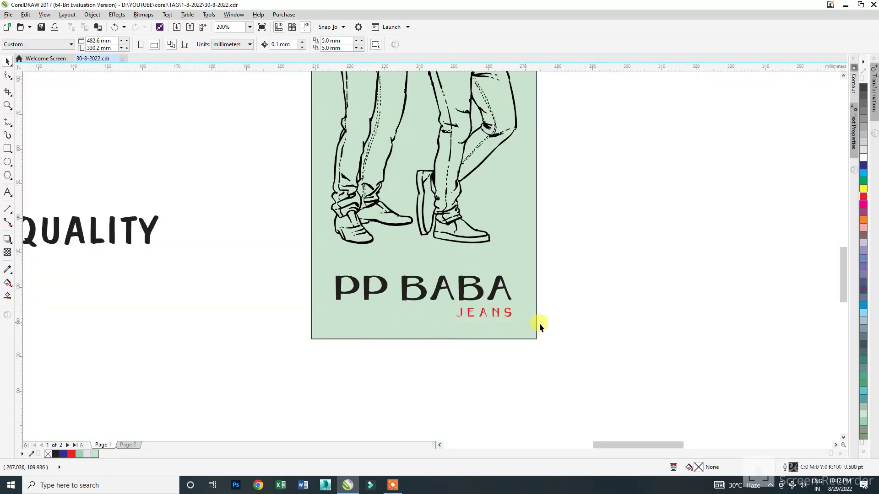
Shift PP BABA and JEANS down together by about 2 mm, and move the jeans art down closer to them
{"action": "left_click_drag", "start_coordinate": [303, 241], "coordinate": [303, 241]}
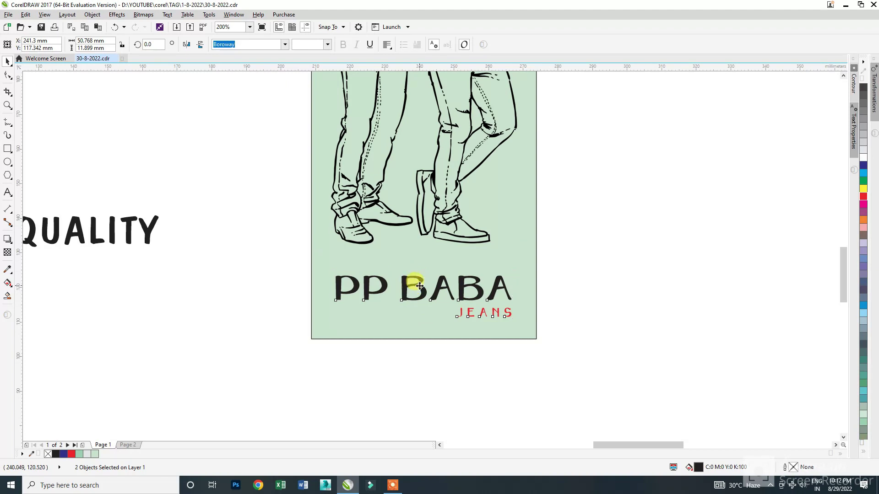
{"action": "left_click_drag", "start_coordinate": [420, 286], "coordinate": [420, 292]}
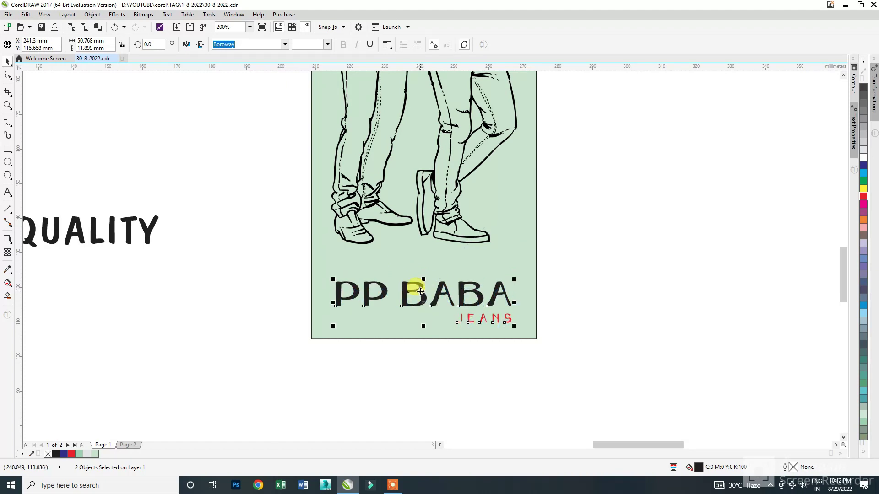
{"action": "left_click", "coordinate": [415, 262]}
{"action": "scroll", "coordinate": [457, 339], "scroll_direction": "down", "scroll_amount": 2}
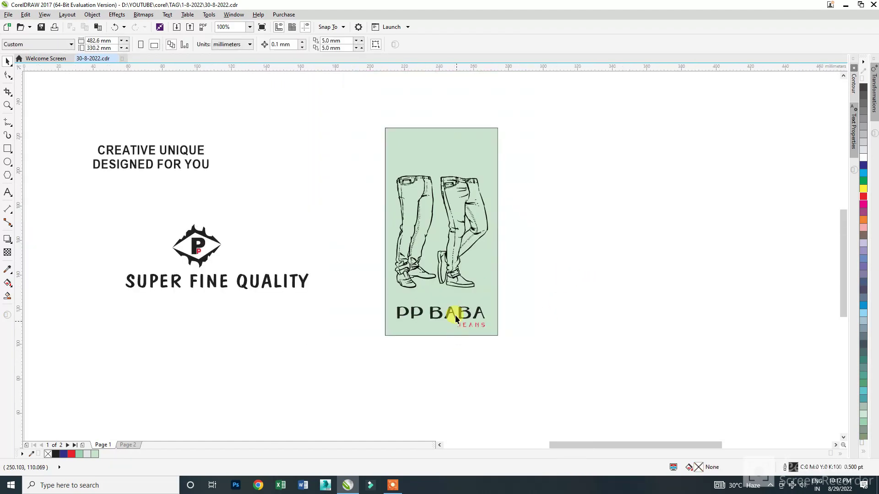
{"action": "scroll", "coordinate": [447, 285], "scroll_direction": "up", "scroll_amount": 2}
{"action": "left_click_drag", "start_coordinate": [439, 286], "coordinate": [442, 316]}
{"action": "left_click", "coordinate": [602, 318]}
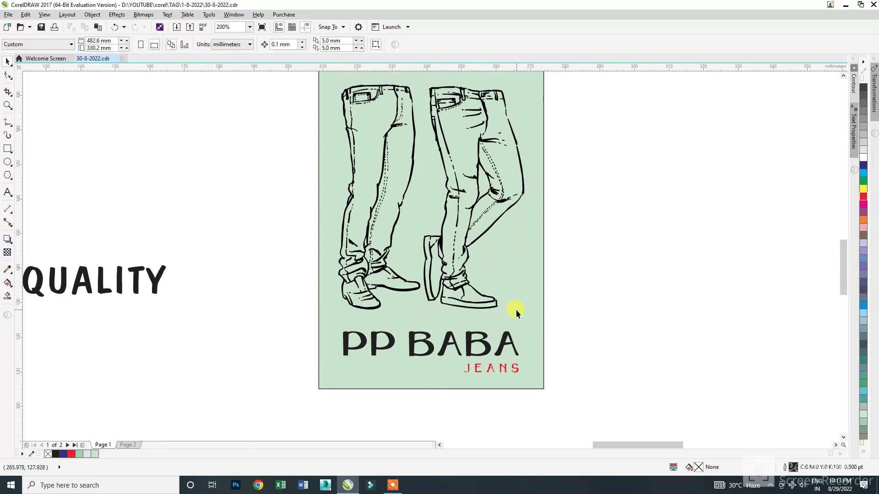
Place the flame-edged P logo beside the tag and scale it down to about 10.5 x 9.4 mm
{"action": "scroll", "coordinate": [417, 302], "scroll_direction": "down", "scroll_amount": 2}
{"action": "left_click_drag", "start_coordinate": [187, 270], "coordinate": [555, 229]}
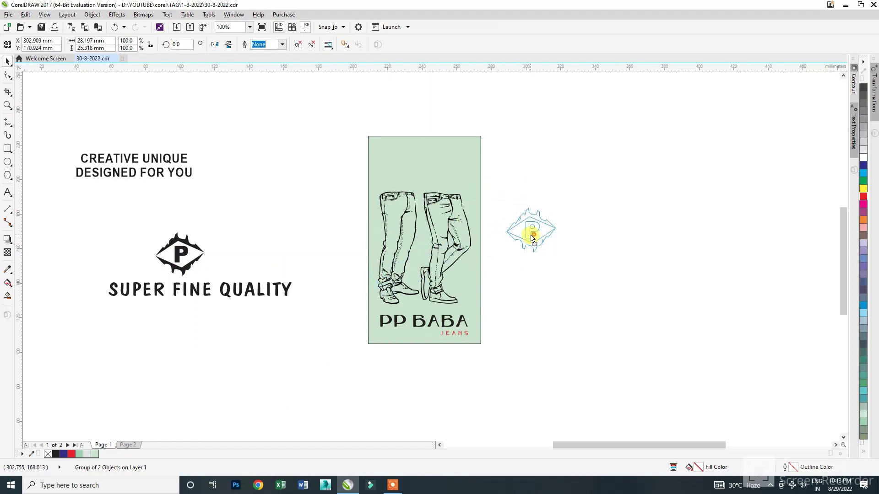
{"action": "scroll", "coordinate": [527, 224], "scroll_direction": "up", "scroll_amount": 2}
{"action": "left_click_drag", "start_coordinate": [636, 166], "coordinate": [513, 279]}
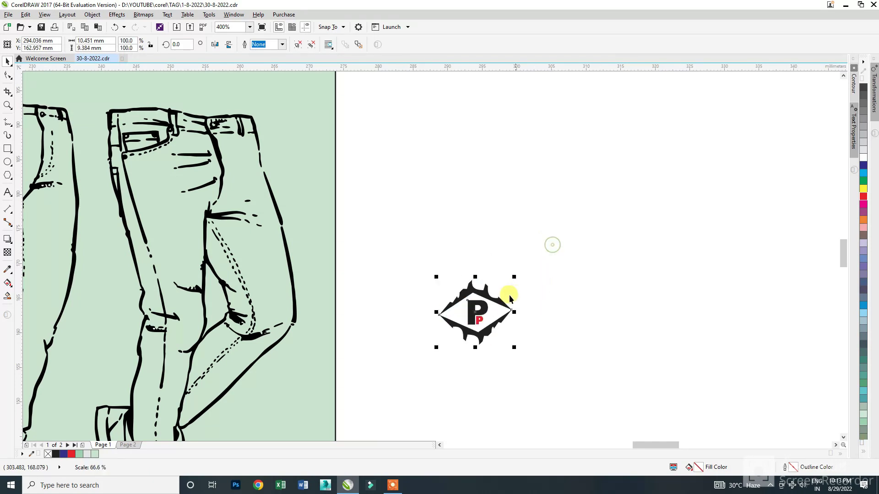
Position the P logo on the first pair's upper thigh below the pocket and reduce it to about 8 x 7.2 mm
{"action": "left_click_drag", "start_coordinate": [478, 314], "coordinate": [167, 179]}
{"action": "scroll", "coordinate": [574, 231], "scroll_direction": "down", "scroll_amount": 1}
{"action": "left_click_drag", "start_coordinate": [384, 213], "coordinate": [290, 209]}
{"action": "scroll", "coordinate": [308, 198], "scroll_direction": "up", "scroll_amount": 2}
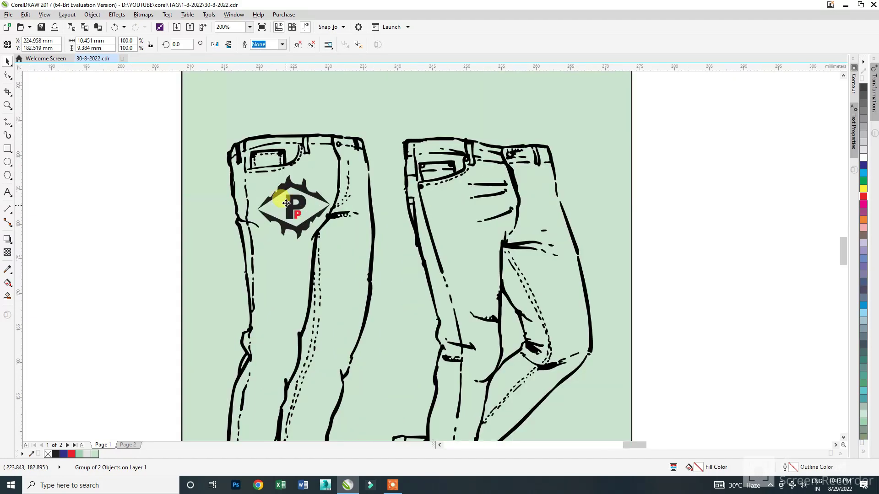
{"action": "left_click_drag", "start_coordinate": [375, 143], "coordinate": [359, 158]}
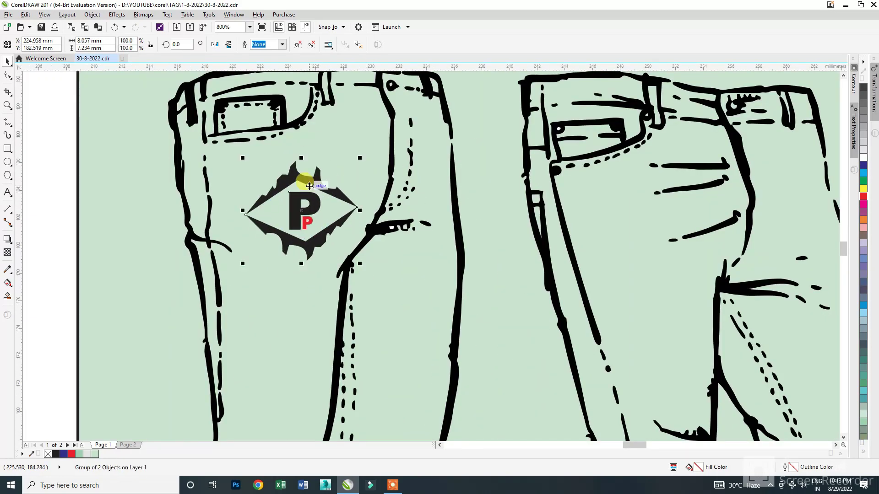
Move the P logo slightly higher on the first pair's thigh and scale it down a little more
{"action": "left_click_drag", "start_coordinate": [314, 175], "coordinate": [310, 164]}
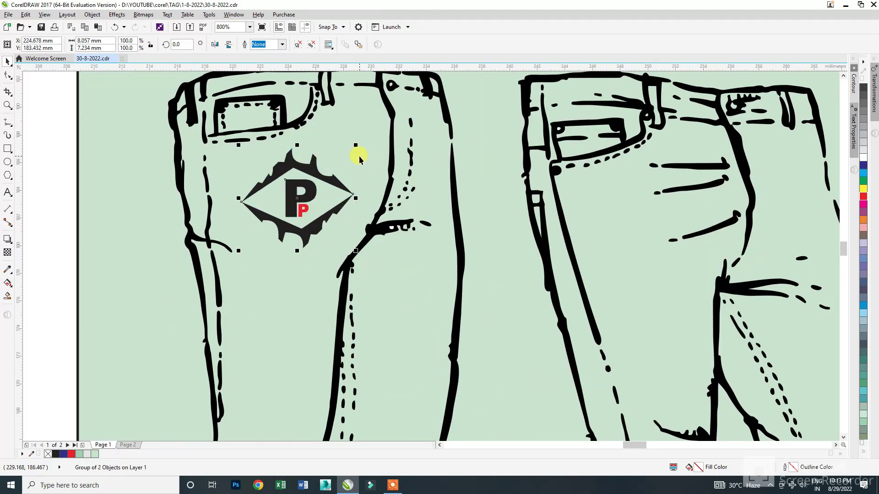
{"action": "left_click_drag", "start_coordinate": [356, 146], "coordinate": [349, 151]}
{"action": "scroll", "coordinate": [388, 261], "scroll_direction": "down", "scroll_amount": 1}
{"action": "left_click", "coordinate": [208, 209]}
{"action": "scroll", "coordinate": [371, 237], "scroll_direction": "down", "scroll_amount": 1}
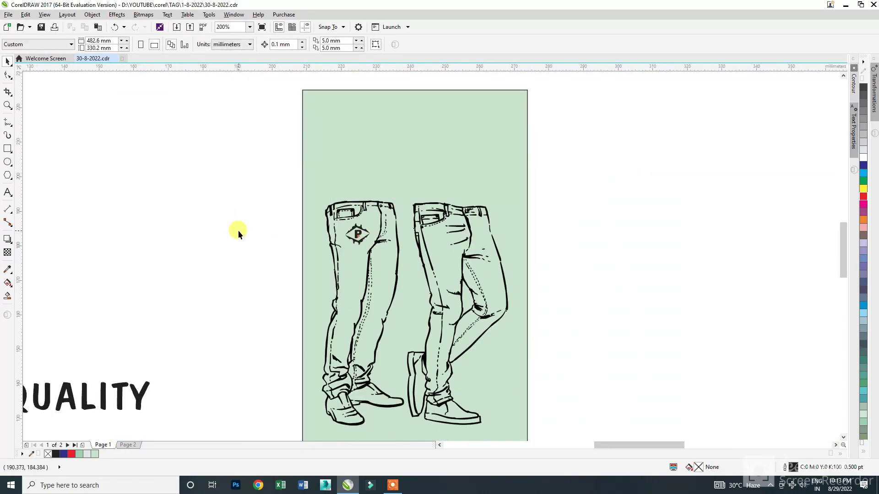
{"action": "scroll", "coordinate": [321, 286], "scroll_direction": "down", "scroll_amount": 1}
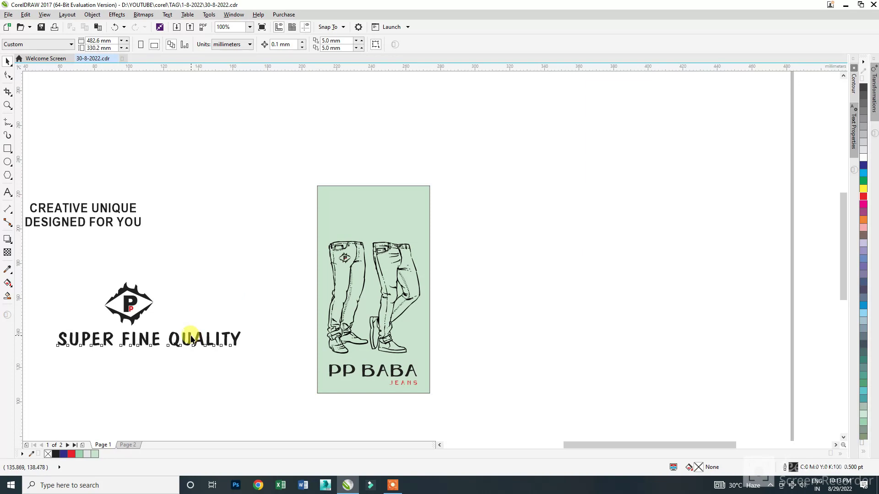
Move the SUPER FINE QUALITY text up between the CREATIVE UNIQUE text and the large P logo beside the tag
{"action": "left_click_drag", "start_coordinate": [190, 338], "coordinate": [431, 224]}
{"action": "key", "text": "Escape"}
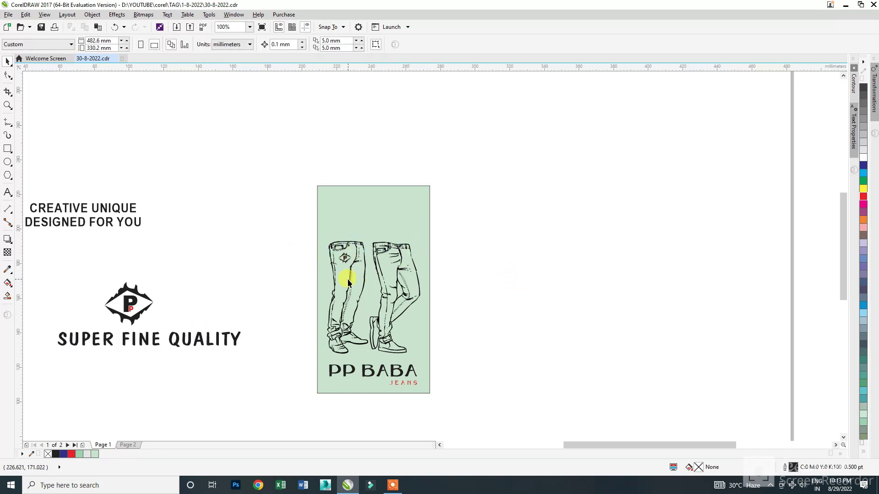
{"action": "key", "text": "F4"}
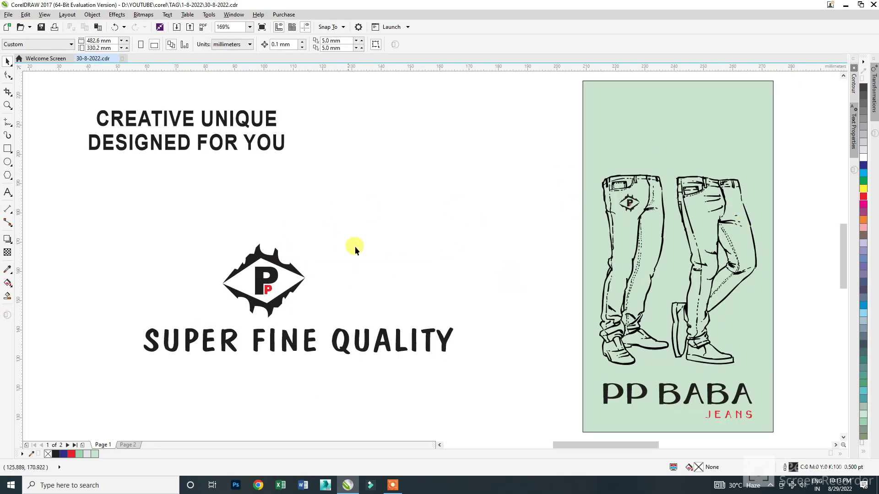
{"action": "scroll", "coordinate": [160, 267], "scroll_direction": "down", "scroll_amount": 2}
{"action": "left_click_drag", "start_coordinate": [279, 298], "coordinate": [253, 241]}
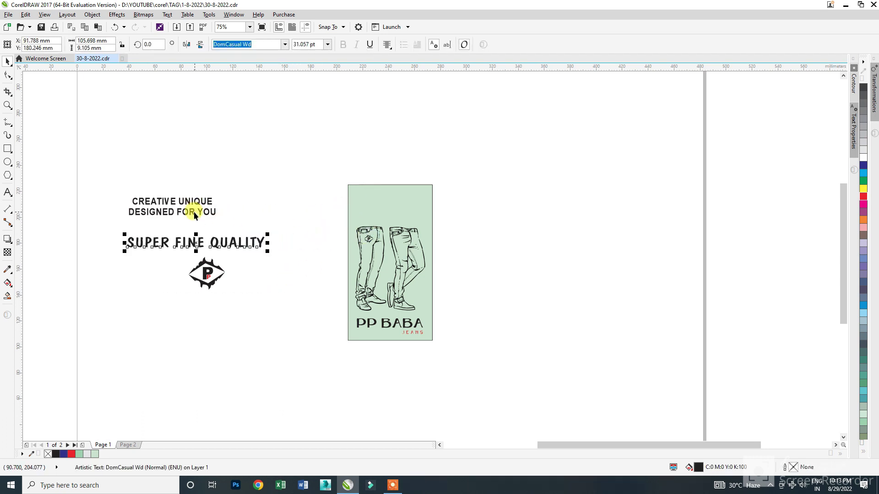
Scale CREATIVE UNIQUE DESIGNED FOR YOU down to about 15 pt and place it on the tag just above the jeans
{"action": "left_click_drag", "start_coordinate": [194, 212], "coordinate": [490, 224]}
{"action": "scroll", "coordinate": [451, 207], "scroll_direction": "up", "scroll_amount": 2}
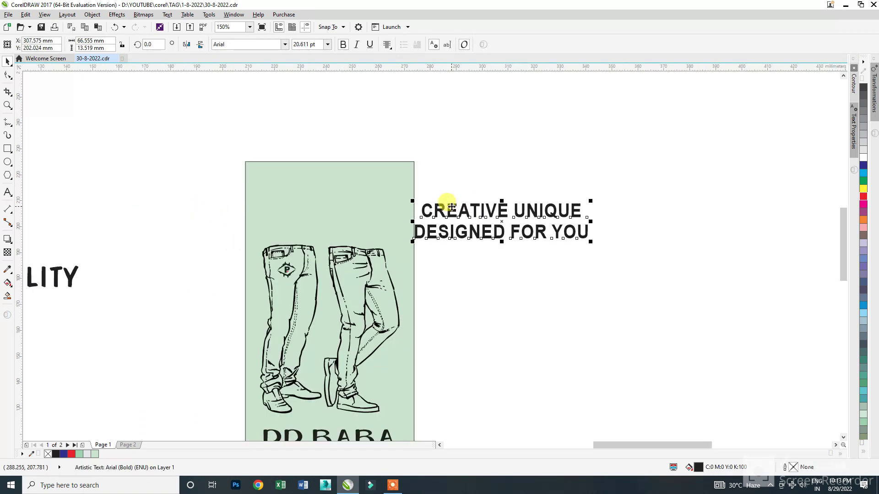
{"action": "left_click_drag", "start_coordinate": [590, 242], "coordinate": [544, 232]}
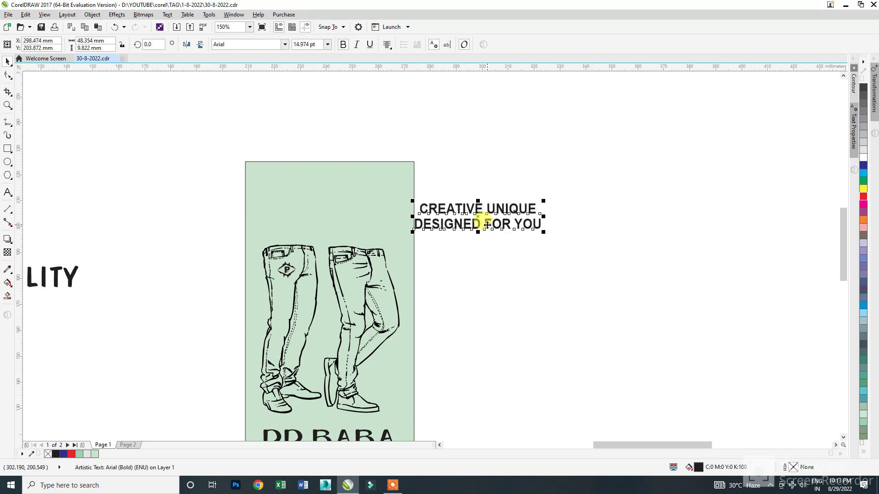
{"action": "left_click_drag", "start_coordinate": [487, 225], "coordinate": [339, 233]}
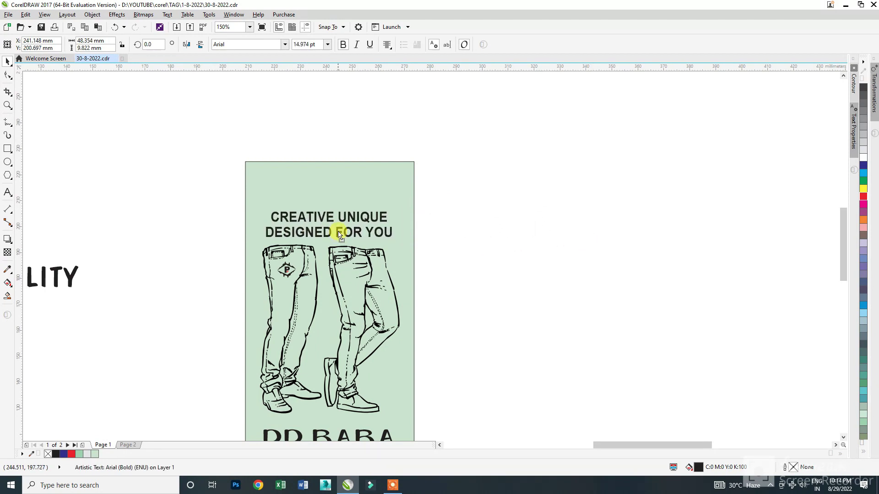
{"action": "key", "text": "Delete"}
{"action": "left_click_drag", "start_coordinate": [317, 258], "coordinate": [455, 272]}
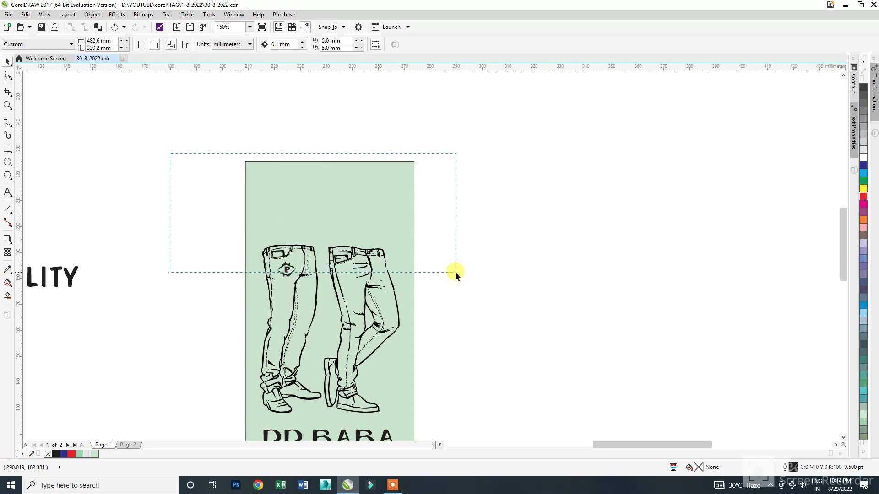
{"action": "key", "text": "ctrl+z"}
{"action": "left_click", "coordinate": [109, 246]}
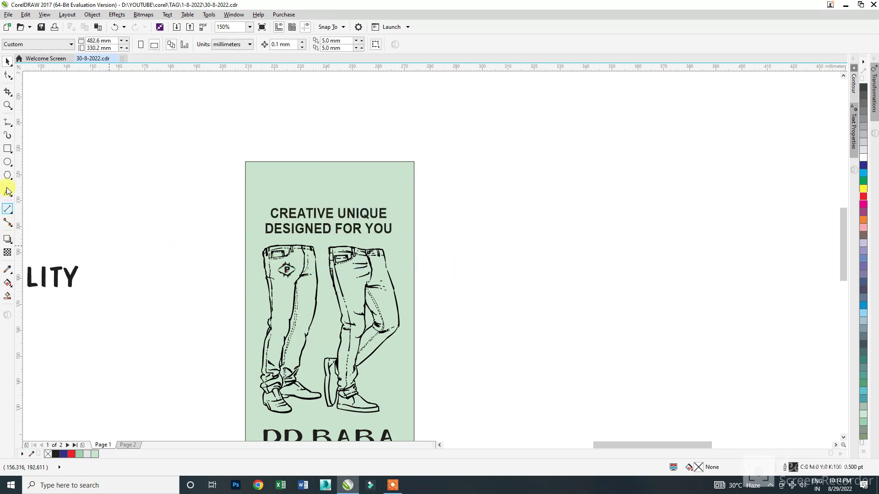
Draw a small upright rectangle beside the tag and set its size to 6 x 12 mm
{"action": "left_click", "coordinate": [7, 149]}
{"action": "mouse_move", "coordinate": [134, 122]}
{"action": "left_mouse_down"}
{"action": "mouse_move", "coordinate": [151, 186]}
{"action": "mouse_move", "coordinate": [151, 165]}
{"action": "left_mouse_up"}
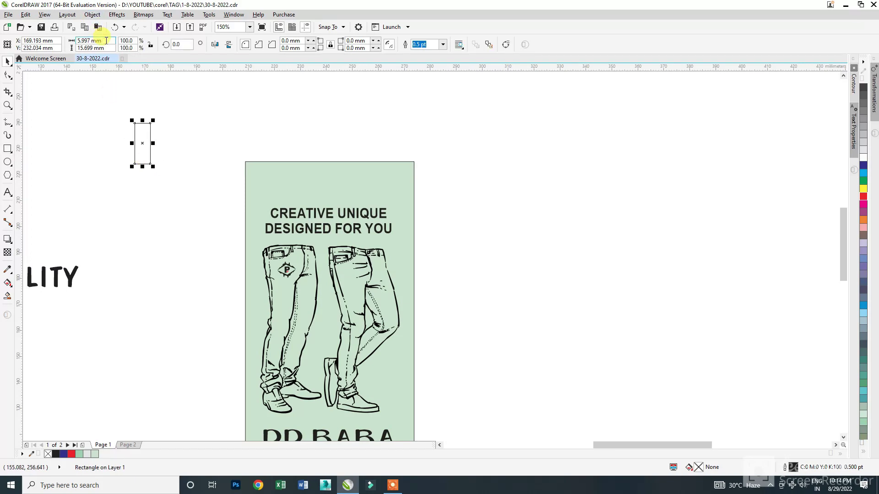
{"action": "left_click", "coordinate": [91, 41]}
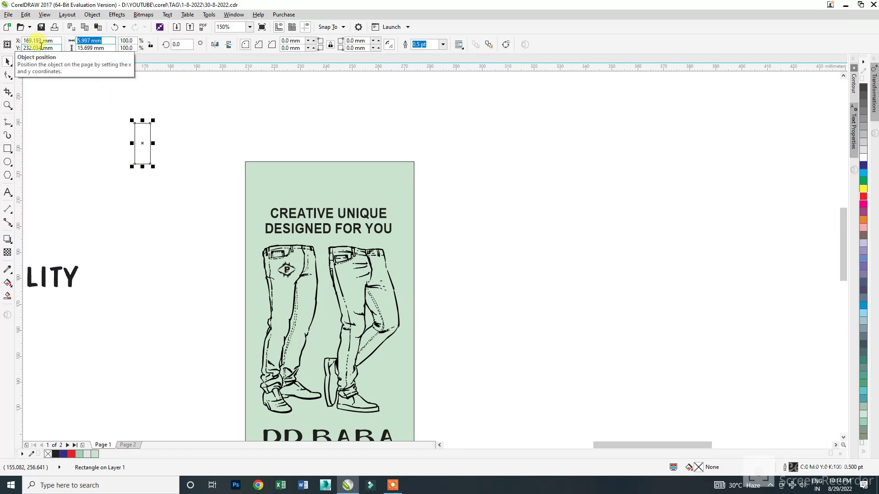
{"action": "type", "text": "6"}
{"action": "key", "text": "Tab"}
{"action": "type", "text": "12"}
{"action": "key", "text": "Return"}
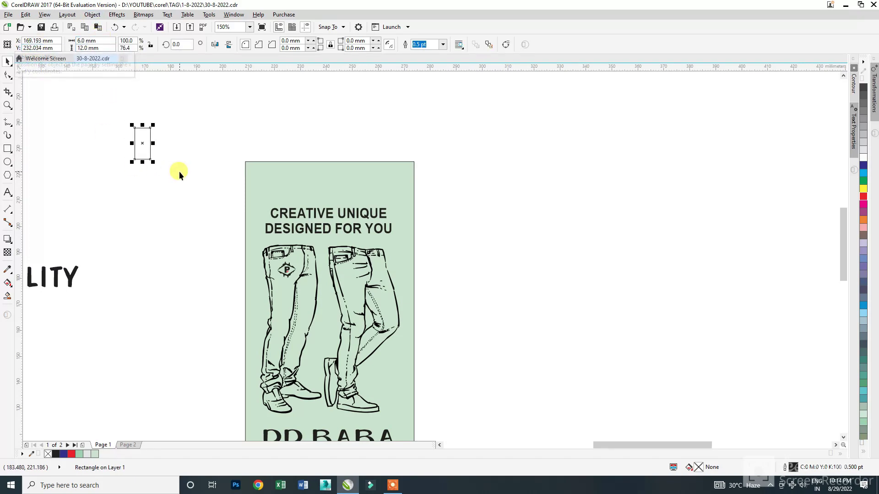
Fully round the small rectangle's corners to 3 mm and align it to the tag's horizontal centre and top edge
{"action": "key", "text": "F10"}
{"action": "left_click_drag", "start_coordinate": [151, 129], "coordinate": [152, 194]}
{"action": "key", "text": "space"}
{"action": "left_click", "coordinate": [265, 177], "text": "shift"}
{"action": "key", "text": "c"}
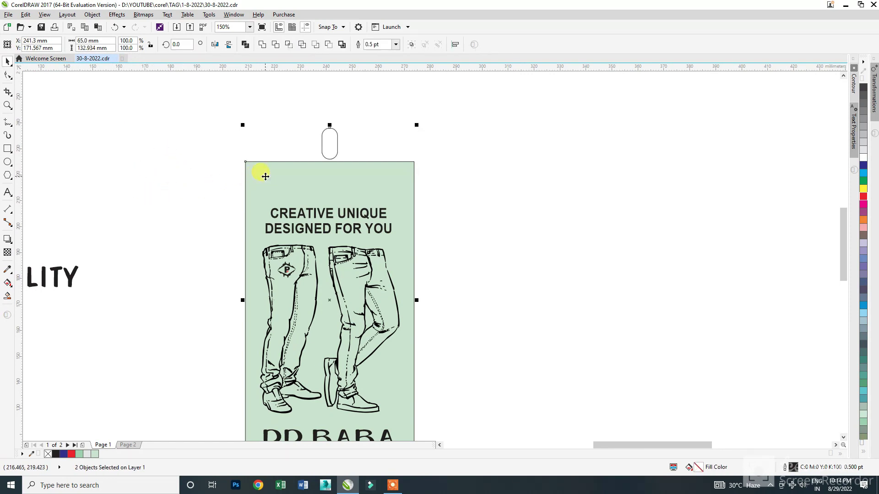
{"action": "key", "text": "t"}
Set the nudge distance to 12 mm and nudge the rounded slot down once from the tag's top edge
{"action": "left_click", "coordinate": [329, 177]}
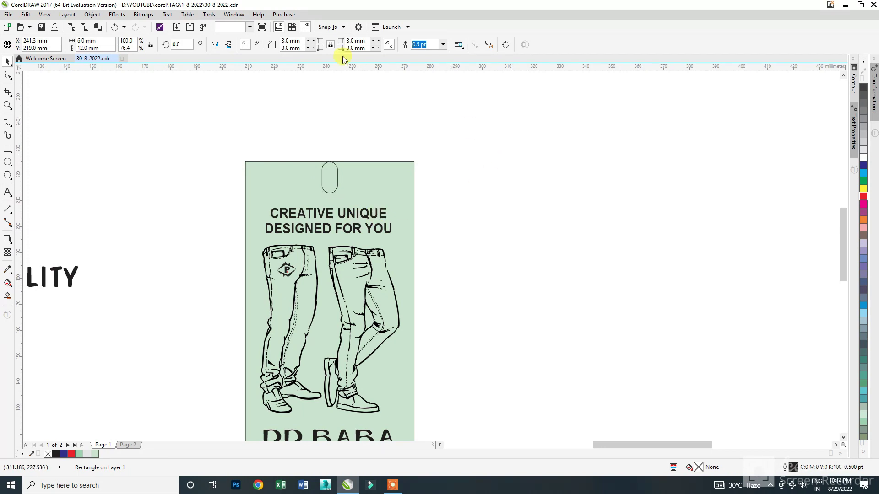
{"action": "key", "text": "Escape"}
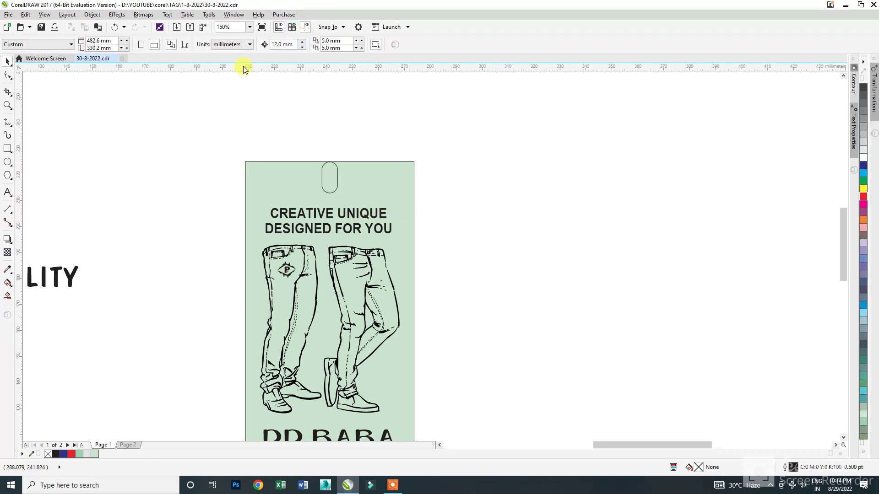
{"action": "left_click", "coordinate": [323, 161]}
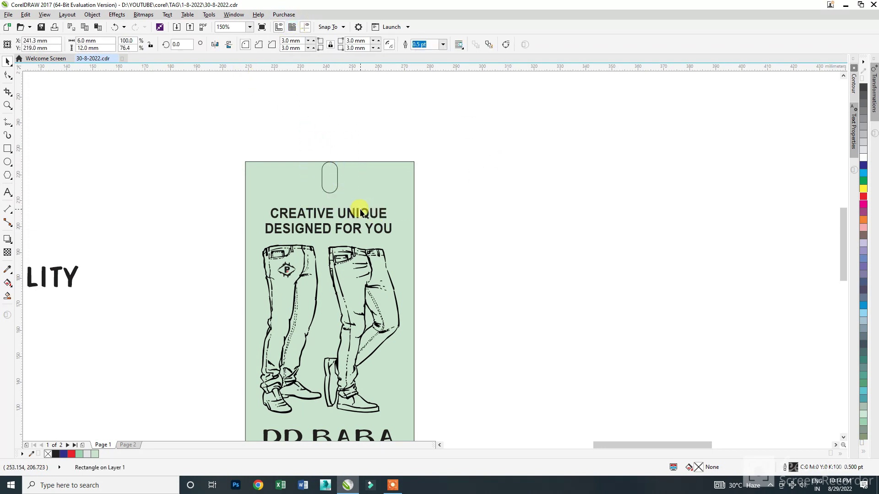
{"action": "key", "text": "Down"}
{"action": "left_click", "coordinate": [521, 203]}
Scale the jeans art down slightly above PP BABA and centre it horizontally on the tag
{"action": "scroll", "coordinate": [375, 215], "scroll_direction": "down", "scroll_amount": 1}
{"action": "scroll", "coordinate": [361, 304], "scroll_direction": "up", "scroll_amount": 1}
{"action": "left_click", "coordinate": [360, 303]}
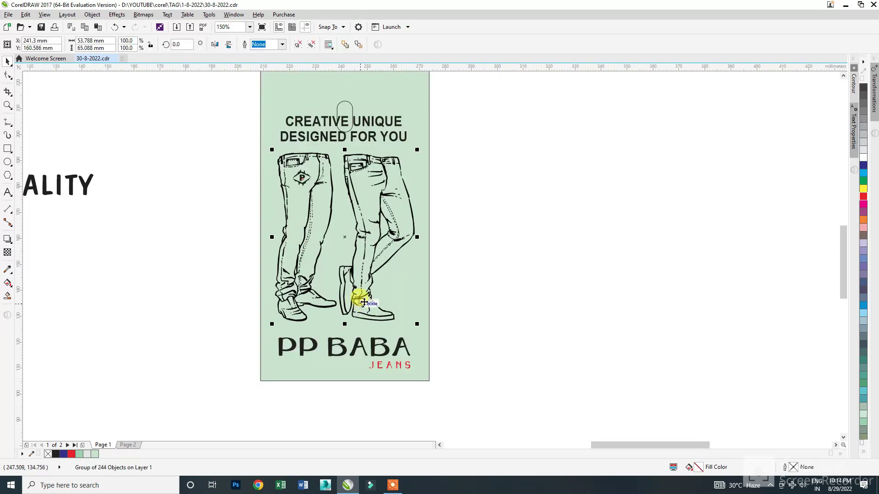
{"action": "left_click_drag", "start_coordinate": [417, 150], "coordinate": [375, 183]}
{"action": "left_click", "coordinate": [422, 190], "text": "shift"}
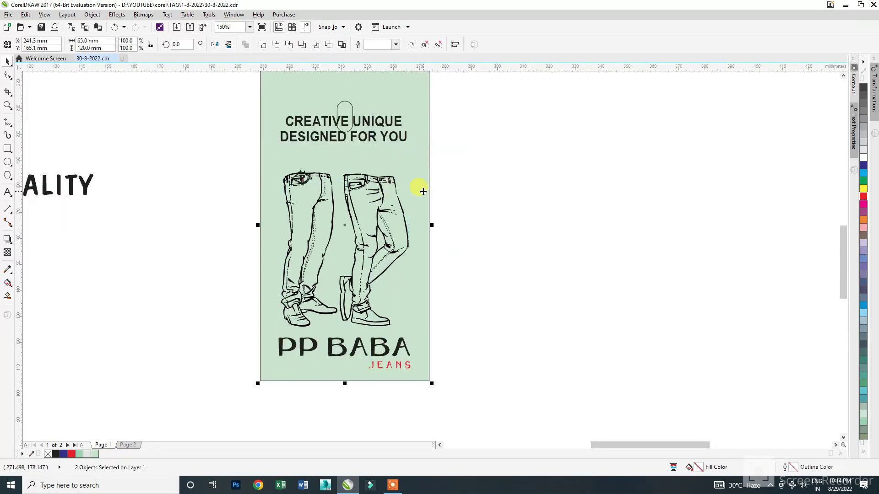
{"action": "left_click", "coordinate": [498, 191]}
Move CREATIVE UNIQUE DESIGNED FOR YOU down between the slot and the jeans and compress its height to about 9.2 mm
{"action": "scroll", "coordinate": [343, 143], "scroll_direction": "up", "scroll_amount": 2}
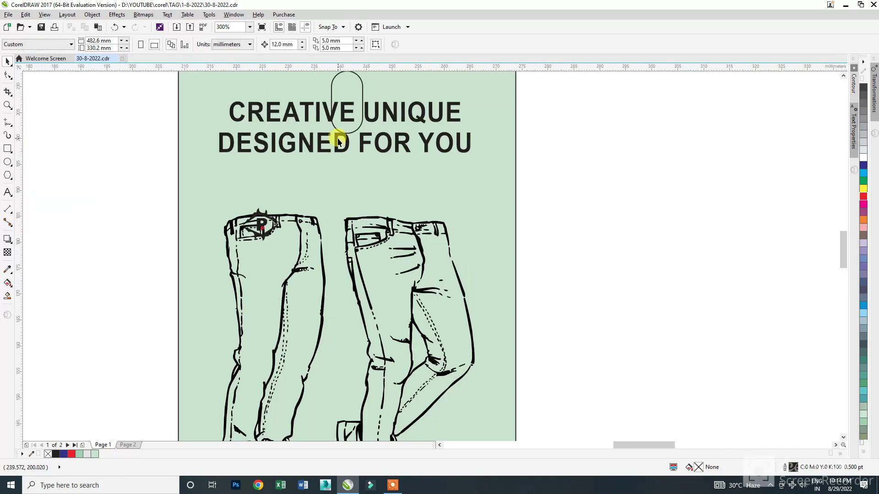
{"action": "left_click_drag", "start_coordinate": [338, 142], "coordinate": [344, 177]}
{"action": "scroll", "coordinate": [432, 183], "scroll_direction": "down", "scroll_amount": 2}
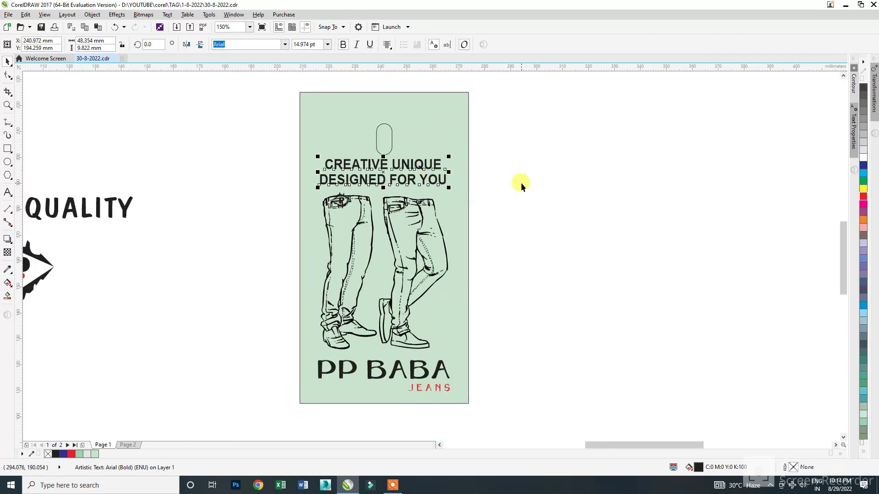
{"action": "left_click", "coordinate": [521, 184]}
{"action": "scroll", "coordinate": [411, 181], "scroll_direction": "up", "scroll_amount": 2}
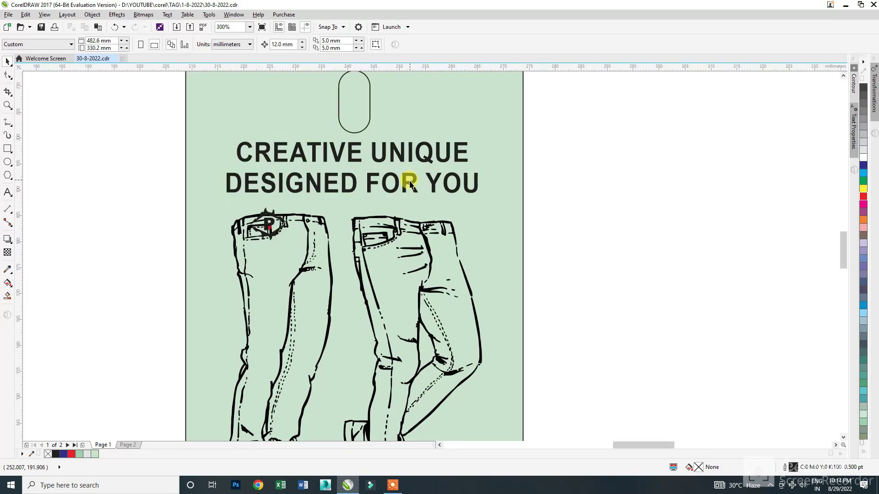
{"action": "scroll", "coordinate": [444, 191], "scroll_direction": "down", "scroll_amount": 2}
{"action": "scroll", "coordinate": [389, 187], "scroll_direction": "up", "scroll_amount": 2}
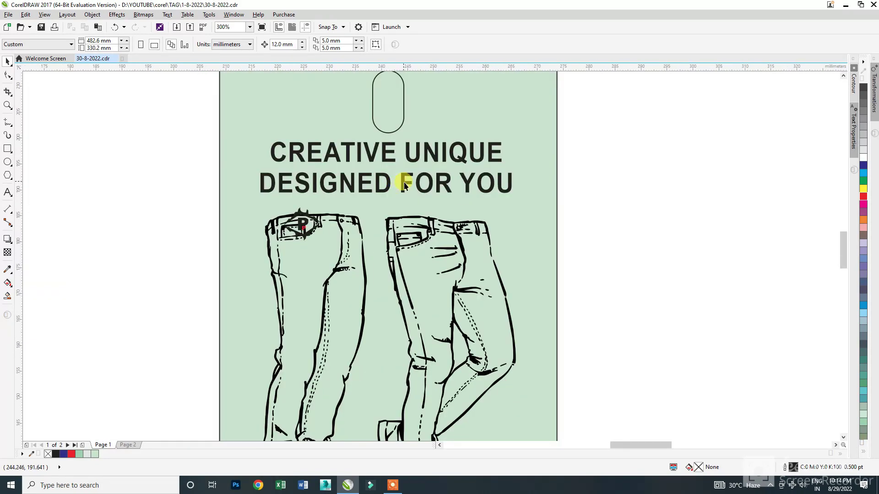
{"action": "left_click", "coordinate": [405, 188]}
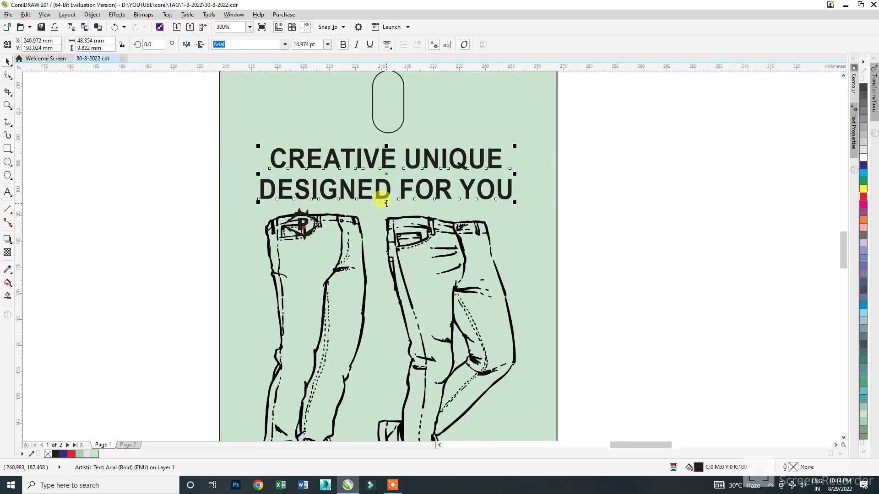
{"action": "left_click_drag", "start_coordinate": [386, 201], "coordinate": [293, 198]}
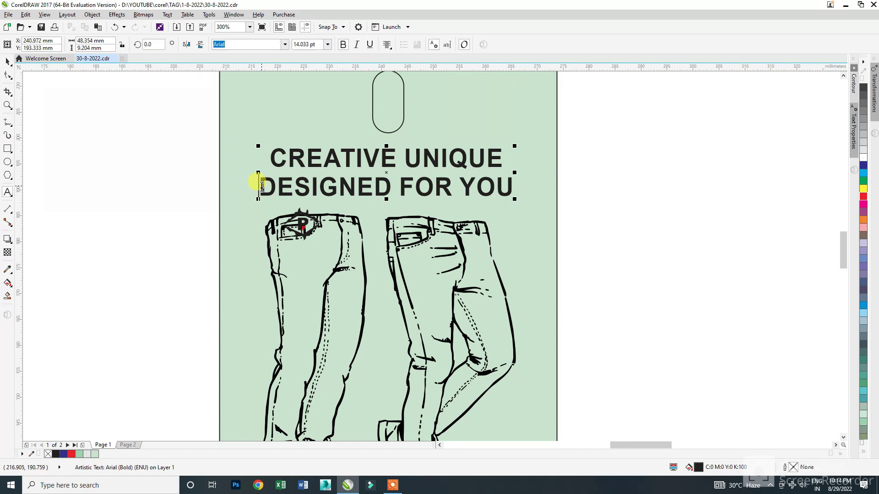
Join the slogan into a single line and scale it to about 7.6 pt, placing it between the slot and the jeans
{"action": "key", "text": "BackSpace"}
{"action": "key", "text": "ctrl+space"}
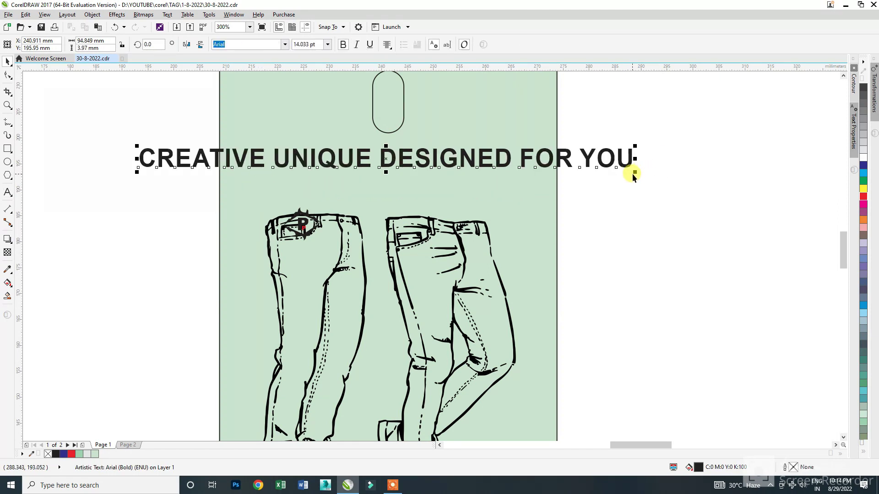
{"action": "left_click_drag", "start_coordinate": [634, 176], "coordinate": [521, 182]}
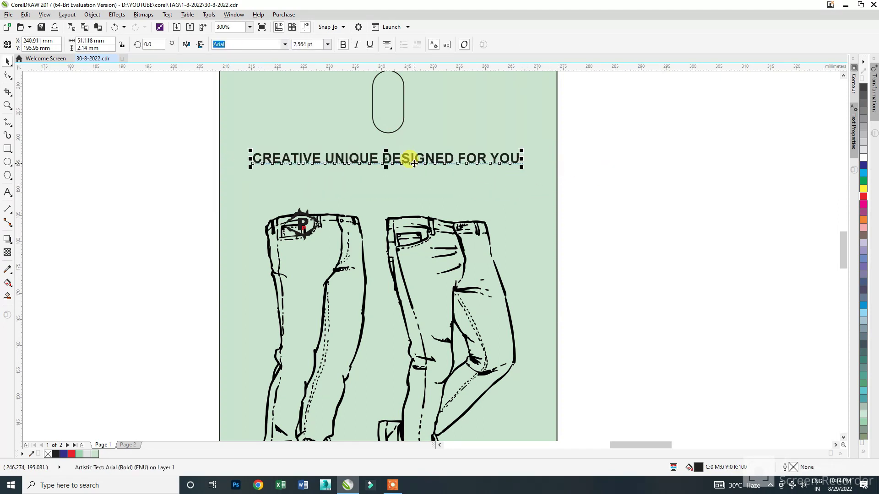
{"action": "left_click_drag", "start_coordinate": [413, 163], "coordinate": [413, 172]}
Draw a band about 64.6 x 5.2 mm around the slogan across the tag and centre it horizontally on the tag
{"action": "left_click", "coordinate": [7, 149]}
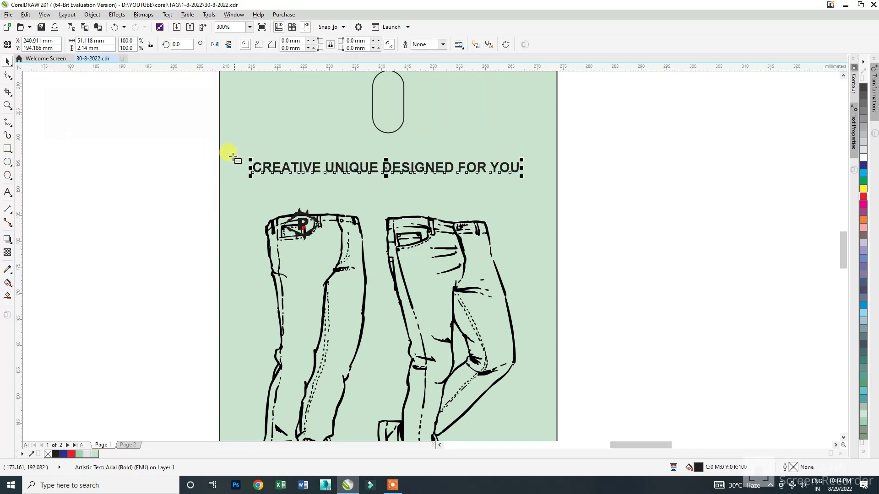
{"action": "left_click_drag", "start_coordinate": [217, 155], "coordinate": [557, 182]}
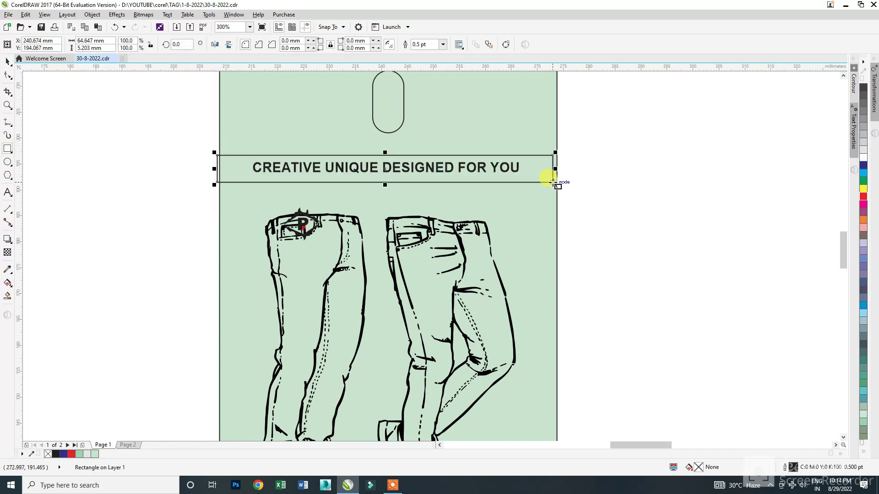
{"action": "key", "text": "space"}
{"action": "left_click", "coordinate": [599, 192]}
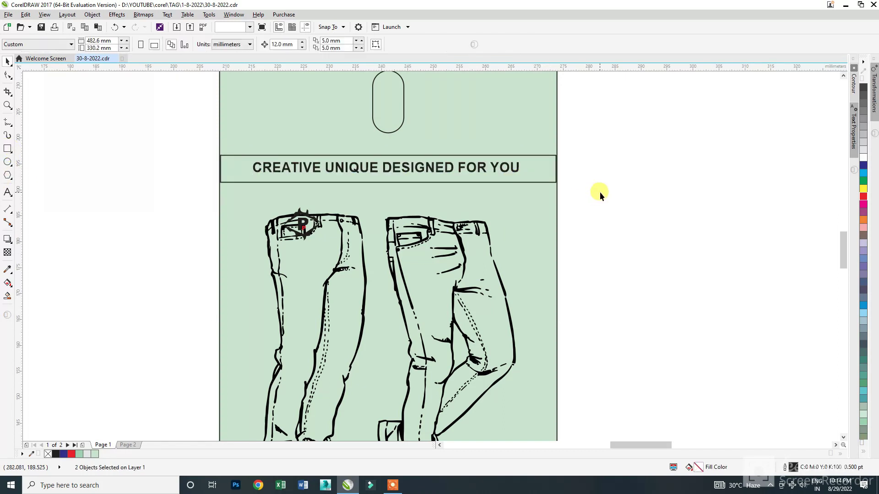
Fill the slogan band with 90% black and widen it to the tag's full 65 mm width
{"action": "left_click", "coordinate": [543, 173]}
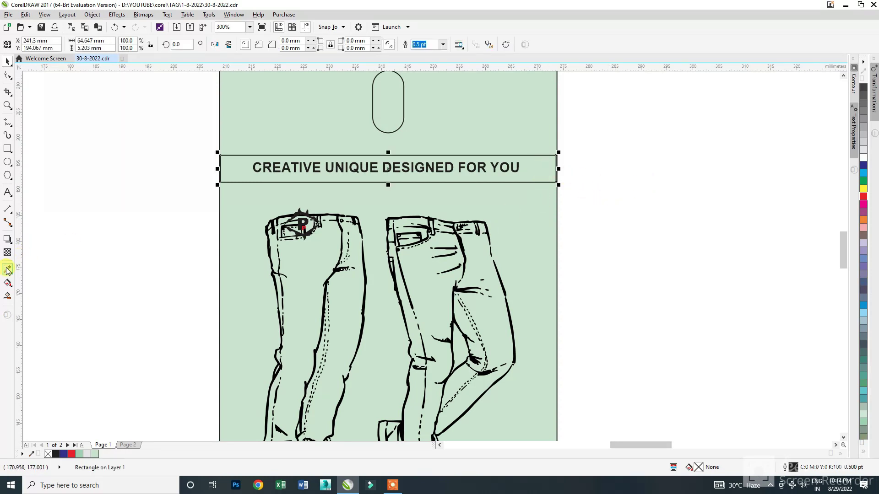
{"action": "left_click", "coordinate": [864, 88]}
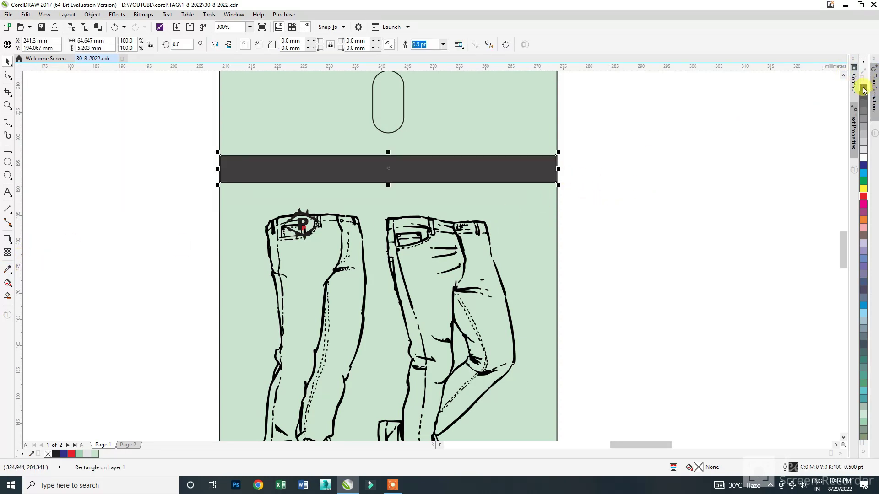
{"action": "scroll", "coordinate": [544, 162], "scroll_direction": "up", "scroll_amount": 3}
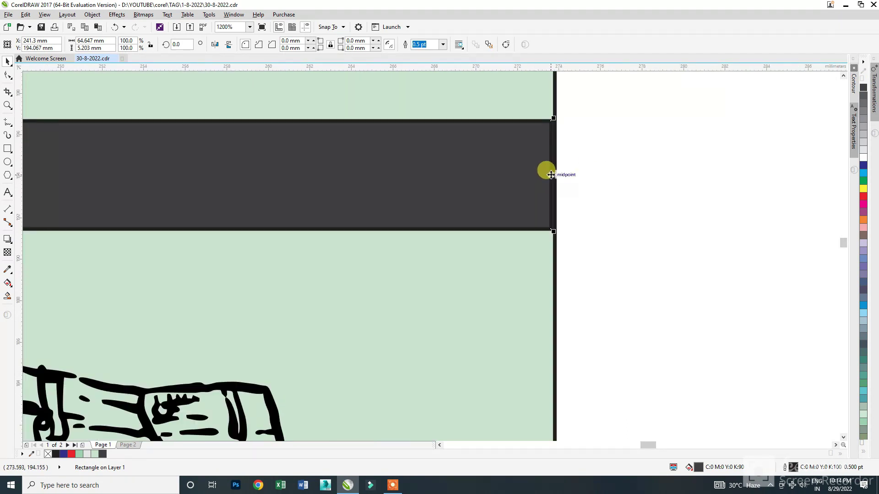
{"action": "left_click_drag", "start_coordinate": [551, 175], "coordinate": [561, 176]}
{"action": "scroll", "coordinate": [598, 188], "scroll_direction": "down", "scroll_amount": 2}
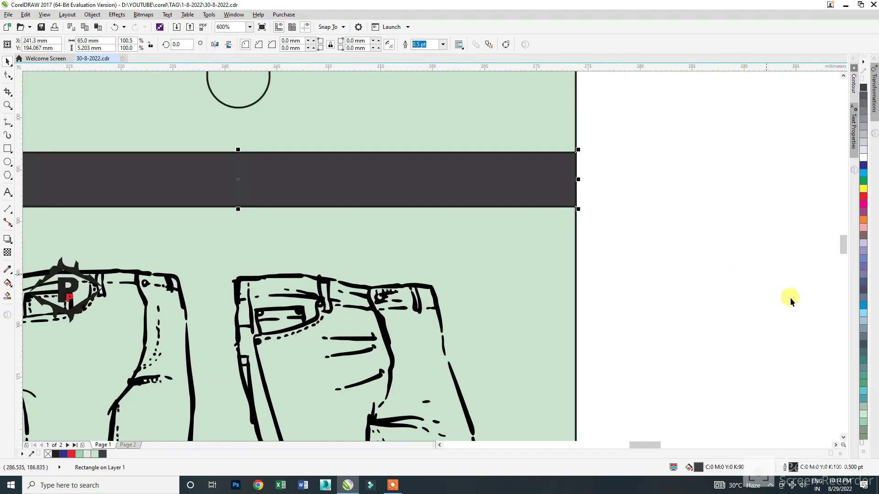
Remove the slogan band's outline and bring the slogan text in front of the band
{"action": "left_click", "coordinate": [864, 453]}
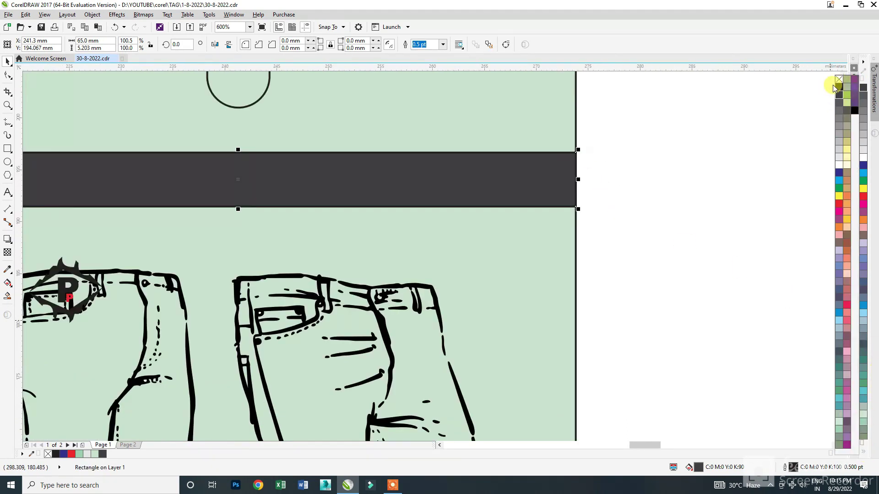
{"action": "left_click", "coordinate": [614, 212]}
{"action": "scroll", "coordinate": [614, 212], "scroll_direction": "down", "scroll_amount": 1}
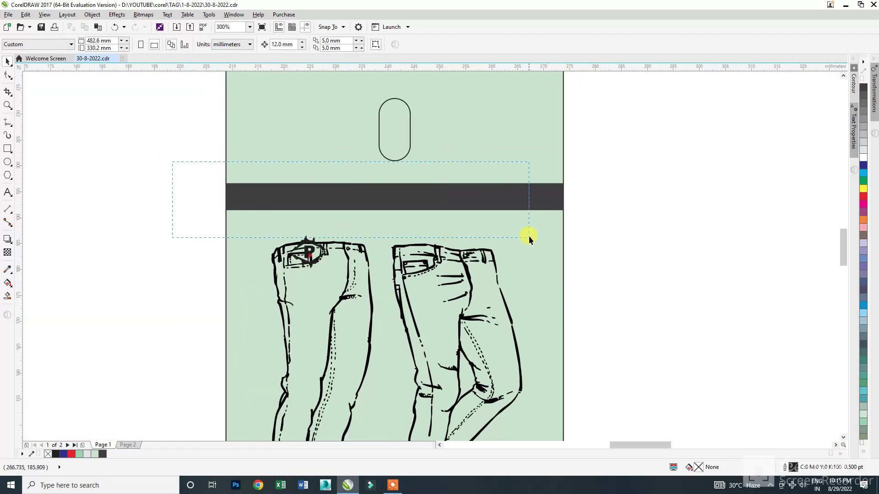
{"action": "left_click_drag", "start_coordinate": [559, 221], "coordinate": [558, 222]}
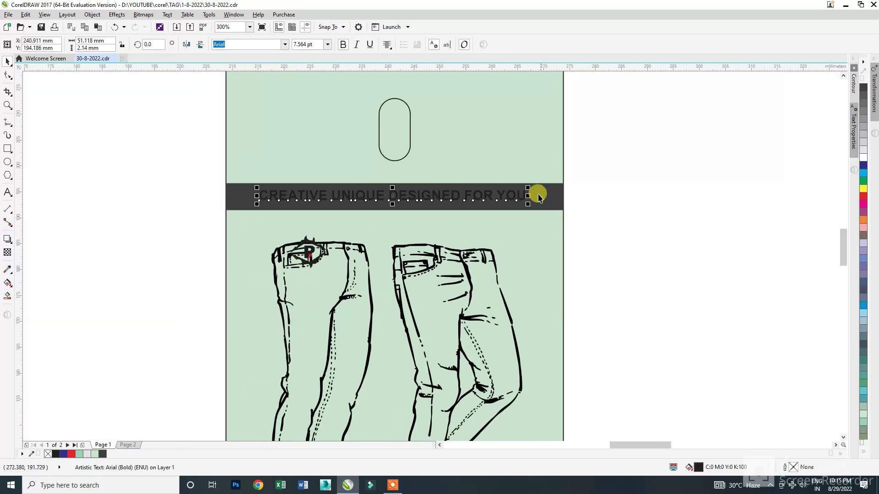
Colour the slogan CREATIVE UNIQUE DESIGNED FOR YOU with the light green sampled from the tag background
{"action": "scroll", "coordinate": [535, 192], "scroll_direction": "up", "scroll_amount": 1}
{"action": "left_click", "coordinate": [526, 241]}
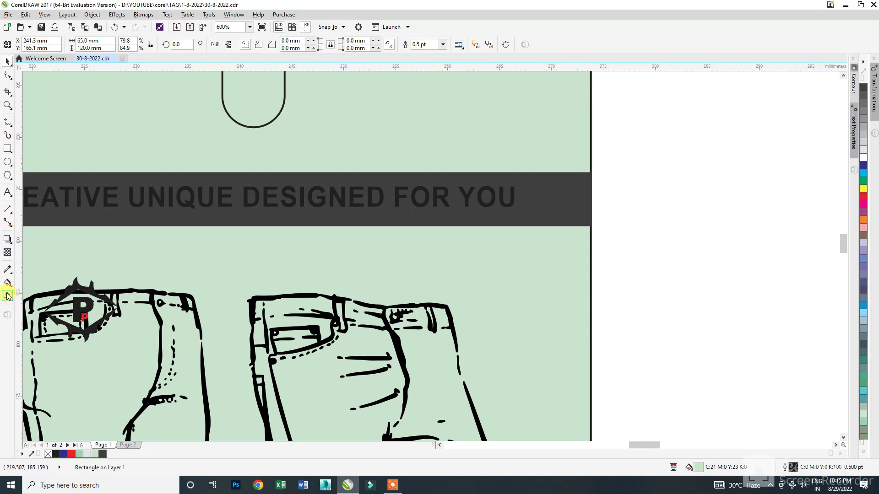
{"action": "left_click", "coordinate": [7, 268]}
{"action": "left_click", "coordinate": [455, 240]}
{"action": "scroll", "coordinate": [458, 201], "scroll_direction": "up", "scroll_amount": 2}
{"action": "left_click", "coordinate": [490, 180]}
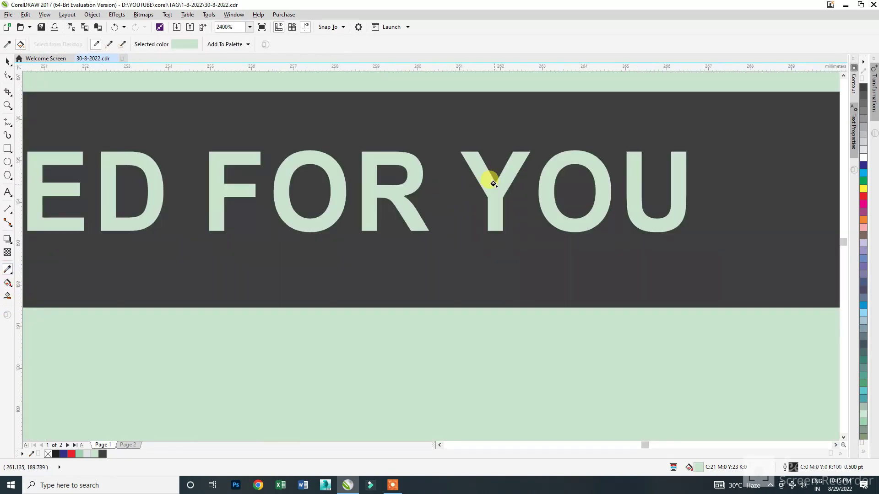
{"action": "scroll", "coordinate": [523, 197], "scroll_direction": "down", "scroll_amount": 2}
Enlarge the slogan proportionally about its centre so it nearly spans the dark band's width
{"action": "key", "text": "space"}
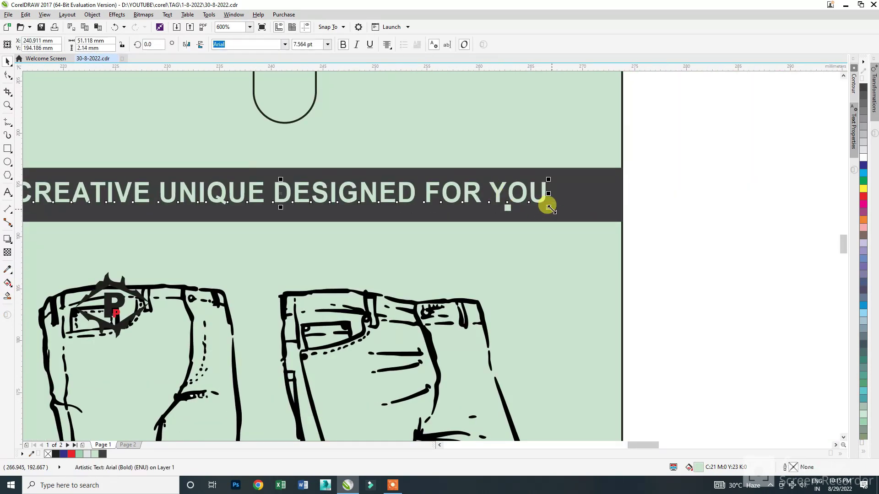
{"action": "left_click", "coordinate": [8, 269]}
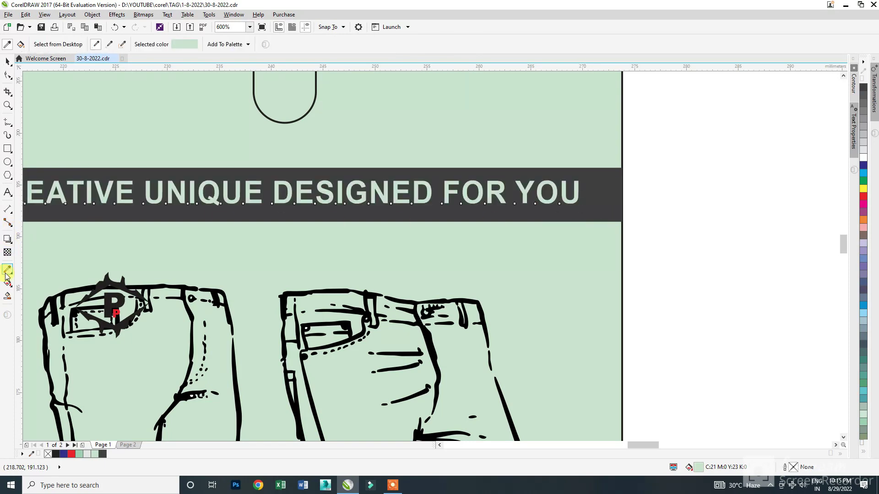
{"action": "key", "text": "space"}
{"action": "left_click", "coordinate": [668, 216]}
{"action": "scroll", "coordinate": [668, 217], "scroll_direction": "down", "scroll_amount": 1}
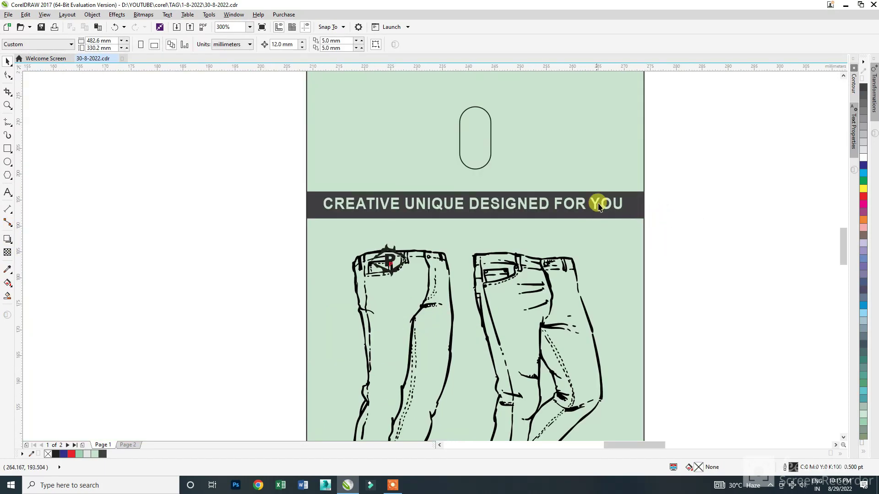
Change the slogan band's fill to solid black
{"action": "left_click", "coordinate": [322, 210]}
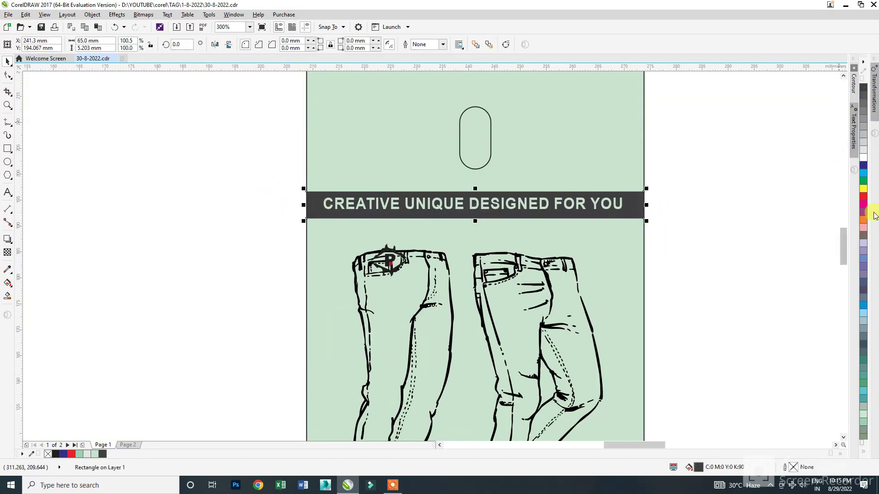
{"action": "left_click", "coordinate": [862, 443]}
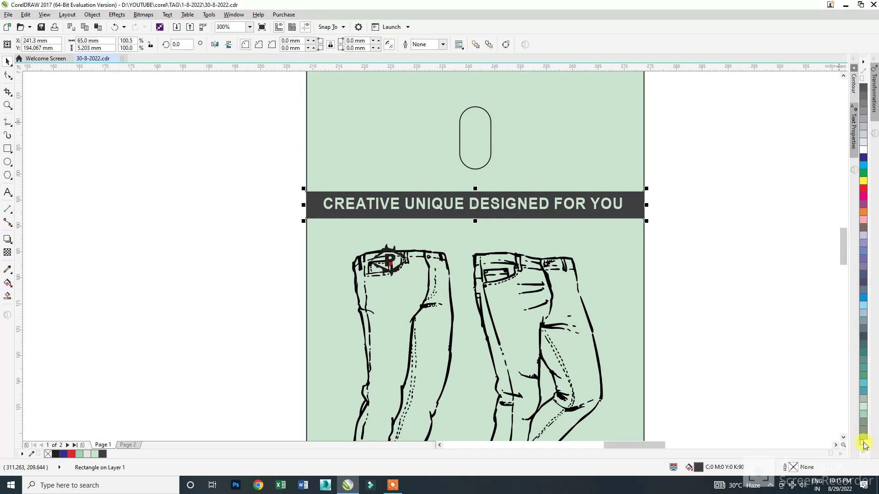
{"action": "left_click", "coordinate": [861, 78]}
{"action": "left_click", "coordinate": [862, 81]}
{"action": "left_click", "coordinate": [863, 96]}
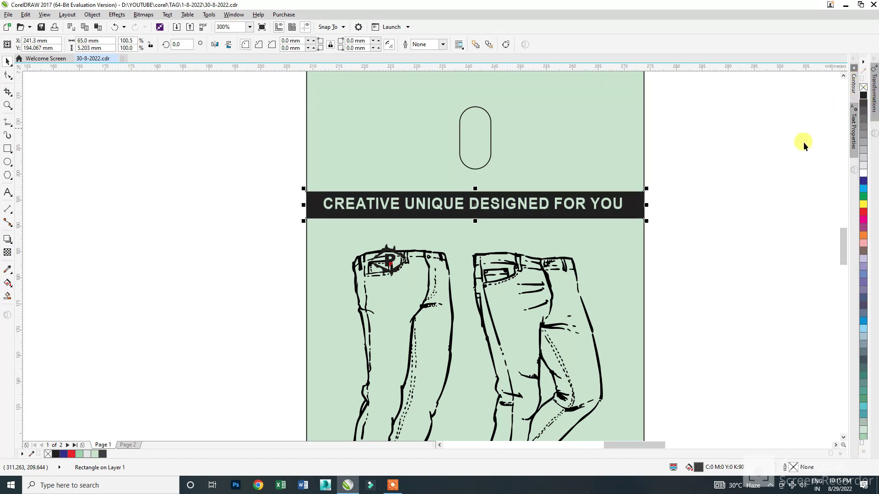
{"action": "left_click", "coordinate": [677, 212]}
Move the small P logo on the front jeans from the waistband down onto the thigh below the pocket
{"action": "scroll", "coordinate": [350, 220], "scroll_direction": "down", "scroll_amount": 2}
{"action": "scroll", "coordinate": [440, 229], "scroll_direction": "down", "scroll_amount": 2}
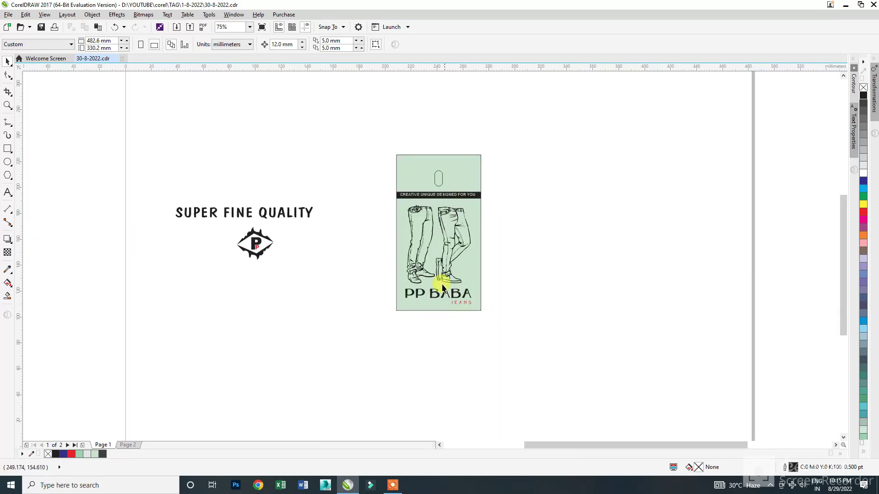
{"action": "scroll", "coordinate": [442, 293], "scroll_direction": "up", "scroll_amount": 2}
{"action": "scroll", "coordinate": [422, 243], "scroll_direction": "down", "scroll_amount": 2}
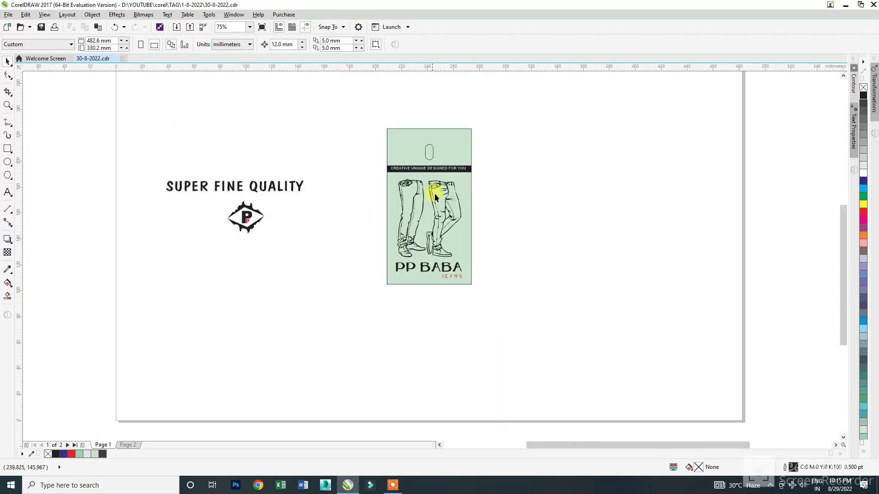
{"action": "scroll", "coordinate": [407, 197], "scroll_direction": "up", "scroll_amount": 4}
{"action": "left_click", "coordinate": [394, 160]}
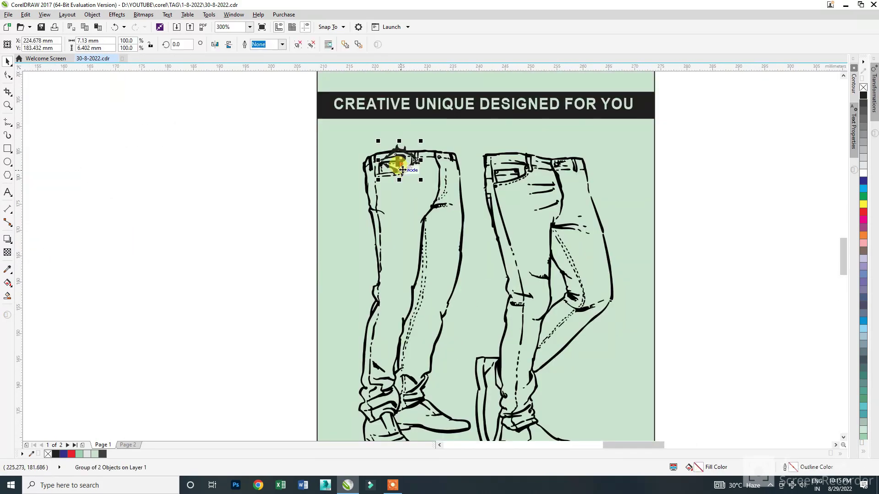
{"action": "left_click_drag", "start_coordinate": [398, 153], "coordinate": [414, 198]}
{"action": "scroll", "coordinate": [406, 193], "scroll_direction": "up", "scroll_amount": 2}
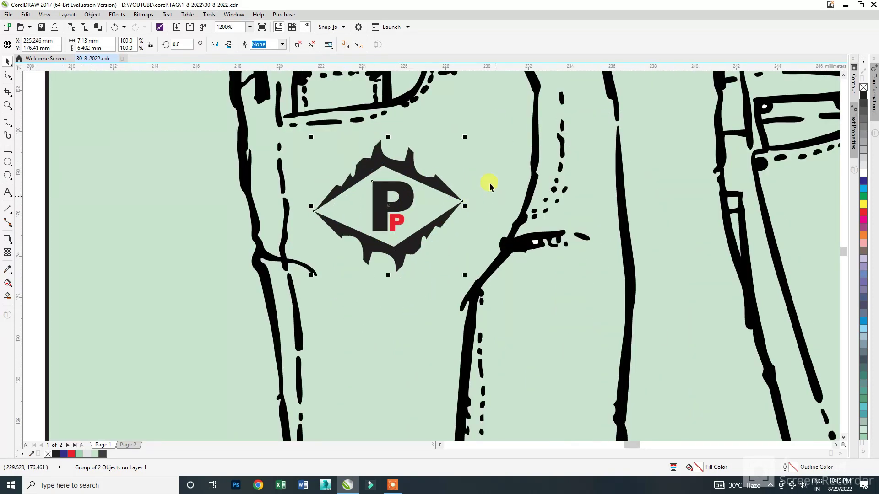
{"action": "scroll", "coordinate": [375, 180], "scroll_direction": "down", "scroll_amount": 4}
{"action": "left_click", "coordinate": [238, 179]}
{"action": "scroll", "coordinate": [296, 194], "scroll_direction": "down", "scroll_amount": 2}
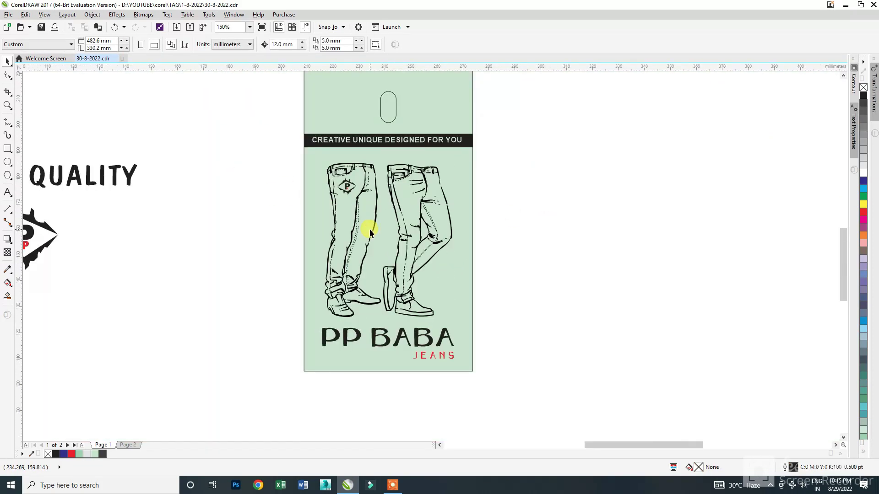
{"action": "scroll", "coordinate": [448, 230], "scroll_direction": "down", "scroll_amount": 1}
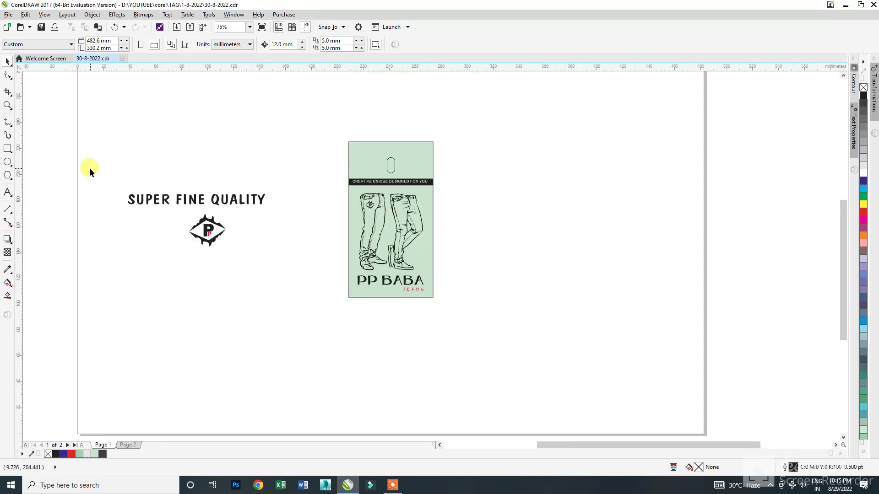
Draw a tall rectangle about 17 x 120.5 mm beside the tag and set its width to 20 mm
{"action": "left_click", "coordinate": [7, 148]}
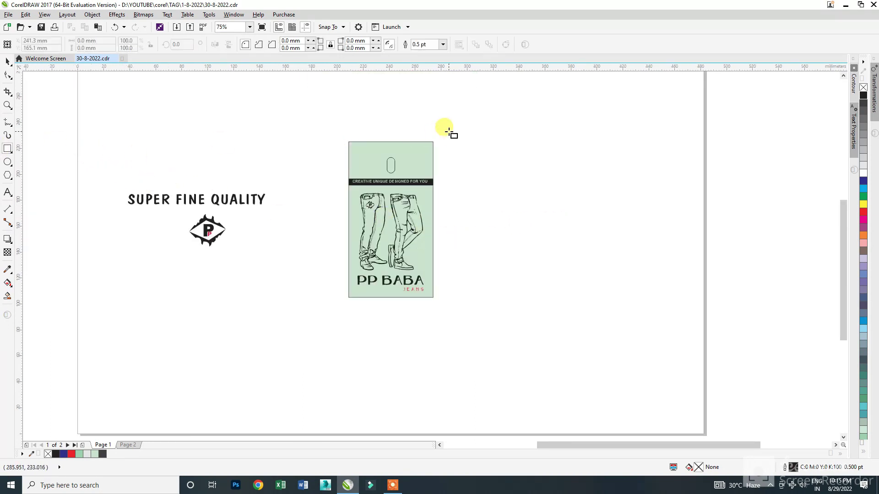
{"action": "left_click_drag", "start_coordinate": [443, 142], "coordinate": [462, 231]}
{"action": "left_click_drag", "start_coordinate": [464, 279], "coordinate": [465, 298]}
{"action": "key", "text": "space"}
{"action": "scroll", "coordinate": [469, 218], "scroll_direction": "up", "scroll_amount": 2}
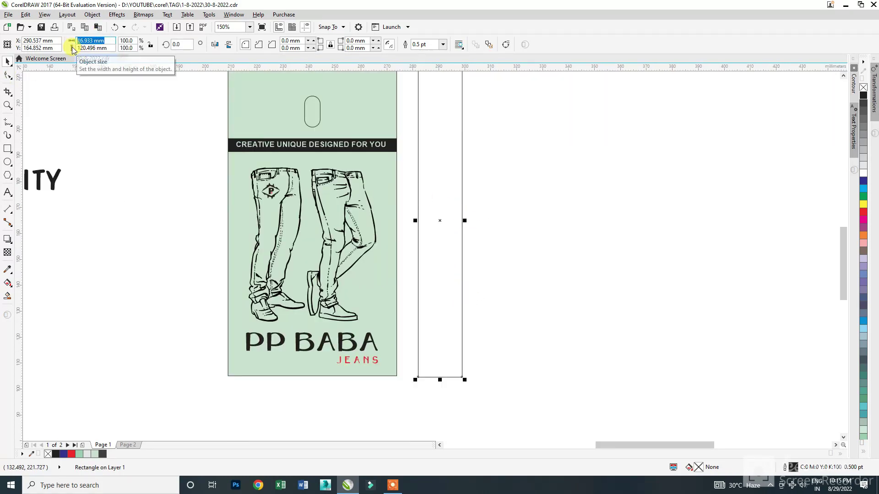
{"action": "type", "text": "20"}
{"action": "key", "text": "Return"}
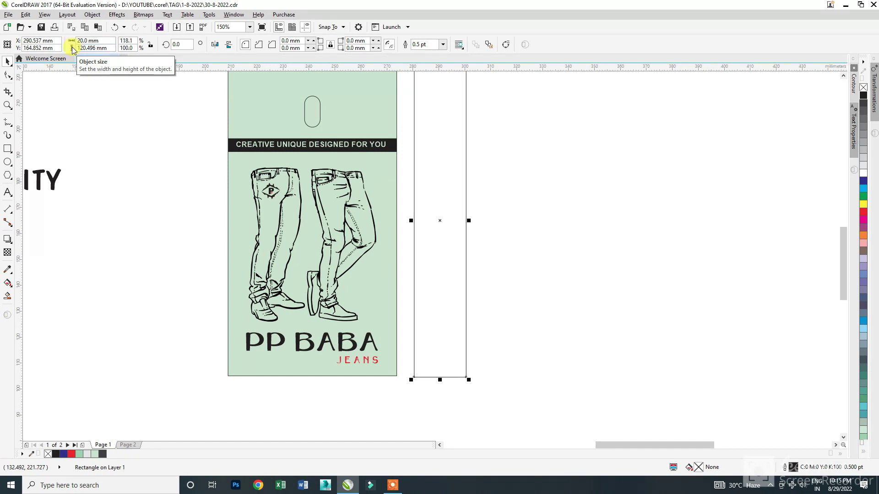
Centre the tall rectangle horizontally on the tag
{"action": "left_click", "coordinate": [349, 103], "text": "shift"}
{"action": "key", "text": "c"}
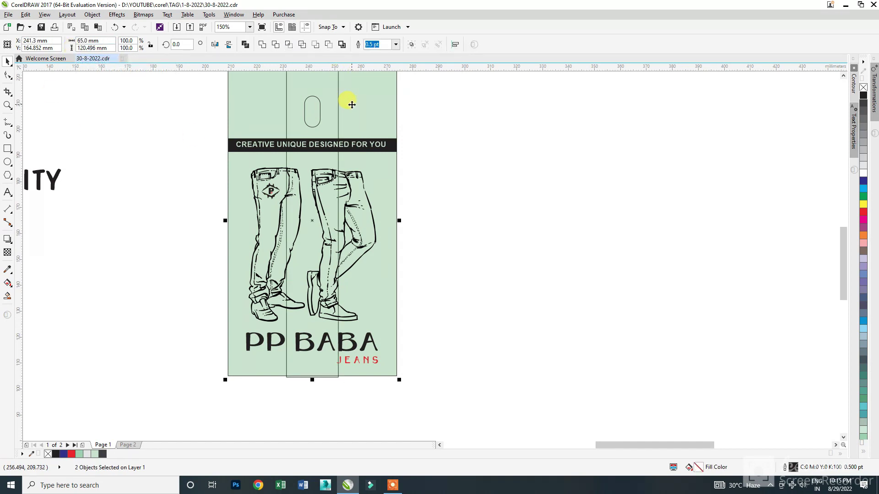
{"action": "left_click", "coordinate": [284, 437]}
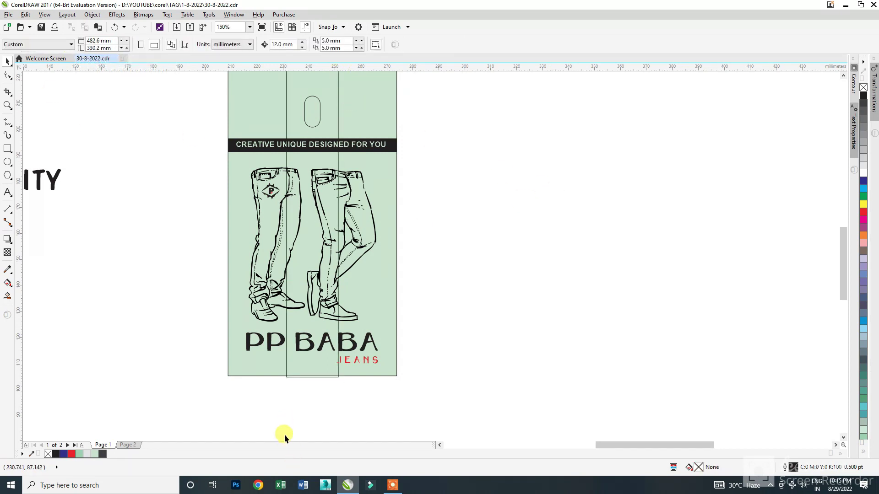
Shorten the tall rectangle from its lower end to about 101.6 mm high
{"action": "left_click", "coordinate": [300, 377]}
{"action": "left_click_drag", "start_coordinate": [305, 376], "coordinate": [317, 329]}
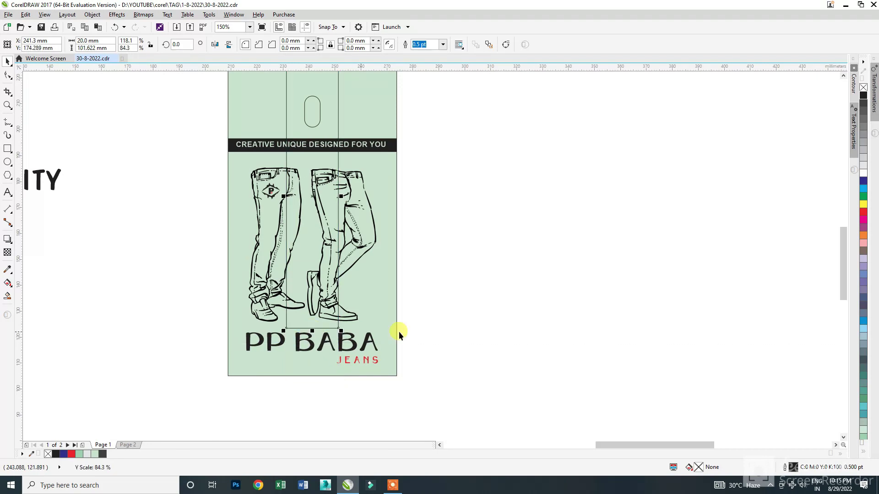
{"action": "left_click", "coordinate": [416, 327]}
{"action": "scroll", "coordinate": [361, 324], "scroll_direction": "down", "scroll_amount": 2}
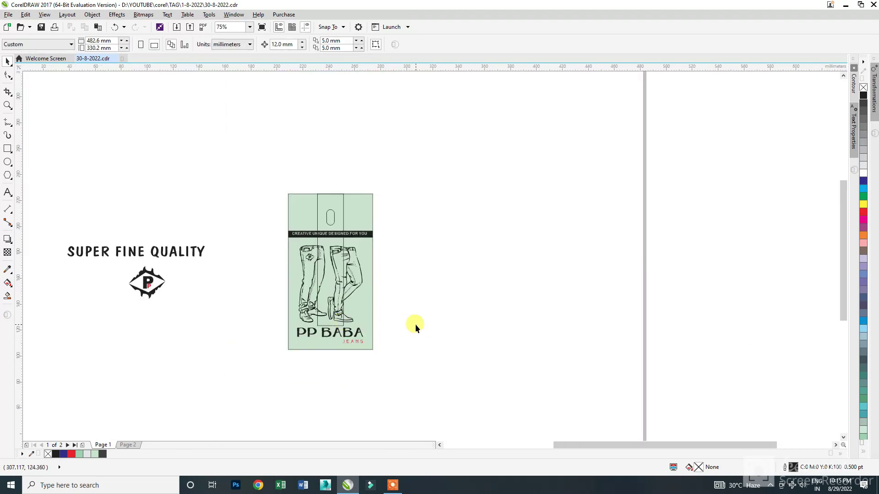
Set the tall strip's width to 18 mm and extend its lower end below the tag to about 143 mm high
{"action": "left_click", "coordinate": [328, 329]}
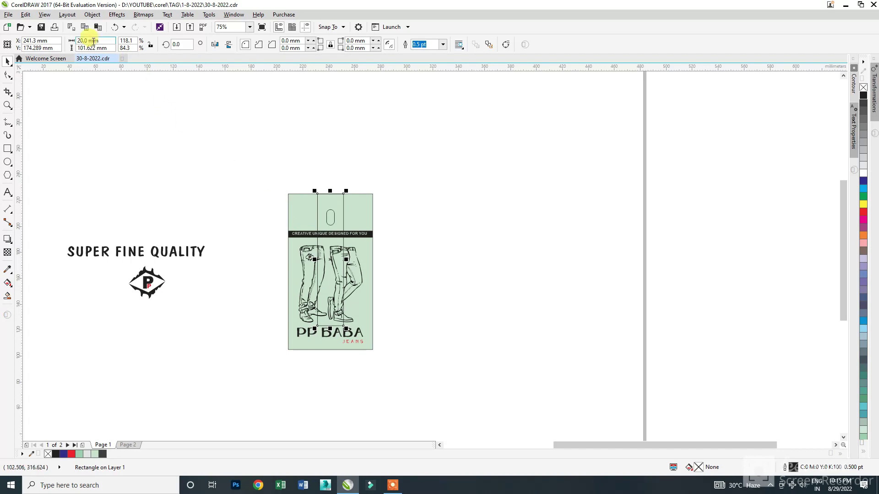
{"action": "type", "text": "1"}
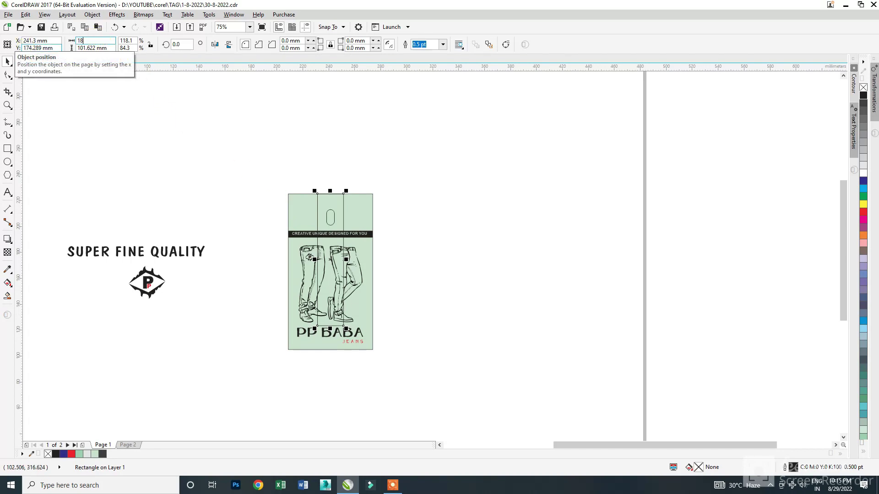
{"action": "type", "text": "8"}
{"action": "key", "text": "Return"}
{"action": "left_click_drag", "start_coordinate": [331, 330], "coordinate": [331, 381]}
{"action": "left_click", "coordinate": [352, 388]}
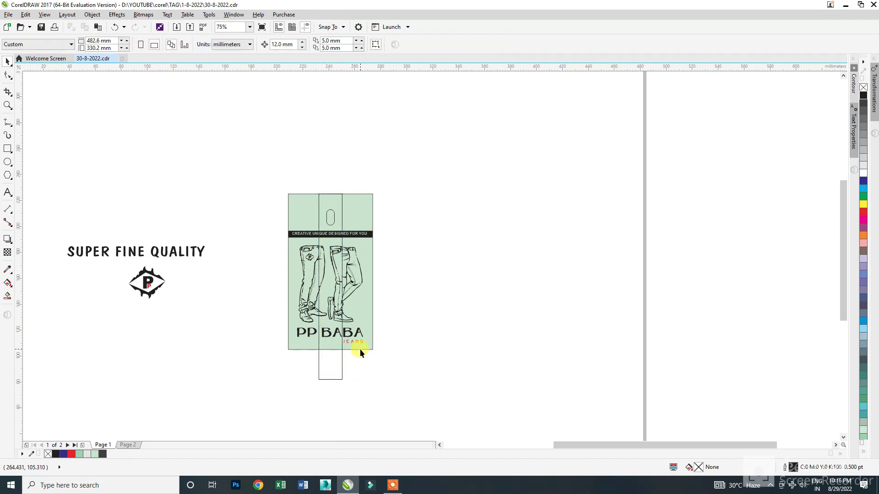
Place a copy of the P logo, about 15.6 x 14 mm, on the strip below the tag and centre it horizontally
{"action": "left_click_drag", "start_coordinate": [310, 259], "coordinate": [369, 392]}
{"action": "scroll", "coordinate": [330, 371], "scroll_direction": "up", "scroll_amount": 2}
{"action": "left_click", "coordinate": [377, 402], "text": "shift"}
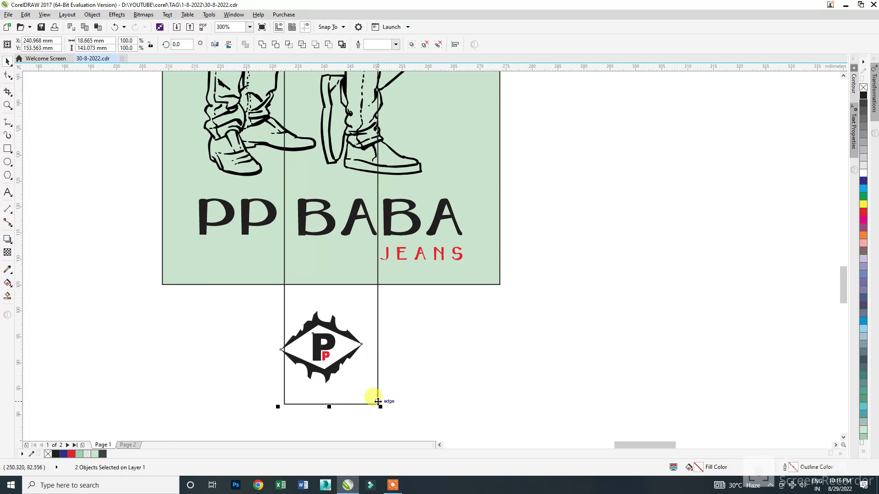
{"action": "left_click", "coordinate": [426, 375]}
Scale the P logo below the tag down slightly so it has more margin inside the strip
{"action": "left_click", "coordinate": [333, 359]}
{"action": "scroll", "coordinate": [366, 385], "scroll_direction": "up", "scroll_amount": 1}
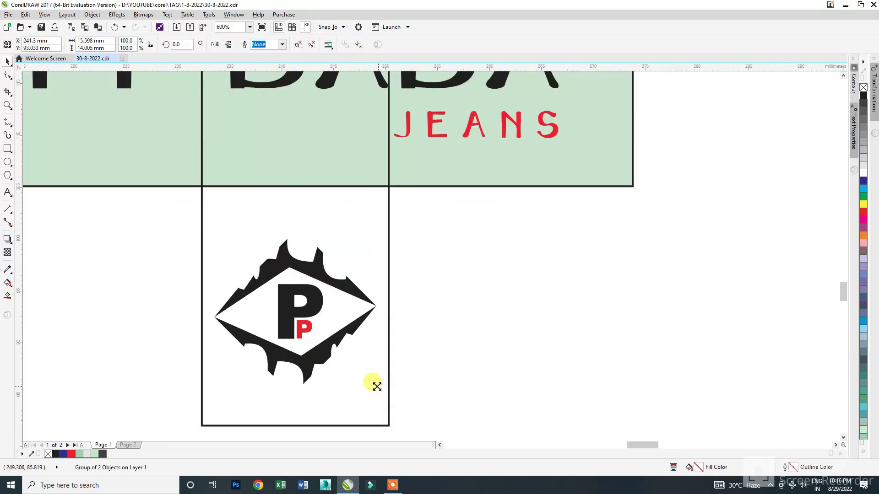
{"action": "left_click_drag", "start_coordinate": [377, 387], "coordinate": [373, 381]}
{"action": "left_click", "coordinate": [518, 385]}
{"action": "scroll", "coordinate": [409, 326], "scroll_direction": "down", "scroll_amount": 2}
Duplicate the 18 mm strip and shorten the copy from its upper end to about 25.7 mm high around the lower logo
{"action": "left_click", "coordinate": [370, 303]}
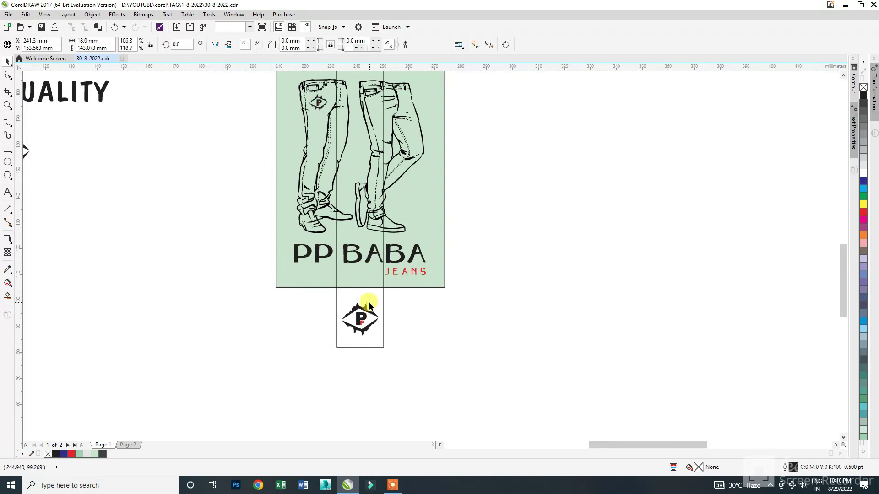
{"action": "scroll", "coordinate": [370, 306], "scroll_direction": "down", "scroll_amount": 2}
{"action": "left_click_drag", "start_coordinate": [367, 131], "coordinate": [348, 262]}
{"action": "scroll", "coordinate": [367, 294], "scroll_direction": "up", "scroll_amount": 3}
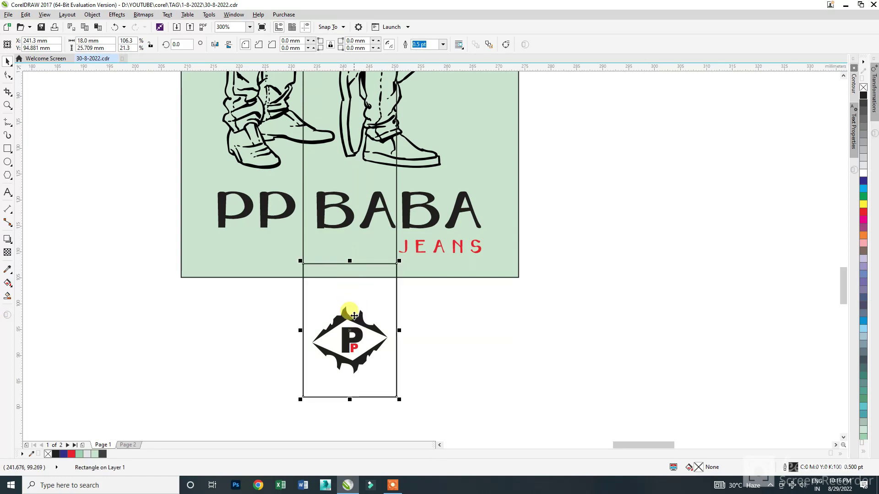
Fill the short rectangle with the tag's sampled light green and bring the P logo in front of it
{"action": "key", "text": "F6"}
{"action": "key", "text": "space"}
{"action": "left_click", "coordinate": [7, 271]}
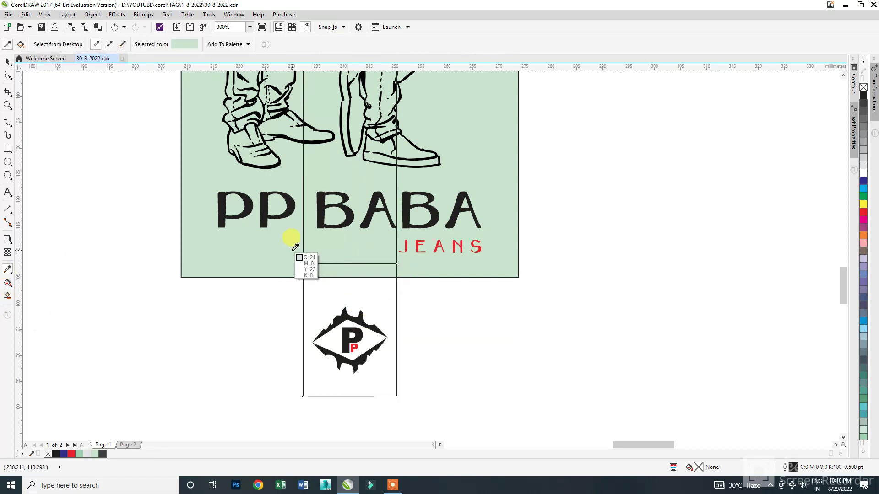
{"action": "left_click", "coordinate": [290, 240]}
{"action": "left_click", "coordinate": [323, 284]}
{"action": "key", "text": "space"}
{"action": "left_click_drag", "start_coordinate": [288, 290], "coordinate": [459, 436]}
{"action": "key", "text": "shift+Page_Up"}
Remove the outline from the short green rectangle behind the lower P logo
{"action": "left_click", "coordinate": [371, 273]}
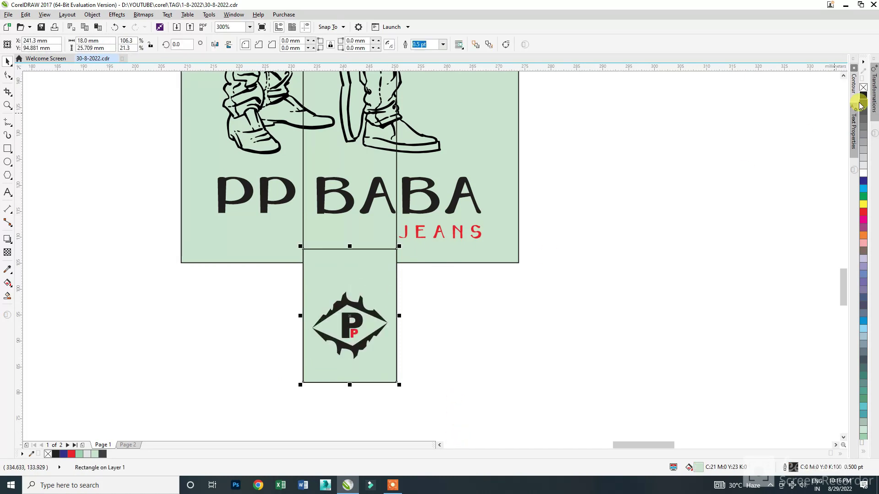
{"action": "right_click", "coordinate": [863, 88]}
{"action": "left_click", "coordinate": [481, 343]}
{"action": "scroll", "coordinate": [406, 358], "scroll_direction": "down", "scroll_amount": 1}
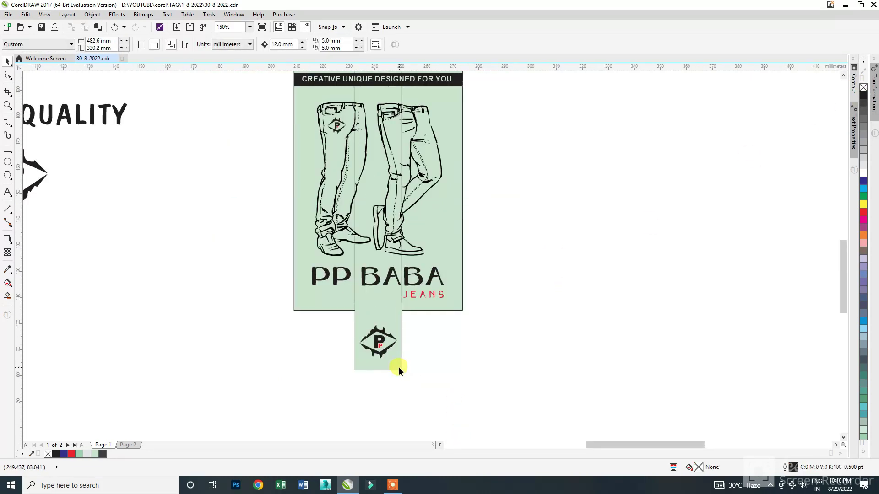
{"action": "left_click", "coordinate": [366, 314]}
{"action": "left_click", "coordinate": [365, 296], "text": "shift"}
{"action": "left_click", "coordinate": [380, 334], "text": "shift"}
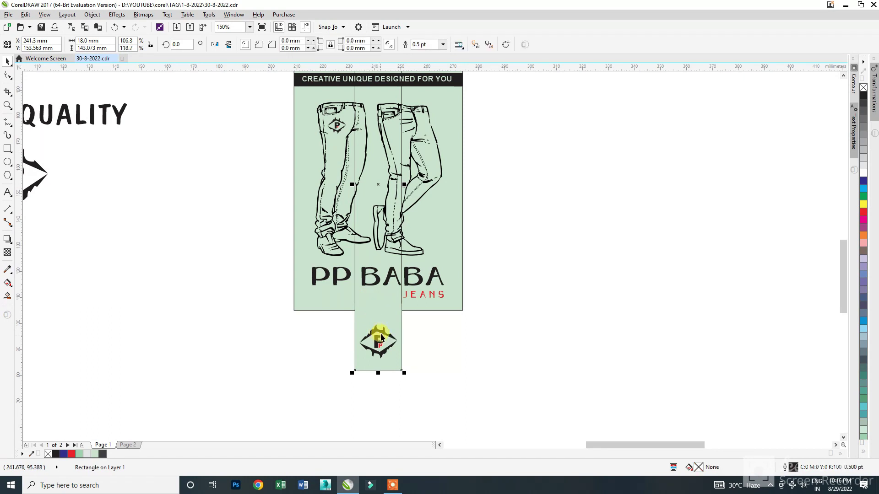
{"action": "left_click", "coordinate": [380, 331], "text": "shift"}
{"action": "left_click_drag", "start_coordinate": [375, 320], "coordinate": [504, 325]}
{"action": "key", "text": "ctrl+z"}
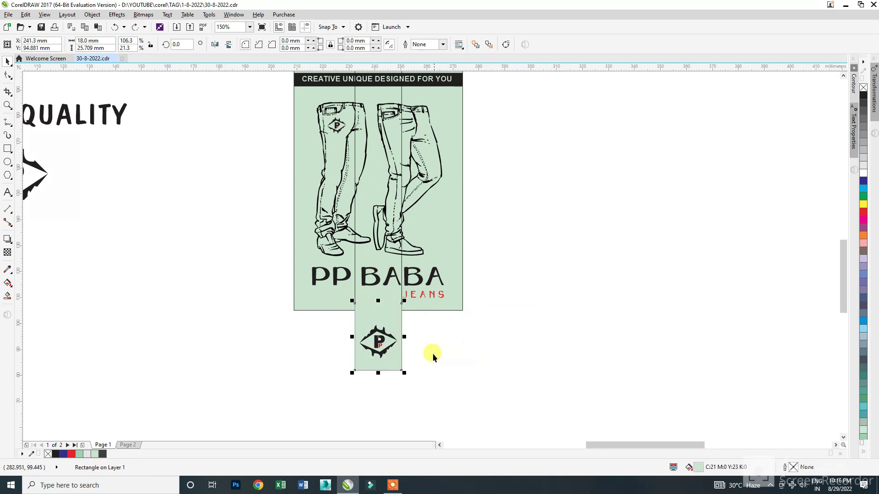
Move the 18 mm strip with its short green rectangle and P logo about 52 mm to the right, clear of the tag
{"action": "left_click", "coordinate": [382, 331], "text": "shift"}
{"action": "left_click", "coordinate": [383, 296], "text": "shift"}
{"action": "left_click_drag", "start_coordinate": [373, 301], "coordinate": [508, 314]}
{"action": "key", "text": "Escape"}
{"action": "scroll", "coordinate": [394, 336], "scroll_direction": "down", "scroll_amount": 1}
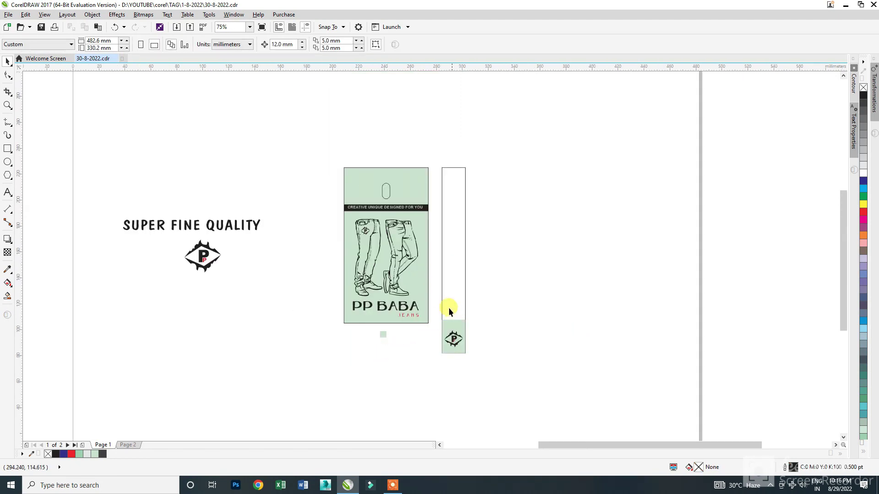
Fill the long 18 mm strip beside the tag with red
{"action": "scroll", "coordinate": [473, 249], "scroll_direction": "up", "scroll_amount": 2}
{"action": "left_click", "coordinate": [457, 341]}
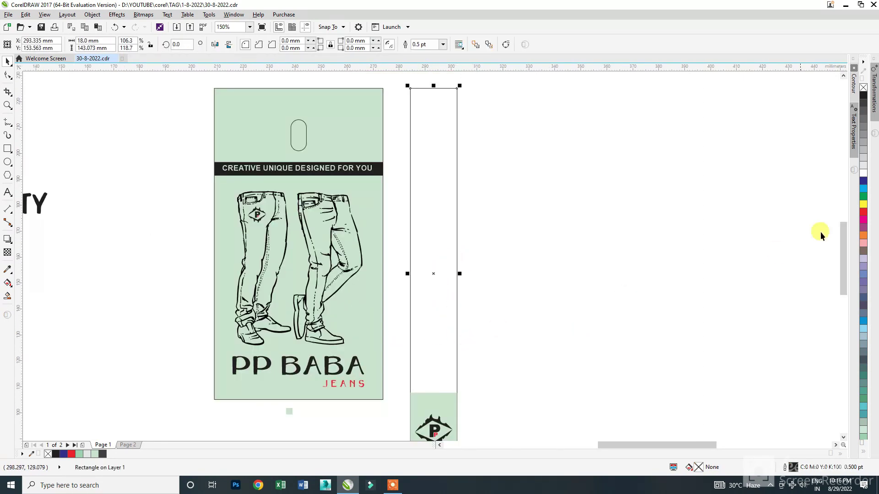
{"action": "left_click", "coordinate": [862, 212]}
{"action": "key", "text": "Escape"}
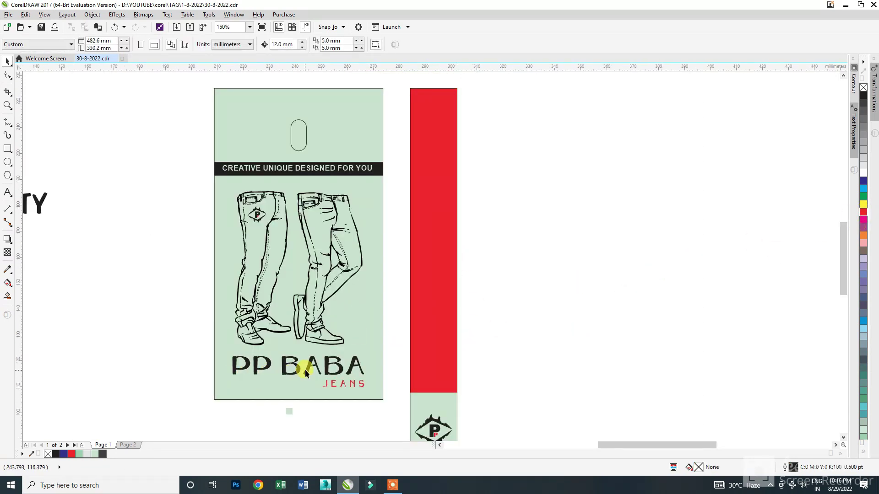
Copy the tag's PP BABA JEANS text group onto the red strip and rotate the copy to 270°
{"action": "left_click_drag", "start_coordinate": [305, 370], "coordinate": [435, 300]}
{"action": "right_click", "coordinate": [434, 299]}
{"action": "left_click", "coordinate": [432, 296]}
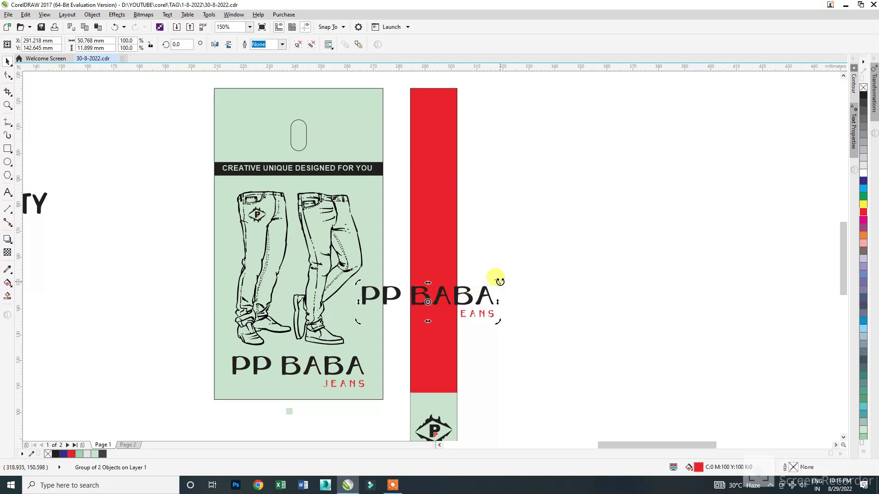
{"action": "left_click_drag", "start_coordinate": [500, 283], "coordinate": [456, 403]}
Delete the copied JEANS word and centre the vertical PP BABA text across the red strip's width
{"action": "left_click", "coordinate": [418, 339], "text": "ctrl"}
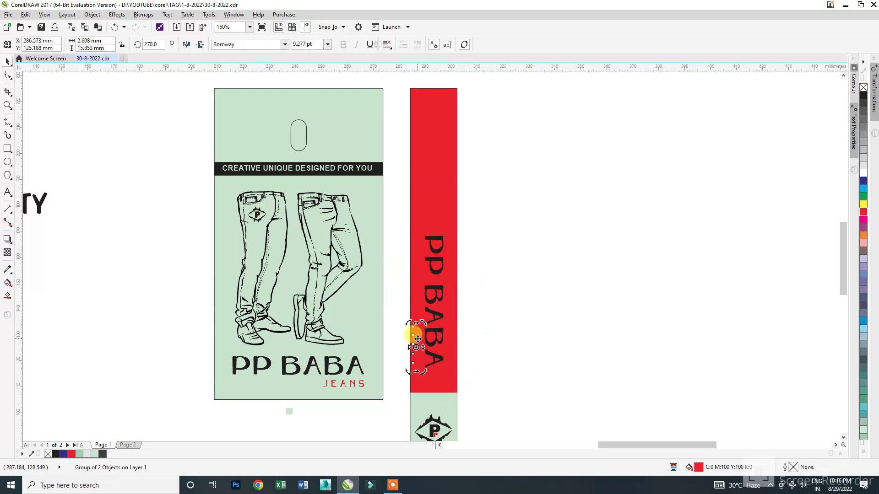
{"action": "left_click", "coordinate": [433, 338]}
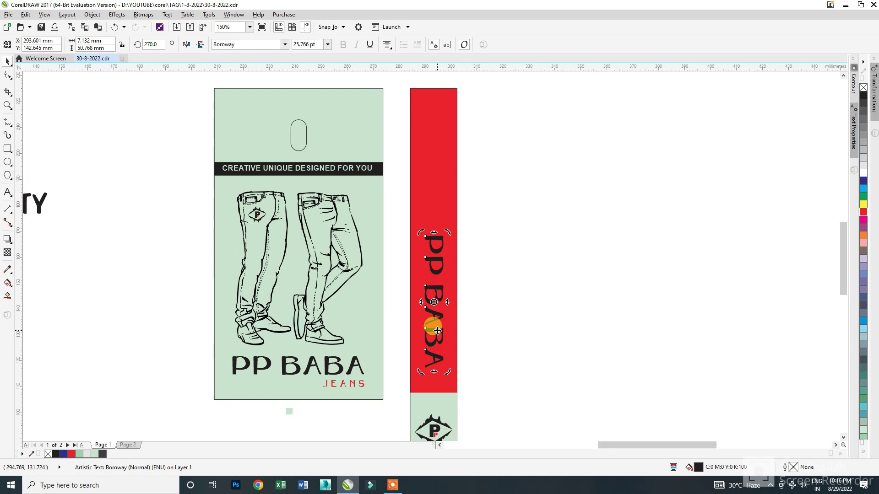
{"action": "left_click", "coordinate": [412, 332], "text": "shift"}
{"action": "key", "text": "c"}
{"action": "left_click", "coordinate": [476, 366]}
Recolour the strip's PP BABA text with the light green sampled from the rectangle behind the lower logo
{"action": "key", "text": "i"}
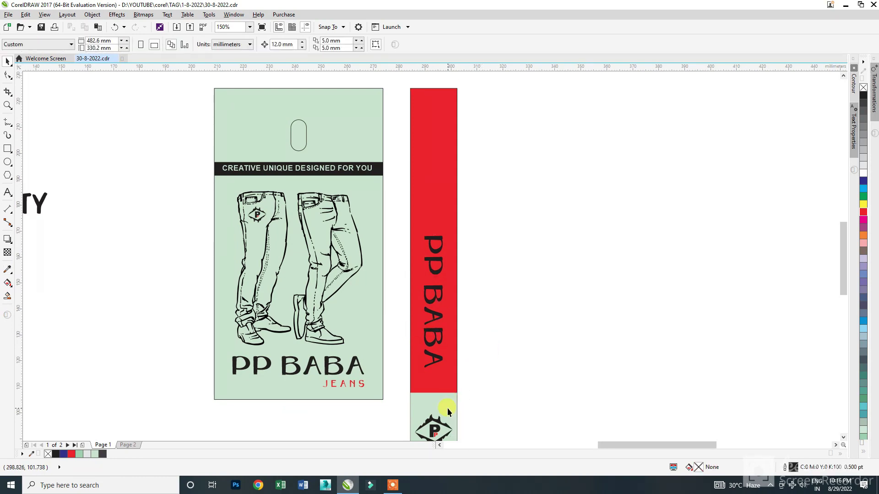
{"action": "scroll", "coordinate": [442, 337], "scroll_direction": "up", "scroll_amount": 3}
{"action": "left_click", "coordinate": [443, 332]}
{"action": "scroll", "coordinate": [443, 333], "scroll_direction": "down", "scroll_amount": 3}
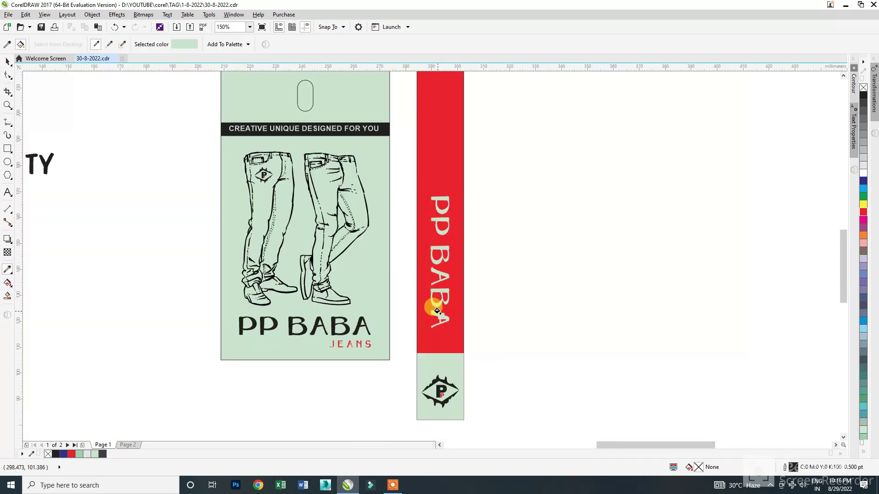
{"action": "key", "text": "space"}
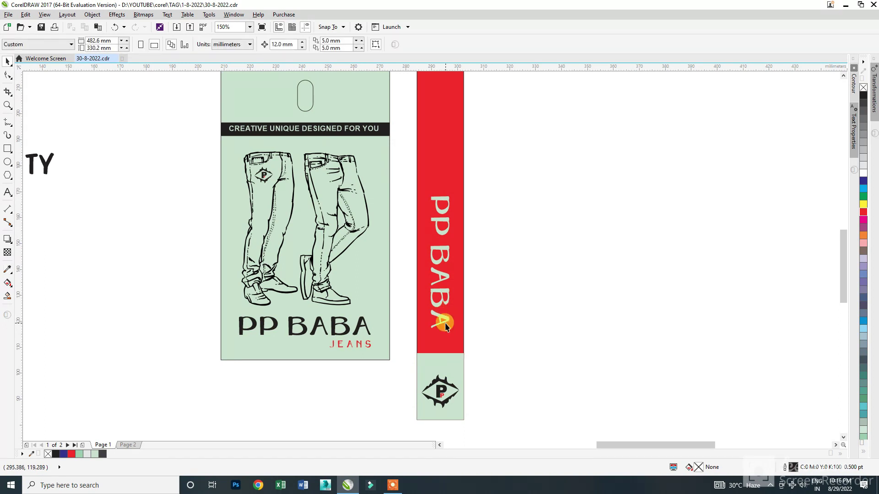
Enlarge the strip's vertical PP BABA text to about 12 x 85.5 mm and centre it across the strip's width
{"action": "left_click", "coordinate": [447, 329]}
{"action": "left_click_drag", "start_coordinate": [456, 333], "coordinate": [461, 345]}
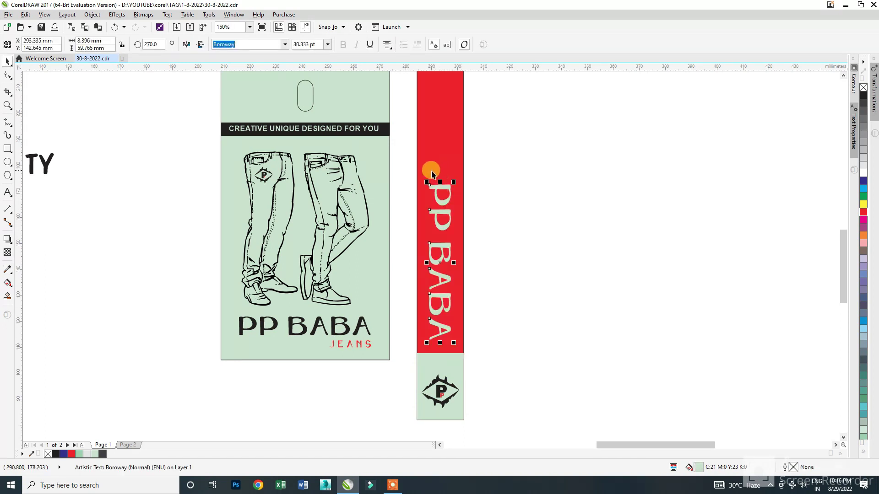
{"action": "left_click_drag", "start_coordinate": [420, 176], "coordinate": [406, 114]}
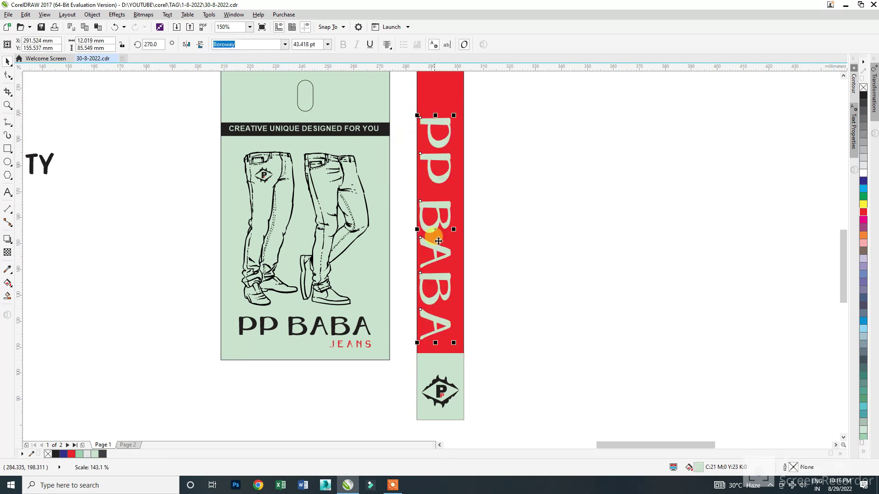
{"action": "left_click", "coordinate": [451, 343], "text": "shift"}
{"action": "key", "text": "c"}
{"action": "left_click", "coordinate": [524, 335]}
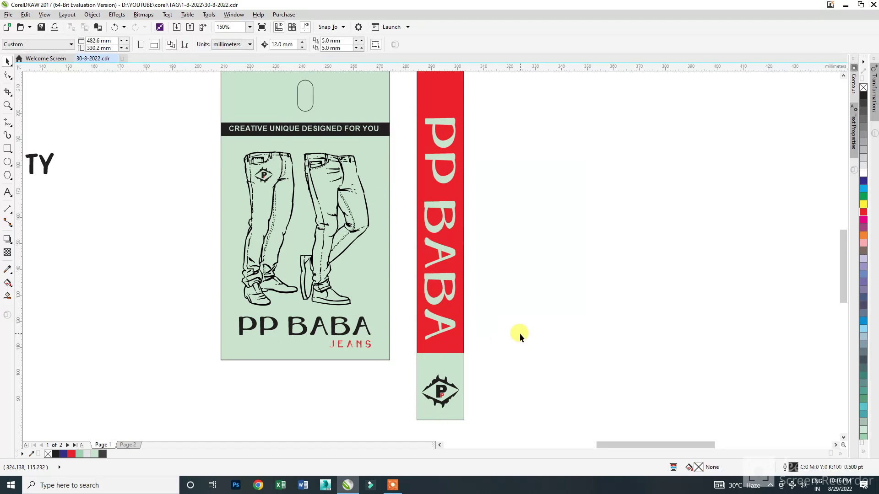
Switch to wireframe view and copy the tag's 6 x 12 mm hanging slot onto the strip, centred across its width
{"action": "key", "text": "F3"}
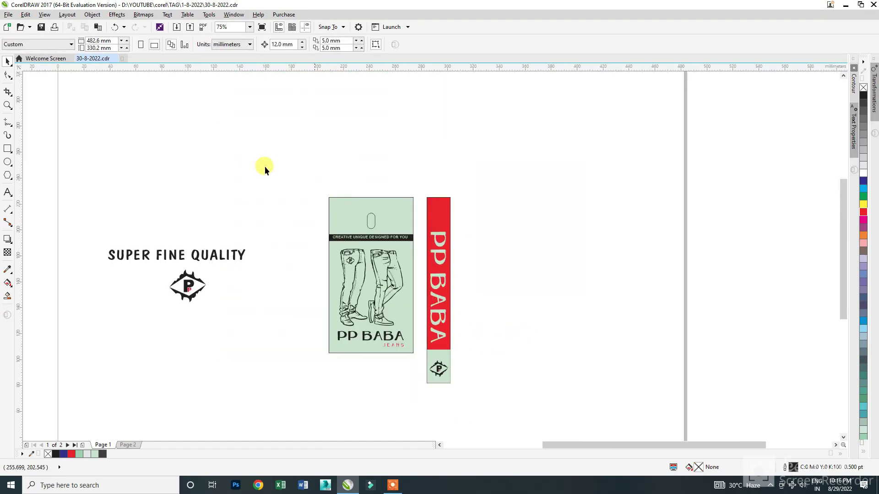
{"action": "left_click", "coordinate": [44, 14]}
{"action": "left_click", "coordinate": [67, 15]}
{"action": "left_click", "coordinate": [45, 14]}
{"action": "left_click", "coordinate": [68, 26]}
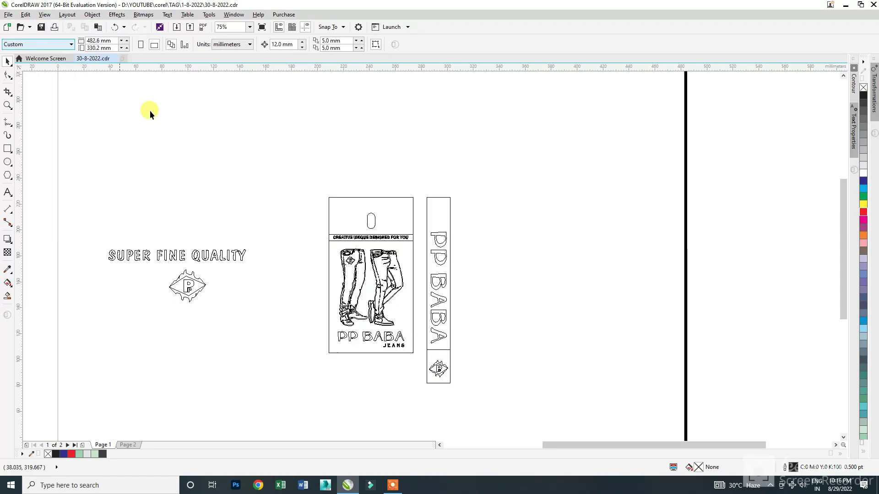
{"action": "scroll", "coordinate": [362, 203], "scroll_direction": "up", "scroll_amount": 2}
{"action": "left_click_drag", "start_coordinate": [341, 188], "coordinate": [410, 265]}
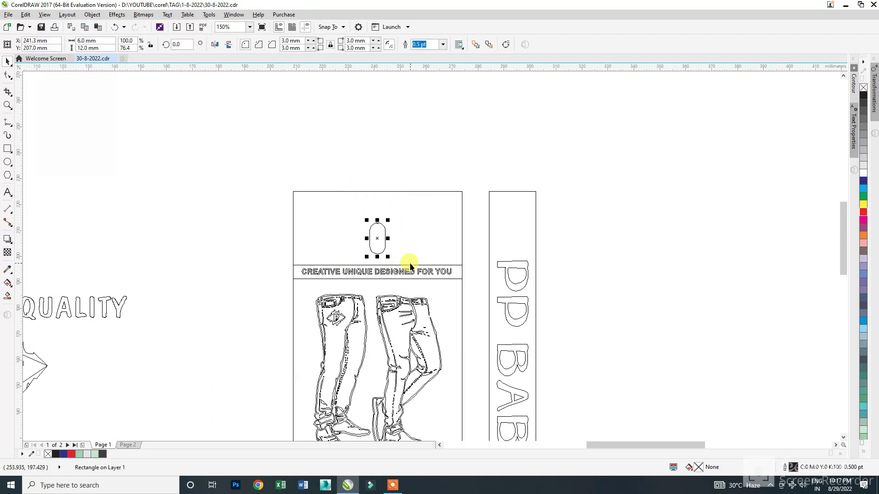
{"action": "left_click", "coordinate": [523, 217], "text": "shift"}
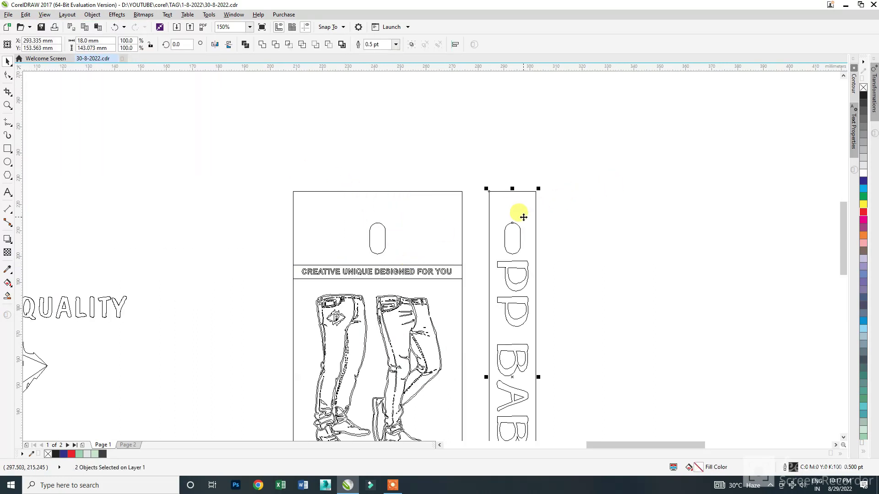
{"action": "left_click_drag", "start_coordinate": [480, 151], "coordinate": [565, 252]}
{"action": "left_click", "coordinate": [564, 251]}
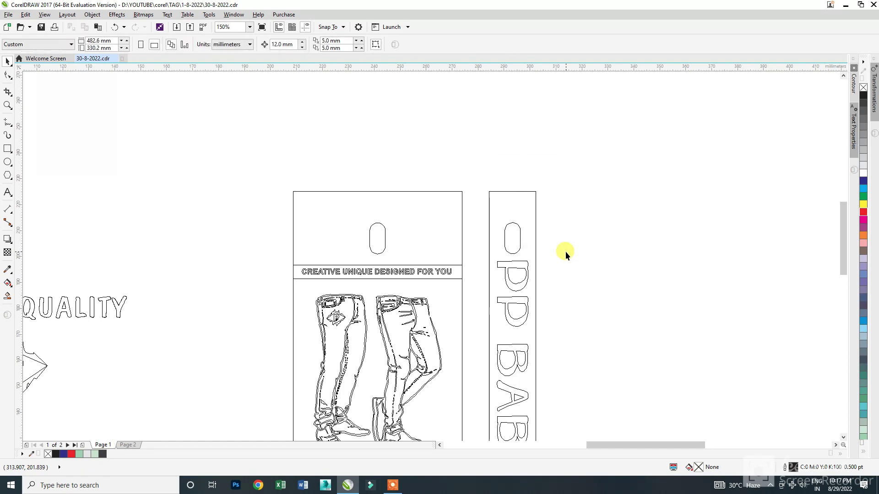
Move the strip's PP BABA text slightly down and shrink it a little to leave more space below the slot copy
{"action": "scroll", "coordinate": [500, 333], "scroll_direction": "down", "scroll_amount": 2}
{"action": "scroll", "coordinate": [504, 338], "scroll_direction": "up", "scroll_amount": 4}
{"action": "left_click", "coordinate": [504, 314]}
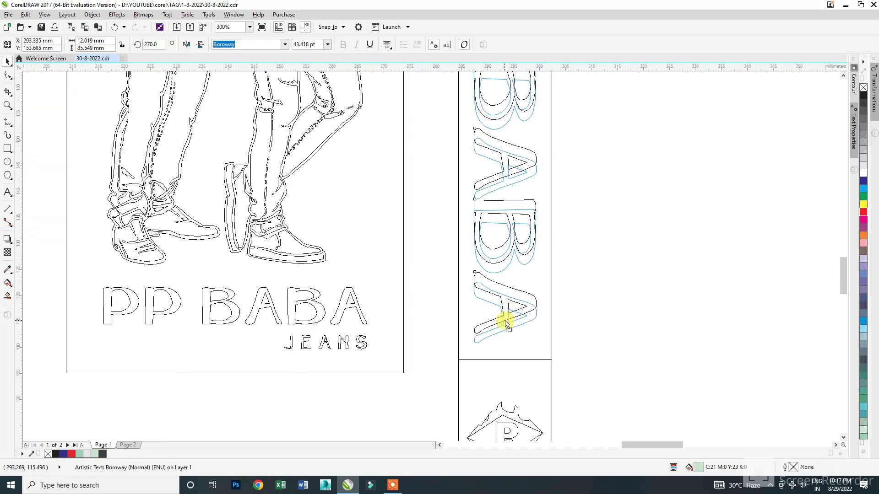
{"action": "scroll", "coordinate": [501, 289], "scroll_direction": "down", "scroll_amount": 3}
{"action": "scroll", "coordinate": [499, 201], "scroll_direction": "up", "scroll_amount": 3}
{"action": "scroll", "coordinate": [506, 306], "scroll_direction": "up", "scroll_amount": 2}
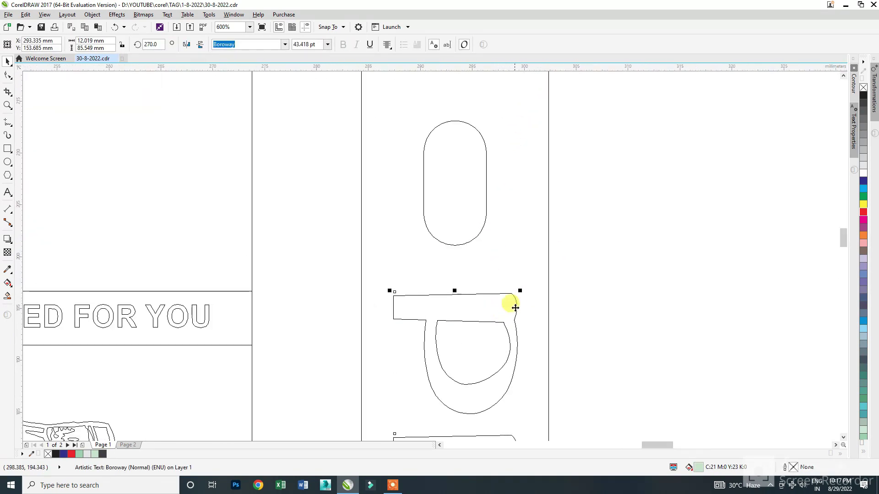
{"action": "left_click_drag", "start_coordinate": [521, 291], "coordinate": [520, 297]}
{"action": "left_click", "coordinate": [618, 307]}
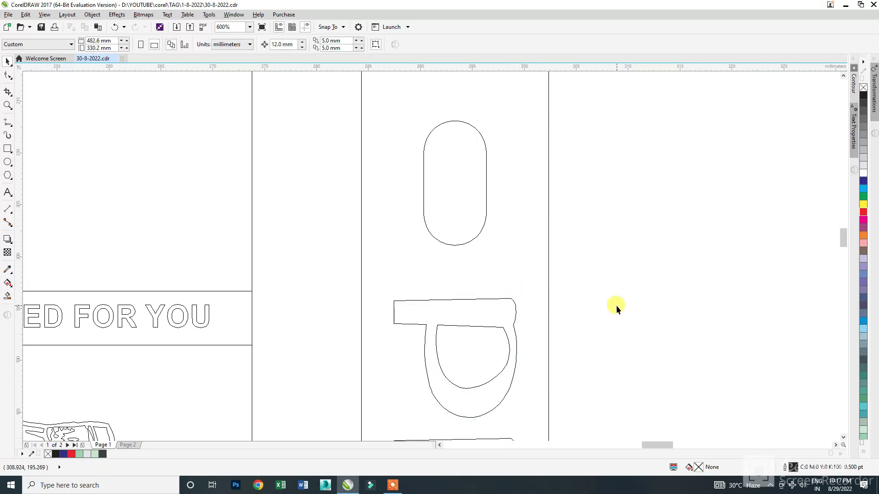
Return to the full-colour view, group the red strip's parts and centre the group horizontally on the tag
{"action": "key", "text": "shift+F9"}
{"action": "key", "text": "F4"}
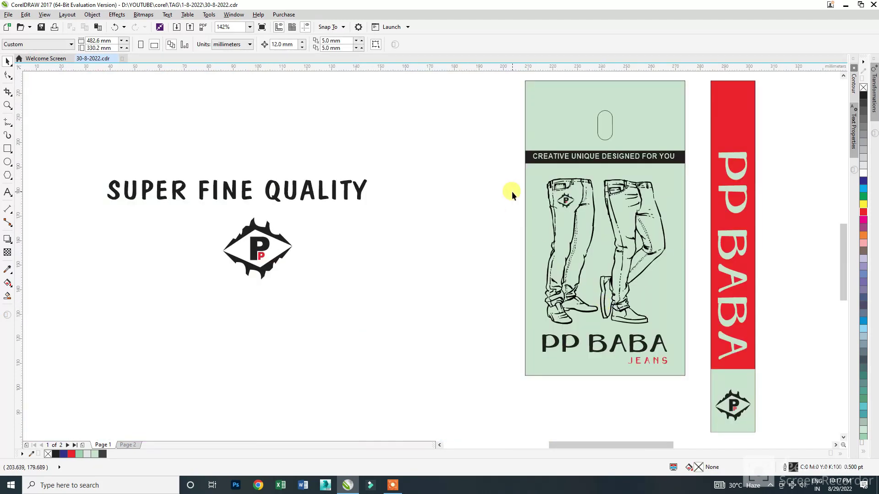
{"action": "scroll", "coordinate": [512, 192], "scroll_direction": "down", "scroll_amount": 2}
{"action": "left_click_drag", "start_coordinate": [556, 123], "coordinate": [646, 438]}
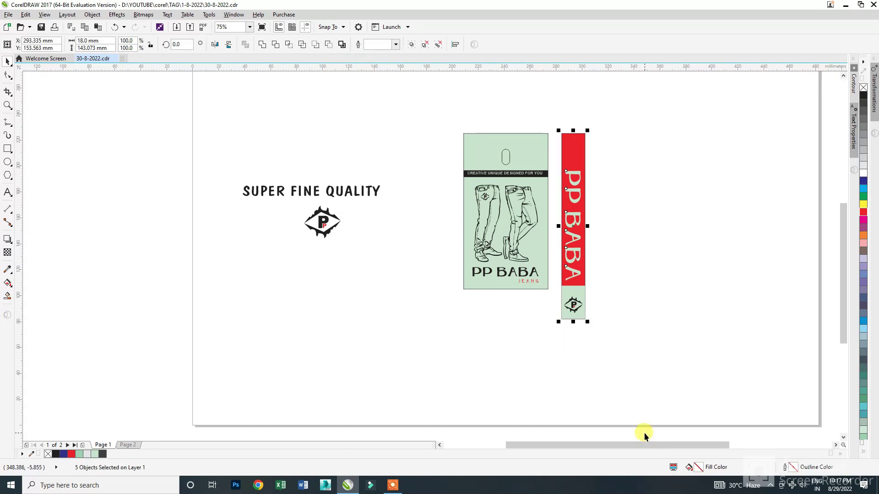
{"action": "key", "text": "c"}
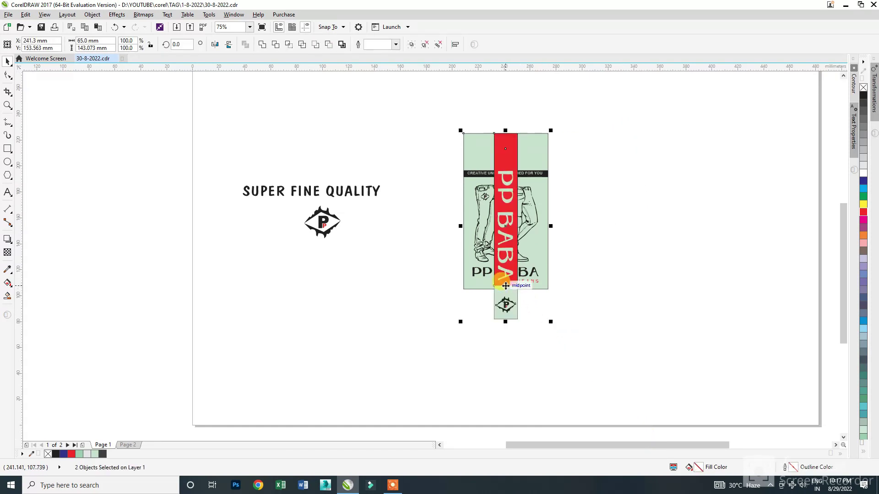
{"action": "left_click", "coordinate": [534, 293]}
{"action": "left_click", "coordinate": [534, 288]}
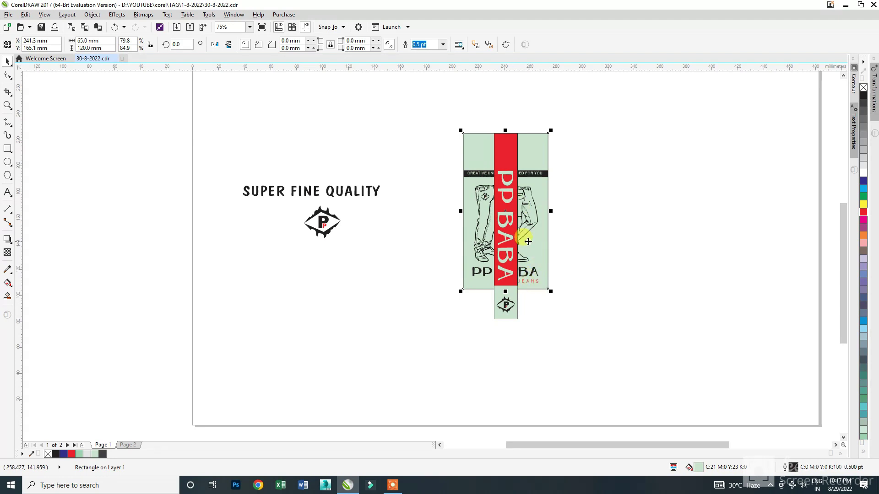
{"action": "key", "text": "ctrl+x"}
{"action": "key", "text": "ctrl+v"}
{"action": "left_click", "coordinate": [592, 275]}
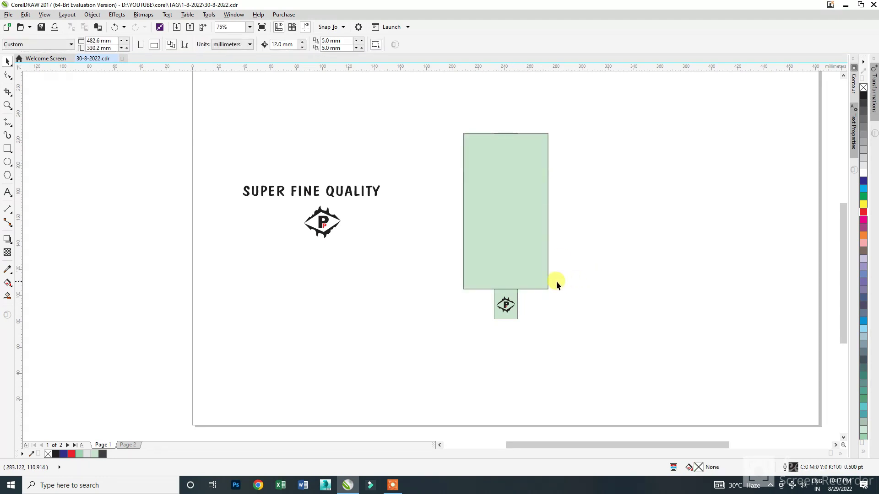
{"action": "key", "text": "ctrl+z"}
{"action": "key", "text": "ctrl+z"}
Group all parts of the 65 x 120 mm tag and bring the group in front of the red strip
{"action": "left_click_drag", "start_coordinate": [604, 303], "coordinate": [429, 188]}
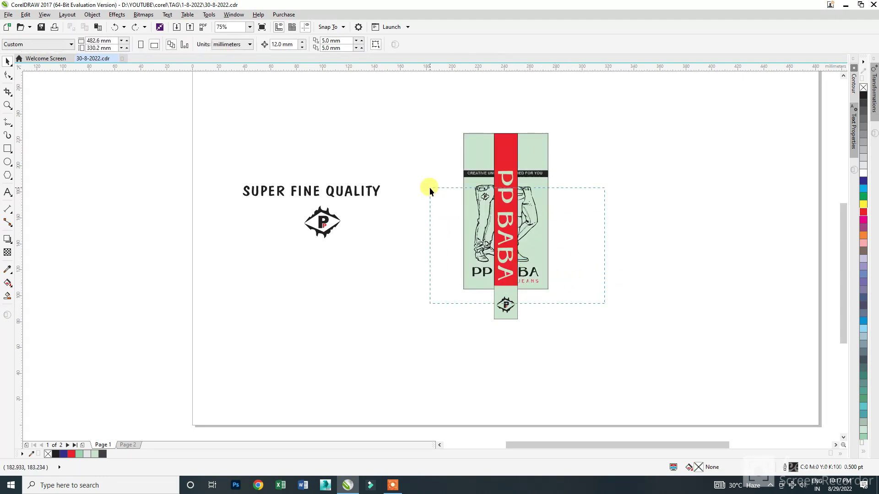
{"action": "left_click_drag", "start_coordinate": [424, 120], "coordinate": [424, 118]}
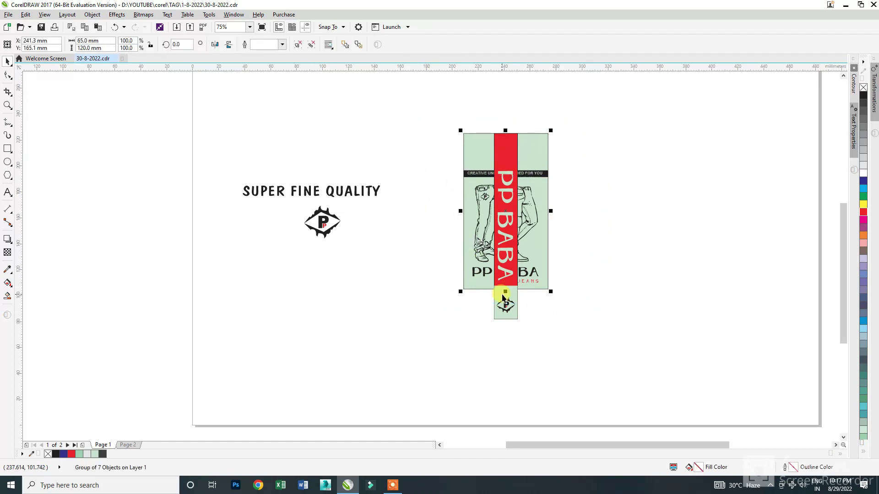
{"action": "key", "text": "shift+Page_Up"}
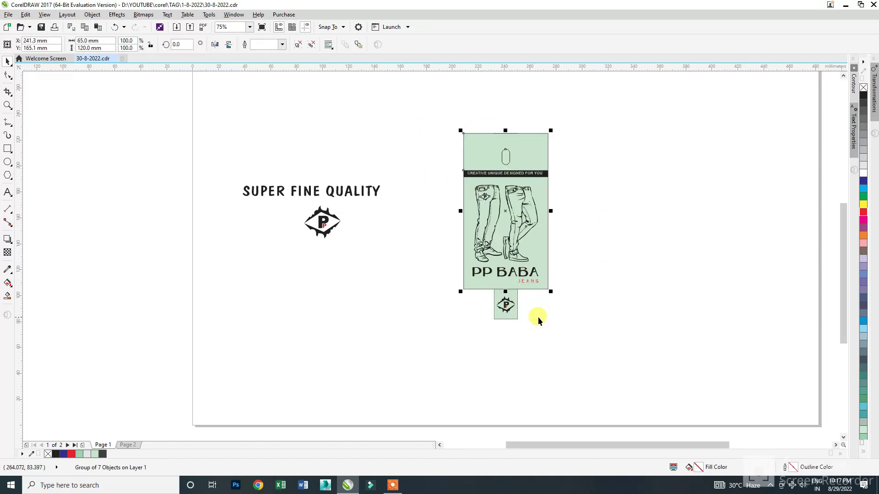
{"action": "left_click", "coordinate": [537, 317]}
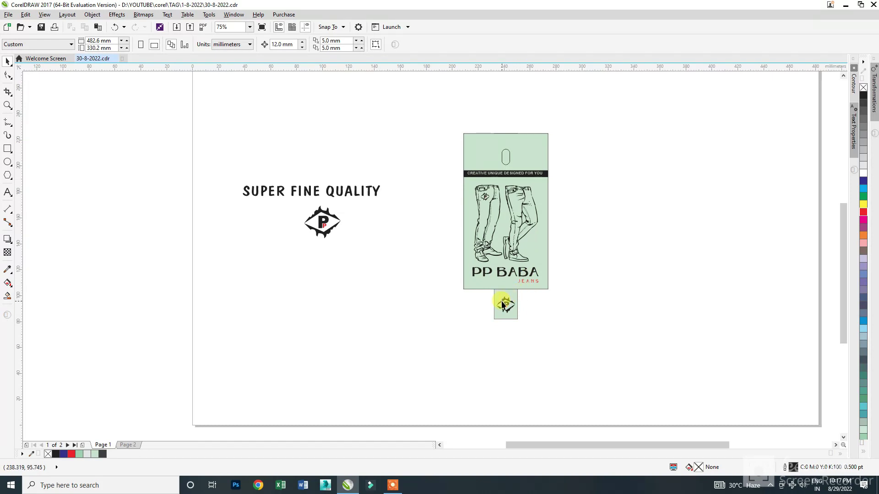
Move the strip group's rotation centre to its top edge and rotate it to about 327.3°, fanning out left of the tag
{"action": "left_click_drag", "start_coordinate": [501, 303], "coordinate": [571, 303]}
{"action": "key", "text": "ctrl+z"}
{"action": "left_click", "coordinate": [507, 307]}
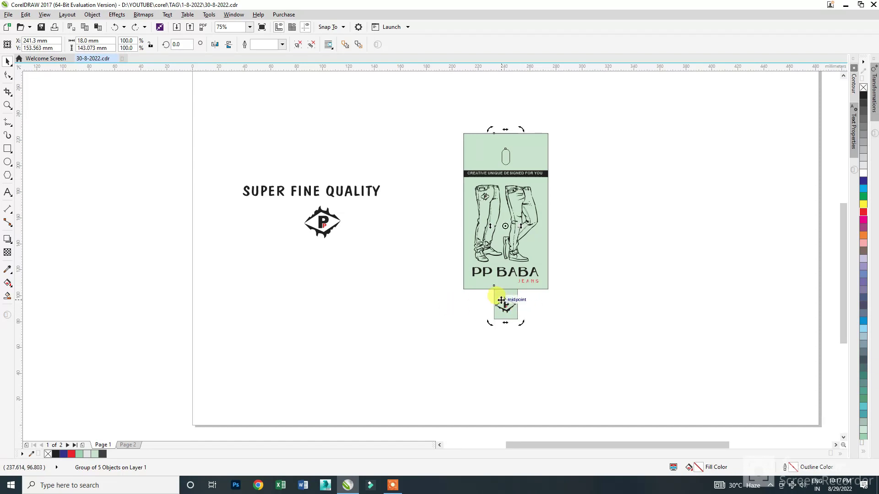
{"action": "left_click_drag", "start_coordinate": [505, 226], "coordinate": [504, 165]}
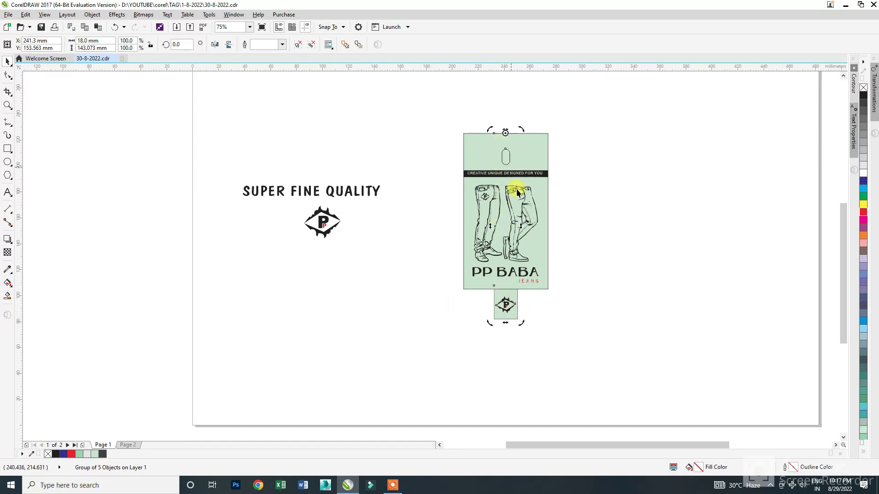
{"action": "left_click_drag", "start_coordinate": [529, 323], "coordinate": [408, 314]}
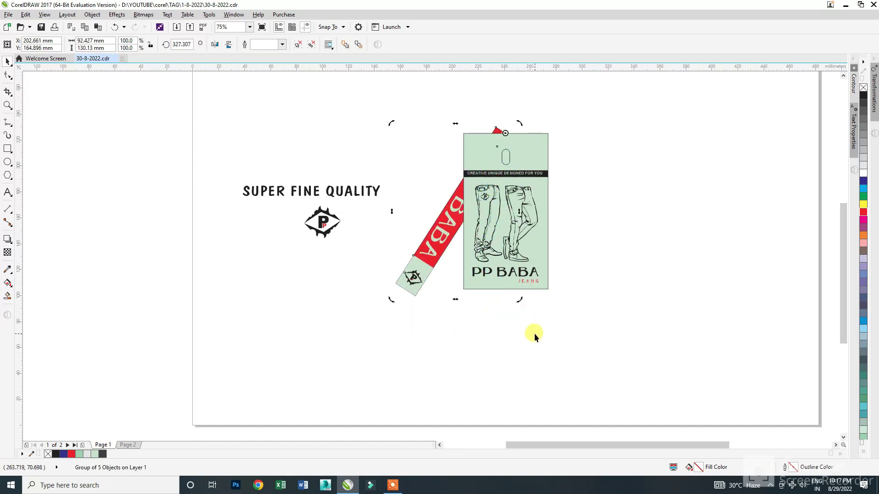
{"action": "left_click", "coordinate": [539, 344]}
Select the spare SUPER FINE QUALITY text and logo, and go to Page 2 with the jeans illustrations
{"action": "left_click_drag", "start_coordinate": [306, 223], "coordinate": [393, 270]}
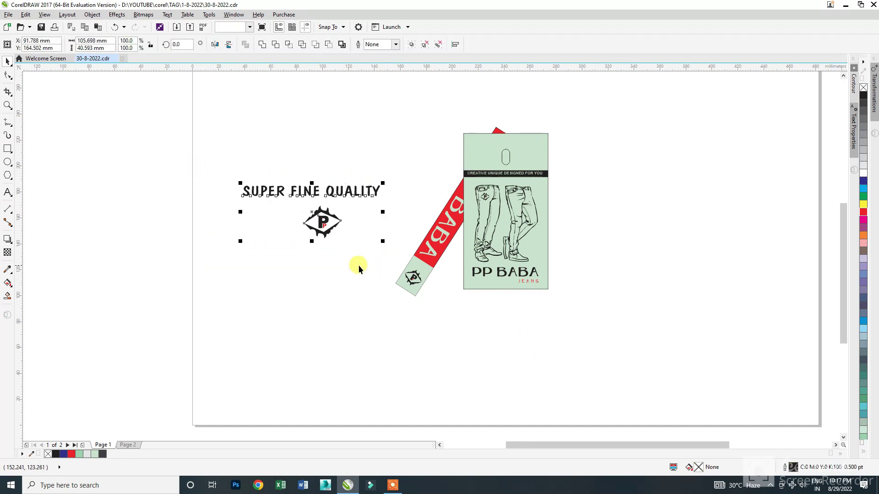
{"action": "left_click", "coordinate": [292, 226]}
{"action": "left_click", "coordinate": [128, 445]}
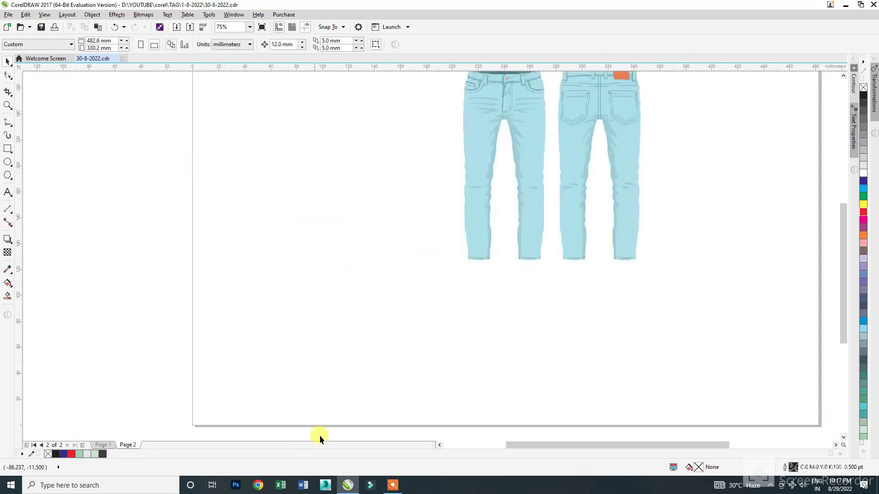
Move the jeans image beyond the right edge of page 2 and switch to page 1
{"action": "scroll", "coordinate": [390, 390], "scroll_direction": "down", "scroll_amount": 2}
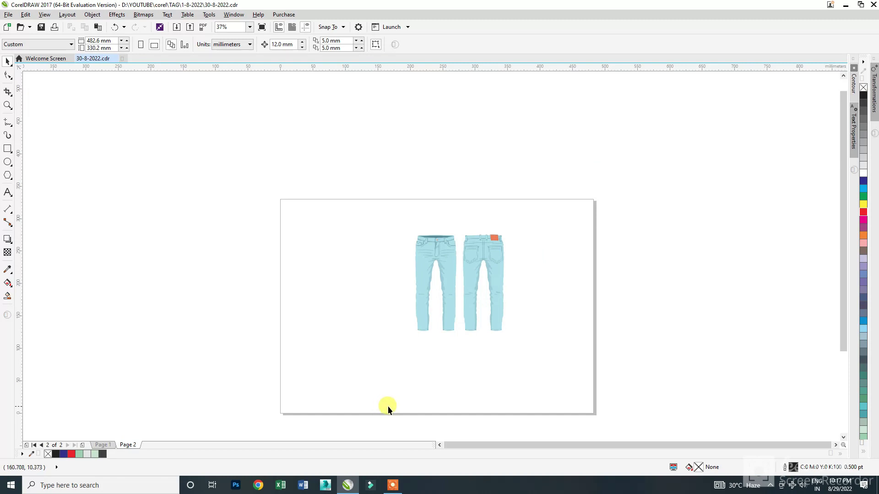
{"action": "left_click_drag", "start_coordinate": [451, 296], "coordinate": [572, 327]}
{"action": "left_click", "coordinate": [108, 447]}
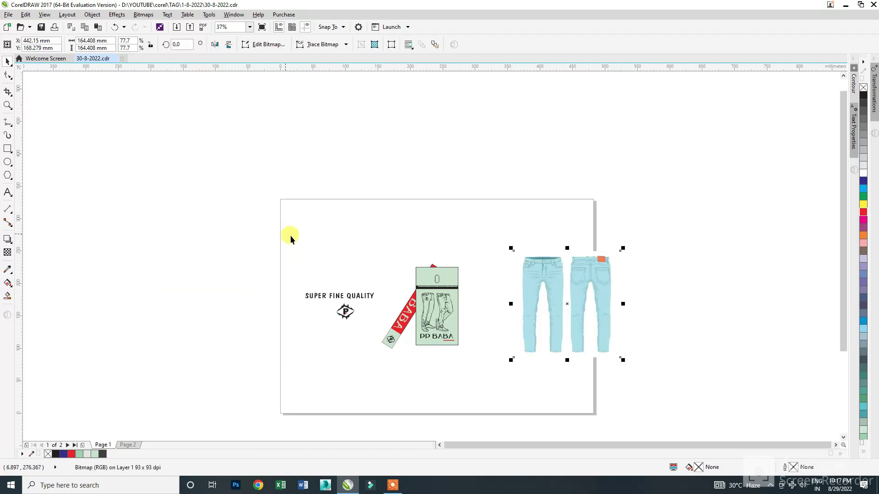
Move the tag artwork to the page's upper-left area and bring the jeans image onto page 1 beside it
{"action": "left_click", "coordinate": [435, 324]}
{"action": "left_click_drag", "start_coordinate": [435, 324], "coordinate": [328, 274]}
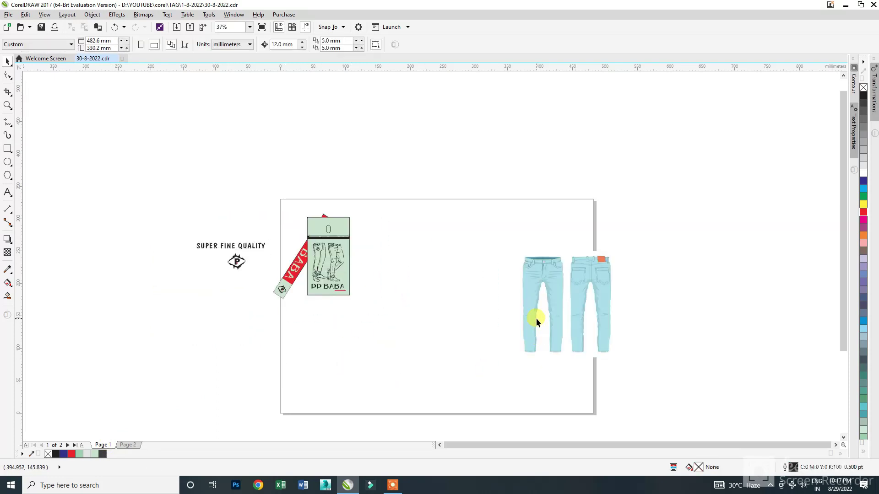
{"action": "left_click_drag", "start_coordinate": [548, 318], "coordinate": [452, 296]}
{"action": "scroll", "coordinate": [452, 297], "scroll_direction": "up", "scroll_amount": 3}
{"action": "scroll", "coordinate": [359, 259], "scroll_direction": "down", "scroll_amount": 2}
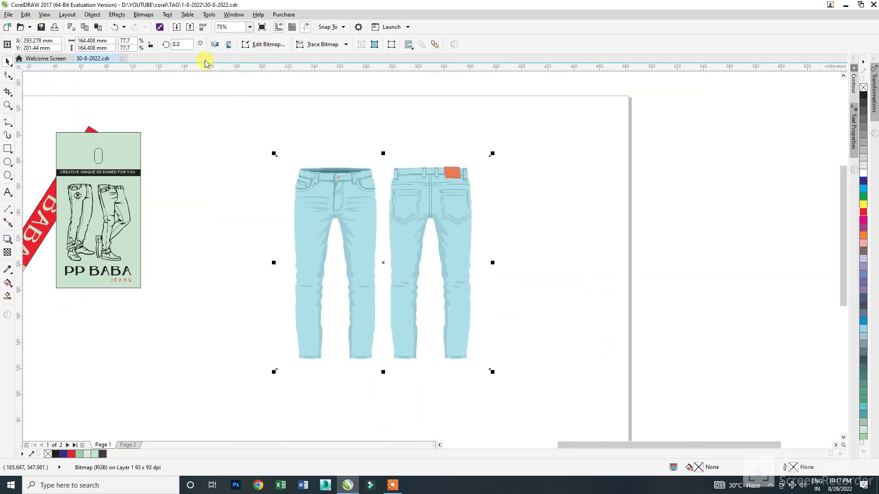
Convert the jeans image to a 1200 dpi bitmap in CMYK Color (32-bit) mode
{"action": "left_click", "coordinate": [142, 14]}
{"action": "scroll", "coordinate": [407, 257], "scroll_direction": "up", "scroll_amount": 3}
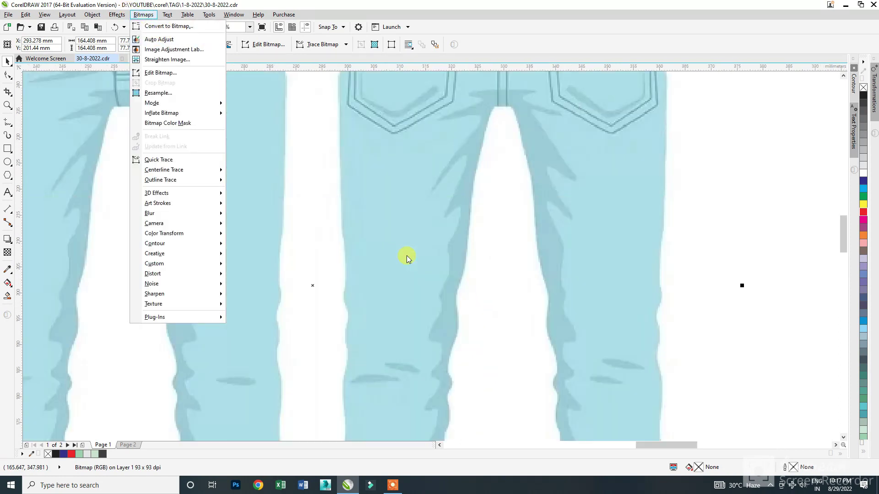
{"action": "left_click", "coordinate": [170, 26]}
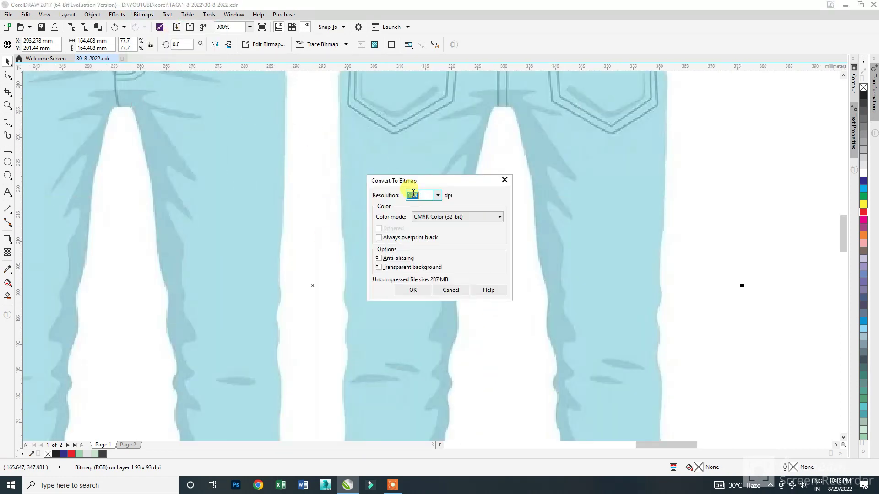
{"action": "left_click", "coordinate": [415, 290]}
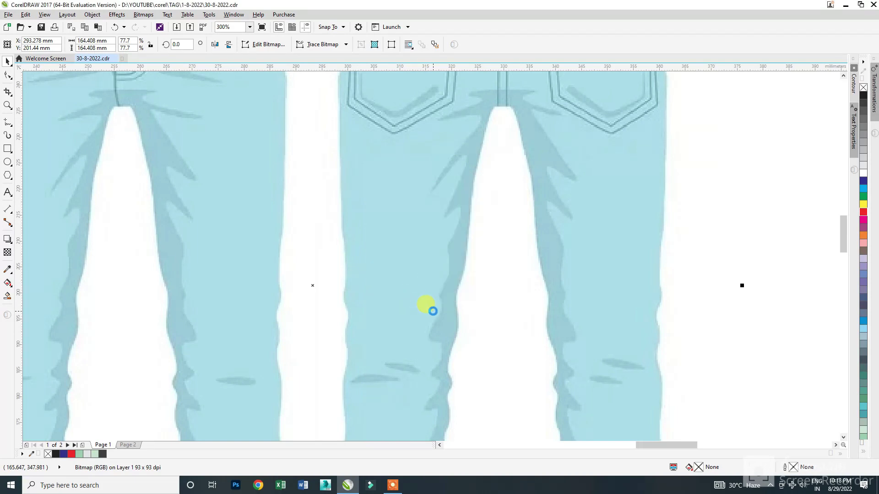
Start an outline trace of the jeans bitmap with the Logo image type, allowing the bitmap to be reduced
{"action": "left_click", "coordinate": [144, 14]}
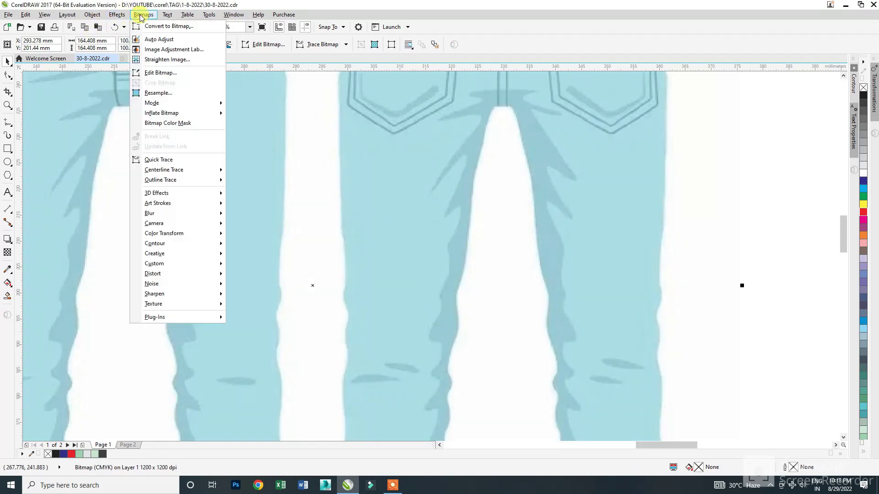
{"action": "left_click", "coordinate": [322, 44]}
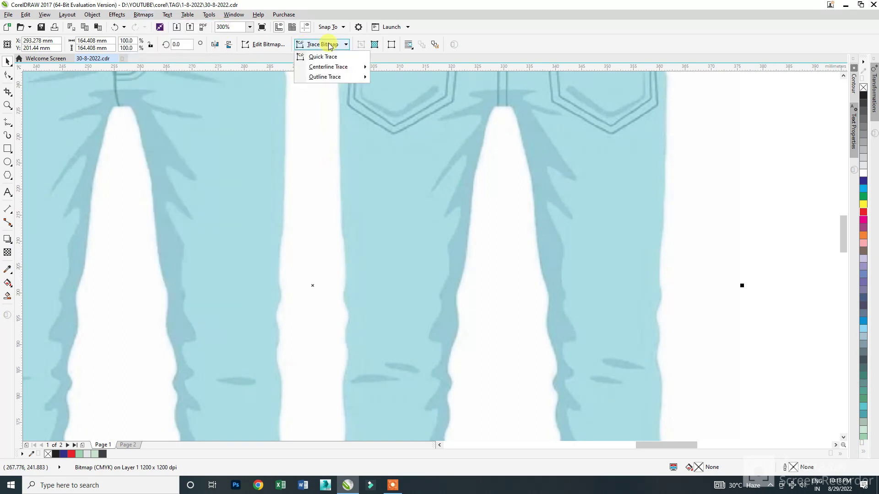
{"action": "mouse_move", "coordinate": [322, 77]}
{"action": "left_click", "coordinate": [399, 91]}
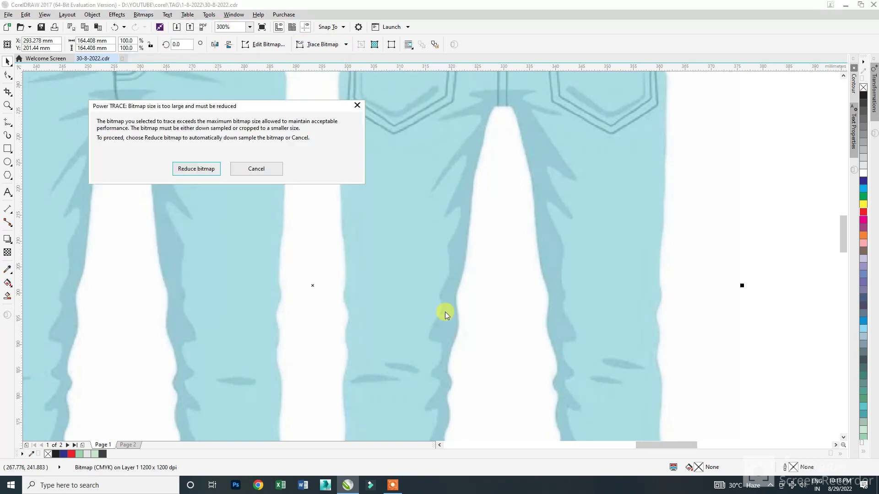
{"action": "left_click", "coordinate": [195, 169]}
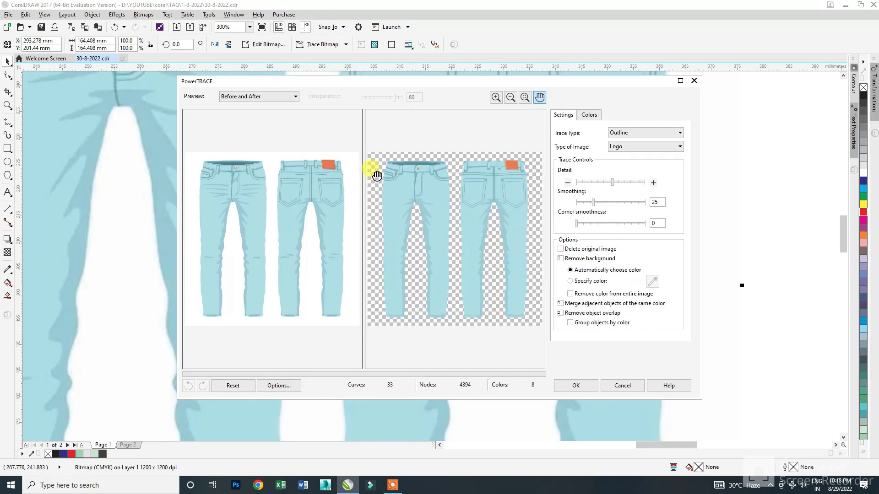
Compare the trace preview with the original, raise Detail to its maximum, and apply the trace
{"action": "scroll", "coordinate": [437, 216], "scroll_direction": "up", "scroll_amount": 2}
{"action": "scroll", "coordinate": [333, 202], "scroll_direction": "up", "scroll_amount": 4}
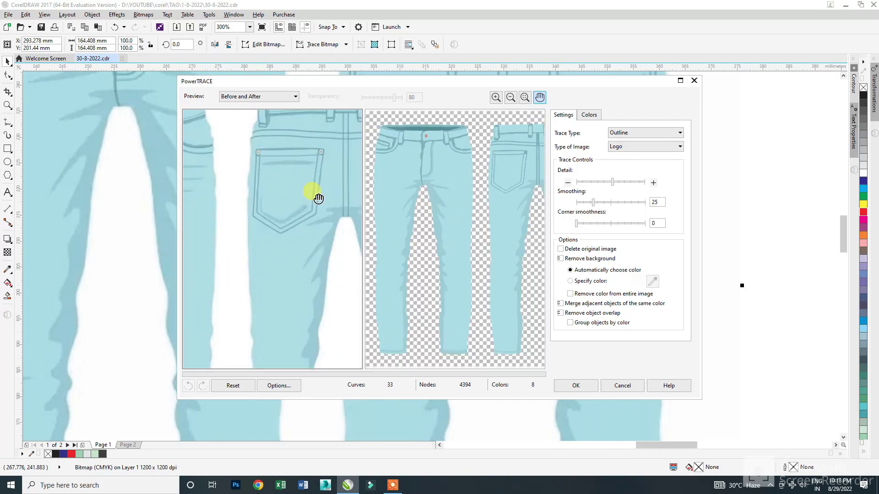
{"action": "left_click_drag", "start_coordinate": [339, 218], "coordinate": [259, 219]}
{"action": "left_click_drag", "start_coordinate": [239, 189], "coordinate": [292, 233]}
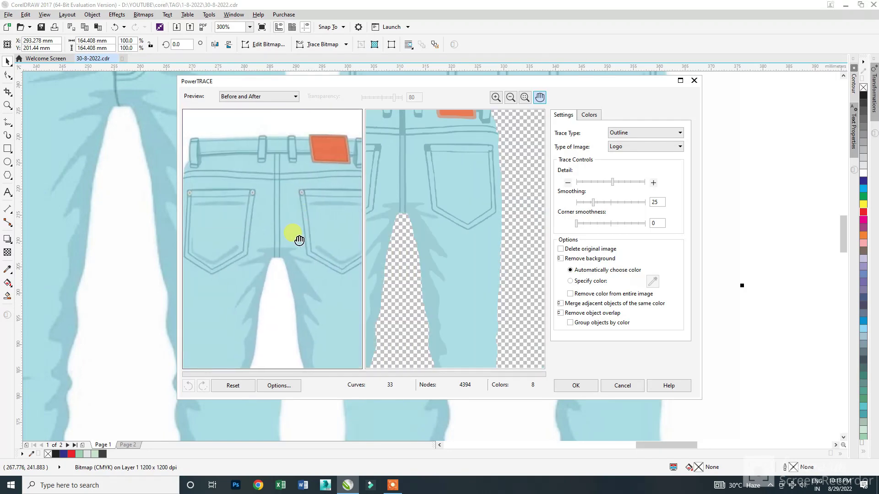
{"action": "left_click_drag", "start_coordinate": [269, 167], "coordinate": [347, 184]}
{"action": "left_click_drag", "start_coordinate": [243, 188], "coordinate": [282, 194]}
{"action": "left_click", "coordinate": [644, 182]}
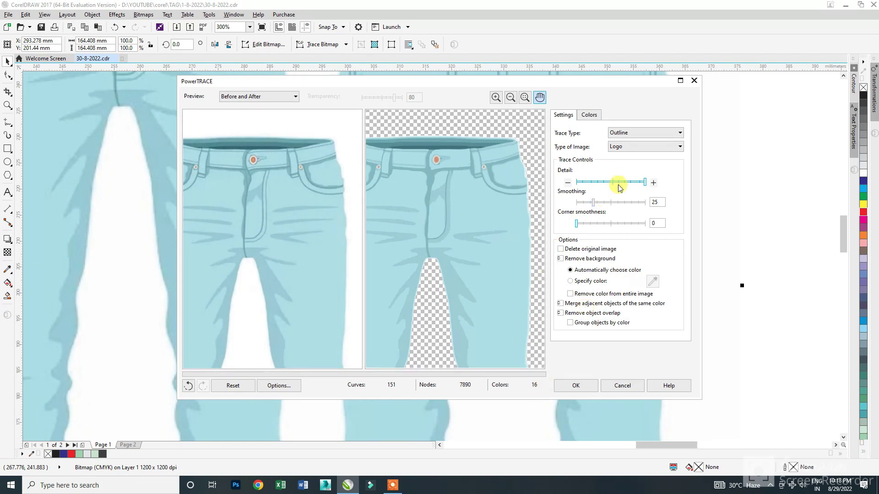
{"action": "left_click", "coordinate": [576, 387]}
Pull the traced jeans off the original bitmap, delete that bitmap, and reposition the tracing at about 86% scale
{"action": "scroll", "coordinate": [453, 222], "scroll_direction": "down", "scroll_amount": 2}
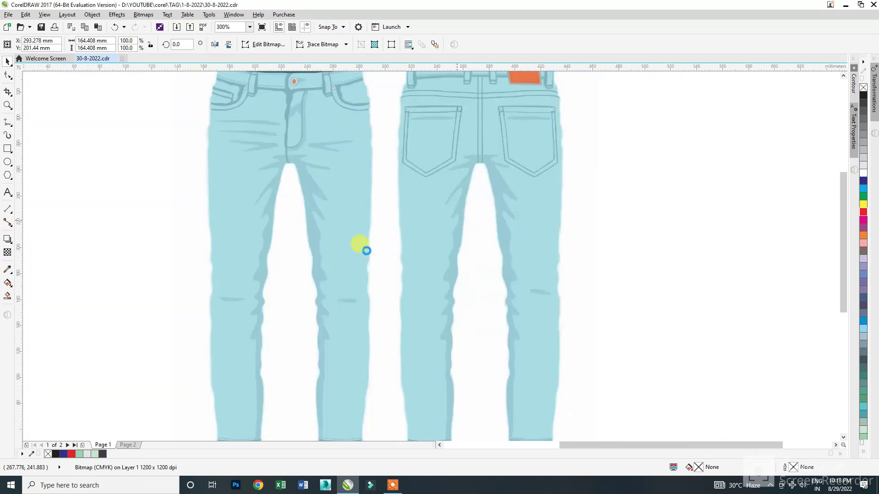
{"action": "mouse_move", "coordinate": [345, 212]}
{"action": "left_mouse_down"}
{"action": "mouse_move", "coordinate": [551, 276]}
{"action": "mouse_move", "coordinate": [578, 257]}
{"action": "left_mouse_up"}
{"action": "left_click", "coordinate": [511, 222]}
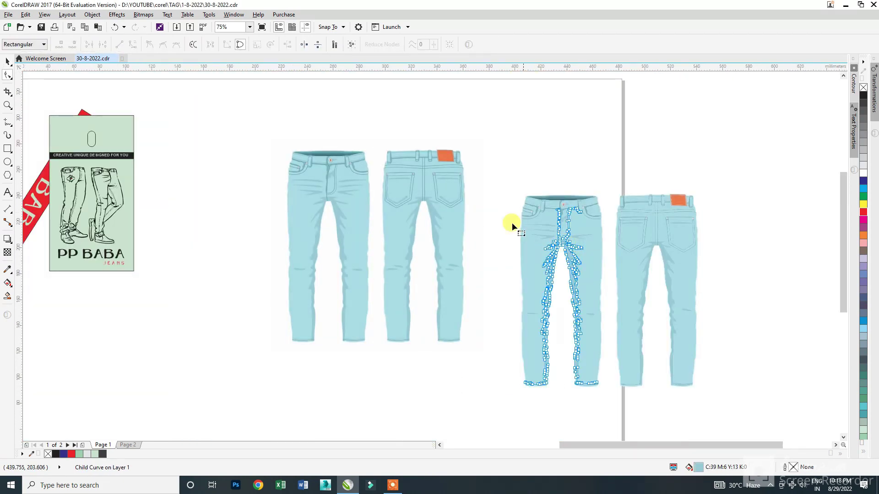
{"action": "left_click", "coordinate": [448, 194]}
{"action": "key", "text": "Delete"}
{"action": "mouse_move", "coordinate": [547, 210]}
{"action": "left_mouse_down"}
{"action": "mouse_move", "coordinate": [337, 173]}
{"action": "mouse_move", "coordinate": [320, 156]}
{"action": "left_mouse_up"}
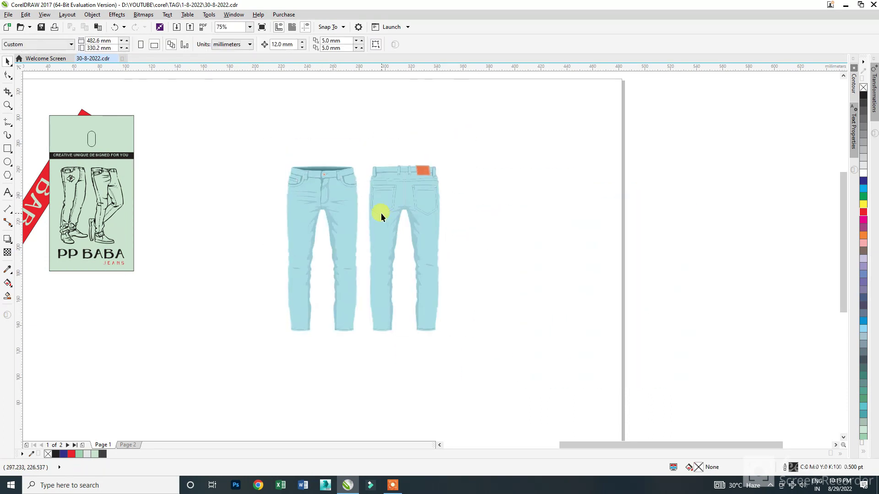
{"action": "left_click_drag", "start_coordinate": [381, 212], "coordinate": [530, 249]}
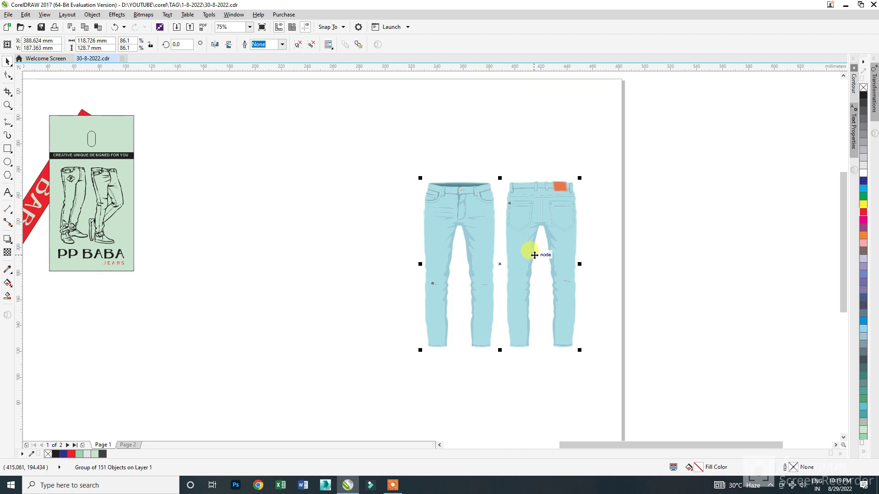
Draw a rectangle about 119 × 163 mm and fit the traced jeans over it, scaled to about 83 × 90 mm
{"action": "left_click", "coordinate": [7, 149]}
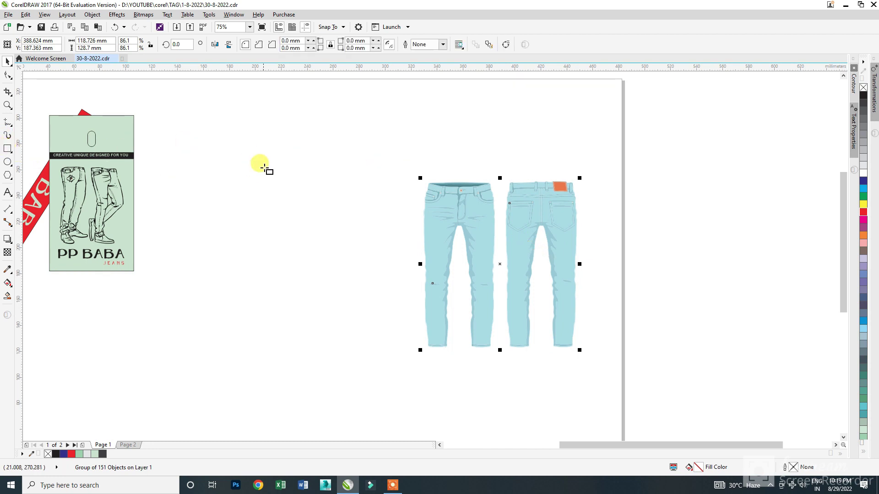
{"action": "left_click_drag", "start_coordinate": [272, 121], "coordinate": [427, 332]}
{"action": "key", "text": "space"}
{"action": "left_click_drag", "start_coordinate": [471, 221], "coordinate": [342, 190]}
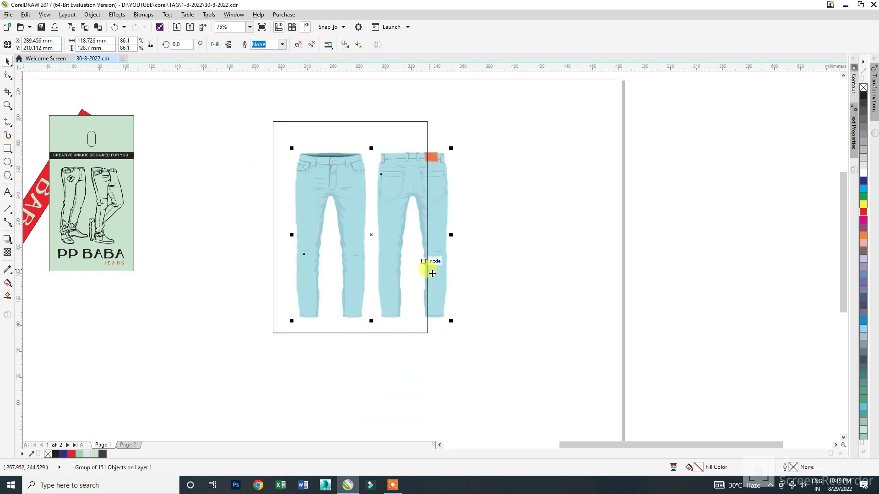
{"action": "left_click_drag", "start_coordinate": [450, 320], "coordinate": [401, 317]}
Fill the rectangle with green (C100 M0 Y100 K0) and bring the traced jeans in front of it
{"action": "left_click", "coordinate": [422, 332]}
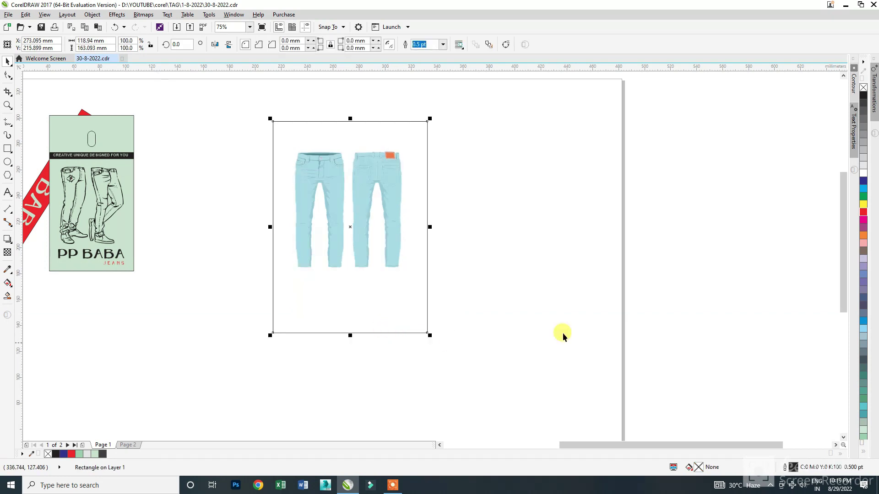
{"action": "left_click", "coordinate": [861, 196]}
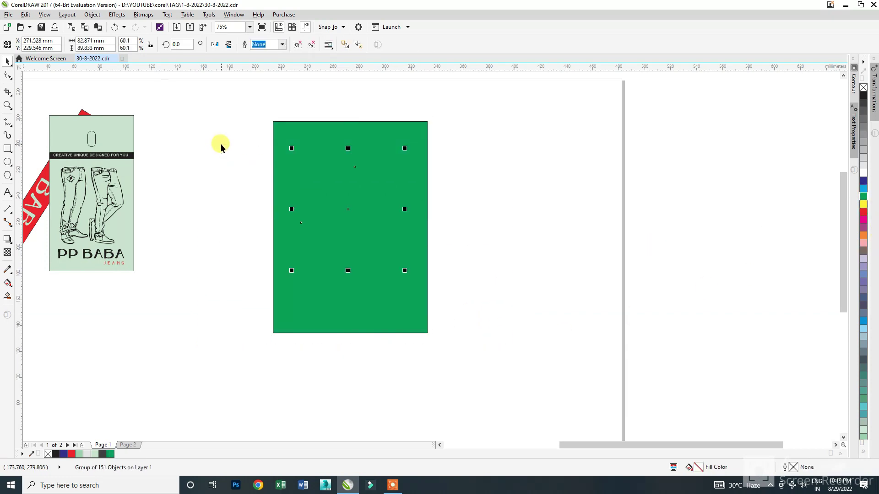
{"action": "key", "text": "shift+Page_Up"}
Check the traced jeans for pale edges against the green, and lock the background rectangle
{"action": "scroll", "coordinate": [309, 175], "scroll_direction": "up", "scroll_amount": 2}
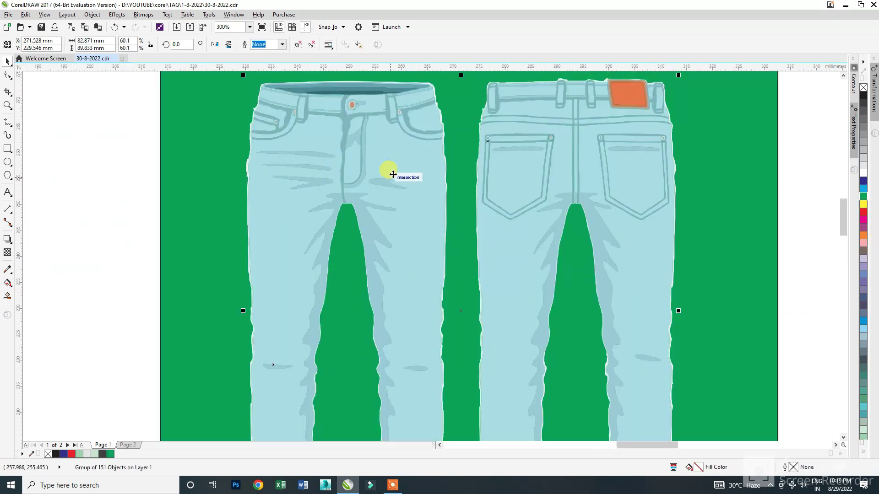
{"action": "scroll", "coordinate": [457, 137], "scroll_direction": "up", "scroll_amount": 5}
{"action": "scroll", "coordinate": [411, 212], "scroll_direction": "down", "scroll_amount": 1}
{"action": "scroll", "coordinate": [412, 212], "scroll_direction": "down", "scroll_amount": 5}
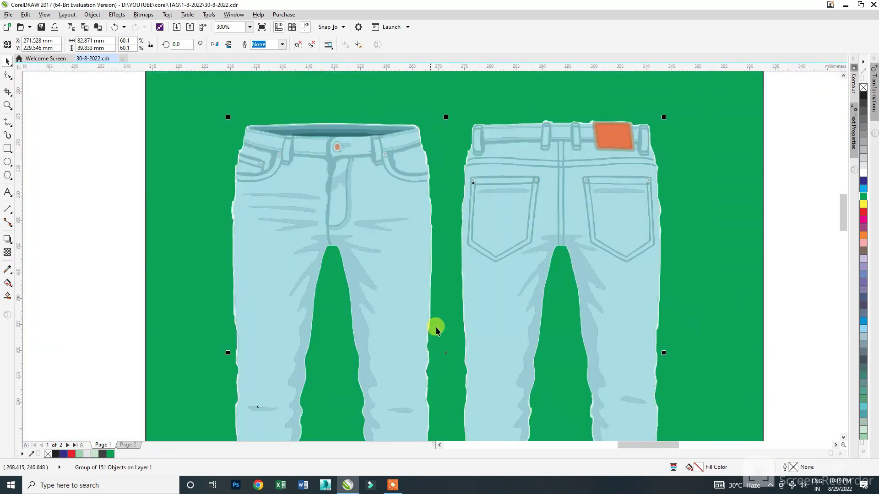
{"action": "scroll", "coordinate": [266, 137], "scroll_direction": "up", "scroll_amount": 6}
{"action": "scroll", "coordinate": [147, 153], "scroll_direction": "down", "scroll_amount": 1}
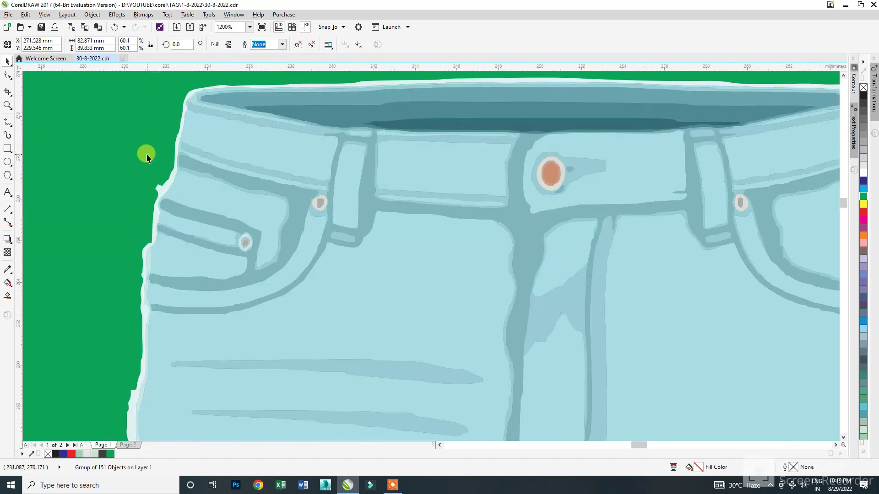
{"action": "left_click", "coordinate": [142, 149]}
{"action": "scroll", "coordinate": [200, 168], "scroll_direction": "down", "scroll_amount": 3}
{"action": "right_click", "coordinate": [186, 153]}
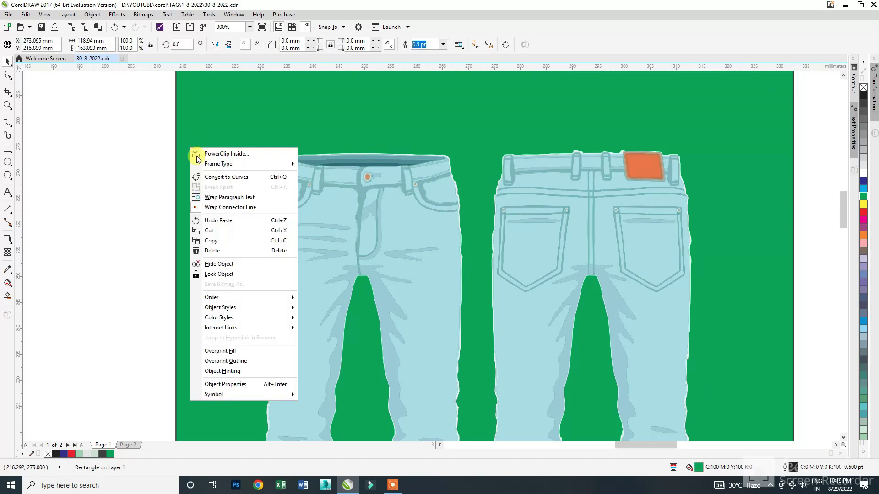
{"action": "left_click", "coordinate": [221, 275]}
Delete the pale fringe curve around the outer edge of the front-view jeans
{"action": "scroll", "coordinate": [426, 170], "scroll_direction": "up", "scroll_amount": 4}
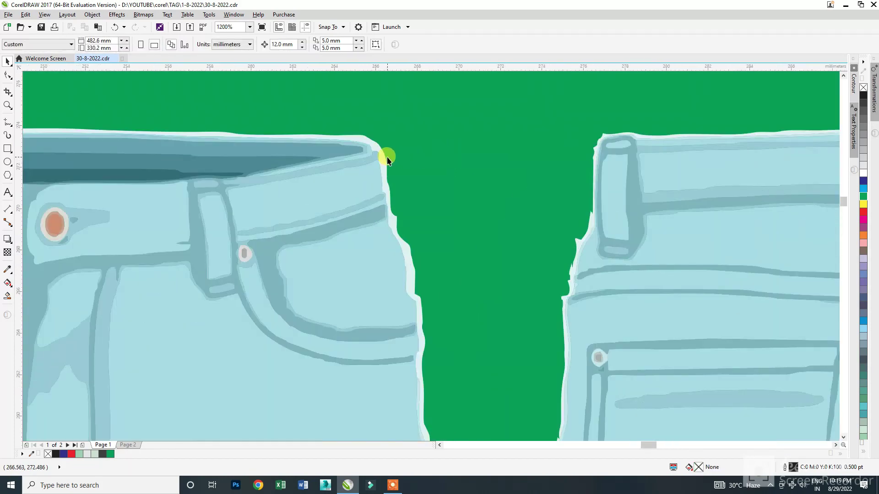
{"action": "left_click", "coordinate": [379, 149]}
{"action": "key", "text": "Delete"}
{"action": "scroll", "coordinate": [403, 174], "scroll_direction": "down", "scroll_amount": 2}
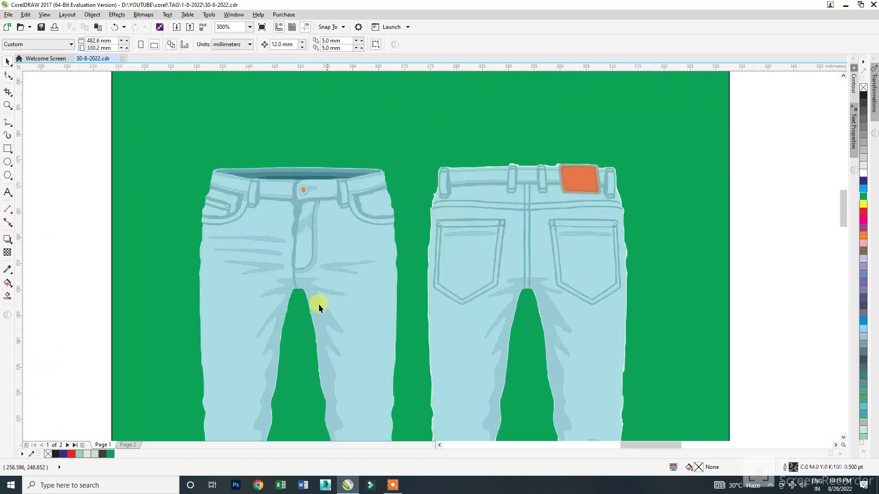
Delete the pale fringe curves around the waistband and sides of the back-view jeans
{"action": "scroll", "coordinate": [443, 178], "scroll_direction": "up", "scroll_amount": 2}
{"action": "left_click", "coordinate": [471, 168]}
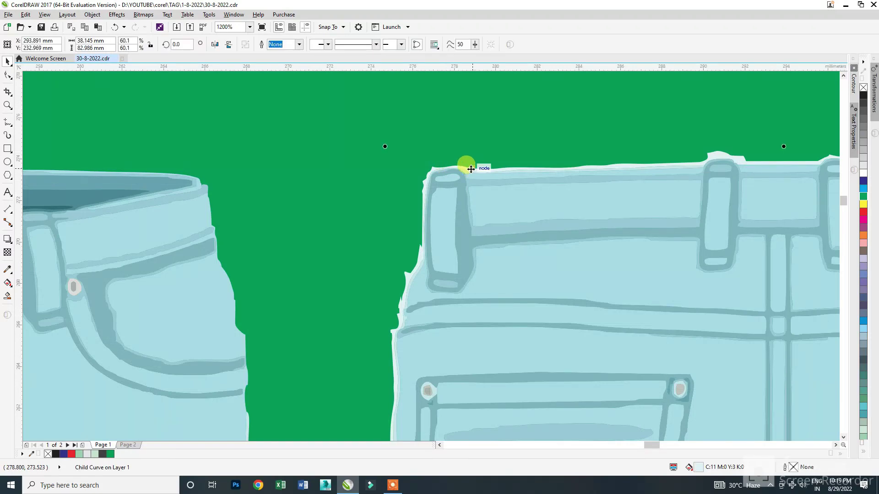
{"action": "key", "text": "Escape"}
{"action": "scroll", "coordinate": [373, 145], "scroll_direction": "down", "scroll_amount": 2}
{"action": "scroll", "coordinate": [373, 146], "scroll_direction": "down", "scroll_amount": 4}
{"action": "scroll", "coordinate": [528, 174], "scroll_direction": "down", "scroll_amount": 2}
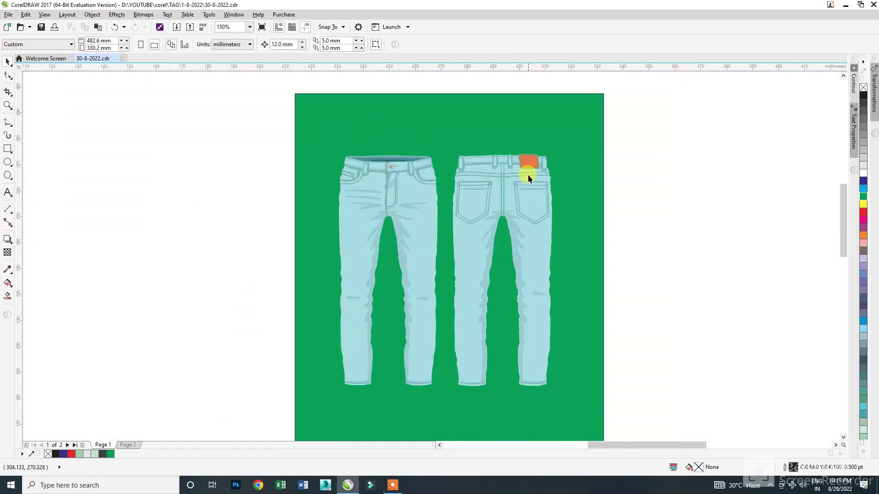
{"action": "left_click", "coordinate": [545, 196]}
{"action": "key", "text": "Escape"}
Delete the leftover pale fringe along the hem and inner edge of the back-view jeans' right leg
{"action": "scroll", "coordinate": [486, 384], "scroll_direction": "up", "scroll_amount": 4}
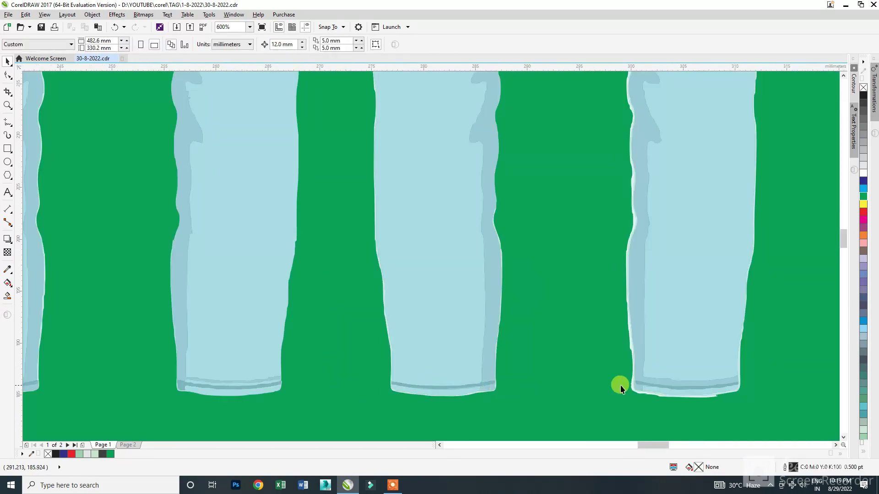
{"action": "left_click", "coordinate": [634, 392]}
{"action": "key", "text": "Escape"}
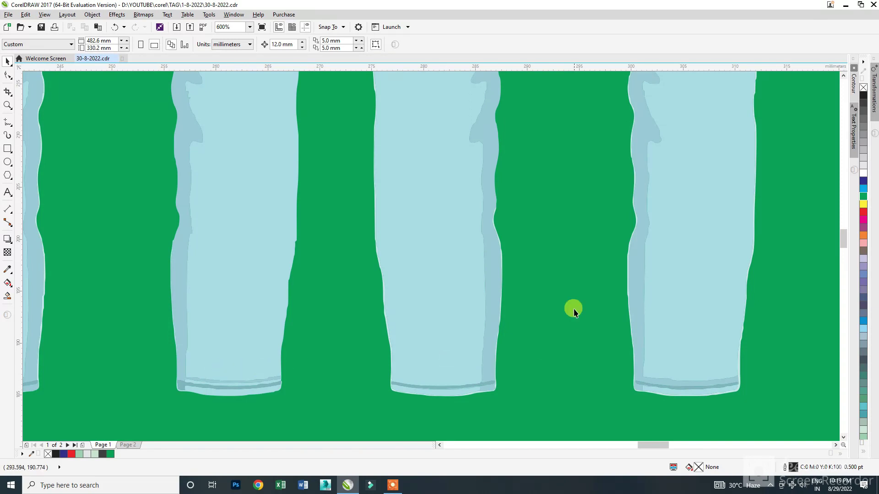
Remove the pale fringe curve along the inner edge of the front-view jeans' left leg
{"action": "scroll", "coordinate": [574, 312], "scroll_direction": "down", "scroll_amount": 1}
{"action": "scroll", "coordinate": [527, 335], "scroll_direction": "up", "scroll_amount": 3}
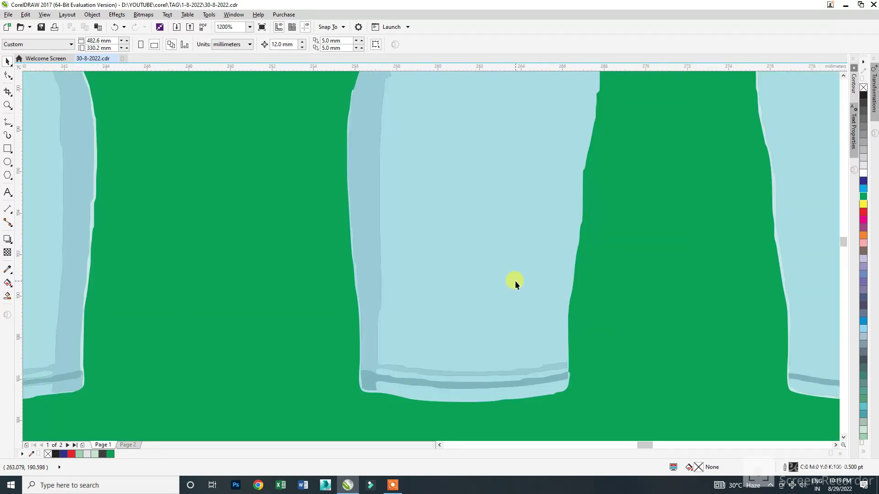
{"action": "scroll", "coordinate": [304, 284], "scroll_direction": "down", "scroll_amount": 1}
{"action": "scroll", "coordinate": [298, 280], "scroll_direction": "up", "scroll_amount": 2}
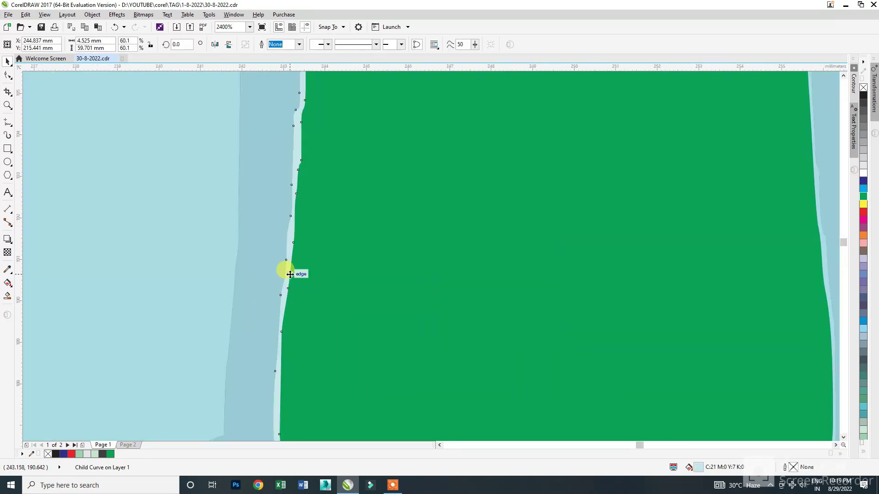
{"action": "scroll", "coordinate": [307, 287], "scroll_direction": "down", "scroll_amount": 5}
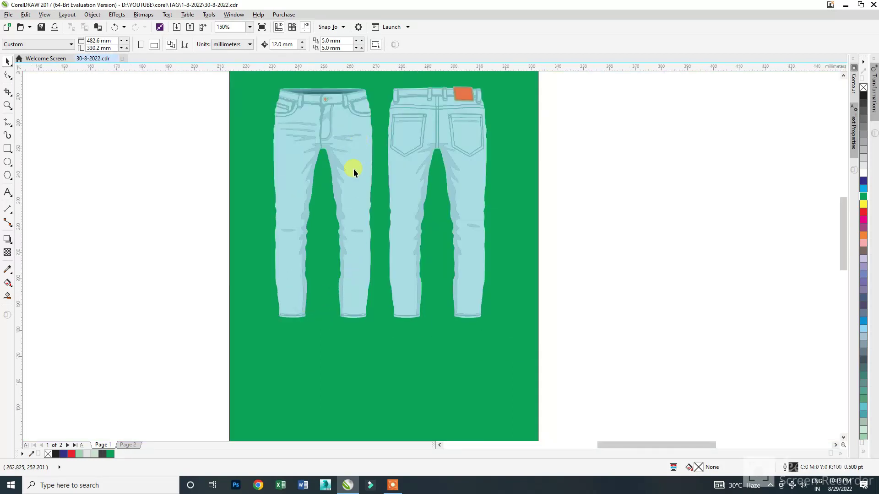
Delete the green background rectangle behind the two jeans views
{"action": "right_click", "coordinate": [356, 361]}
{"action": "left_click", "coordinate": [384, 370]}
{"action": "key", "text": "Delete"}
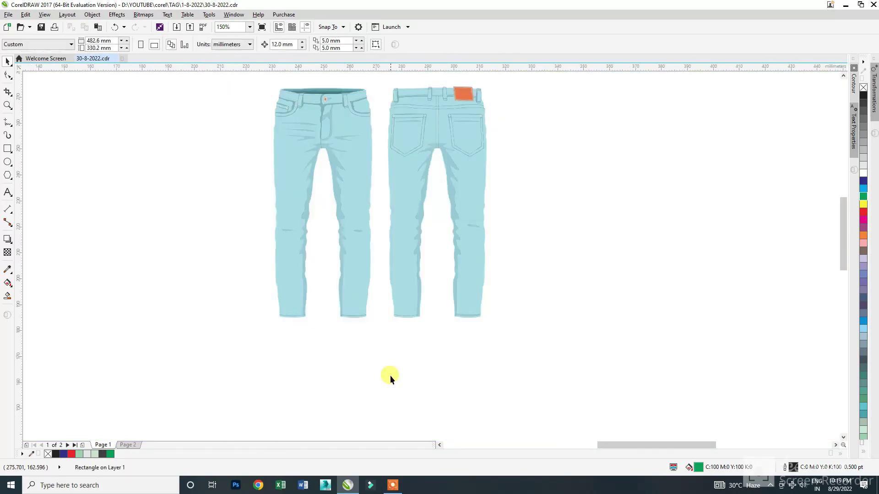
Move the grouped jeans artwork toward the right side of the page, clear of the tag design
{"action": "scroll", "coordinate": [430, 302], "scroll_direction": "down", "scroll_amount": 1}
{"action": "scroll", "coordinate": [430, 298], "scroll_direction": "down", "scroll_amount": 3}
{"action": "left_click_drag", "start_coordinate": [359, 235], "coordinate": [452, 300]}
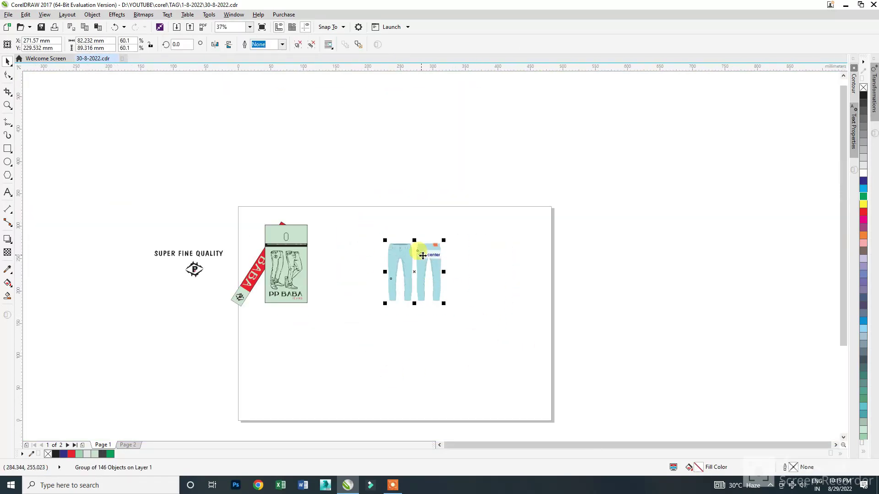
{"action": "left_click_drag", "start_coordinate": [416, 249], "coordinate": [498, 269]}
{"action": "left_click", "coordinate": [393, 275]}
Draw a rectangle about 103 mm wide and 131 mm high and place it between the tag and the jeans
{"action": "left_click", "coordinate": [7, 148]}
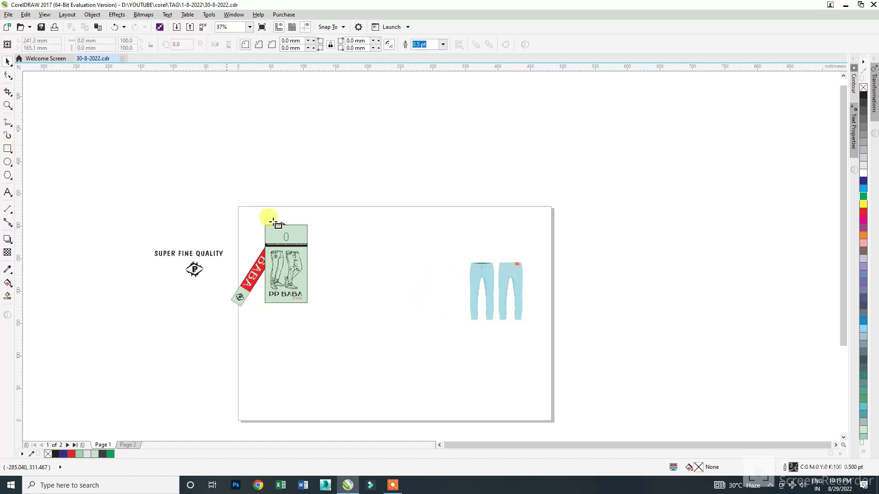
{"action": "left_click_drag", "start_coordinate": [396, 232], "coordinate": [463, 317]}
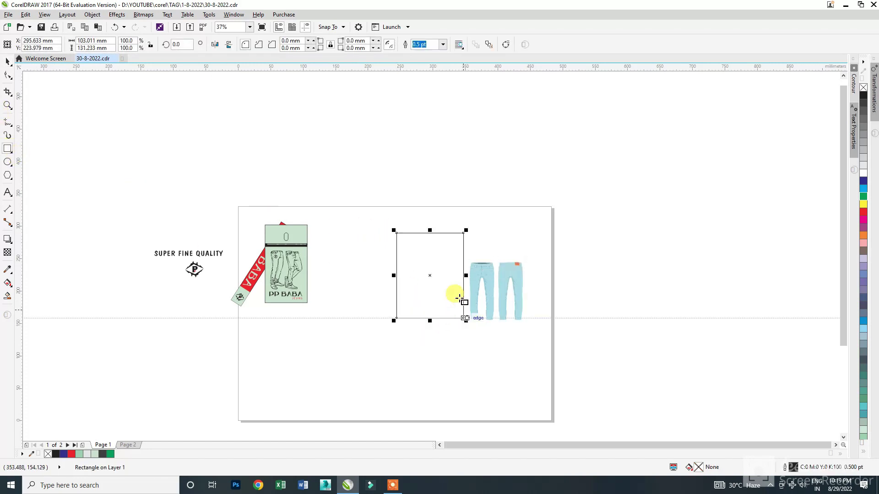
{"action": "key", "text": "space"}
{"action": "left_click_drag", "start_coordinate": [418, 269], "coordinate": [375, 275]}
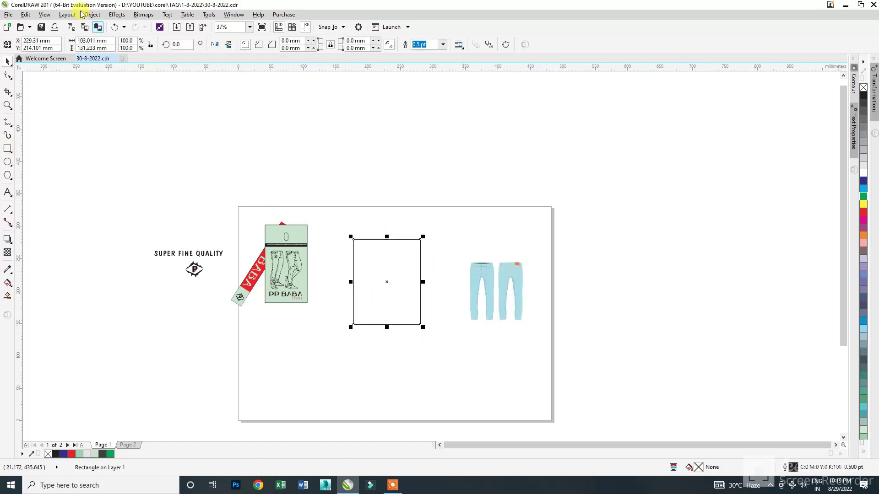
Resize the rectangle first to 90 × 100 mm and finally to 80 mm wide and 105 mm high
{"action": "left_click", "coordinate": [109, 41]}
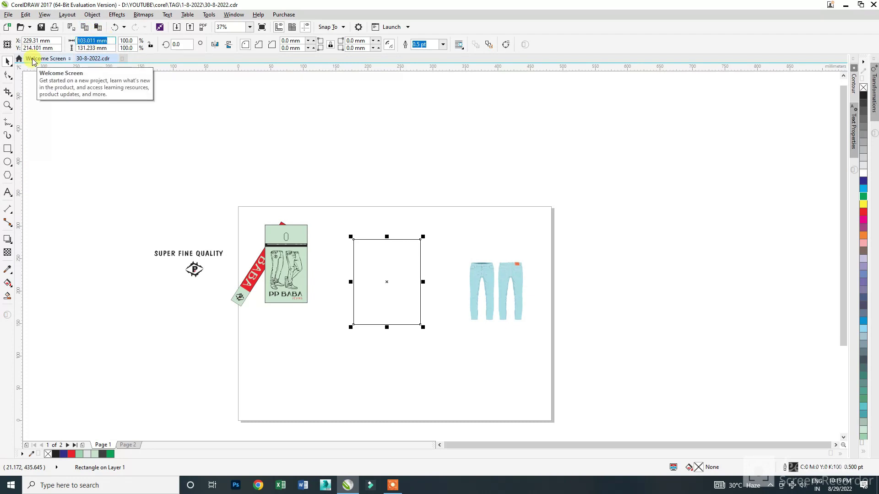
{"action": "key", "text": "Return"}
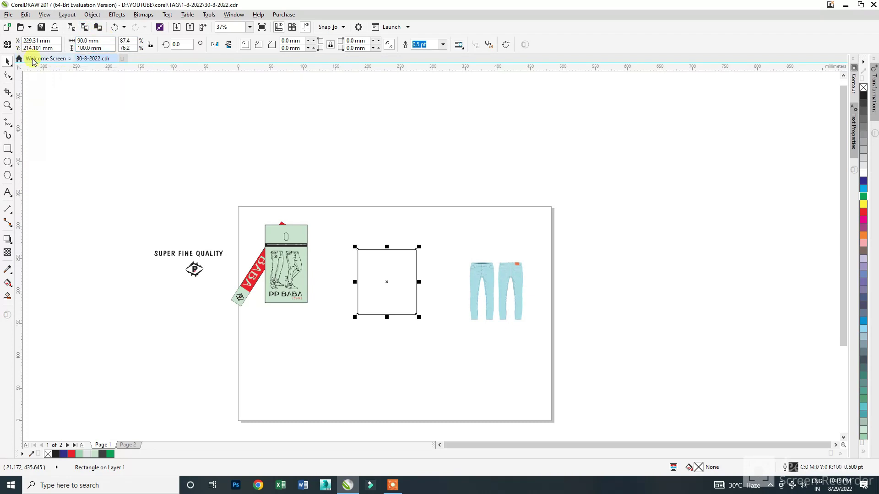
{"action": "scroll", "coordinate": [369, 251], "scroll_direction": "up", "scroll_amount": 2}
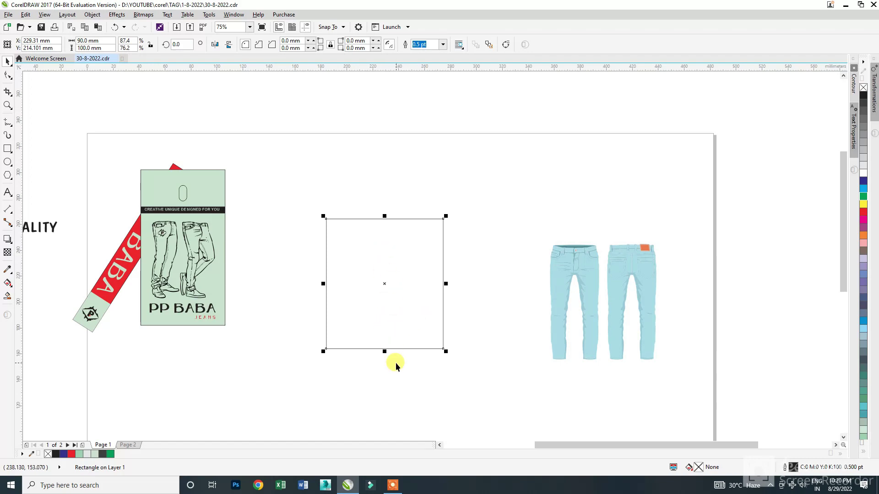
{"action": "left_click", "coordinate": [107, 40]}
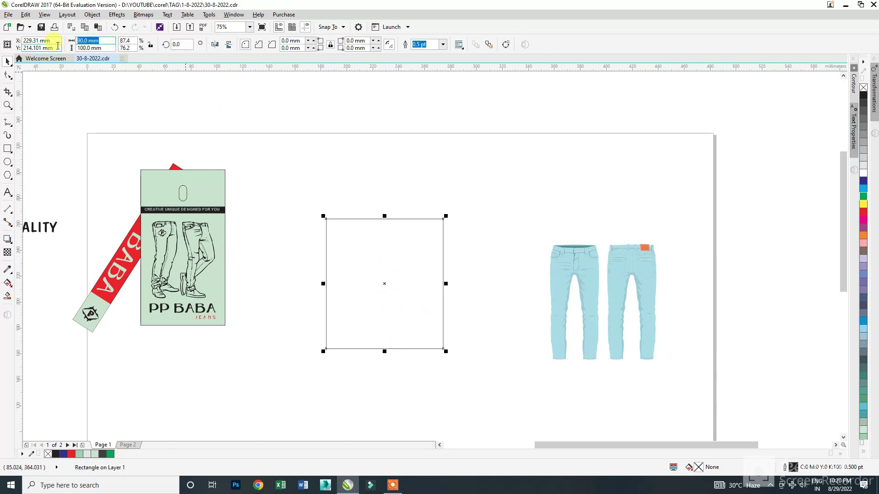
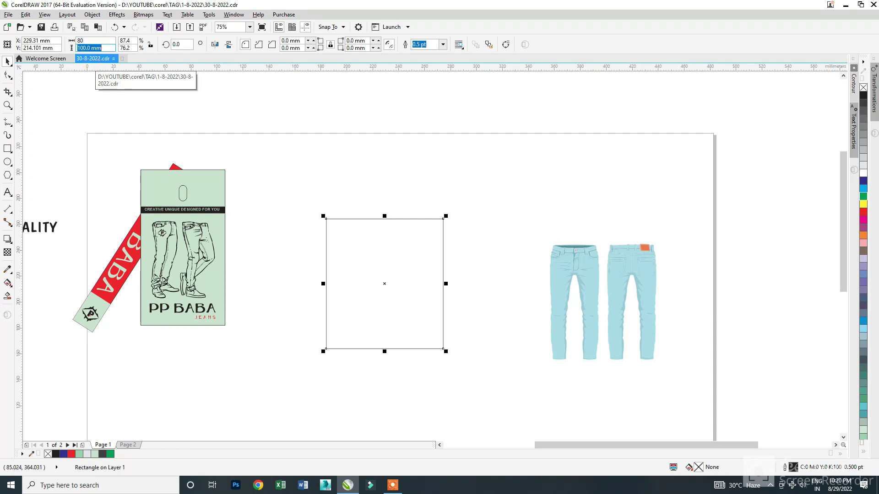
{"action": "key", "text": "Return"}
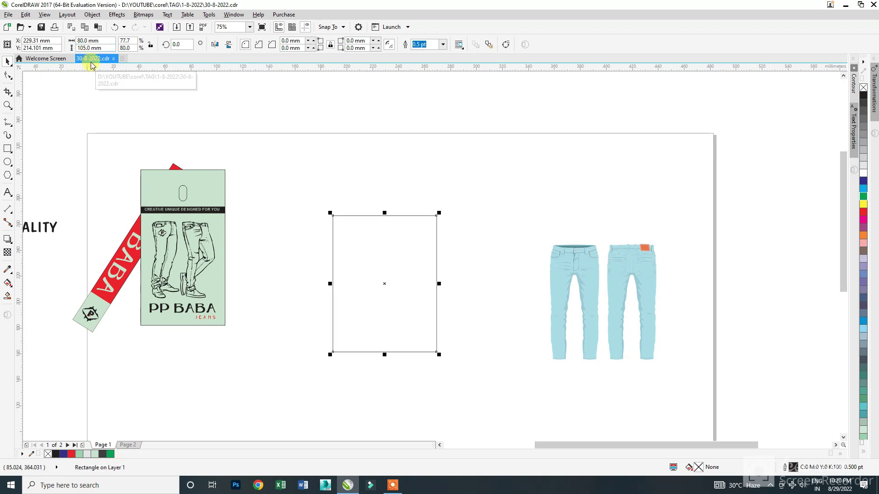
{"action": "left_click", "coordinate": [533, 205]}
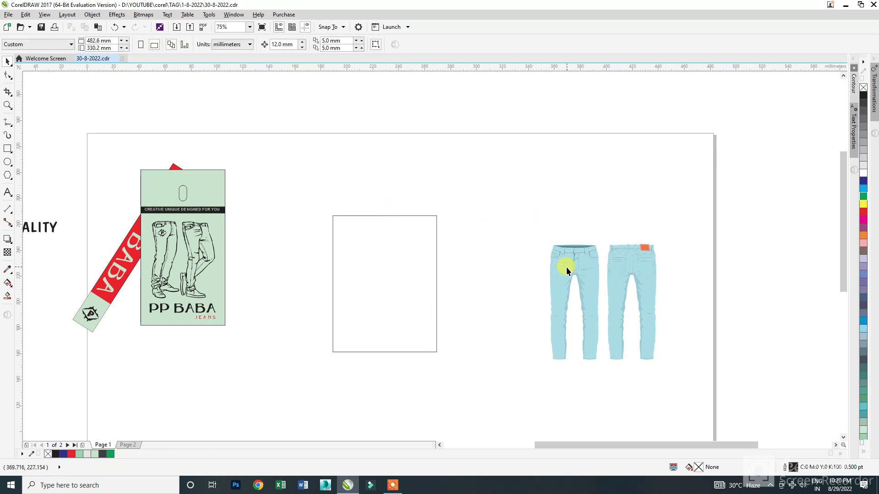
Move the jeans artwork into the rectangle and scale it down proportionally to fit inside
{"action": "left_click_drag", "start_coordinate": [564, 264], "coordinate": [353, 251]}
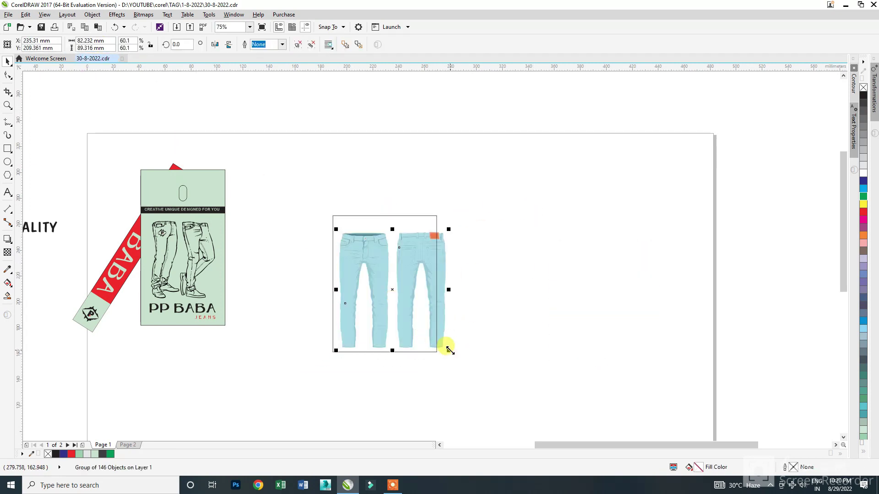
{"action": "left_click_drag", "start_coordinate": [450, 350], "coordinate": [417, 309]}
{"action": "left_click", "coordinate": [473, 329]}
{"action": "scroll", "coordinate": [394, 268], "scroll_direction": "up", "scroll_amount": 1}
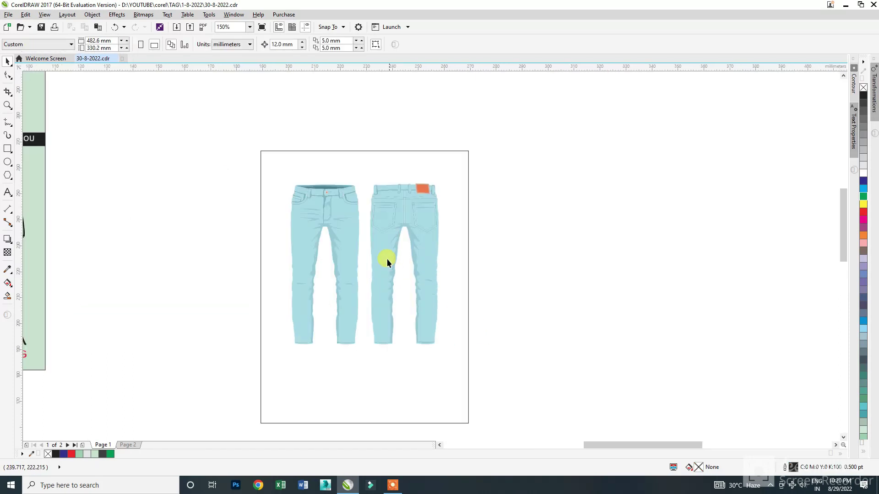
Centre the jeans horizontally within the rectangle and shift them down slightly
{"action": "left_click", "coordinate": [387, 262]}
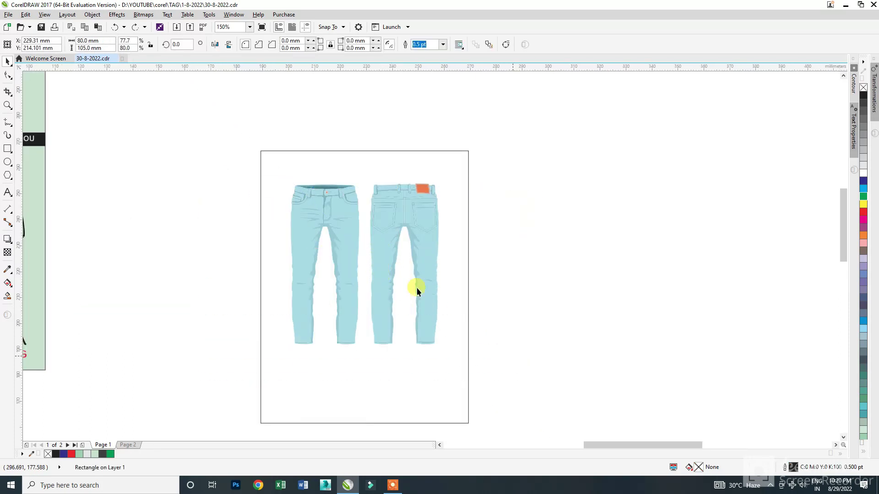
{"action": "left_click_drag", "start_coordinate": [213, 178], "coordinate": [391, 264]}
{"action": "left_click_drag", "start_coordinate": [523, 366], "coordinate": [525, 367]}
{"action": "left_click_drag", "start_coordinate": [379, 222], "coordinate": [386, 242]}
{"action": "left_click", "coordinate": [498, 262]}
{"action": "key", "text": "F3"}
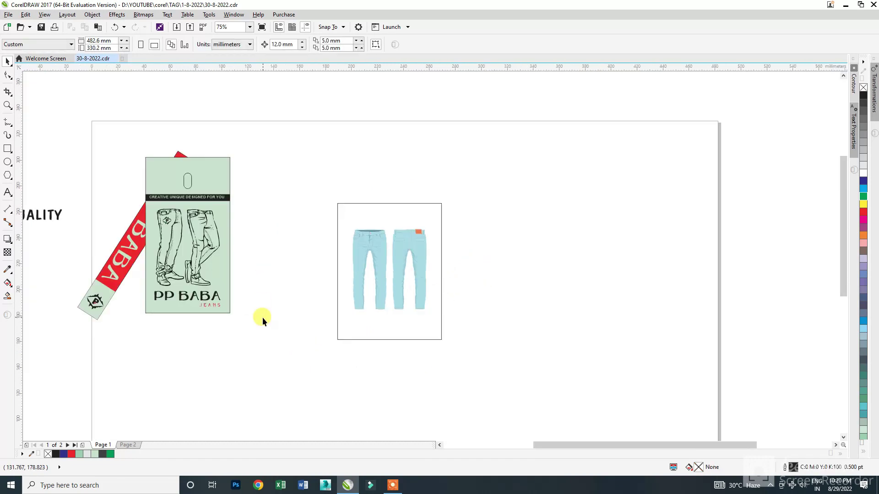
Duplicate the PP BABA JEANS lettering from the tag and centre the copy horizontally on the new rectangle
{"action": "left_click", "coordinate": [192, 305]}
{"action": "left_click", "coordinate": [201, 306], "text": "ctrl"}
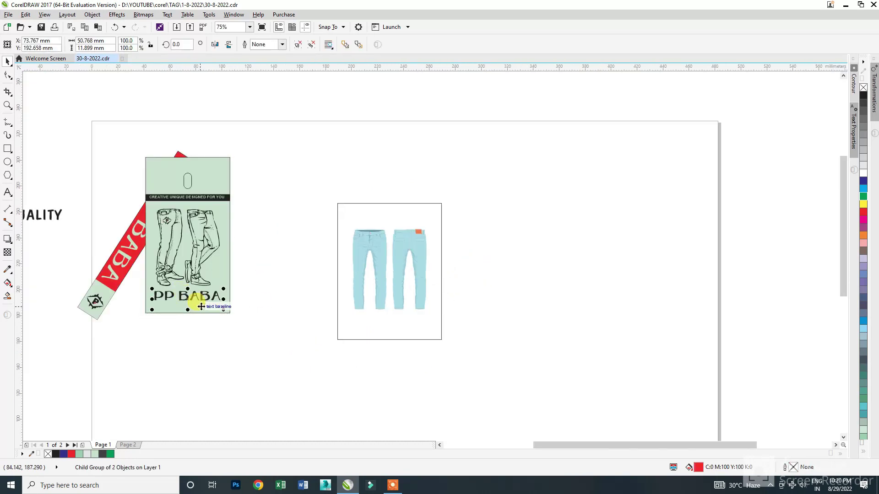
{"action": "key", "text": "ctrl+v"}
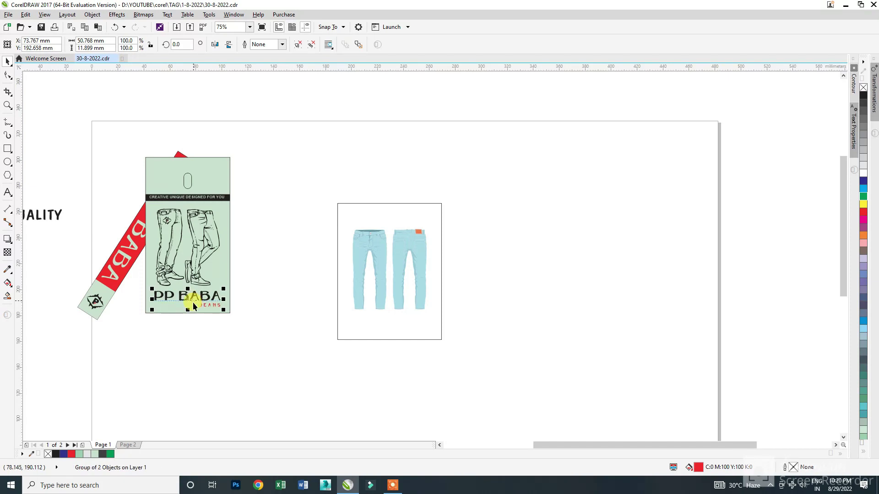
{"action": "left_click", "coordinate": [377, 324], "text": "shift"}
{"action": "key", "text": "c"}
{"action": "left_click", "coordinate": [495, 325]}
Raise the jeans slightly and place the copied PP BABA JEANS lettering below them inside the rectangle
{"action": "scroll", "coordinate": [401, 333], "scroll_direction": "up", "scroll_amount": 1}
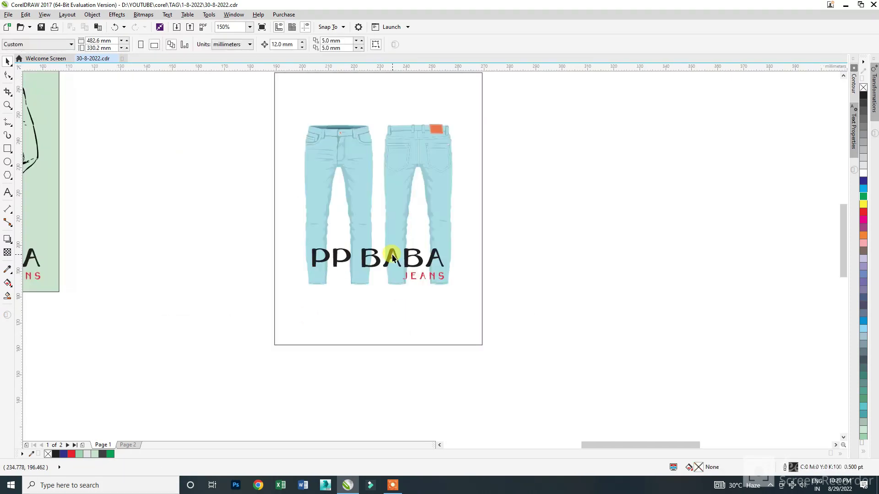
{"action": "left_click_drag", "start_coordinate": [392, 257], "coordinate": [403, 243]}
{"action": "left_click", "coordinate": [342, 322]}
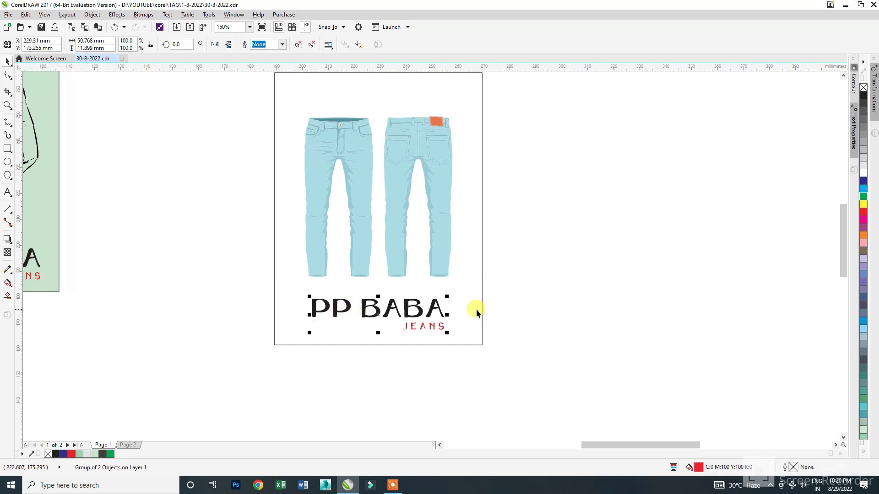
Ungroup the copied lettering, set PP BABA in Arial Rounded MT Bold and enlarge it to about 63 mm wide
{"action": "key", "text": "ctrl+u"}
{"action": "left_click", "coordinate": [567, 311]}
{"action": "left_click", "coordinate": [399, 303]}
{"action": "left_click", "coordinate": [409, 308]}
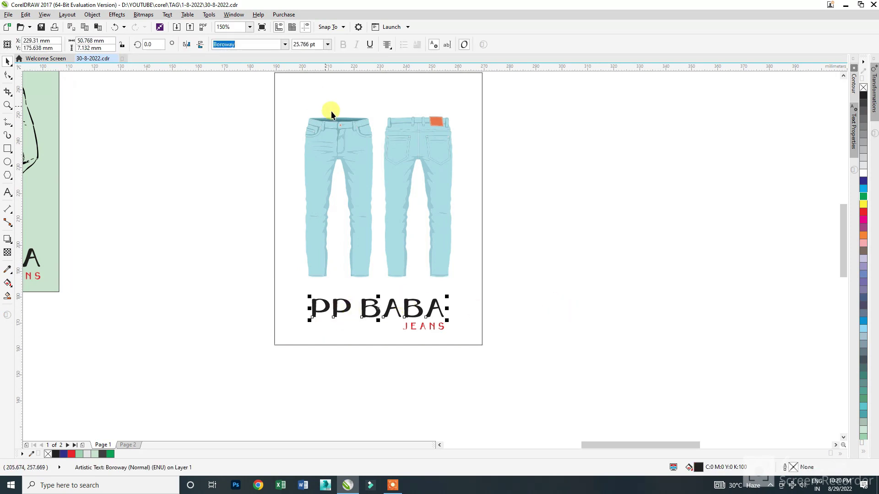
{"action": "left_click", "coordinate": [283, 45]}
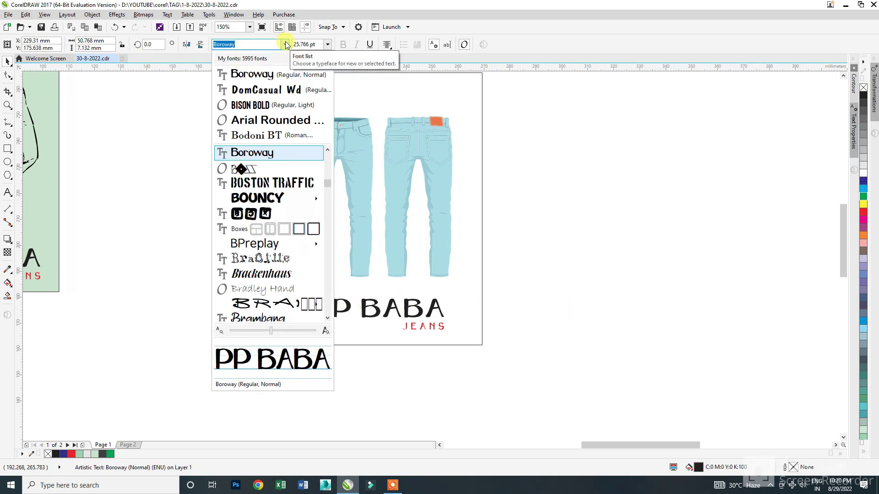
{"action": "left_click", "coordinate": [281, 120]}
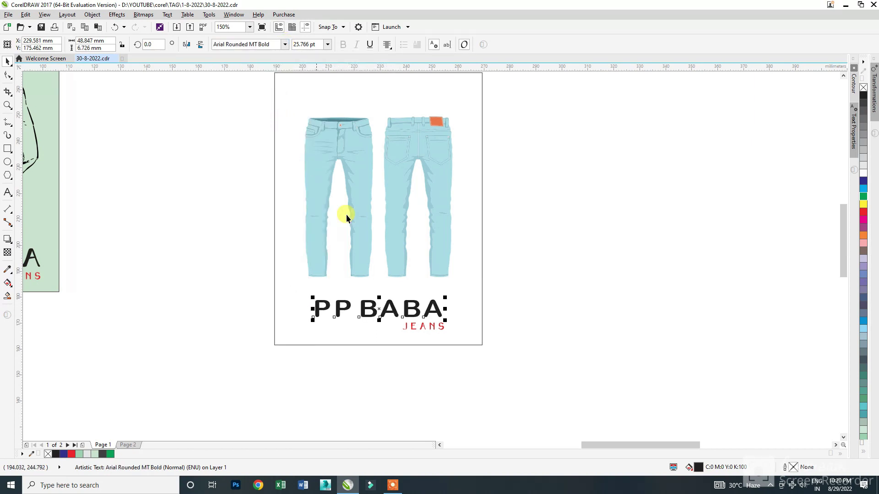
{"action": "scroll", "coordinate": [455, 332], "scroll_direction": "up", "scroll_amount": 2}
{"action": "left_click_drag", "start_coordinate": [434, 312], "coordinate": [471, 341]}
Set the red JEANS text below PP BABA in Arial Rounded MT Bold
{"action": "left_click", "coordinate": [430, 329]}
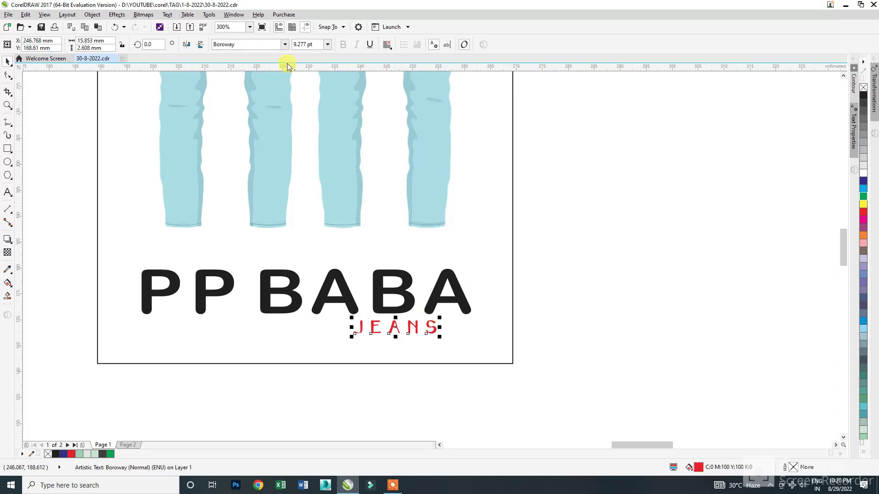
{"action": "left_click", "coordinate": [285, 45]}
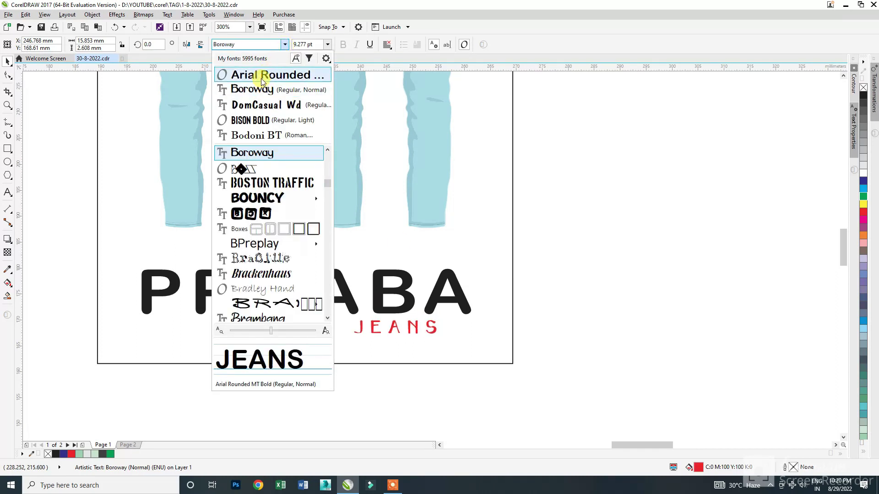
{"action": "left_click", "coordinate": [263, 80]}
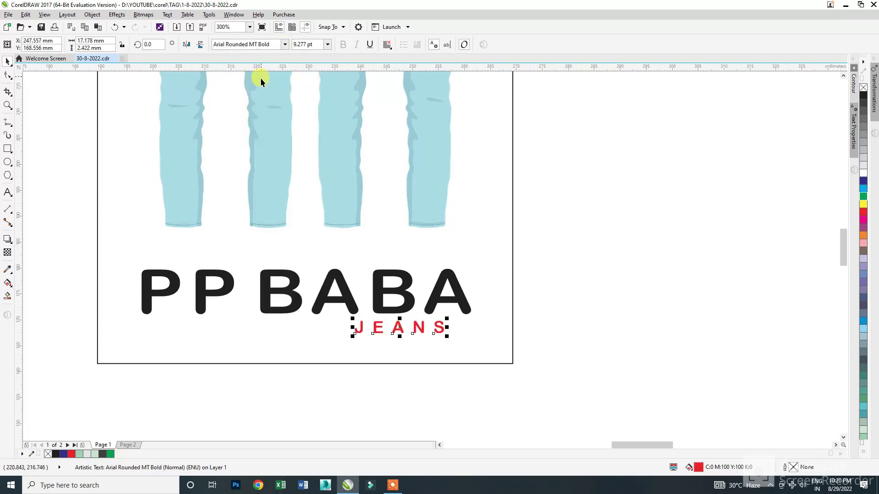
Align JEANS with the right edge of PP BABA and move it down slightly
{"action": "left_click", "coordinate": [409, 298], "text": "shift"}
{"action": "key", "text": "r"}
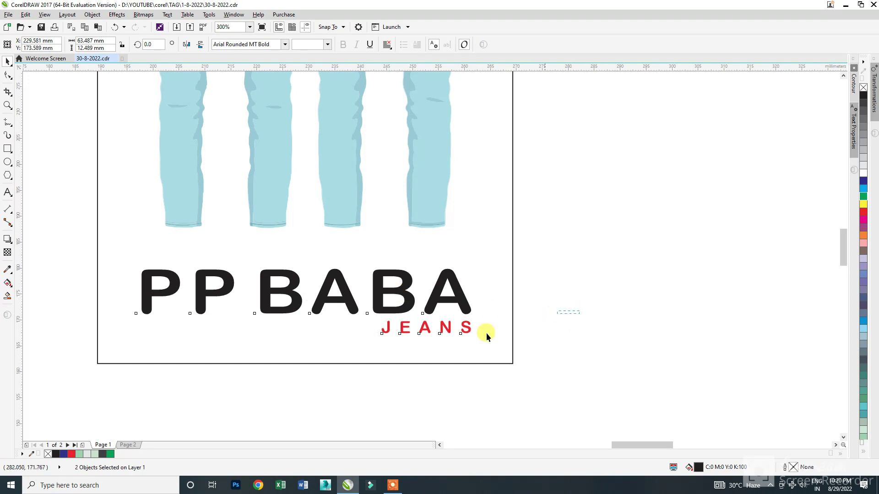
{"action": "left_click", "coordinate": [372, 298], "text": "shift"}
{"action": "left_click_drag", "start_coordinate": [420, 326], "coordinate": [422, 332]}
{"action": "left_click", "coordinate": [579, 356]}
Widen the letter spacing of JEANS considerably and centre the word horizontally under PP BABA
{"action": "scroll", "coordinate": [544, 362], "scroll_direction": "down", "scroll_amount": 2}
{"action": "left_click_drag", "start_coordinate": [538, 369], "coordinate": [428, 325]}
{"action": "key", "text": "F10"}
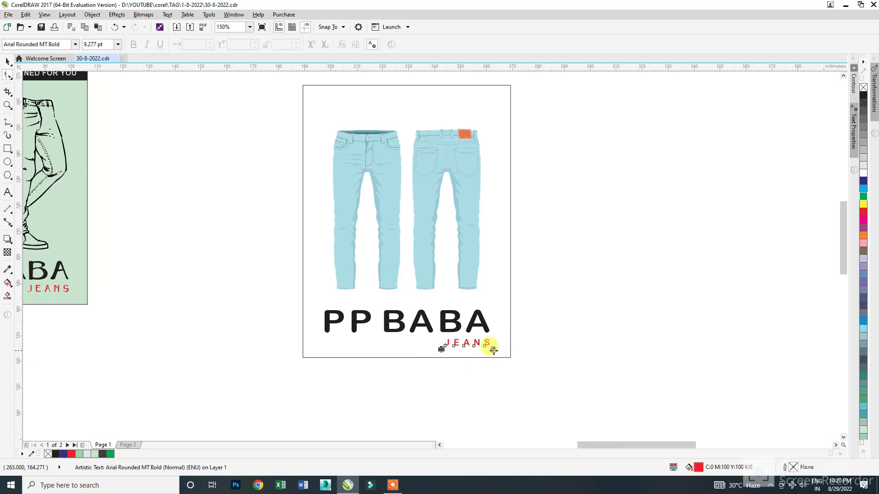
{"action": "left_click_drag", "start_coordinate": [493, 350], "coordinate": [592, 358]}
{"action": "key", "text": "space"}
{"action": "left_click", "coordinate": [487, 329], "text": "shift"}
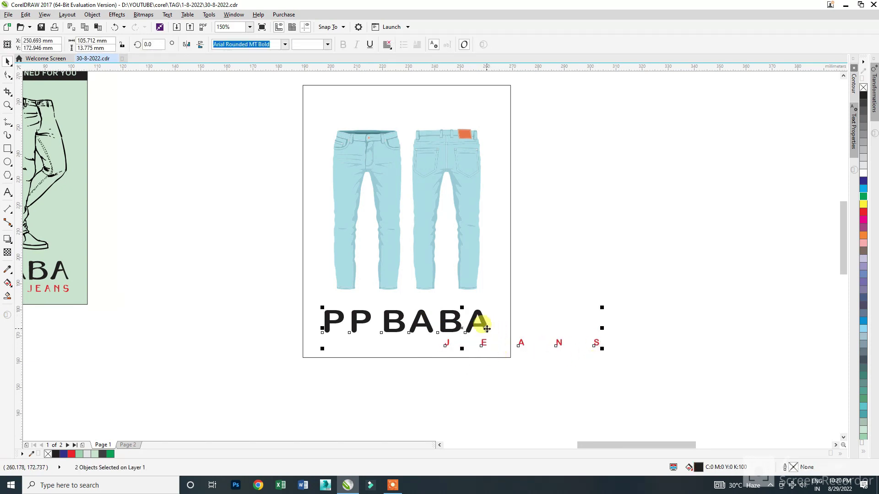
{"action": "key", "text": "c"}
{"action": "left_click", "coordinate": [542, 345]}
{"action": "scroll", "coordinate": [454, 344], "scroll_direction": "up", "scroll_amount": 2}
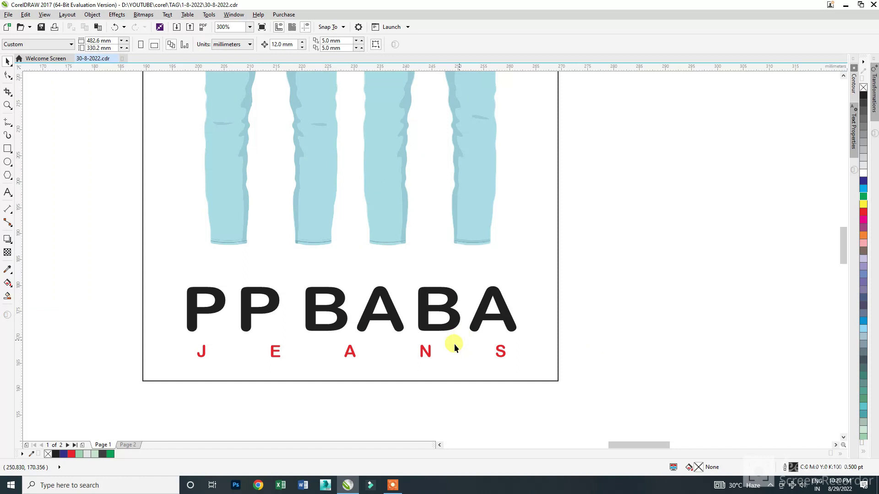
Tighten the letter spacing of JEANS to about 50 mm overall width and recentre it under PP BABA
{"action": "left_click", "coordinate": [425, 355]}
{"action": "left_click_drag", "start_coordinate": [507, 358], "coordinate": [455, 362]}
{"action": "key", "text": "space"}
{"action": "left_click", "coordinate": [476, 324], "text": "shift"}
{"action": "key", "text": "c"}
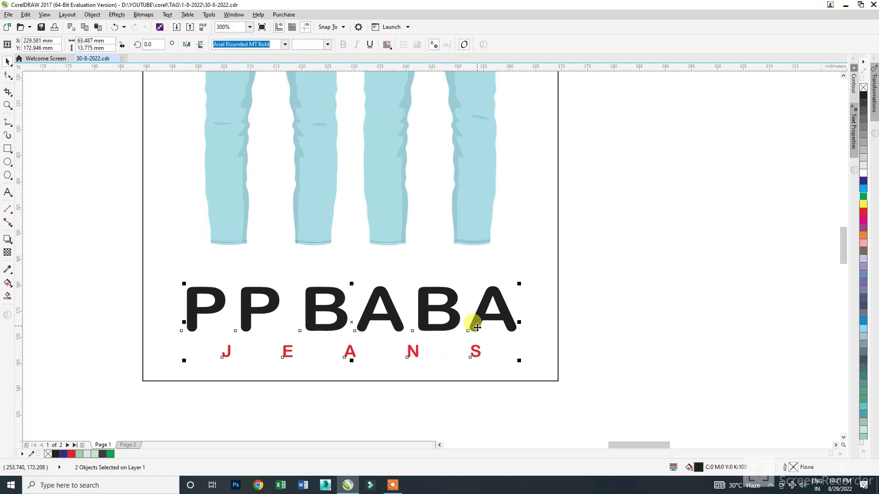
Enlarge JEANS proportionally about its centre to about 62 mm wide, nearly matching the width of PP BABA
{"action": "left_click", "coordinate": [478, 353]}
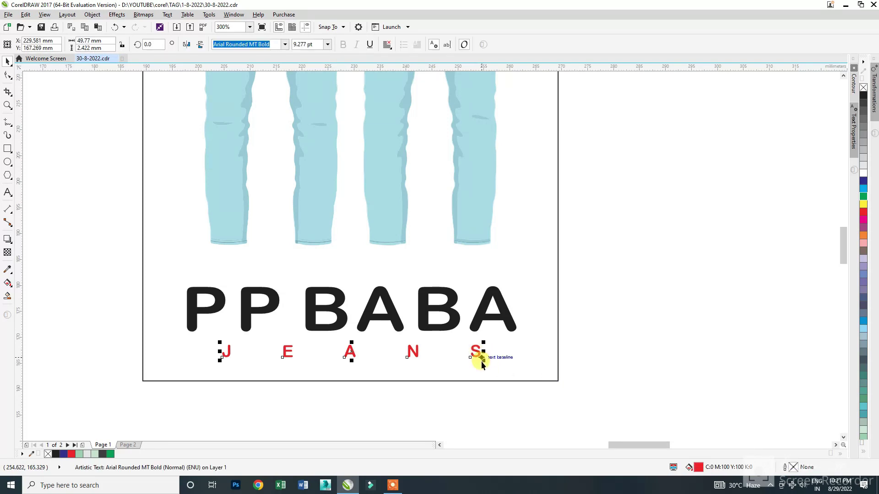
{"action": "left_click_drag", "start_coordinate": [482, 363], "coordinate": [513, 370]}
{"action": "left_click", "coordinate": [605, 373]}
{"action": "left_click", "coordinate": [488, 353]}
{"action": "key", "text": "ctrl+z"}
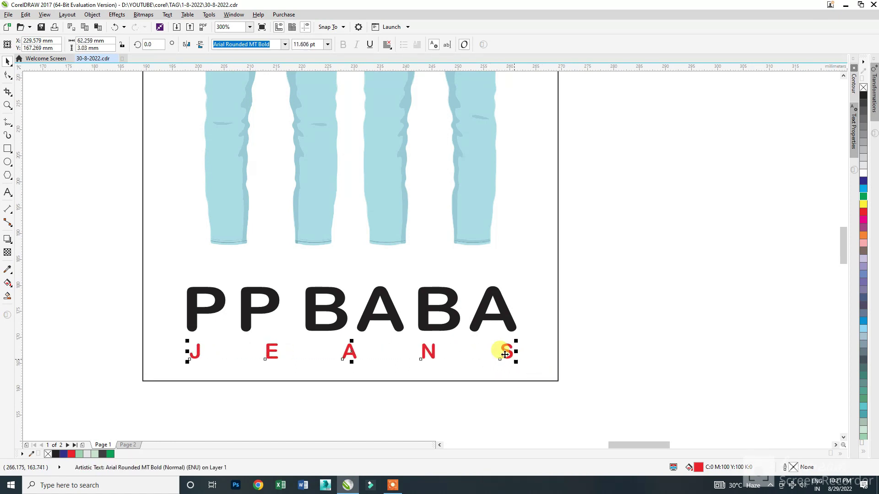
Nudge PP BABA up toward the jeans and move JEANS up slightly beneath it
{"action": "left_click", "coordinate": [447, 323]}
{"action": "key", "text": "Up"}
{"action": "key", "text": "Up"}
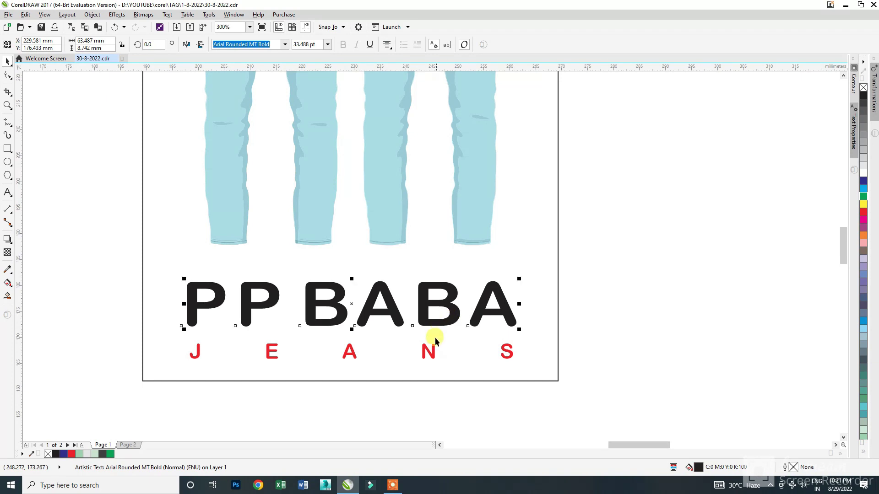
{"action": "left_click_drag", "start_coordinate": [433, 353], "coordinate": [434, 347]}
{"action": "left_click", "coordinate": [638, 347]}
{"action": "scroll", "coordinate": [409, 370], "scroll_direction": "down", "scroll_amount": 2}
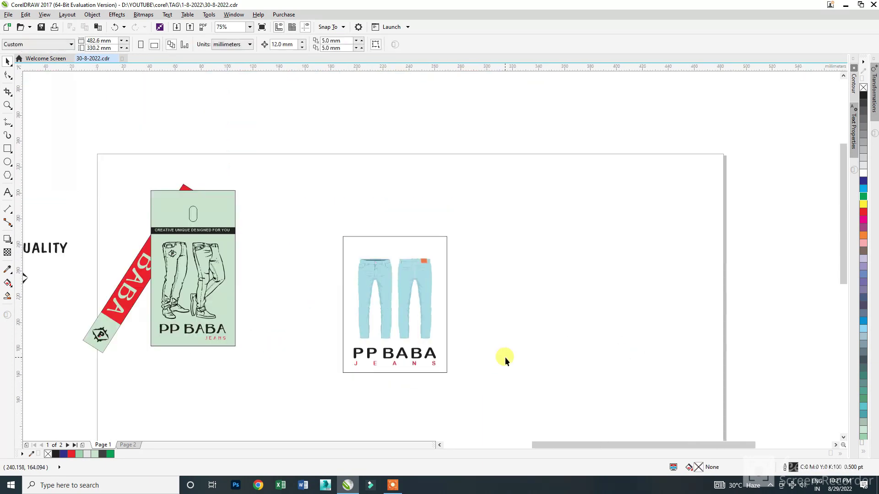
Copy the green tag's hanging slot, place it above the new jeans panel and set its size to 7 × 7 mm
{"action": "left_click", "coordinate": [195, 214]}
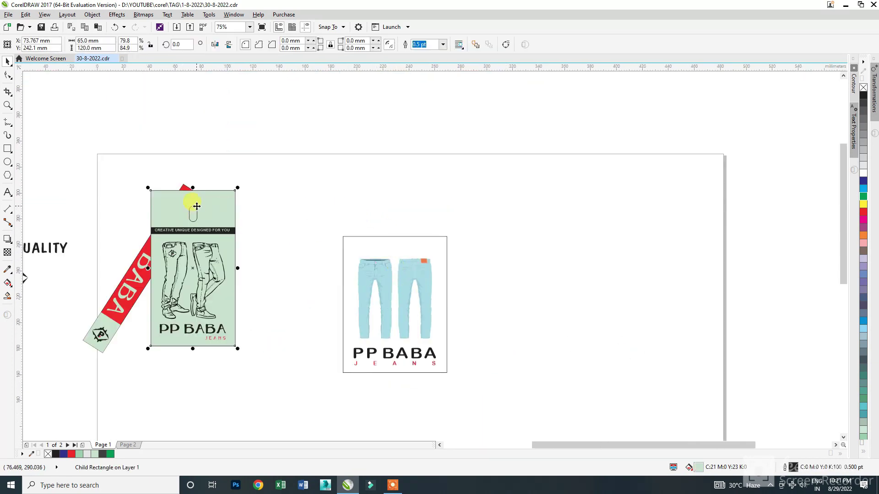
{"action": "key", "text": "ctrl+c"}
{"action": "key", "text": "ctrl+v"}
{"action": "left_click_drag", "start_coordinate": [196, 208], "coordinate": [390, 211]}
{"action": "double_click", "coordinate": [108, 43]}
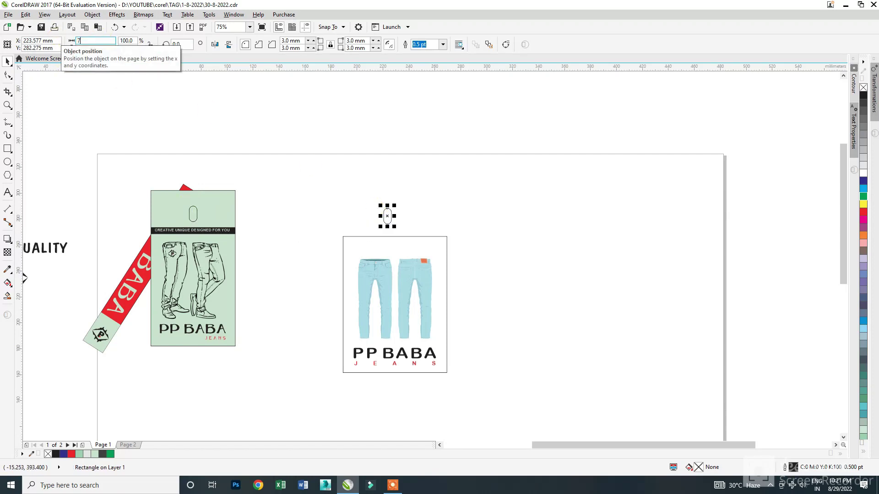
{"action": "type", "text": "7"}
{"action": "key", "text": "Return"}
Align the round hole to the panel's horizontal centre and upper edge, and nudge it down 12 mm
{"action": "left_click", "coordinate": [356, 240], "text": "shift"}
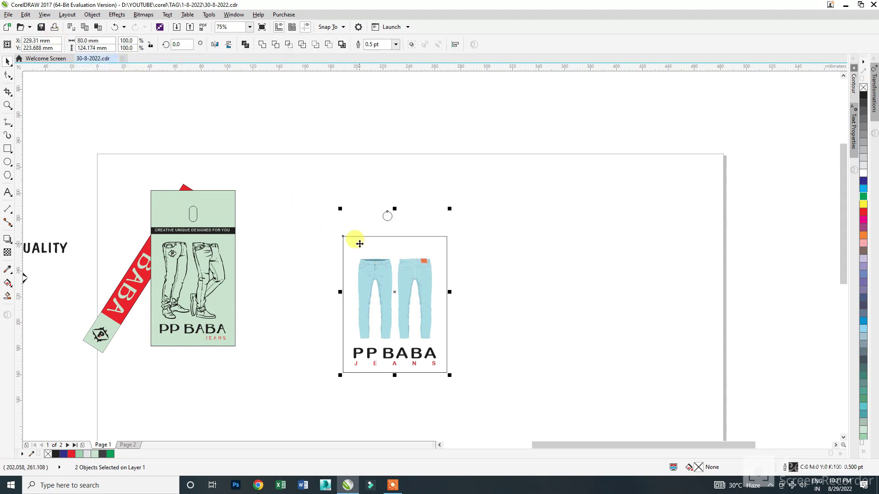
{"action": "key", "text": "t"}
{"action": "left_click_drag", "start_coordinate": [353, 183], "coordinate": [427, 273]}
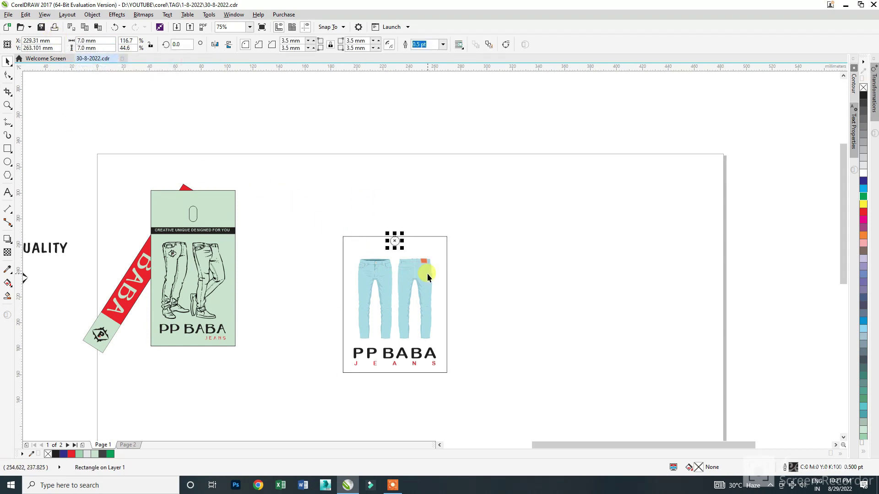
{"action": "key", "text": "Down"}
{"action": "left_click", "coordinate": [507, 270]}
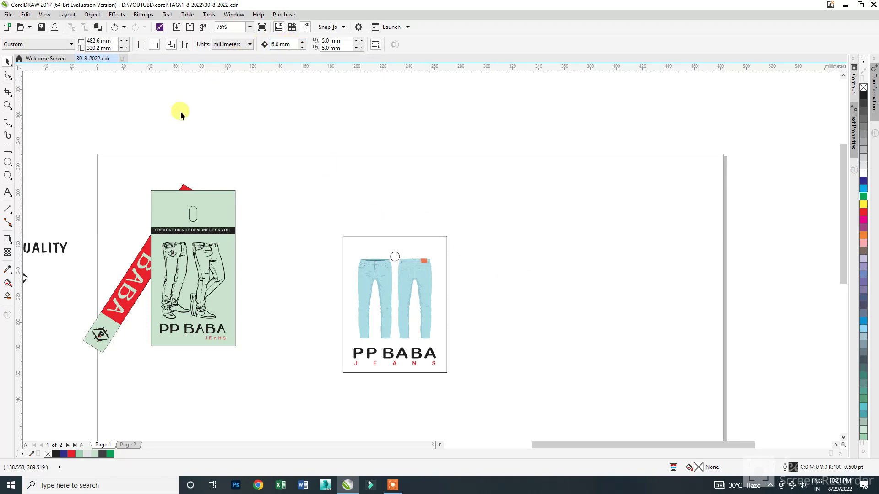
Realign the hole with the panel's upper edge and move it down 6 mm
{"action": "left_click", "coordinate": [395, 253]}
{"action": "left_click", "coordinate": [422, 237], "text": "shift"}
{"action": "key", "text": "t"}
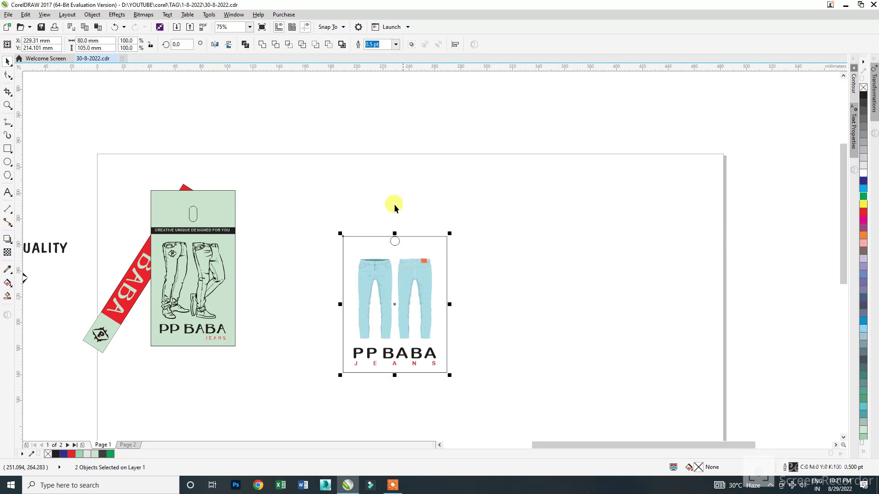
{"action": "left_click_drag", "start_coordinate": [376, 198], "coordinate": [438, 281]}
{"action": "left_click", "coordinate": [457, 280]}
{"action": "scroll", "coordinate": [396, 309], "scroll_direction": "up", "scroll_amount": 2}
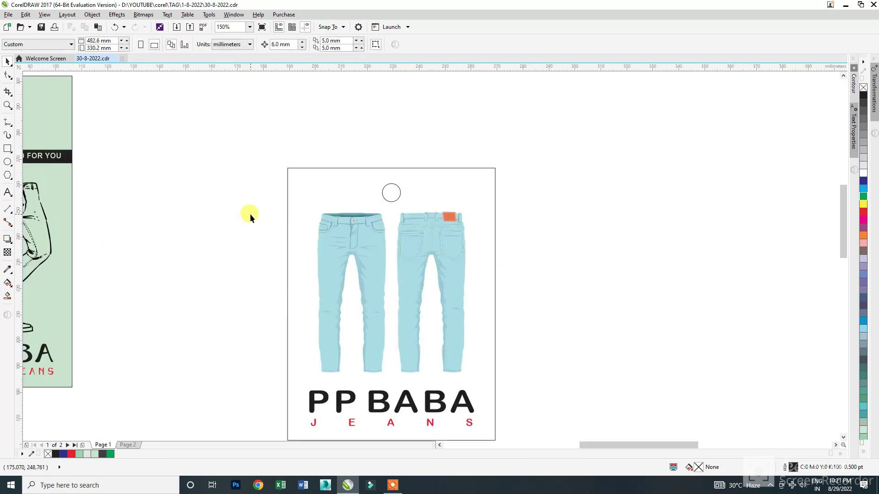
{"action": "scroll", "coordinate": [250, 213], "scroll_direction": "down", "scroll_amount": 2}
{"action": "scroll", "coordinate": [304, 308], "scroll_direction": "up", "scroll_amount": 2}
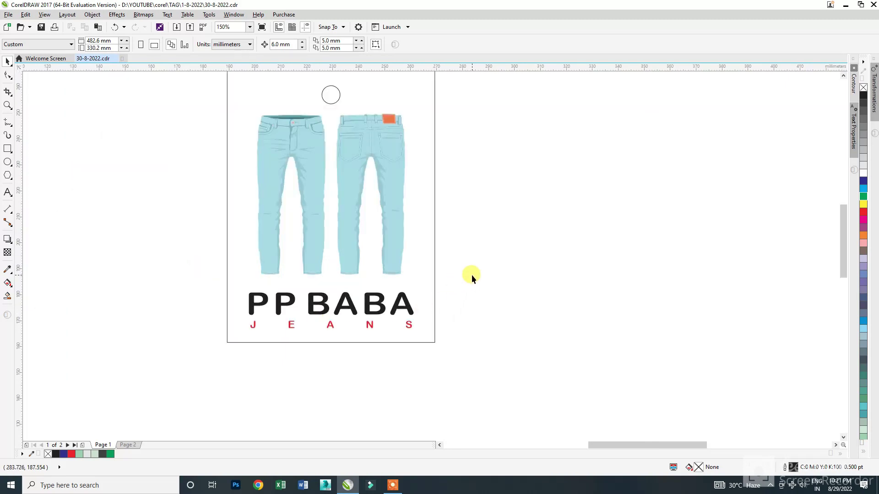
Place a copy of the diamond P emblem on the back-view jeans' orange waistband patch, scaled down to fit inside it
{"action": "left_click", "coordinate": [227, 216]}
{"action": "scroll", "coordinate": [267, 212], "scroll_direction": "down", "scroll_amount": 2}
{"action": "left_click", "coordinate": [194, 211]}
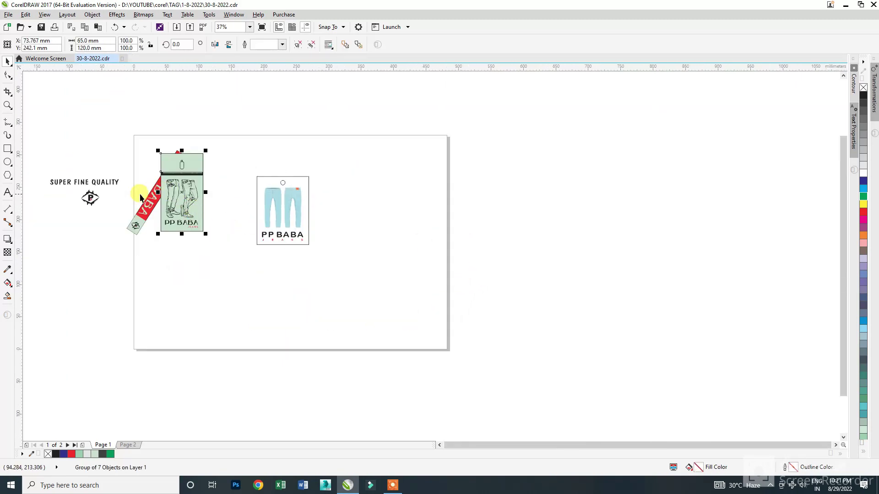
{"action": "left_click", "coordinate": [89, 201]}
{"action": "left_click_drag", "start_coordinate": [91, 206], "coordinate": [318, 201]}
{"action": "scroll", "coordinate": [290, 180], "scroll_direction": "up", "scroll_amount": 4}
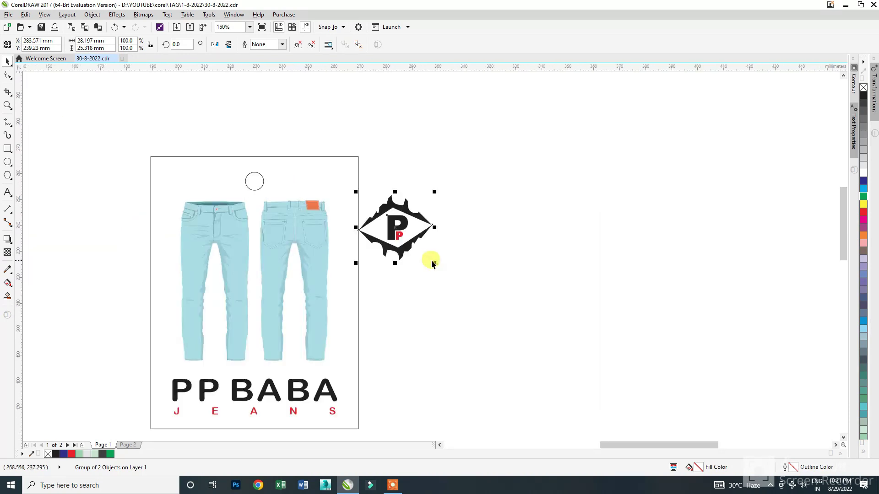
{"action": "left_click_drag", "start_coordinate": [436, 264], "coordinate": [376, 211]}
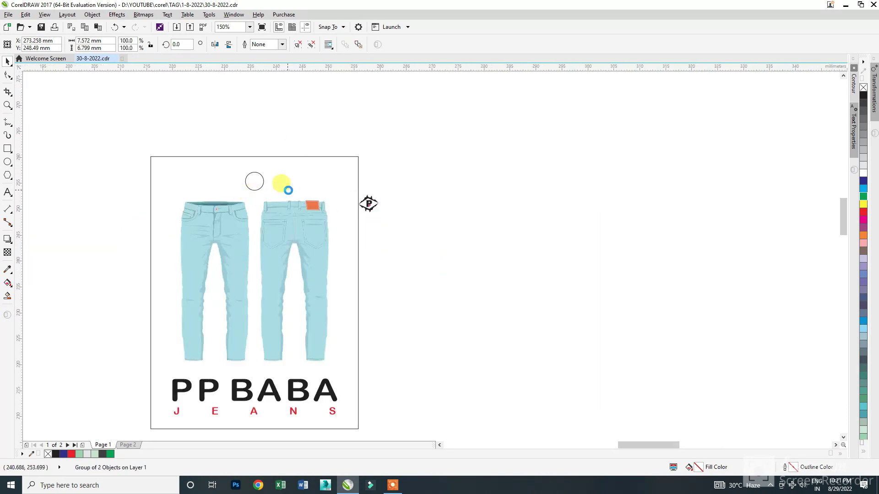
{"action": "scroll", "coordinate": [289, 191], "scroll_direction": "up", "scroll_amount": 4}
{"action": "left_click_drag", "start_coordinate": [648, 203], "coordinate": [386, 235]}
{"action": "scroll", "coordinate": [388, 241], "scroll_direction": "up", "scroll_amount": 4}
Fill the darker orange border directly around the waistband patch's centre with white
{"action": "left_click", "coordinate": [447, 221]}
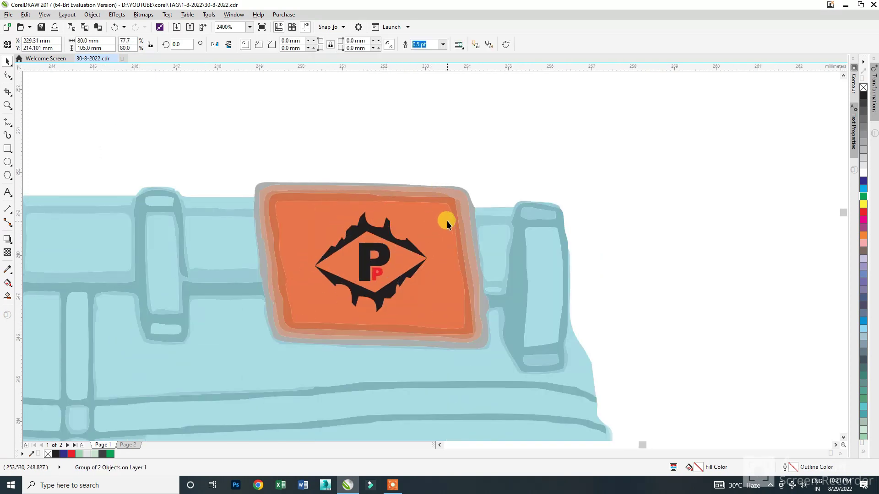
{"action": "left_click", "coordinate": [506, 205]}
{"action": "left_click", "coordinate": [446, 211]}
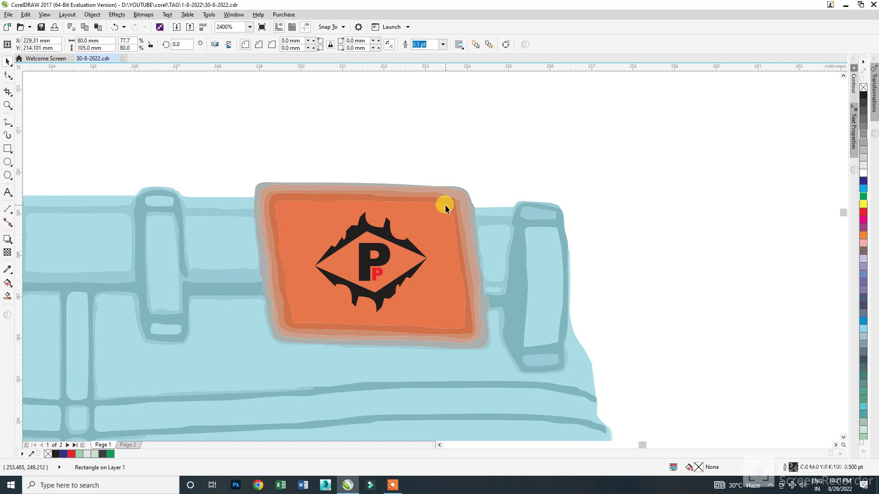
{"action": "left_click", "coordinate": [444, 205], "text": "ctrl"}
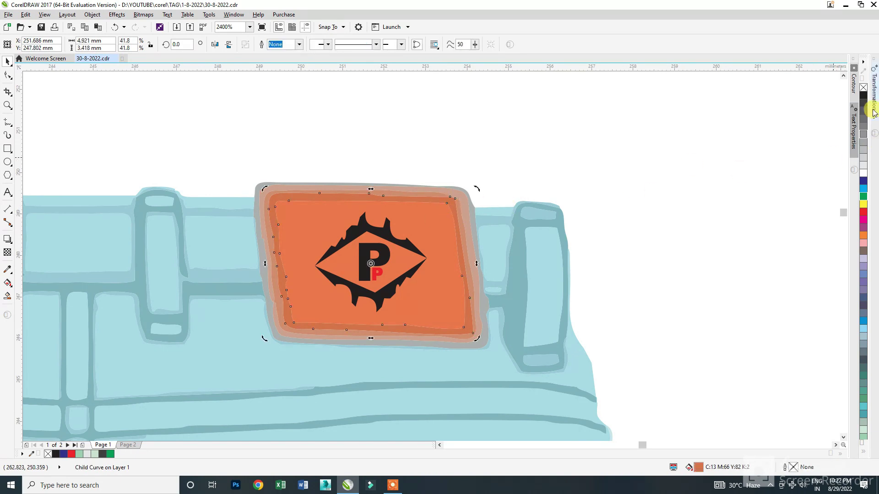
{"action": "left_click", "coordinate": [862, 174]}
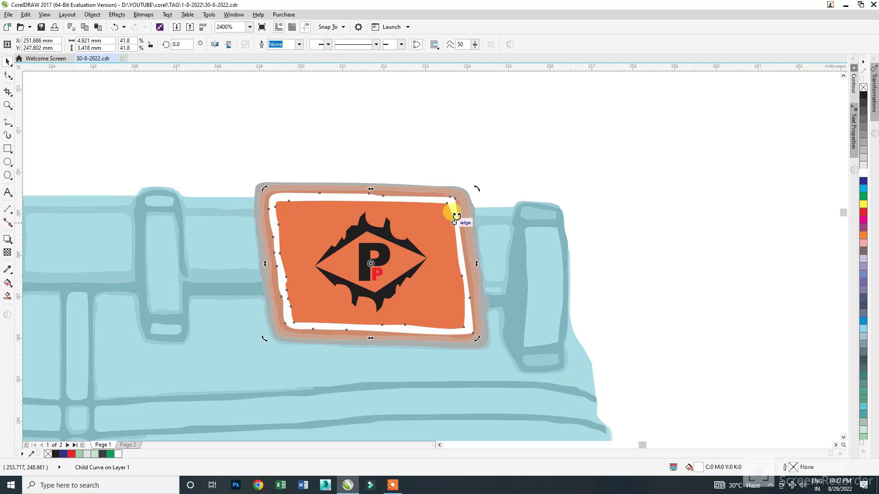
{"action": "left_click", "coordinate": [442, 218]}
{"action": "left_click", "coordinate": [8, 273]}
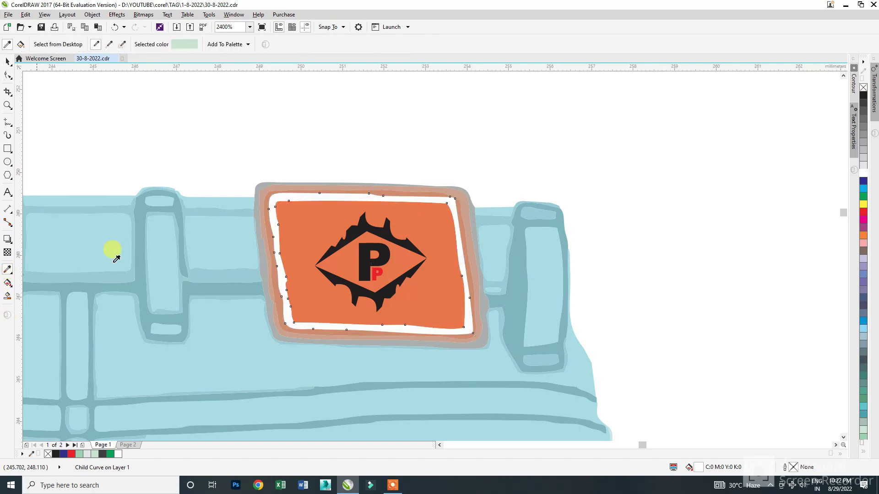
{"action": "scroll", "coordinate": [371, 206], "scroll_direction": "up", "scroll_amount": 2}
{"action": "left_click", "coordinate": [372, 185]}
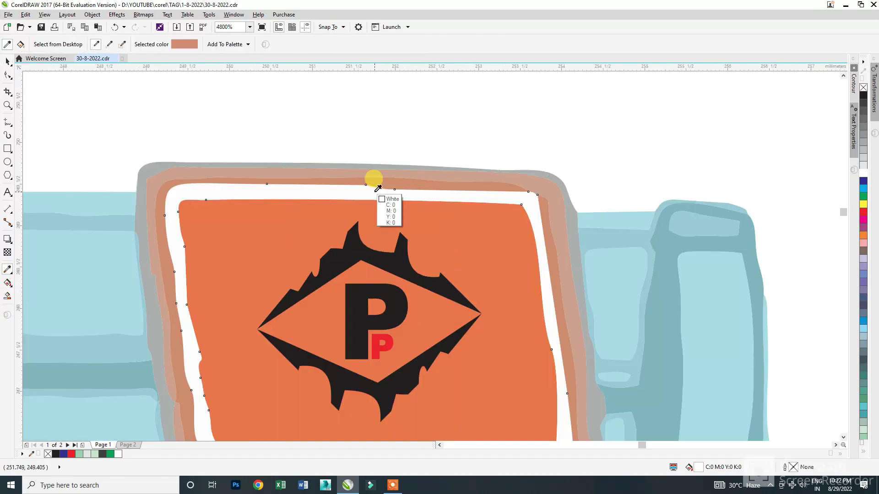
{"action": "left_click", "coordinate": [377, 192], "text": "shift"}
{"action": "left_click", "coordinate": [399, 188]}
{"action": "scroll", "coordinate": [378, 216], "scroll_direction": "down", "scroll_amount": 2}
{"action": "key", "text": "ctrl+z"}
{"action": "key", "text": "space"}
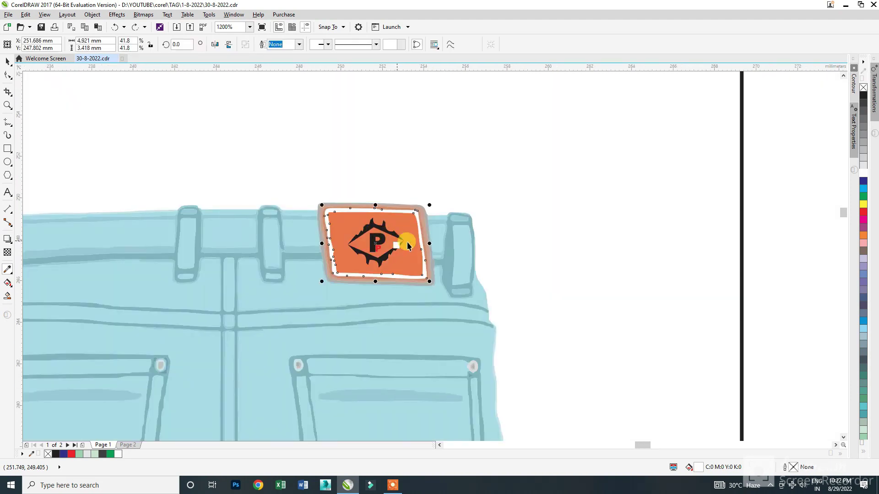
{"action": "scroll", "coordinate": [435, 200], "scroll_direction": "down", "scroll_amount": 2}
{"action": "left_click", "coordinate": [470, 219]}
{"action": "scroll", "coordinate": [463, 196], "scroll_direction": "down", "scroll_amount": 2}
{"action": "scroll", "coordinate": [416, 202], "scroll_direction": "down", "scroll_amount": 4}
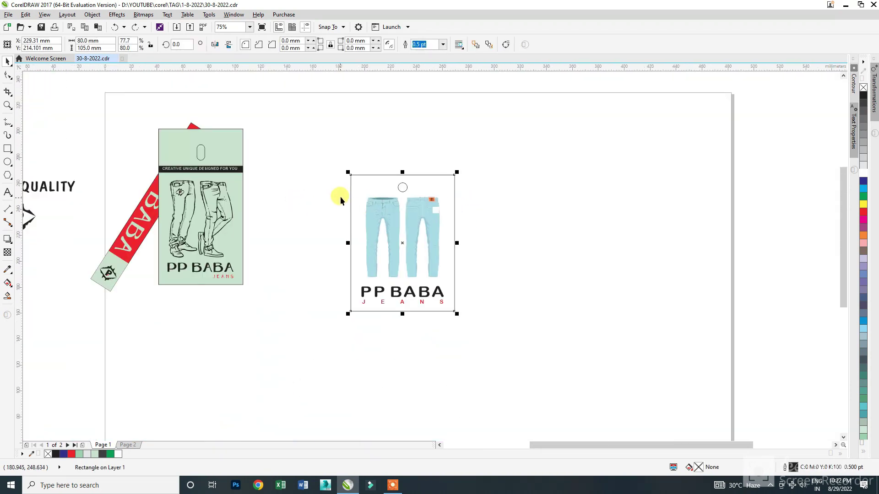
{"action": "left_click_drag", "start_coordinate": [348, 177], "coordinate": [499, 299]}
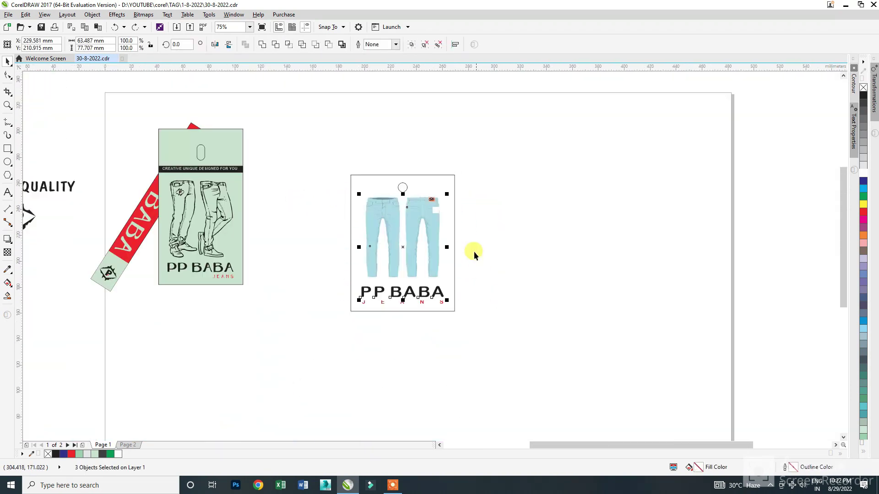
Sample the white border colour and apply it to the patch's orange centre and all its surrounding rings
{"action": "key", "text": "i"}
{"action": "scroll", "coordinate": [431, 198], "scroll_direction": "up", "scroll_amount": 8}
{"action": "scroll", "coordinate": [430, 198], "scroll_direction": "up", "scroll_amount": 2}
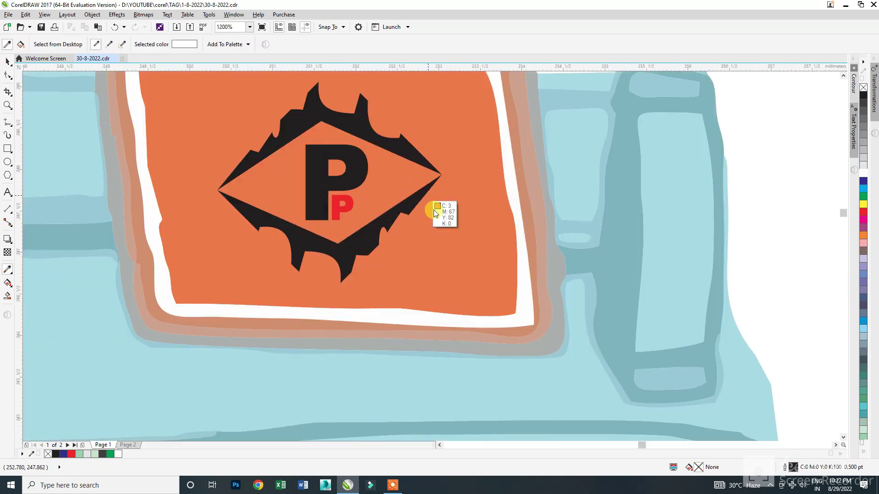
{"action": "left_click", "coordinate": [518, 322]}
{"action": "left_click", "coordinate": [495, 293]}
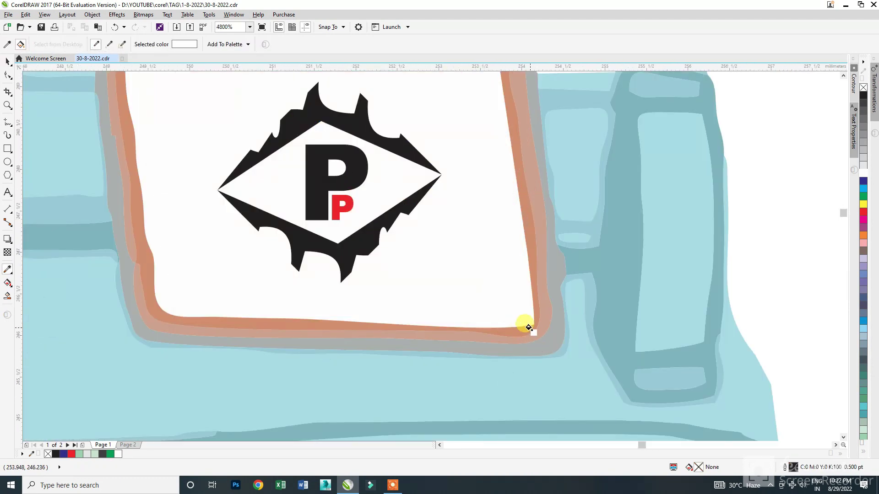
{"action": "left_click", "coordinate": [529, 327]}
{"action": "left_click", "coordinate": [531, 338]}
{"action": "left_click", "coordinate": [539, 345]}
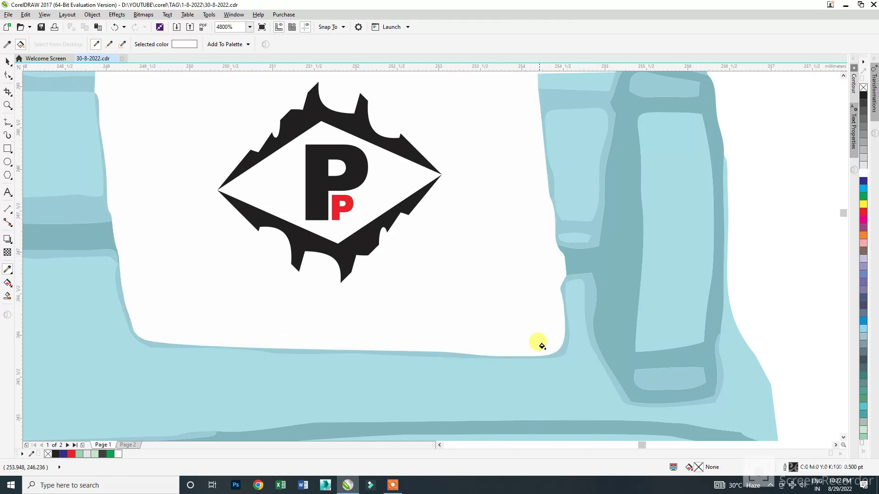
{"action": "scroll", "coordinate": [422, 310], "scroll_direction": "down", "scroll_amount": 2}
Give the outermost ring of the waistband patch a black hairline outline and a black fill
{"action": "key", "text": "space"}
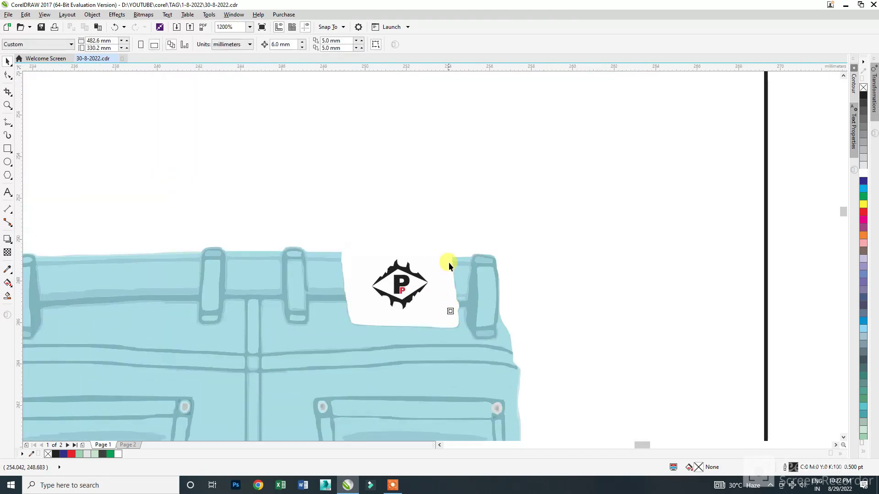
{"action": "scroll", "coordinate": [449, 263], "scroll_direction": "up", "scroll_amount": 1}
{"action": "left_click", "coordinate": [447, 251], "text": "ctrl"}
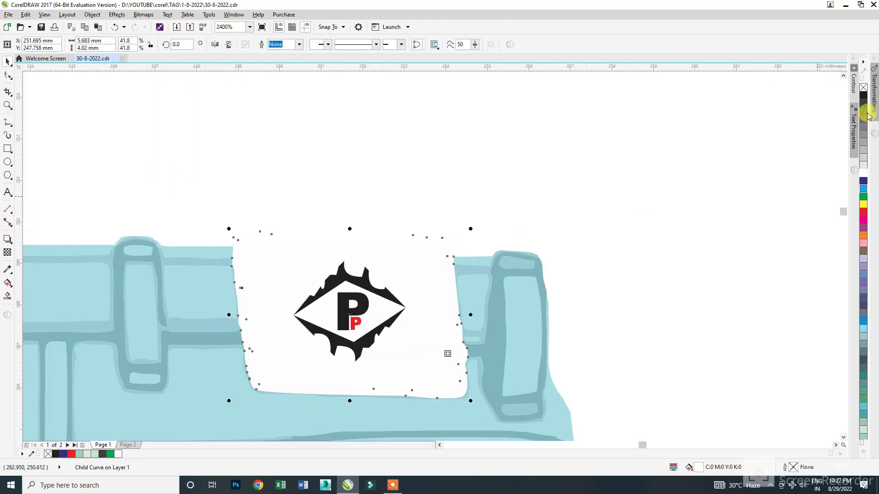
{"action": "right_click", "coordinate": [864, 94]}
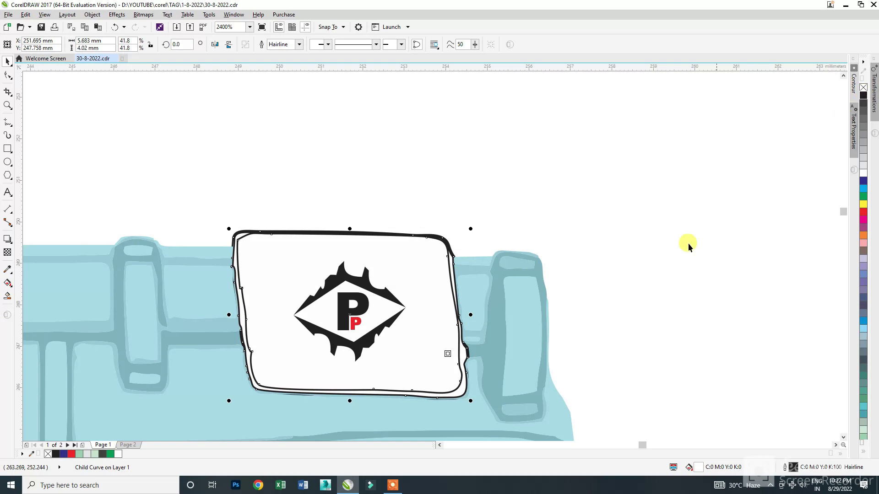
{"action": "left_click", "coordinate": [863, 95]}
{"action": "scroll", "coordinate": [439, 232], "scroll_direction": "down", "scroll_amount": 2}
{"action": "left_click", "coordinate": [652, 271]}
Place the SUPER FINE QUALITY text over the jeans on the panel and scale it proportionally to about 67 mm wide
{"action": "scroll", "coordinate": [554, 229], "scroll_direction": "down", "scroll_amount": 1}
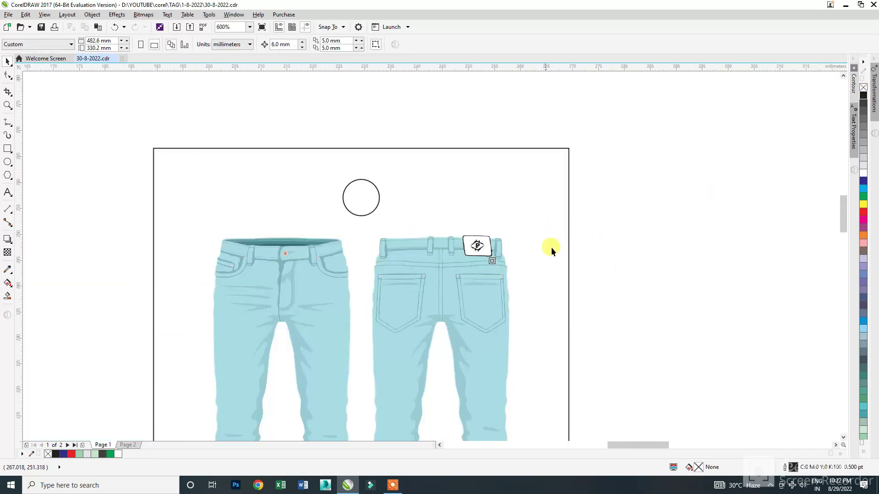
{"action": "scroll", "coordinate": [538, 251], "scroll_direction": "down", "scroll_amount": 1}
{"action": "scroll", "coordinate": [417, 216], "scroll_direction": "down", "scroll_amount": 1}
{"action": "scroll", "coordinate": [460, 224], "scroll_direction": "down", "scroll_amount": 1}
{"action": "scroll", "coordinate": [444, 227], "scroll_direction": "up", "scroll_amount": 1}
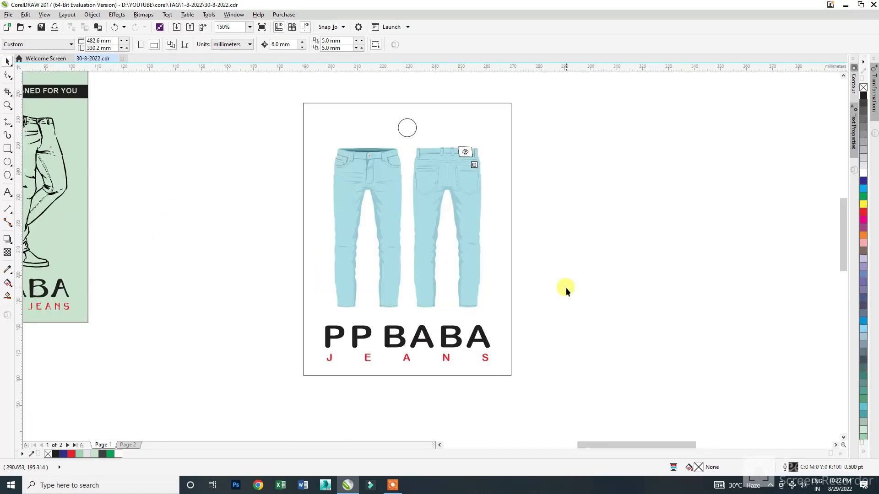
{"action": "scroll", "coordinate": [521, 275], "scroll_direction": "down", "scroll_amount": 1}
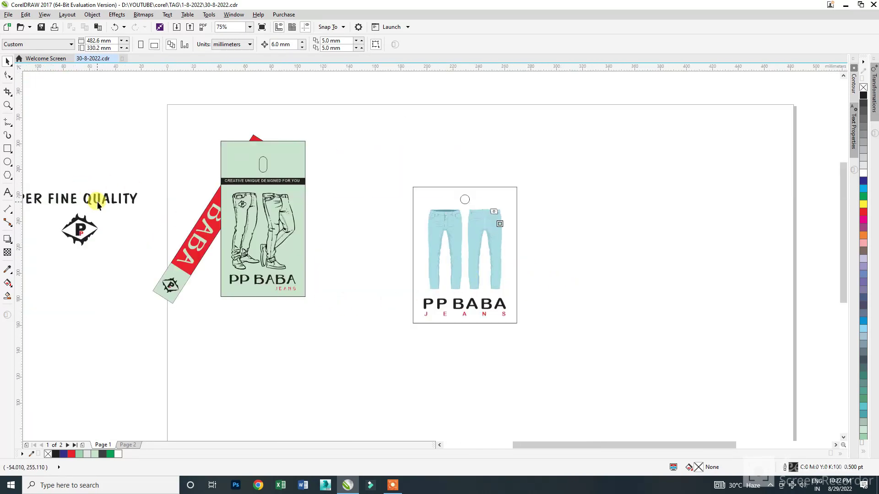
{"action": "left_click_drag", "start_coordinate": [97, 199], "coordinate": [501, 265]}
{"action": "left_click_drag", "start_coordinate": [495, 263], "coordinate": [492, 249]}
{"action": "scroll", "coordinate": [494, 246], "scroll_direction": "up", "scroll_amount": 2}
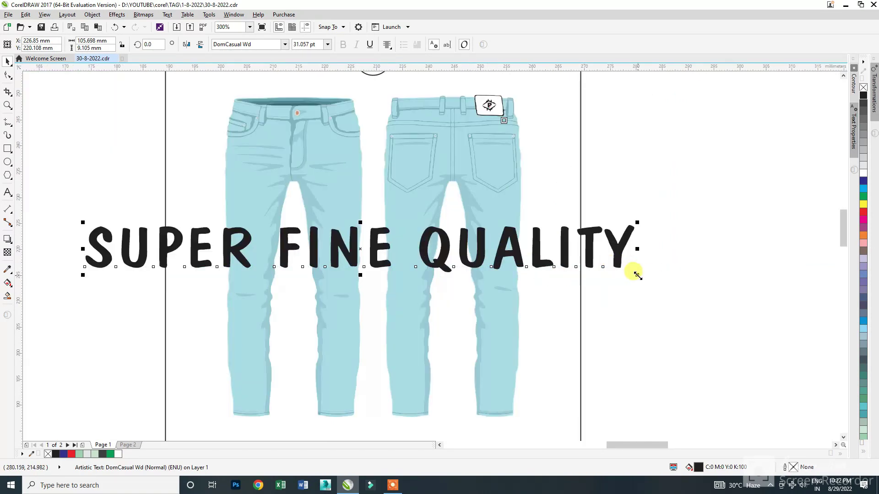
{"action": "left_click_drag", "start_coordinate": [637, 274], "coordinate": [526, 283]}
Centre SUPER FINE QUALITY horizontally on the panel and move it down over the hems of the jeans, above PP BABA
{"action": "left_click", "coordinate": [581, 280], "text": "shift"}
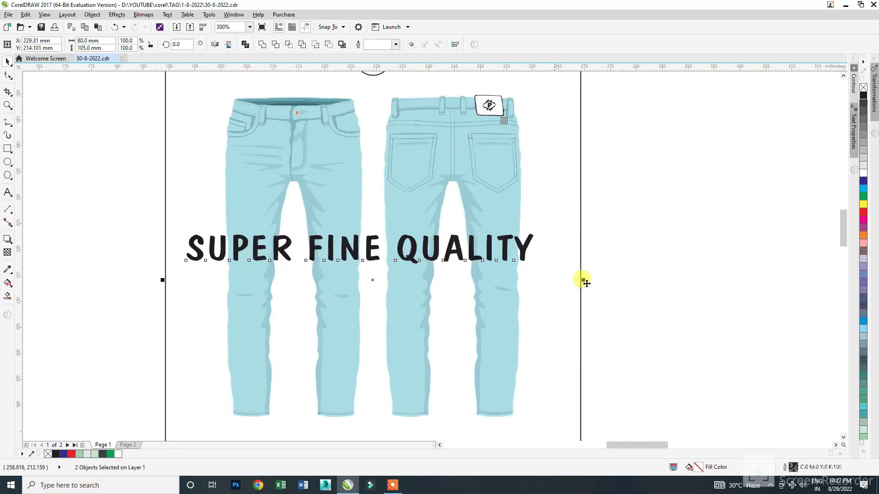
{"action": "key", "text": "c"}
{"action": "left_click", "coordinate": [617, 276]}
{"action": "scroll", "coordinate": [455, 212], "scroll_direction": "down", "scroll_amount": 2}
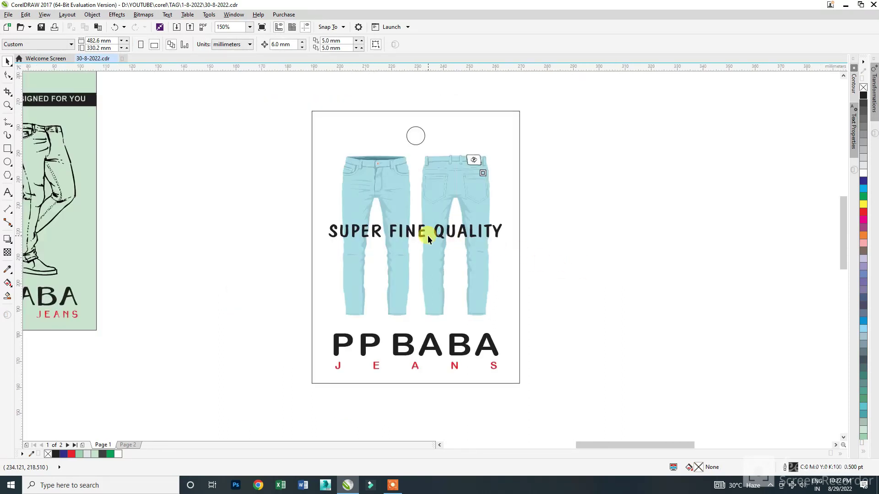
{"action": "left_click_drag", "start_coordinate": [420, 233], "coordinate": [427, 307]}
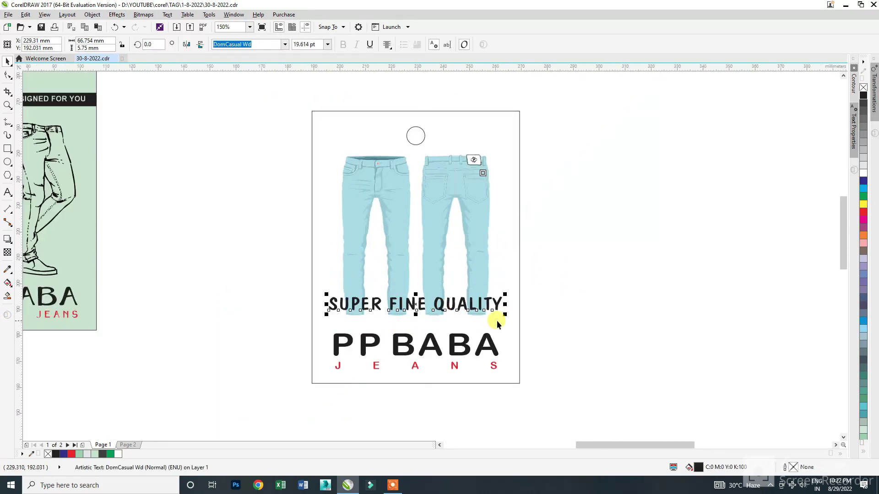
{"action": "left_click", "coordinate": [542, 320]}
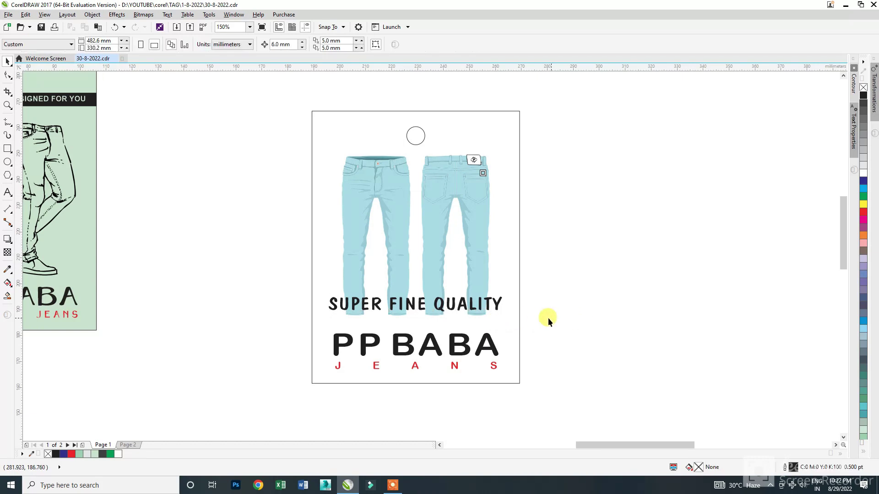
{"action": "left_click", "coordinate": [497, 310]}
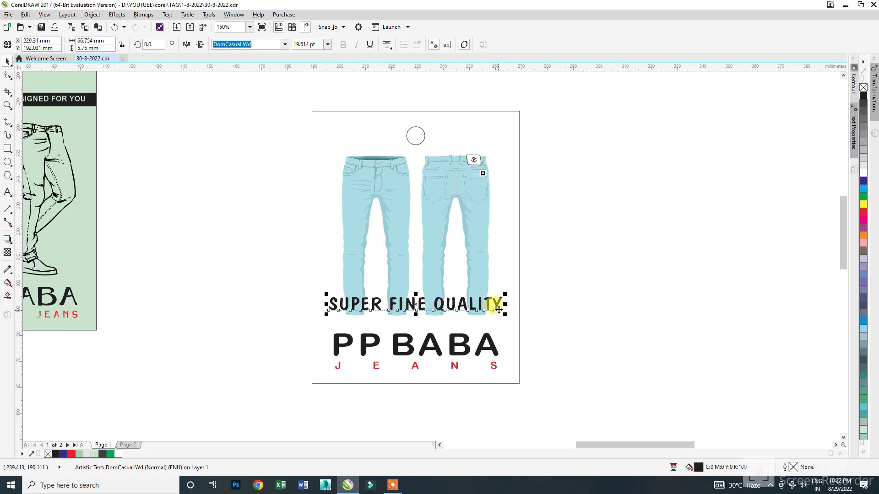
Scale SUPER FINE QUALITY down proportionally to about 64 mm wide and set the panel's height to 110 mm
{"action": "left_click_drag", "start_coordinate": [505, 314], "coordinate": [501, 314]}
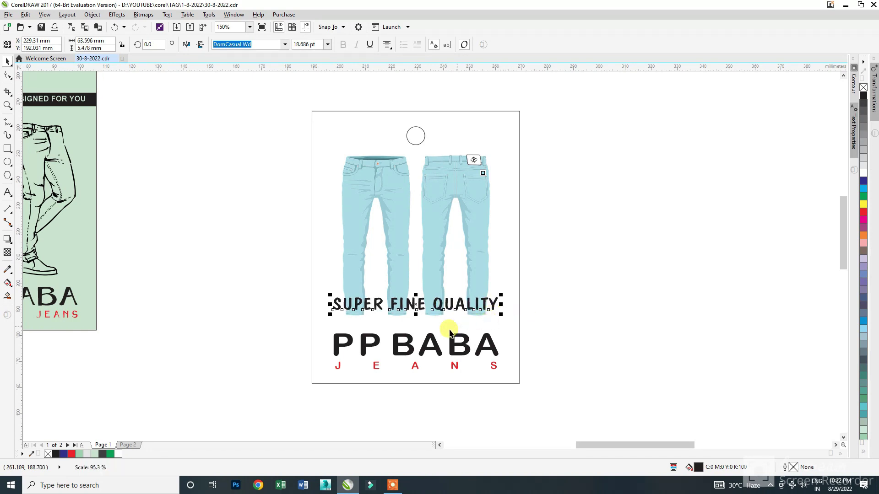
{"action": "left_click", "coordinate": [388, 385]}
{"action": "left_click", "coordinate": [388, 384]}
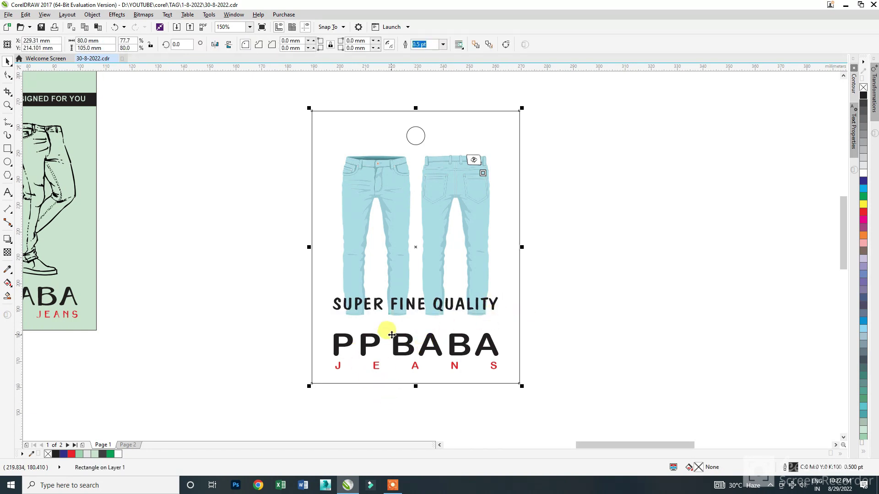
{"action": "left_click", "coordinate": [107, 47]}
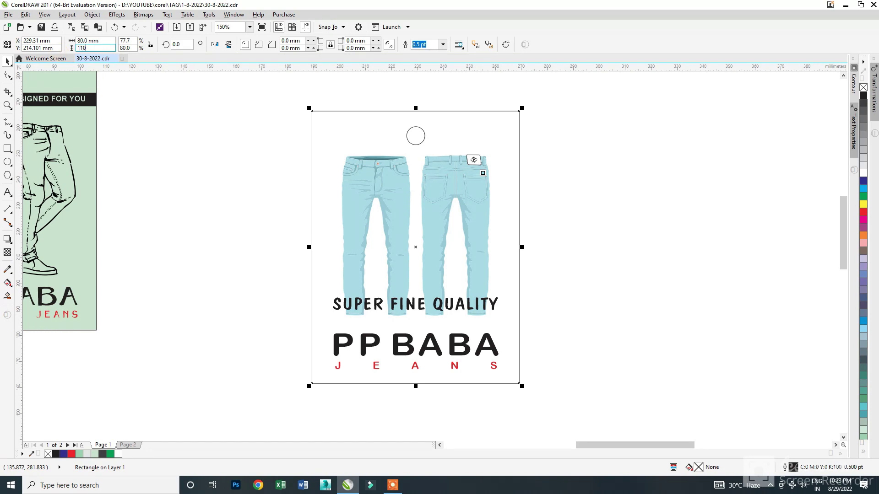
{"action": "key", "text": "Return"}
Move the PP BABA JEANS lettering down towards the panel's lower edge, and shift the hole, jeans and SUPER FINE QUALITY text slightly up
{"action": "left_click_drag", "start_coordinate": [281, 325], "coordinate": [571, 423]}
{"action": "left_click_drag", "start_coordinate": [422, 361], "coordinate": [422, 372]}
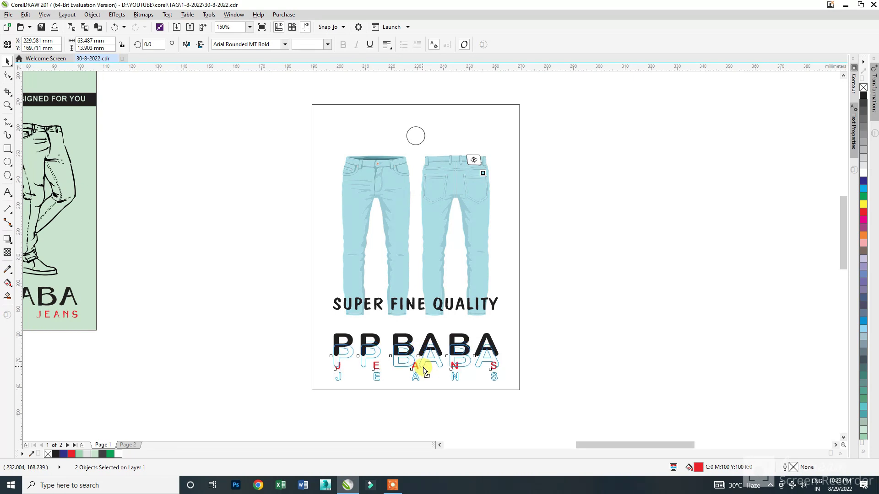
{"action": "left_click", "coordinate": [503, 110]}
{"action": "left_click_drag", "start_coordinate": [398, 97], "coordinate": [433, 136]}
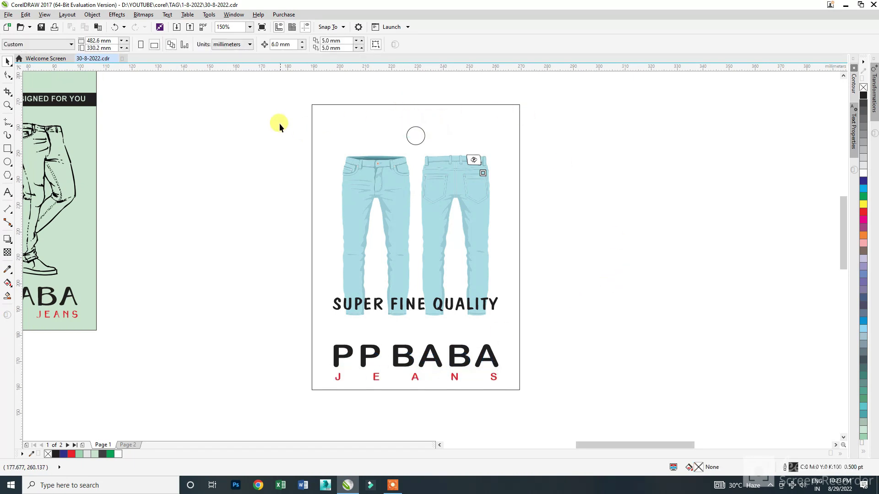
{"action": "left_click_drag", "start_coordinate": [435, 278], "coordinate": [435, 271]}
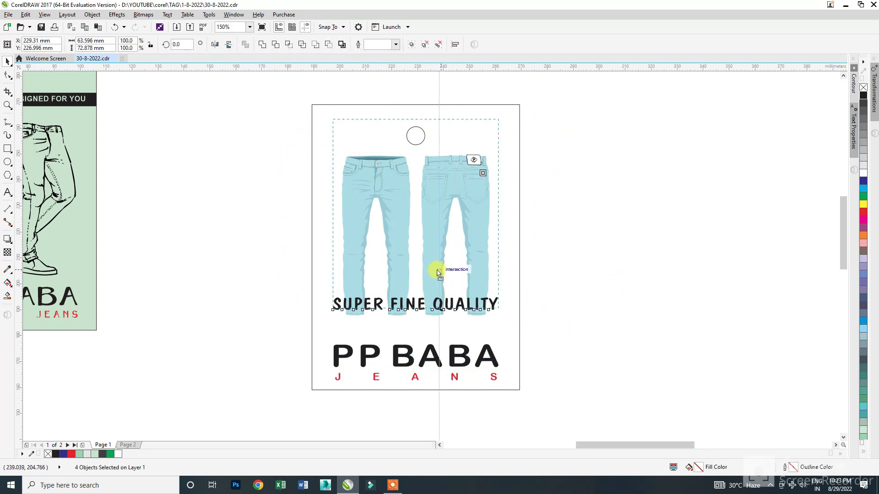
Align the hanging hole to the panel's top edge and nudge it 6 mm down into the panel
{"action": "left_click", "coordinate": [381, 92]}
{"action": "left_click_drag", "start_coordinate": [381, 93], "coordinate": [440, 143]}
{"action": "left_click", "coordinate": [448, 119], "text": "shift"}
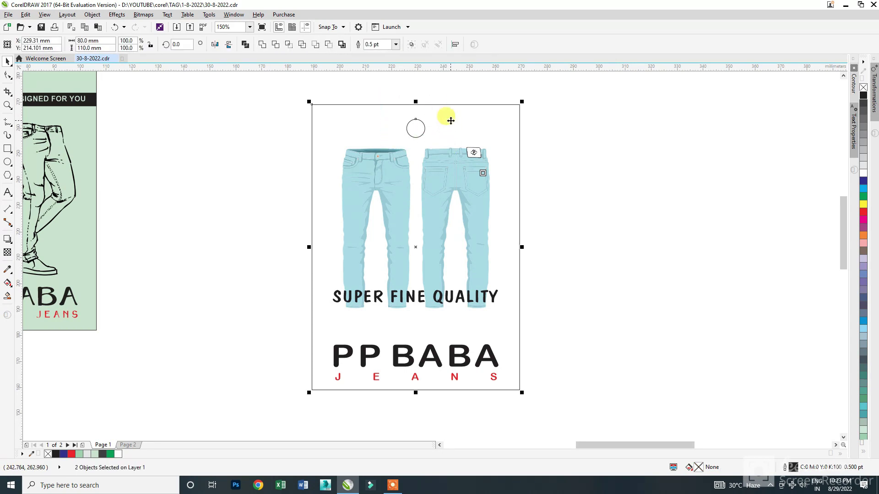
{"action": "key", "text": "t"}
{"action": "key", "text": "ctrl+z"}
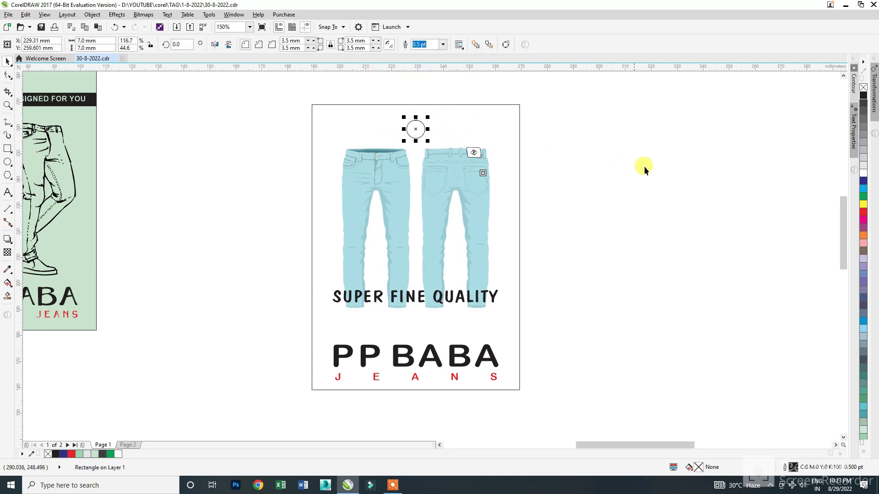
{"action": "left_click", "coordinate": [644, 167]}
Move SUPER FINE QUALITY into the gap between the jeans hems and PP BABA and scale it proportionally to about 20 mm wide
{"action": "scroll", "coordinate": [418, 342], "scroll_direction": "up", "scroll_amount": 2}
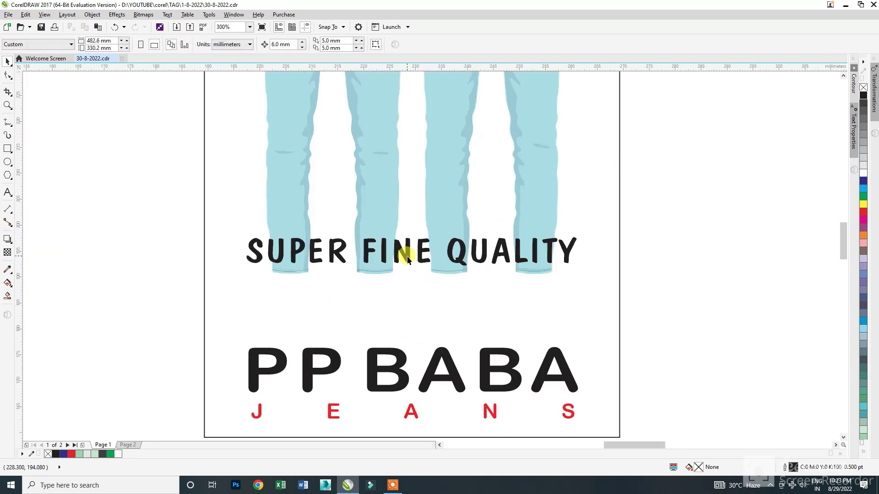
{"action": "left_click_drag", "start_coordinate": [408, 257], "coordinate": [417, 319]}
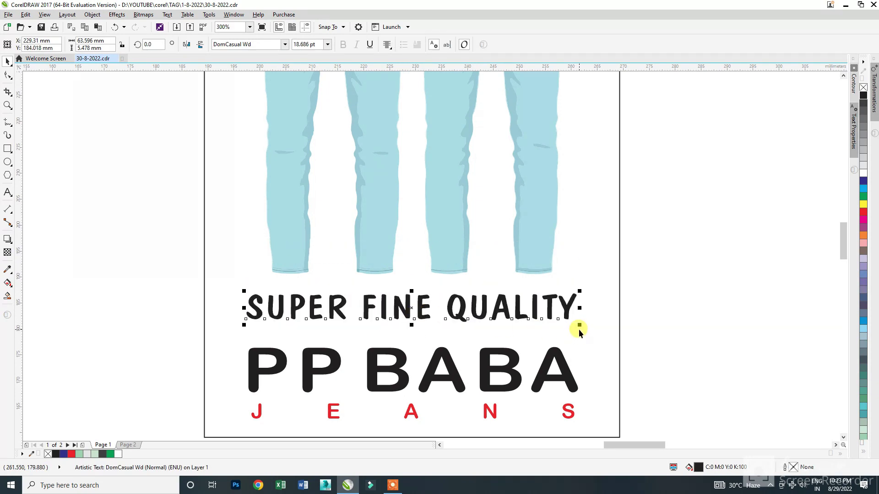
{"action": "left_click_drag", "start_coordinate": [579, 326], "coordinate": [469, 316]}
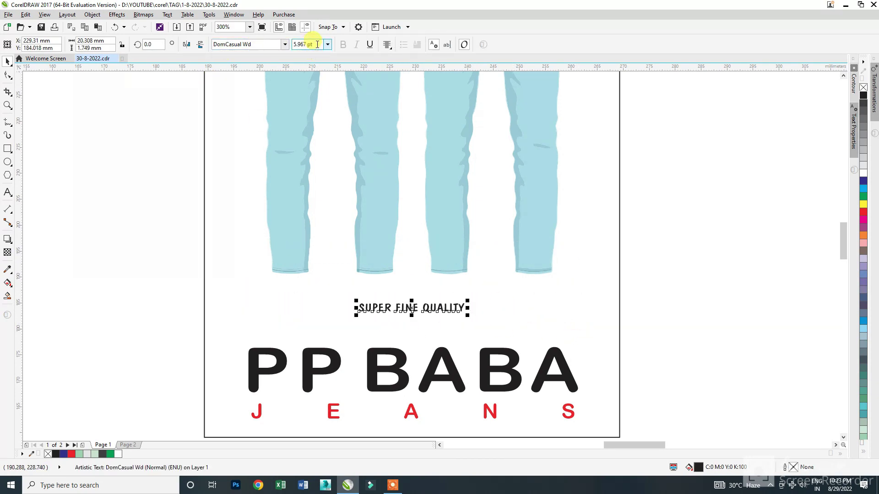
{"action": "left_click", "coordinate": [116, 121]}
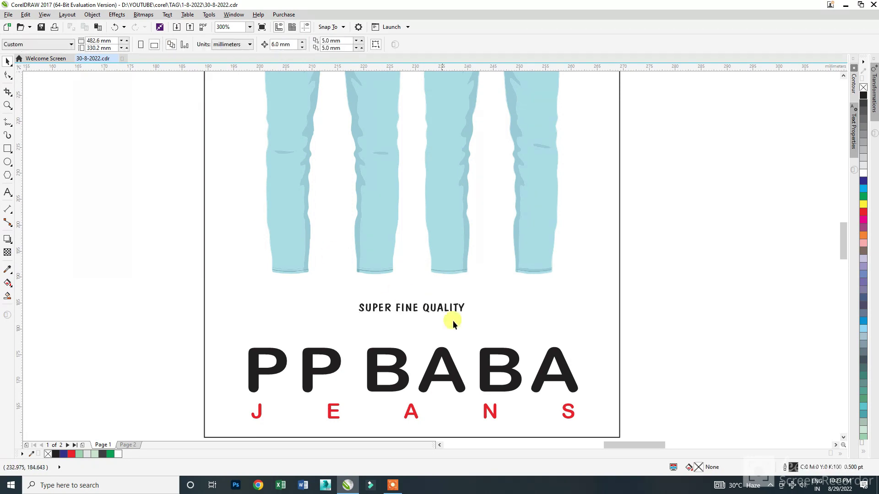
Widen the letter spacing of SUPER FINE QUALITY until the text is about 30 mm wide
{"action": "scroll", "coordinate": [460, 331], "scroll_direction": "up", "scroll_amount": 1}
{"action": "left_click", "coordinate": [416, 287]}
{"action": "key", "text": "F10"}
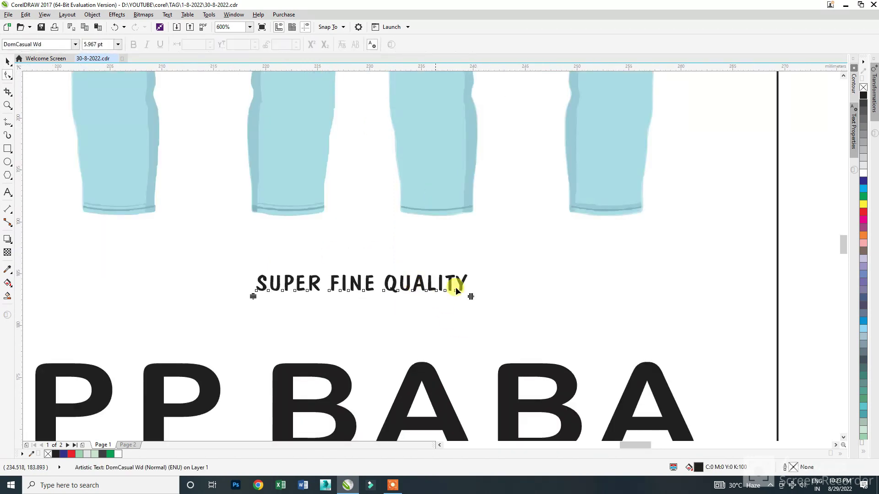
{"action": "left_click_drag", "start_coordinate": [471, 297], "coordinate": [596, 305]}
{"action": "key", "text": "space"}
Centre SUPER FINE QUALITY horizontally on the panel and move it slightly down, closer to PP BABA
{"action": "left_click", "coordinate": [570, 299], "text": "shift"}
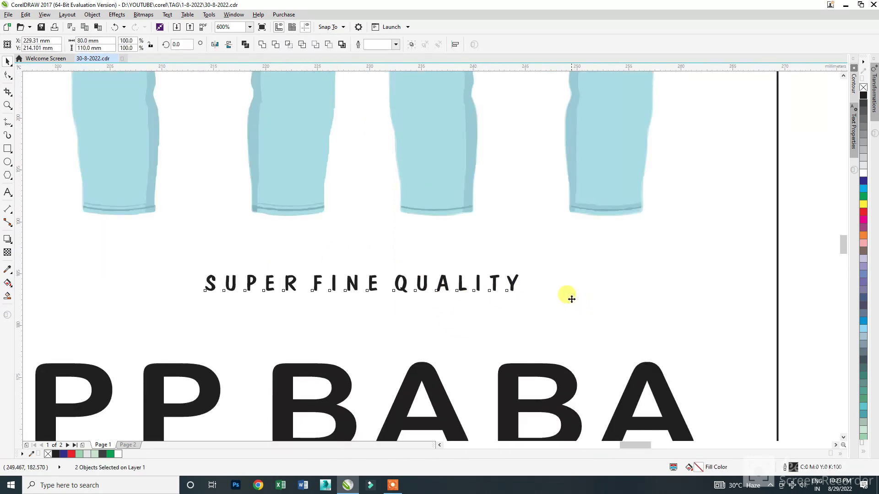
{"action": "scroll", "coordinate": [430, 280], "scroll_direction": "down", "scroll_amount": 1}
{"action": "left_click", "coordinate": [670, 300]}
{"action": "left_click", "coordinate": [398, 288]}
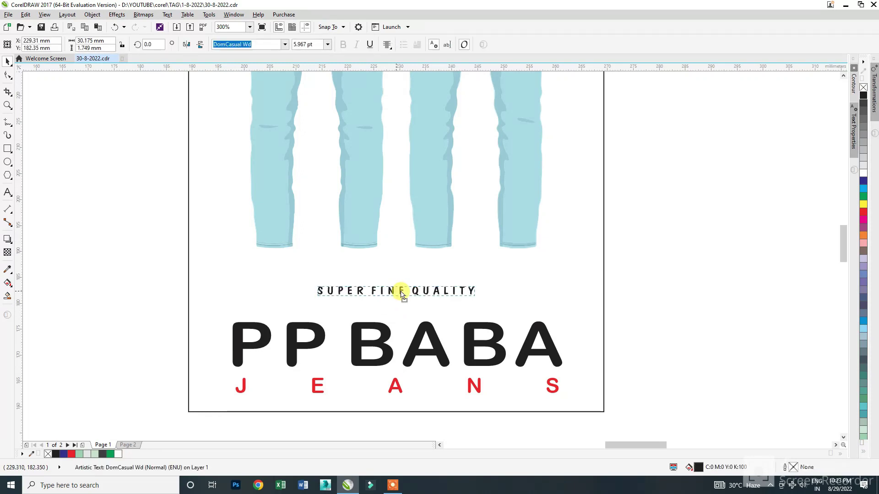
{"action": "left_click_drag", "start_coordinate": [401, 288], "coordinate": [401, 298]}
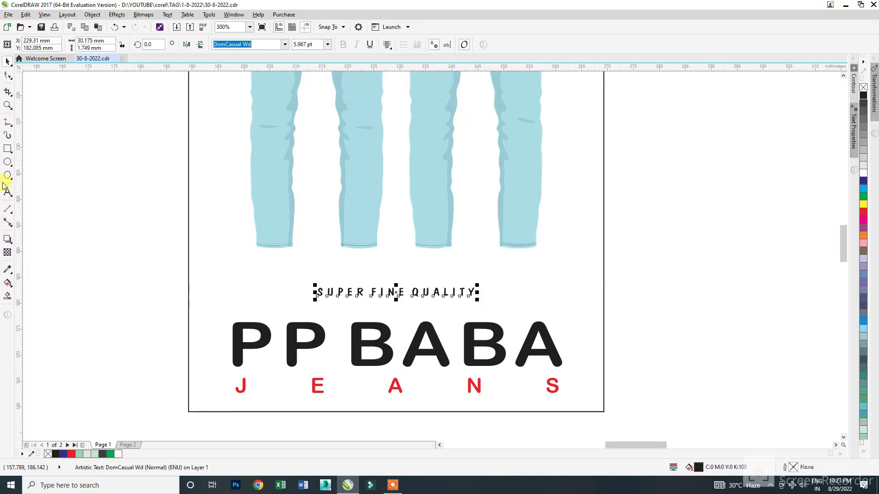
Draw a rectangle around SUPER FINE QUALITY and shape it to about 32.9 × 3.5 mm
{"action": "left_click", "coordinate": [7, 149]}
{"action": "scroll", "coordinate": [220, 269], "scroll_direction": "up", "scroll_amount": 2}
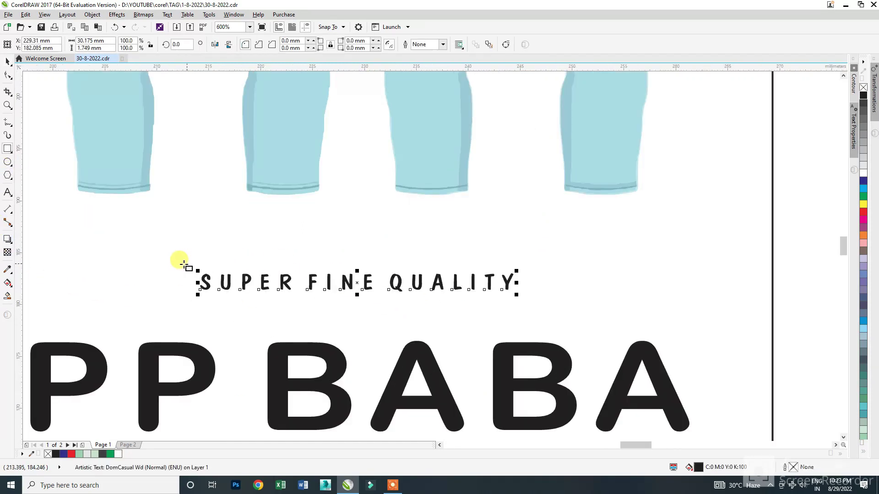
{"action": "mouse_move", "coordinate": [182, 264]}
{"action": "left_mouse_down"}
{"action": "mouse_move", "coordinate": [490, 306]}
{"action": "mouse_move", "coordinate": [525, 303]}
{"action": "mouse_move", "coordinate": [516, 290]}
{"action": "left_mouse_up"}
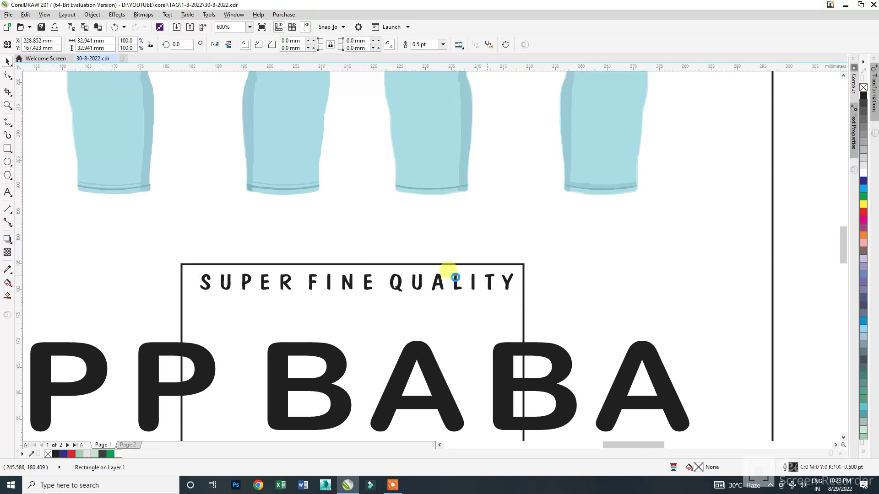
{"action": "scroll", "coordinate": [455, 277], "scroll_direction": "down", "scroll_amount": 2}
{"action": "scroll", "coordinate": [418, 324], "scroll_direction": "down", "scroll_amount": 1}
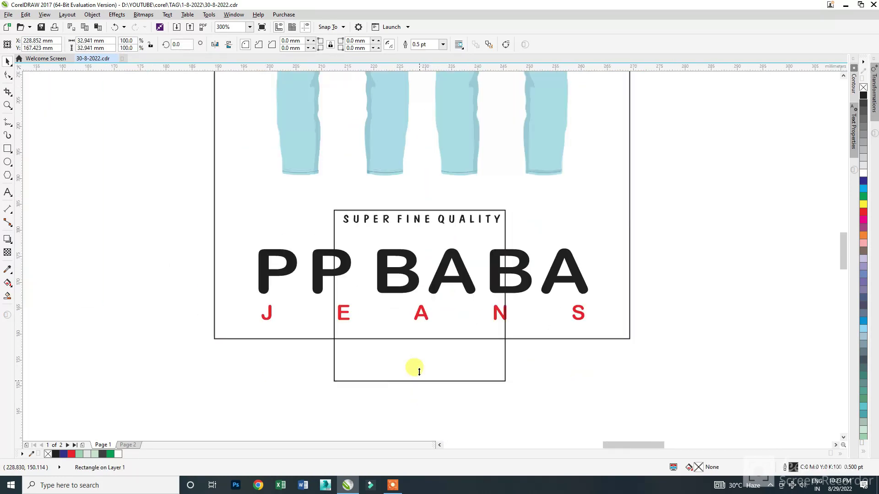
{"action": "left_click_drag", "start_coordinate": [419, 372], "coordinate": [418, 228]}
{"action": "scroll", "coordinate": [421, 218], "scroll_direction": "up", "scroll_amount": 2}
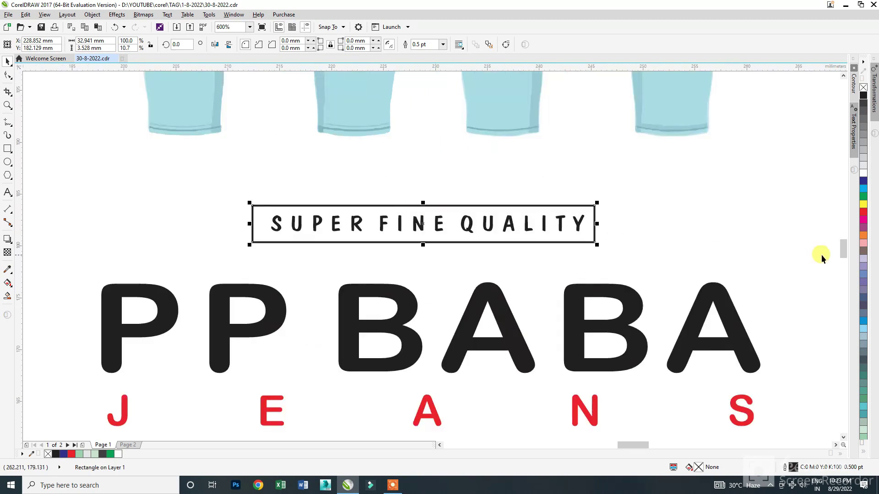
Centre the rectangle and the SUPER FINE QUALITY text on each other
{"action": "scroll", "coordinate": [822, 258], "scroll_direction": "down", "scroll_amount": 1}
{"action": "left_click_drag", "start_coordinate": [629, 215], "coordinate": [288, 288]}
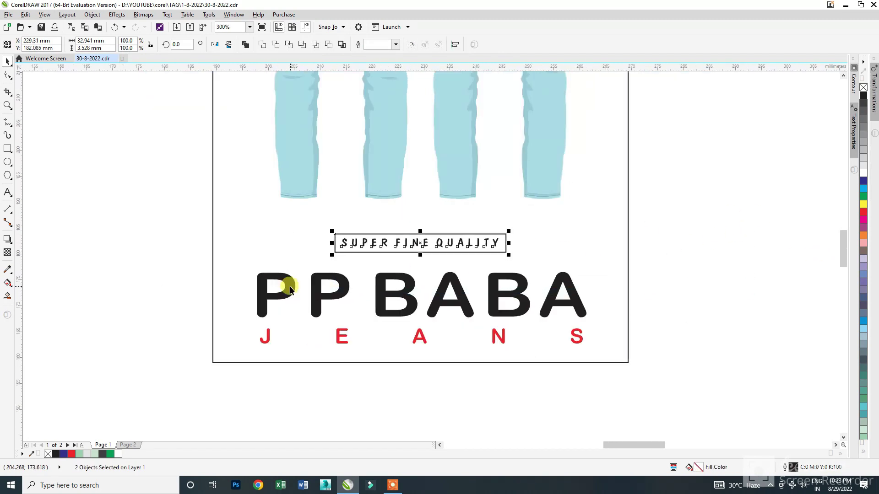
{"action": "left_click", "coordinate": [696, 280]}
{"action": "scroll", "coordinate": [501, 240], "scroll_direction": "up", "scroll_amount": 2}
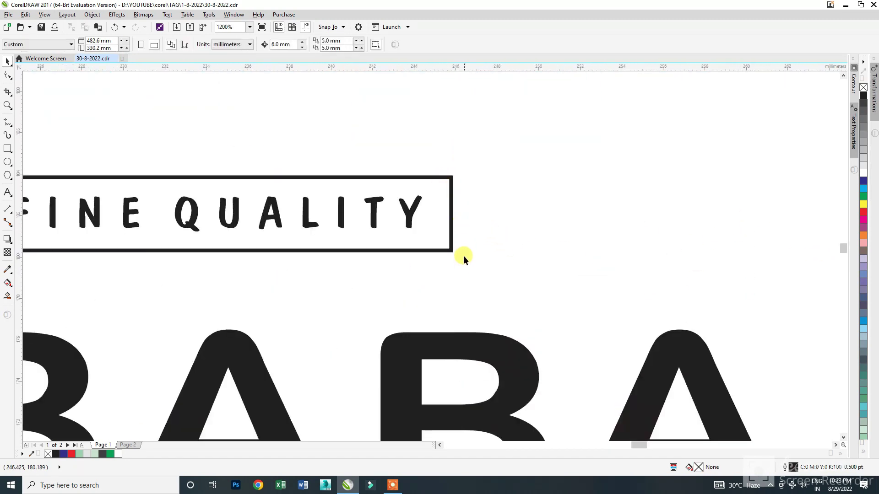
Sample the light blue of the jeans and fill the rectangle around SUPER FINE QUALITY with it
{"action": "key", "text": "i"}
{"action": "scroll", "coordinate": [408, 231], "scroll_direction": "down", "scroll_amount": 2}
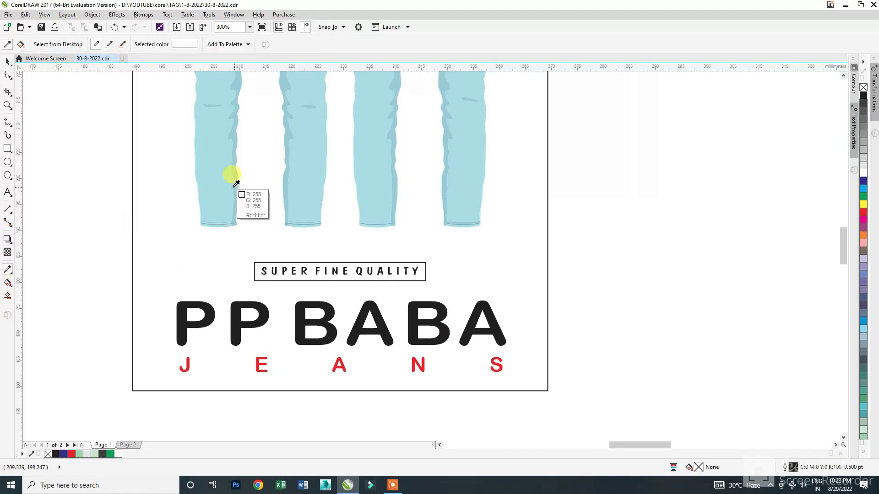
{"action": "left_click", "coordinate": [214, 194]}
{"action": "scroll", "coordinate": [298, 270], "scroll_direction": "up", "scroll_amount": 1}
{"action": "left_click", "coordinate": [300, 257]}
{"action": "key", "text": "space"}
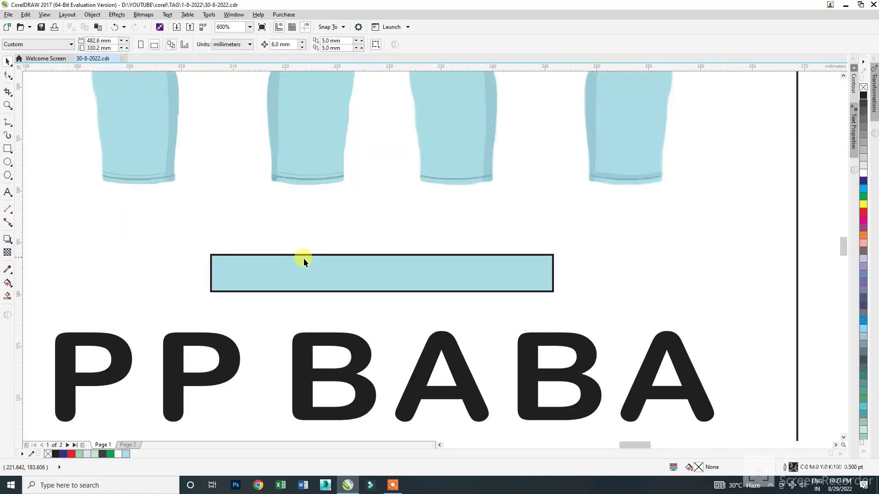
Remove the outline from the light blue rectangle and send it behind the SUPER FINE QUALITY text
{"action": "left_click", "coordinate": [304, 260]}
{"action": "right_click", "coordinate": [863, 89]}
{"action": "left_click_drag", "start_coordinate": [808, 206], "coordinate": [227, 317]}
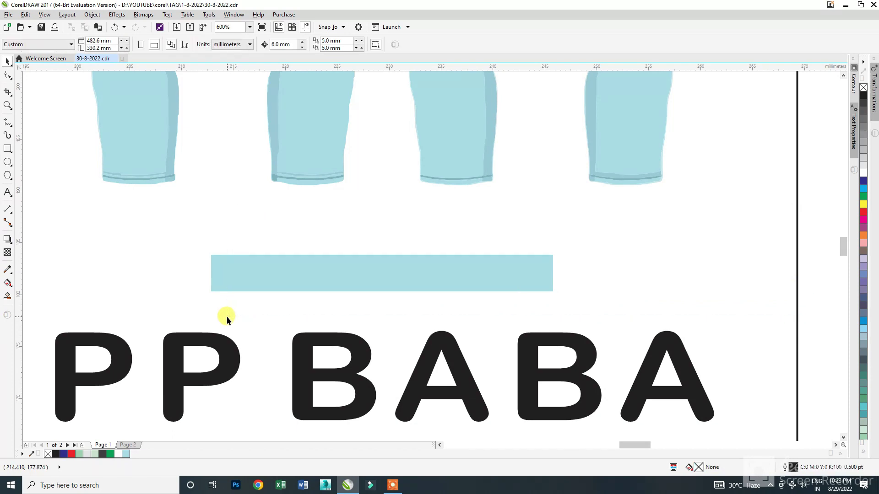
{"action": "left_click", "coordinate": [342, 273]}
{"action": "key", "text": "shift+Page_Down"}
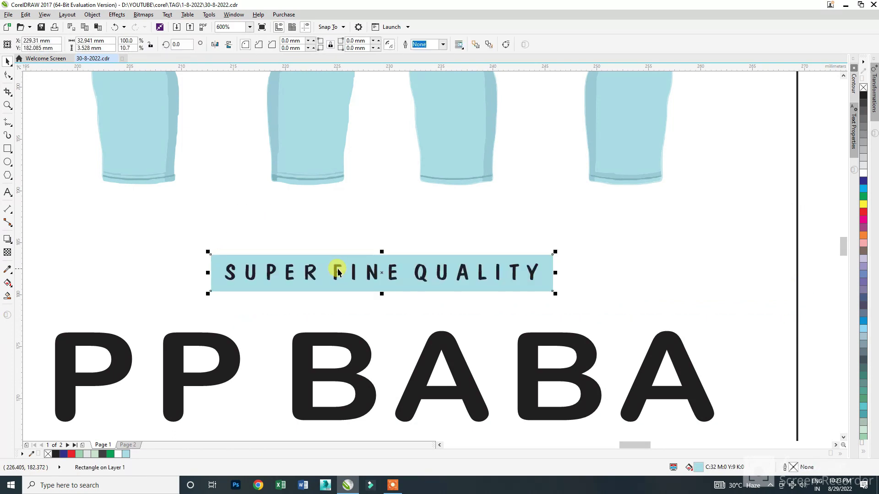
Fill the tag panel with white
{"action": "left_click", "coordinate": [647, 237]}
{"action": "left_click", "coordinate": [863, 171]}
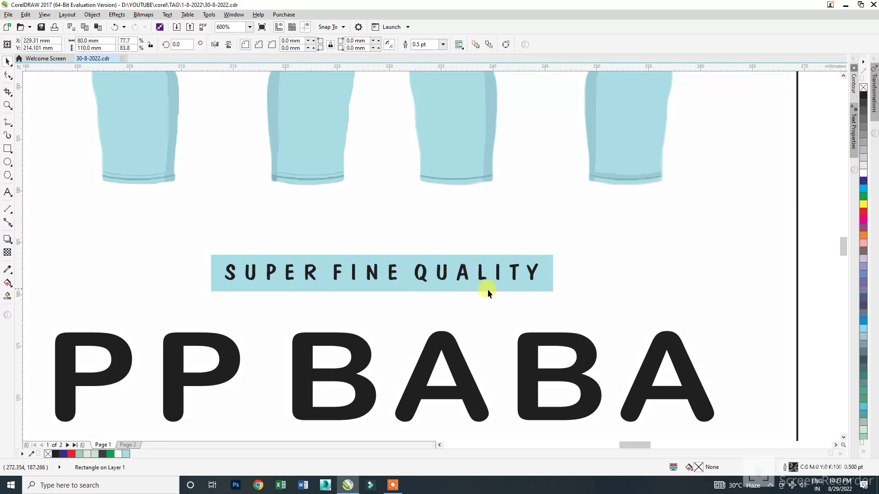
{"action": "scroll", "coordinate": [485, 290], "scroll_direction": "down", "scroll_amount": 5}
{"action": "scroll", "coordinate": [473, 293], "scroll_direction": "up", "scroll_amount": 5}
Try to recolour the SUPER FINE QUALITY text white
{"action": "key", "text": "i"}
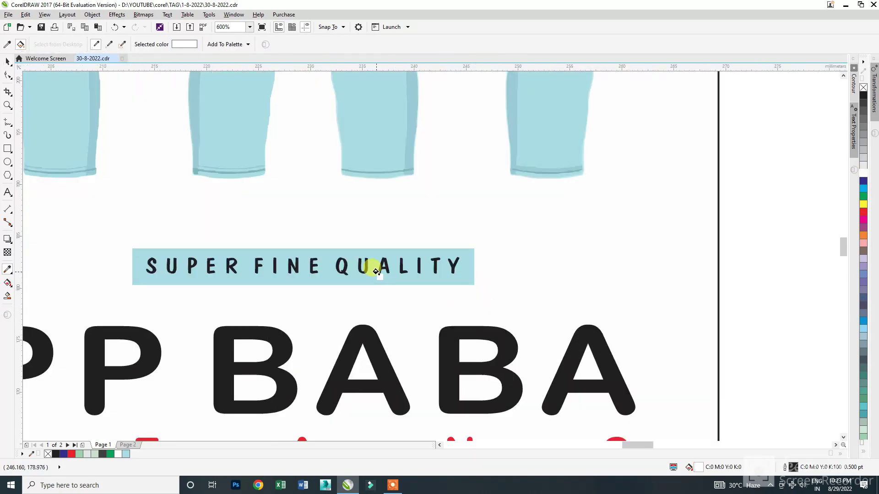
{"action": "scroll", "coordinate": [370, 266], "scroll_direction": "up", "scroll_amount": 6}
{"action": "scroll", "coordinate": [337, 252], "scroll_direction": "down", "scroll_amount": 3}
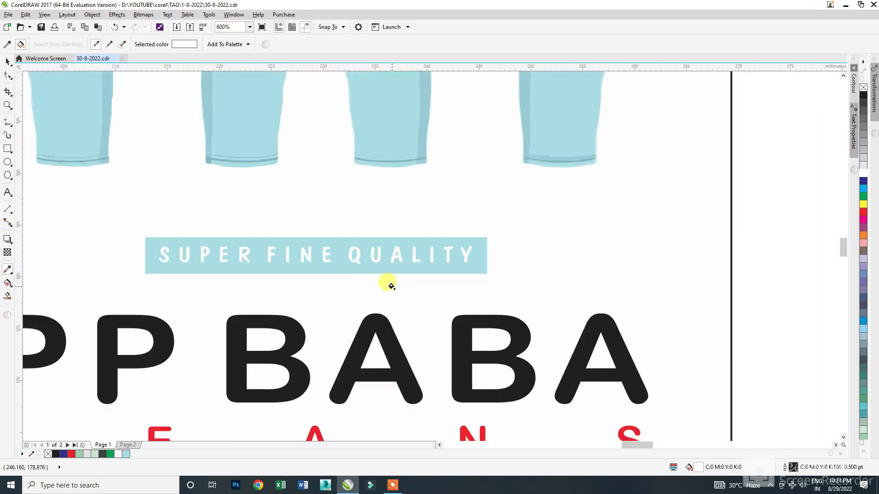
{"action": "key", "text": "space"}
{"action": "scroll", "coordinate": [463, 280], "scroll_direction": "down", "scroll_amount": 2}
{"action": "left_click", "coordinate": [606, 297]}
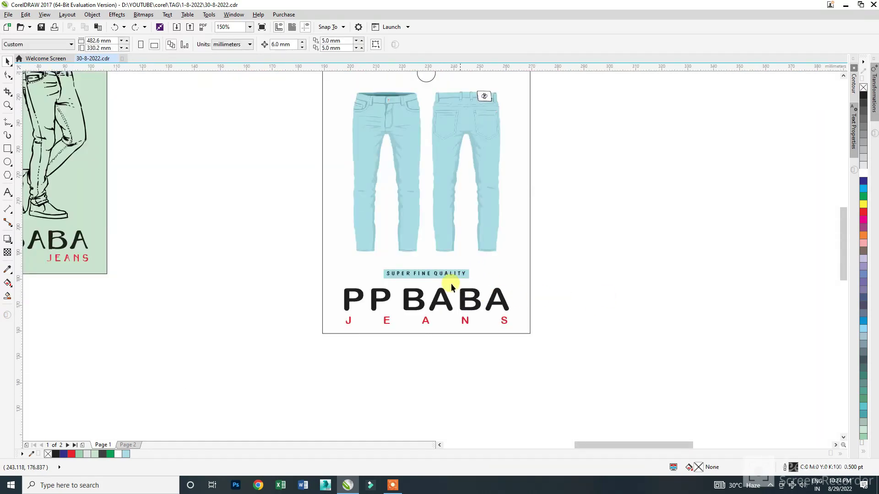
{"action": "scroll", "coordinate": [443, 280], "scroll_direction": "up", "scroll_amount": 1}
{"action": "left_click_drag", "start_coordinate": [593, 276], "coordinate": [266, 239]}
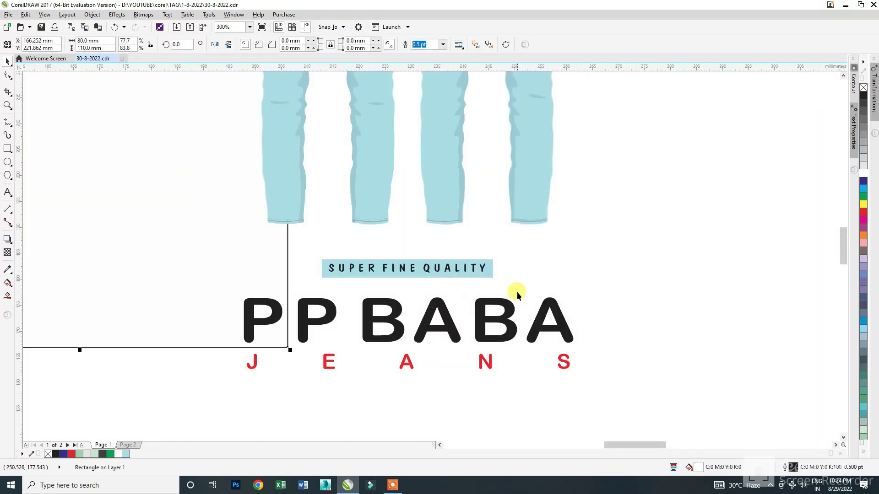
{"action": "scroll", "coordinate": [514, 293], "scroll_direction": "down", "scroll_amount": 4}
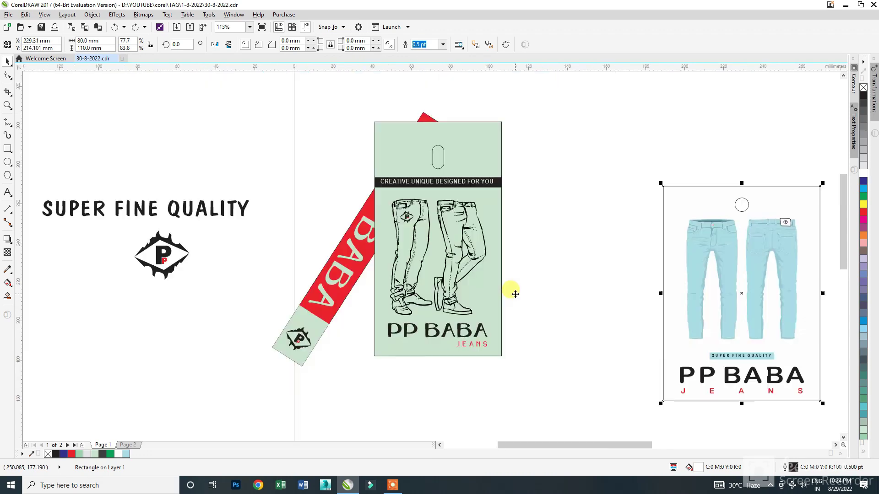
{"action": "left_click", "coordinate": [562, 303]}
{"action": "scroll", "coordinate": [577, 304], "scroll_direction": "down", "scroll_amount": 2}
{"action": "scroll", "coordinate": [628, 312], "scroll_direction": "up", "scroll_amount": 5}
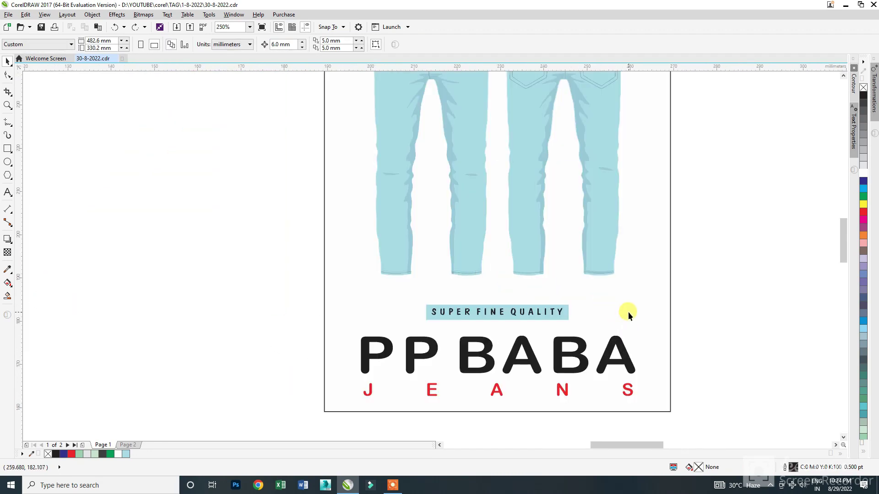
{"action": "scroll", "coordinate": [361, 341], "scroll_direction": "down", "scroll_amount": 3}
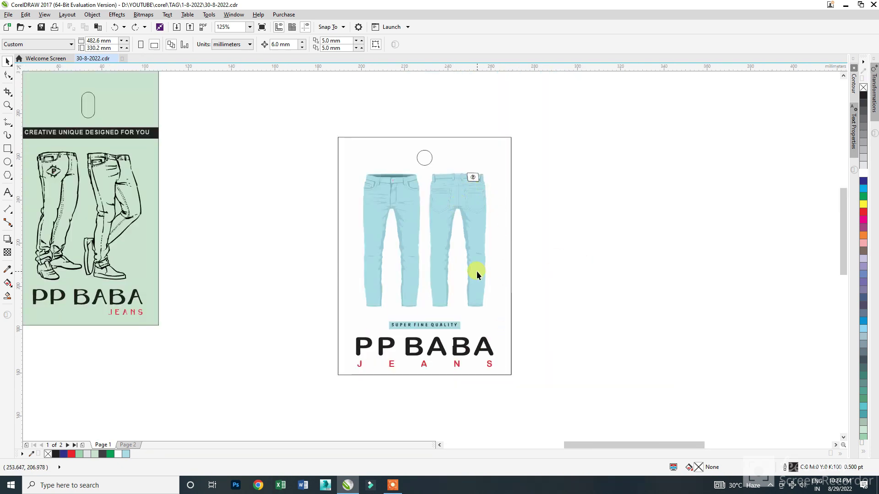
{"action": "left_click", "coordinate": [511, 223]}
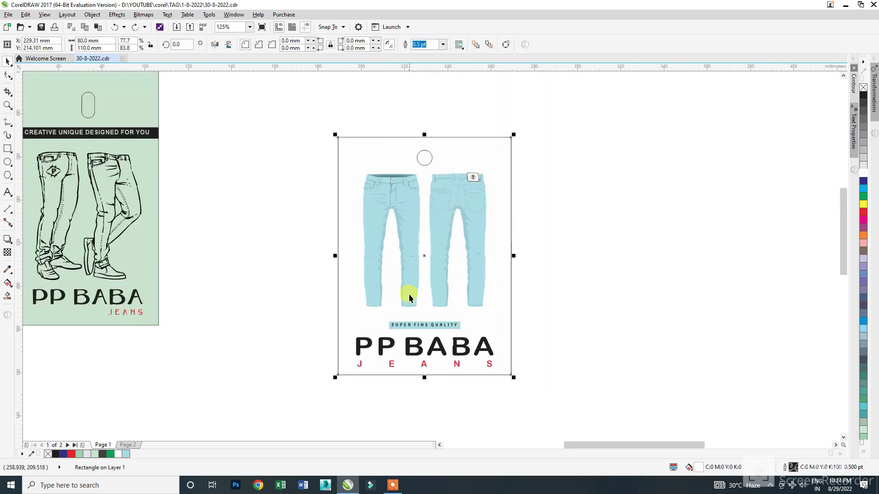
Scale the SUPER FINE QUALITY, PP BABA and JEANS lettering group down to about 59 mm wide around its centre
{"action": "left_click", "coordinate": [396, 211]}
{"action": "left_click_drag", "start_coordinate": [311, 317], "coordinate": [556, 393]}
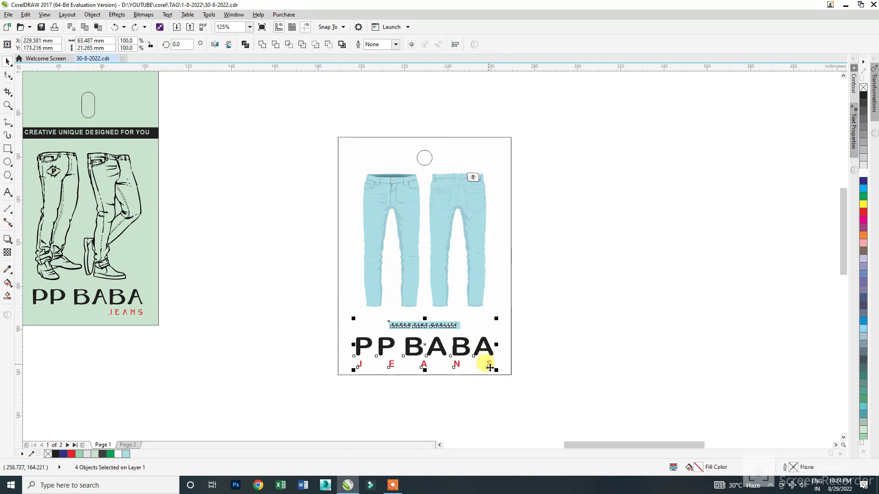
{"action": "left_click_drag", "start_coordinate": [494, 372], "coordinate": [489, 368]}
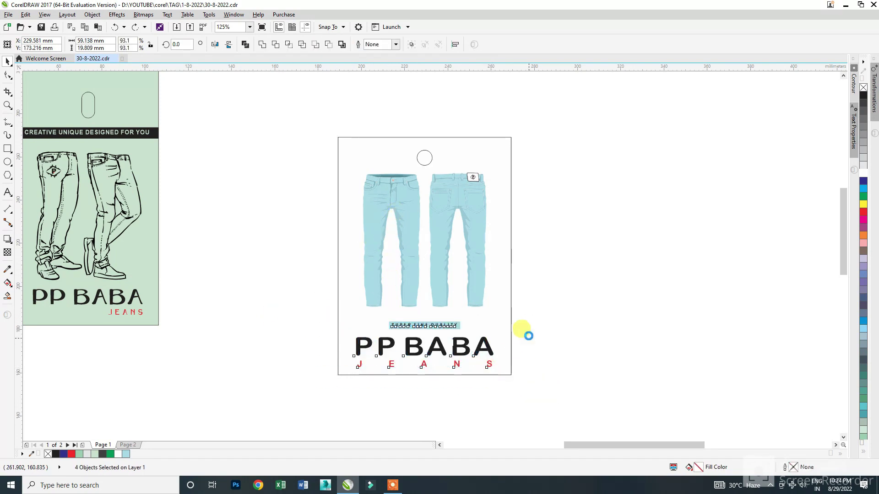
Narrow the white tag panel symmetrically to a width of 70 mm
{"action": "left_click", "coordinate": [511, 238]}
{"action": "left_click_drag", "start_coordinate": [514, 255], "coordinate": [501, 253]}
{"action": "left_click", "coordinate": [510, 350]}
{"action": "left_click", "coordinate": [502, 178]}
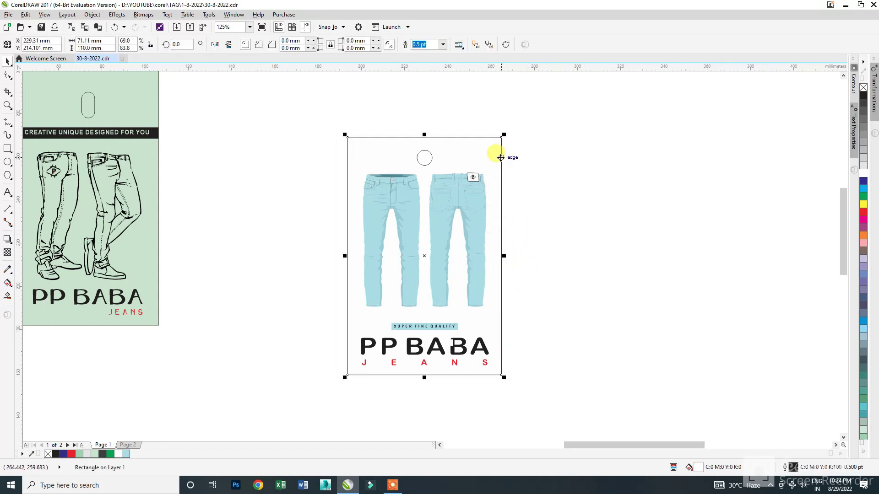
{"action": "left_click", "coordinate": [97, 41]}
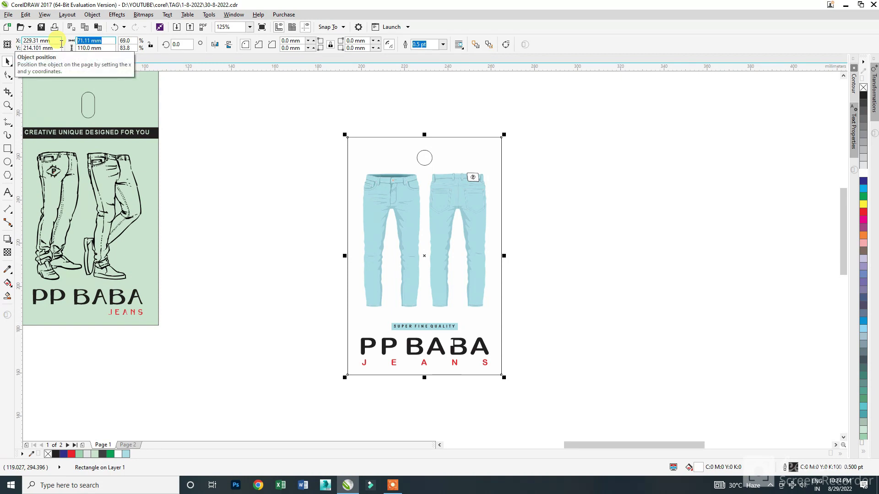
{"action": "type", "text": "70"}
{"action": "key", "text": "Return"}
{"action": "left_click", "coordinate": [322, 348]}
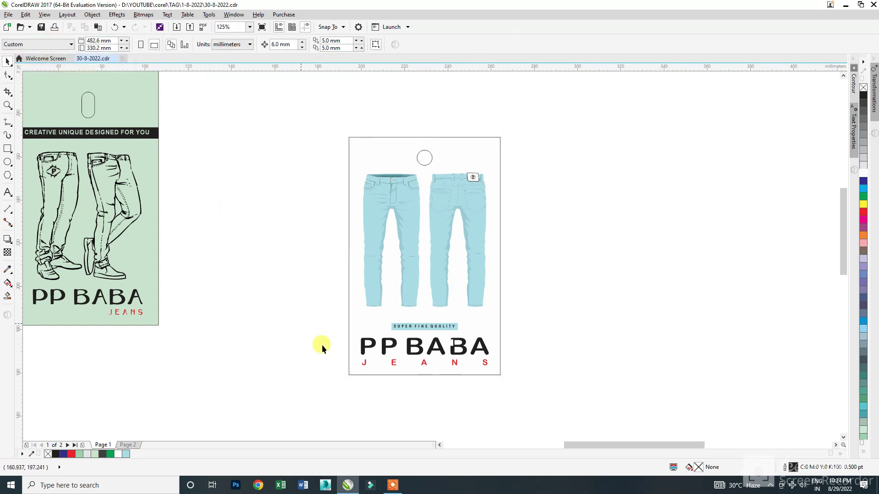
{"action": "left_click", "coordinate": [349, 270]}
{"action": "left_click", "coordinate": [314, 268]}
Draw a circle about 48 mm in diameter and align it to the top centre of the white tag panel
{"action": "left_click", "coordinate": [7, 162]}
{"action": "mouse_move", "coordinate": [533, 195]}
{"action": "left_mouse_down"}
{"action": "mouse_move", "coordinate": [575, 261]}
{"action": "mouse_move", "coordinate": [651, 303]}
{"action": "left_mouse_up"}
{"action": "key", "text": "space"}
{"action": "left_click", "coordinate": [463, 141], "text": "shift"}
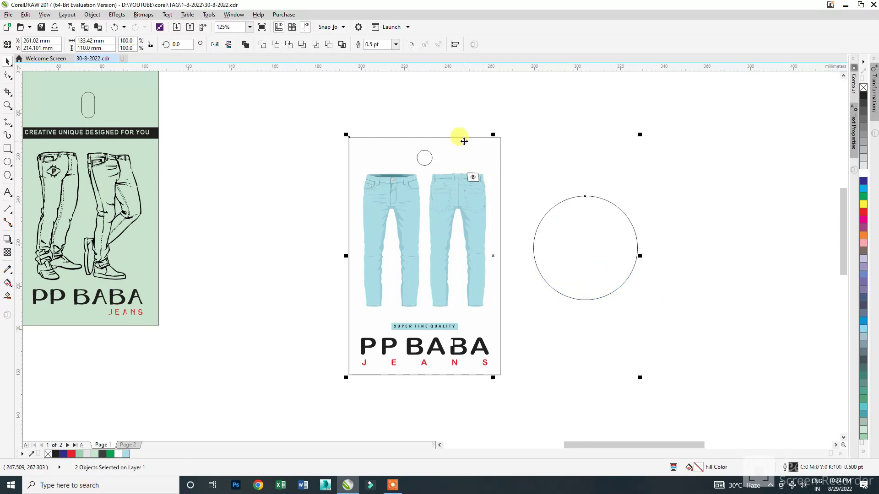
{"action": "key", "text": "c"}
{"action": "key", "text": "t"}
Set the large circle's size to 50 × 50 mm and realign it with the panel's top edge
{"action": "left_click", "coordinate": [586, 172]}
{"action": "left_click", "coordinate": [438, 144]}
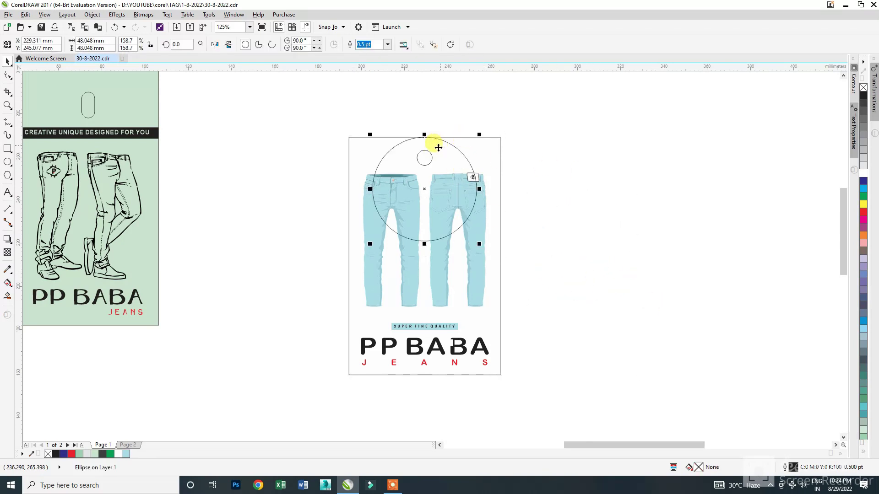
{"action": "left_click", "coordinate": [90, 41]}
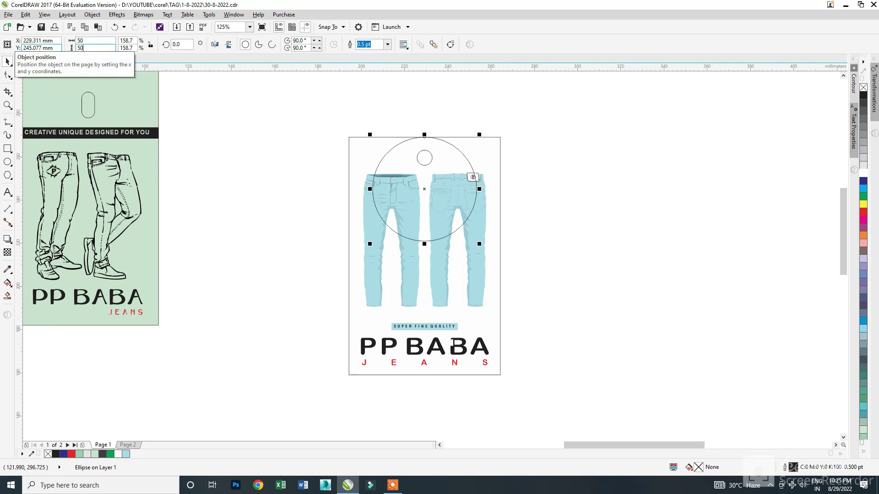
{"action": "key", "text": "Return"}
{"action": "left_click", "coordinate": [497, 298], "text": "shift"}
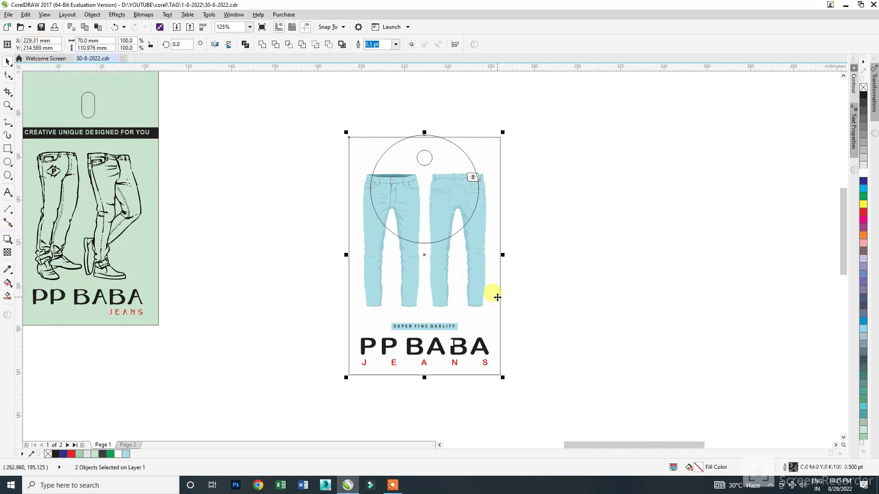
{"action": "key", "text": "t"}
{"action": "key", "text": "Escape"}
Copy the 50 mm circle together with the hanging hole to the empty area beside the rectangular tag
{"action": "left_click_drag", "start_coordinate": [463, 168], "coordinate": [635, 171]}
{"action": "key", "text": "ctrl+z"}
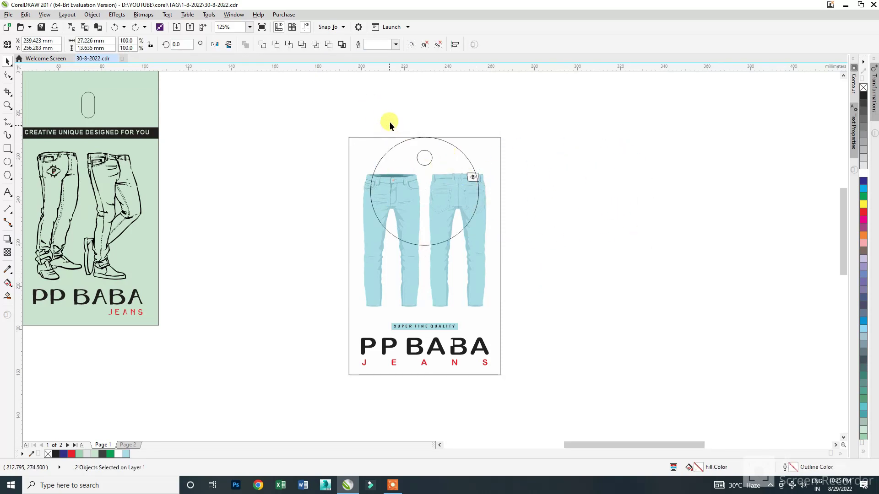
{"action": "left_click", "coordinate": [390, 123]}
{"action": "left_click", "coordinate": [429, 154]}
{"action": "left_click", "coordinate": [453, 155], "text": "shift"}
{"action": "left_click_drag", "start_coordinate": [424, 179], "coordinate": [589, 196]}
{"action": "right_click", "coordinate": [590, 196]}
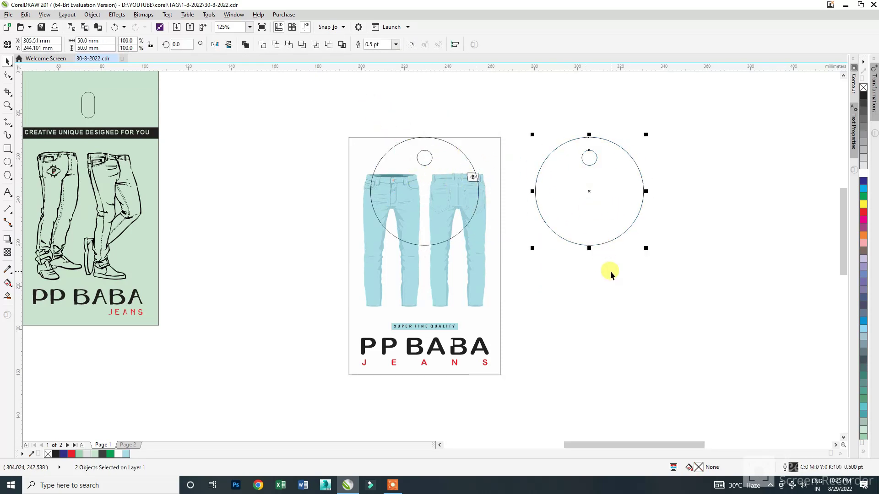
Delete the original 50 mm circle overlapping the jeans on the rectangular tag
{"action": "left_click", "coordinate": [611, 271]}
{"action": "left_click", "coordinate": [457, 220]}
{"action": "left_click", "coordinate": [435, 144]}
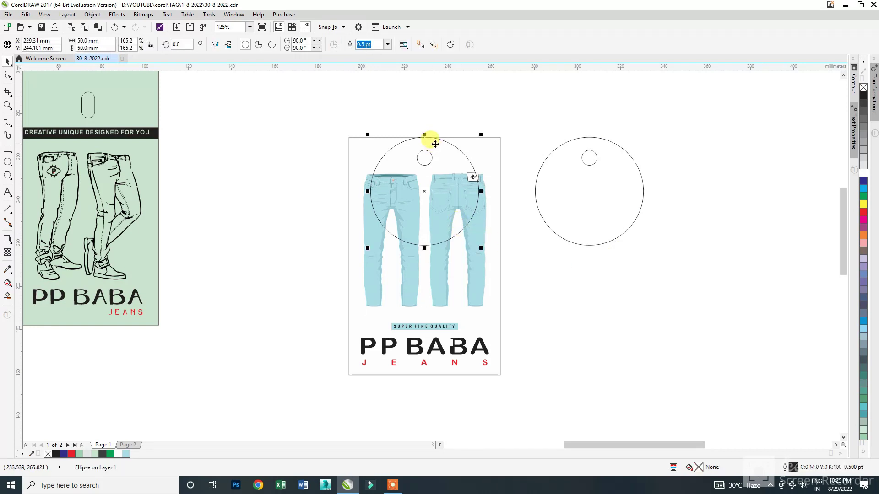
{"action": "key", "text": "Delete"}
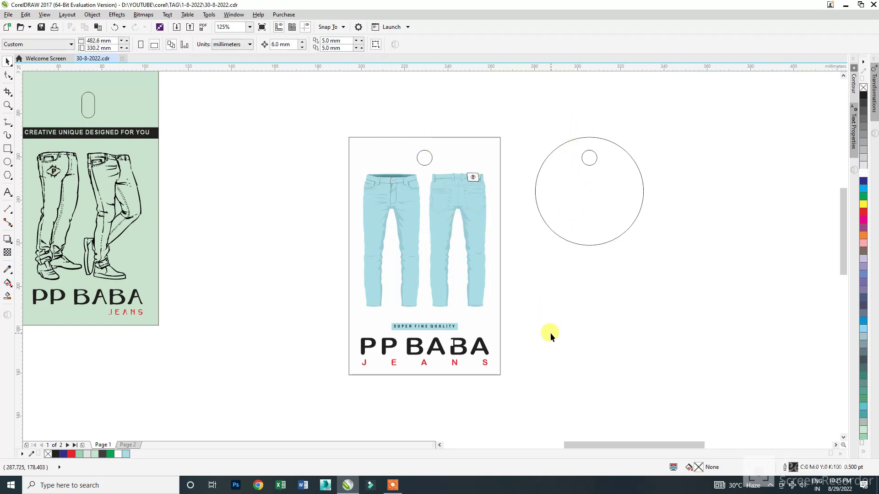
Copy the PP BABA lettering below the round tag and add a smaller concentric circle inside the round outline
{"action": "left_click_drag", "start_coordinate": [463, 347], "coordinate": [639, 273]}
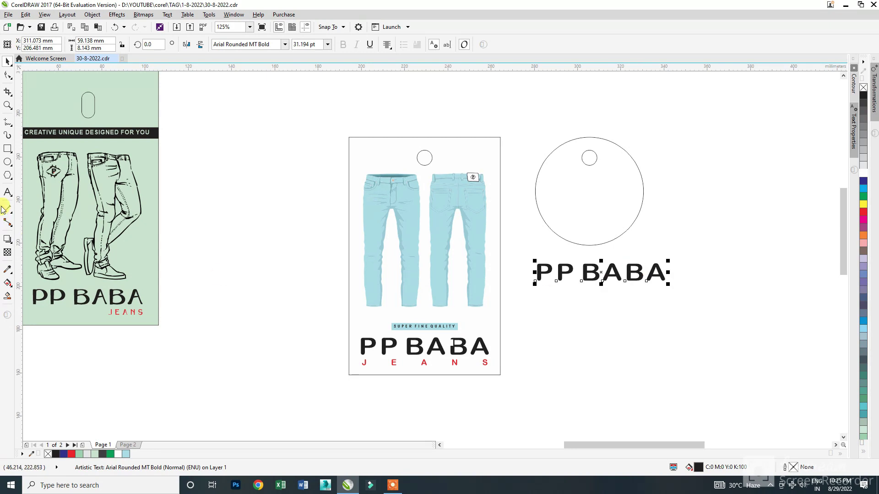
{"action": "left_click", "coordinate": [538, 196]}
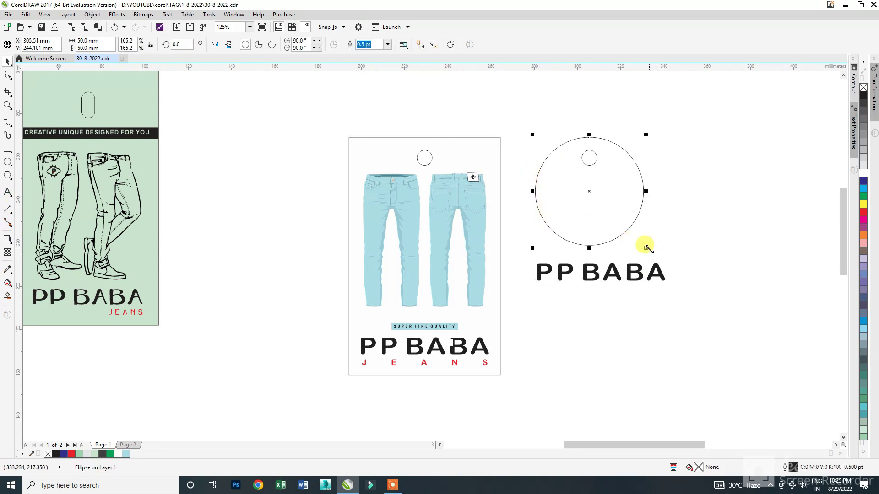
{"action": "left_click_drag", "start_coordinate": [646, 248], "coordinate": [627, 241]}
Fit the copied PP BABA text to the inner circle as its path
{"action": "left_click", "coordinate": [604, 273]}
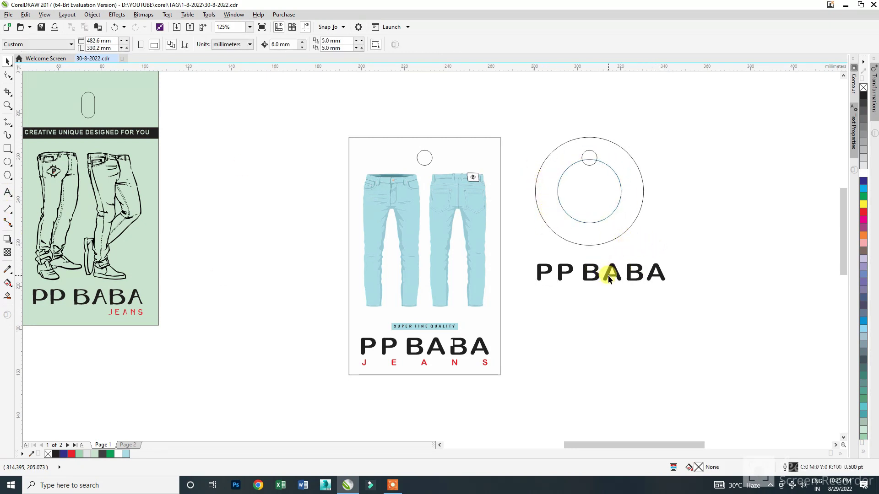
{"action": "left_click", "coordinate": [576, 219], "text": "shift"}
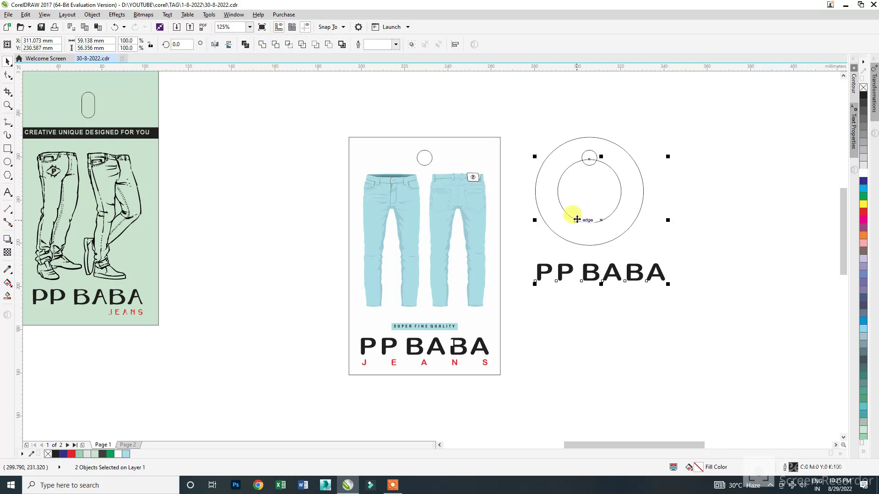
{"action": "left_click", "coordinate": [167, 15]}
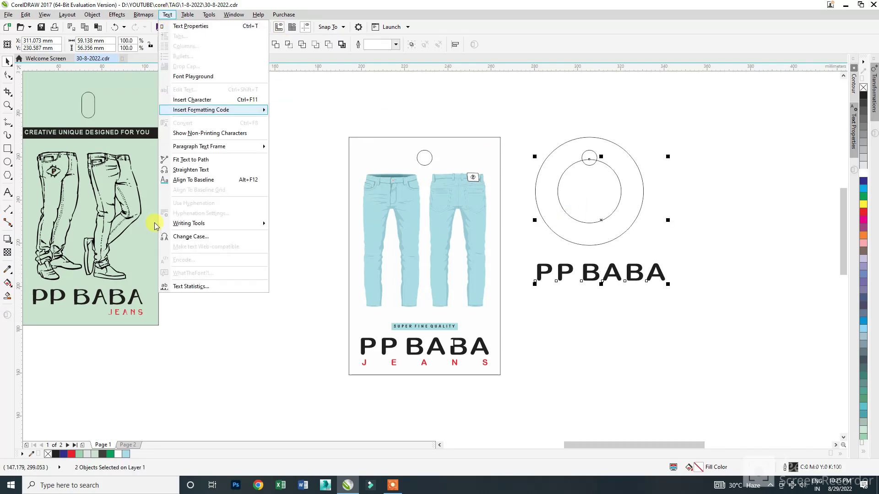
{"action": "left_click", "coordinate": [197, 160]}
{"action": "scroll", "coordinate": [638, 174], "scroll_direction": "up", "scroll_amount": 2}
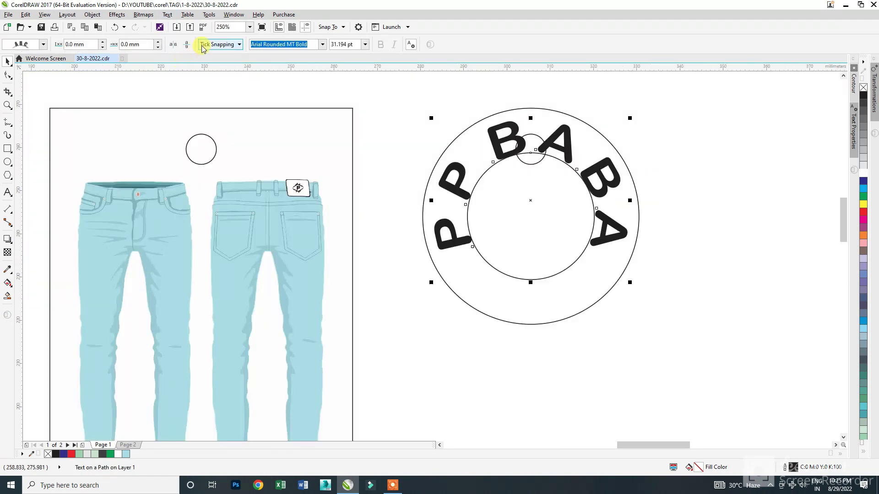
Mirror the curved PP BABA text horizontally and vertically, and place it outside the inner circle's lower arc with about 8 mm offset
{"action": "left_click", "coordinate": [173, 45]}
{"action": "left_click", "coordinate": [186, 44]}
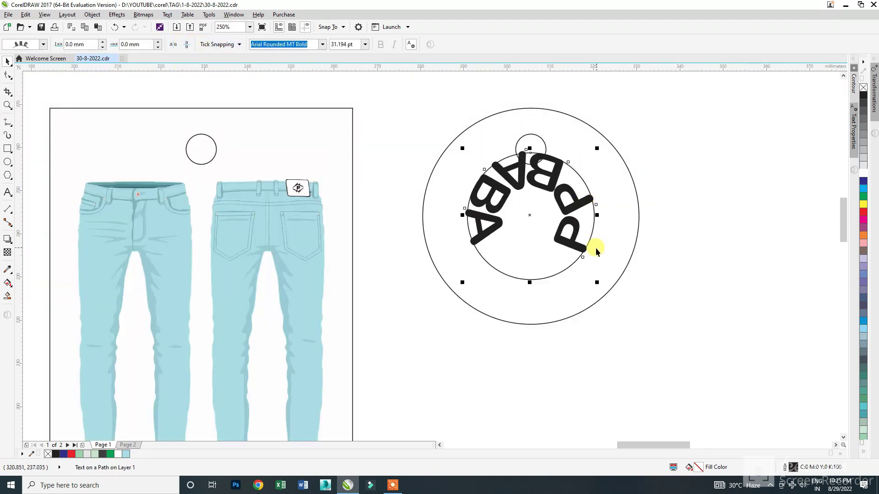
{"action": "left_click_drag", "start_coordinate": [596, 251], "coordinate": [425, 230]}
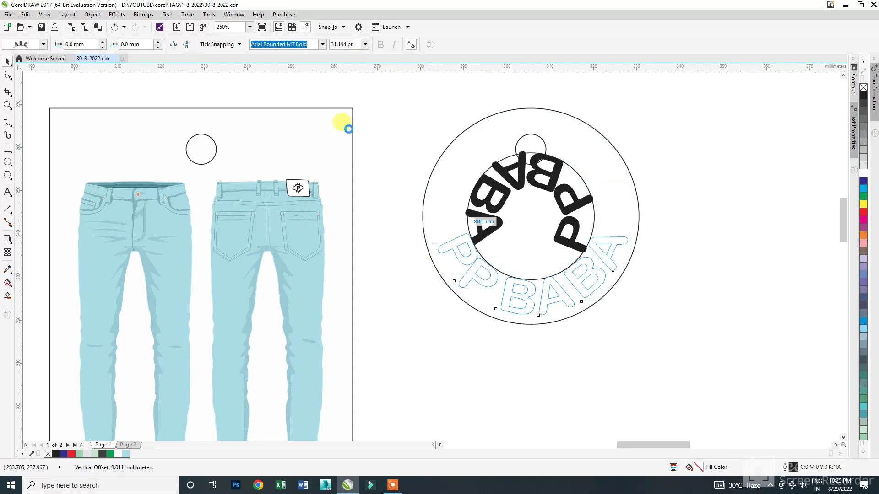
{"action": "left_click", "coordinate": [352, 92]}
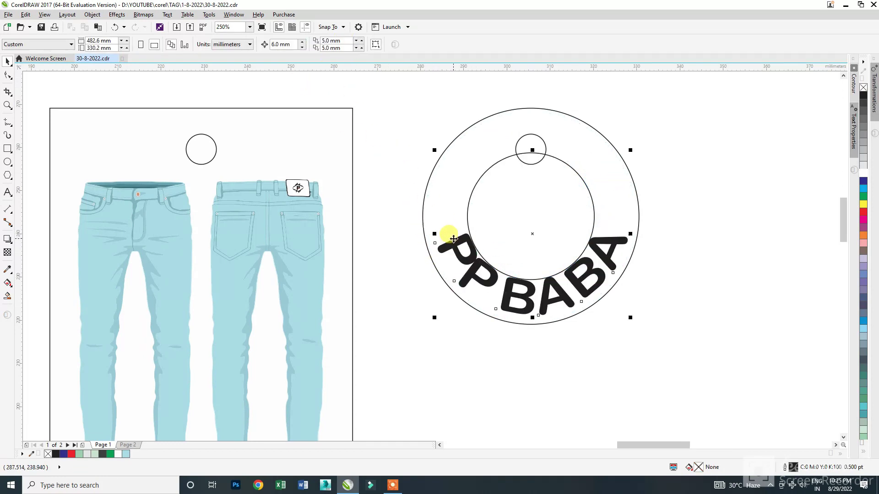
Set the curved PP BABA text's font size to 24 pt
{"action": "left_click", "coordinate": [450, 238]}
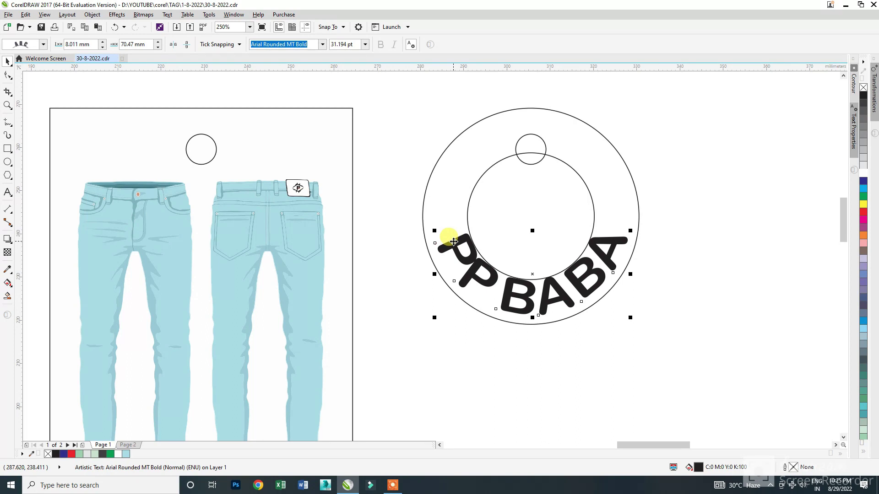
{"action": "left_click", "coordinate": [364, 44]}
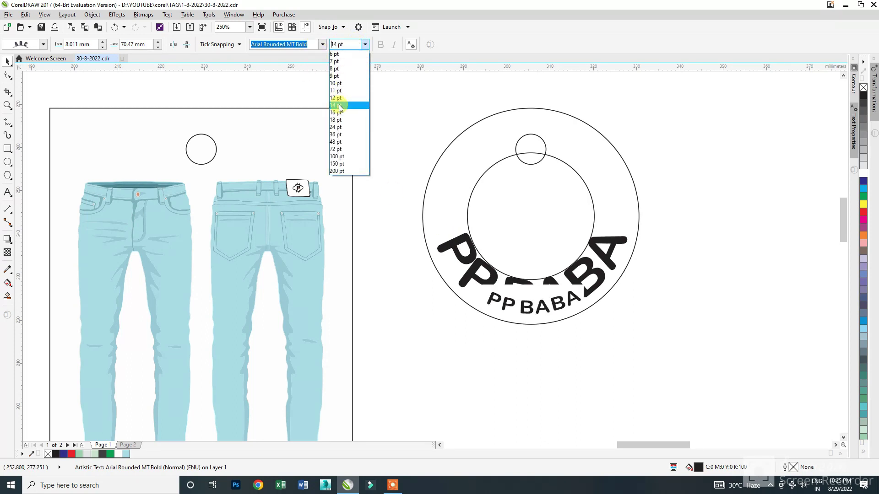
{"action": "left_click", "coordinate": [337, 127]}
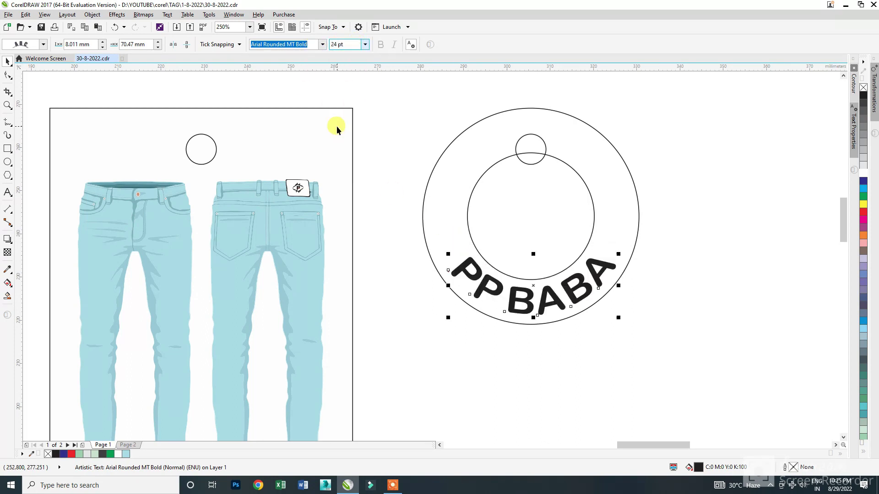
Widen the letter spacing of the curved PP BABA text slightly
{"action": "left_click", "coordinate": [456, 304]}
{"action": "double_click", "coordinate": [544, 300]}
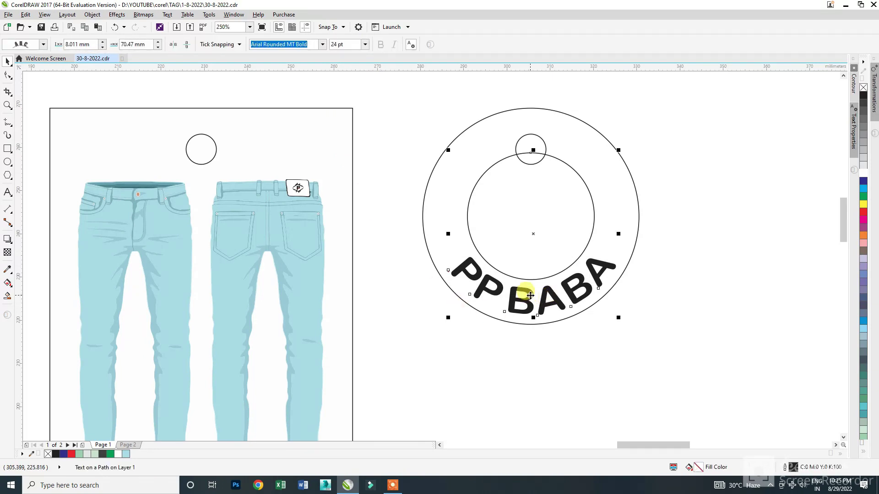
{"action": "left_click", "coordinate": [573, 298]}
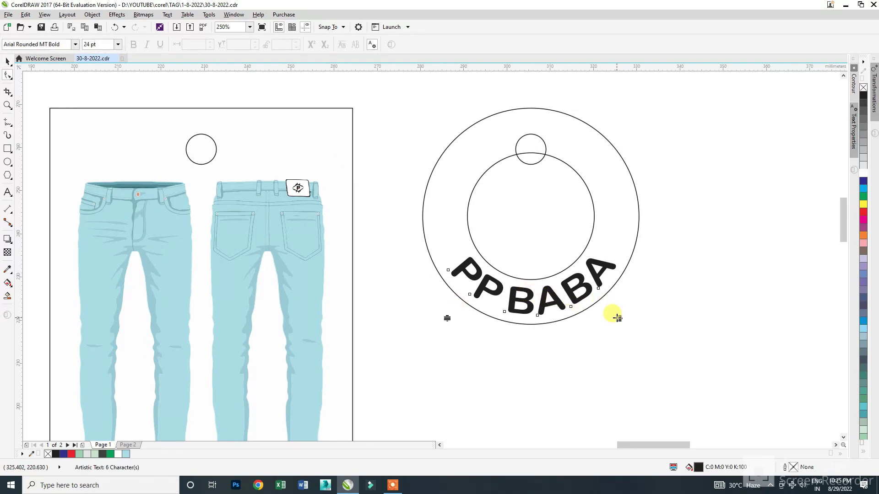
{"action": "left_click_drag", "start_coordinate": [618, 318], "coordinate": [625, 318]}
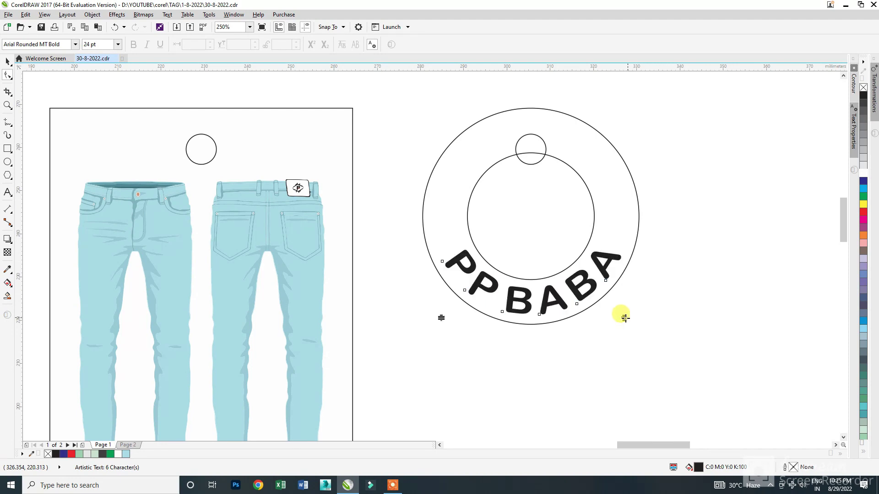
{"action": "key", "text": "space"}
{"action": "left_click", "coordinate": [416, 226]}
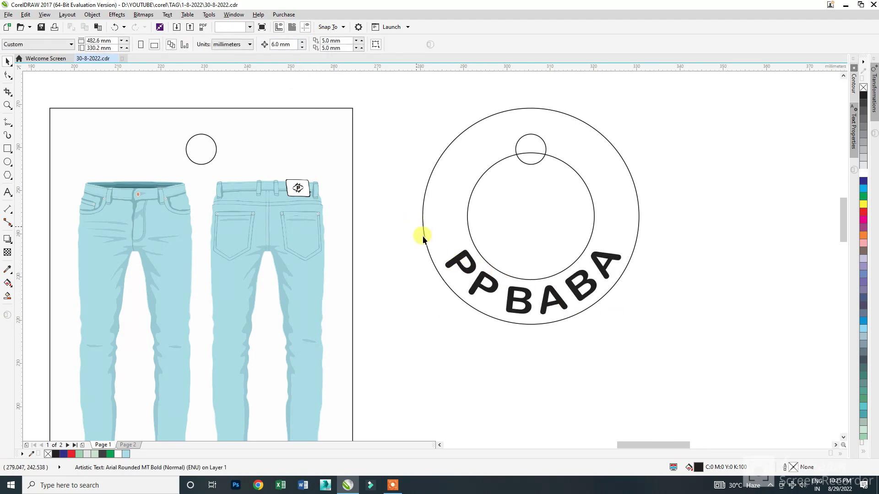
Set the curved PP BABA text's font size to 28 pt
{"action": "left_click", "coordinate": [452, 262]}
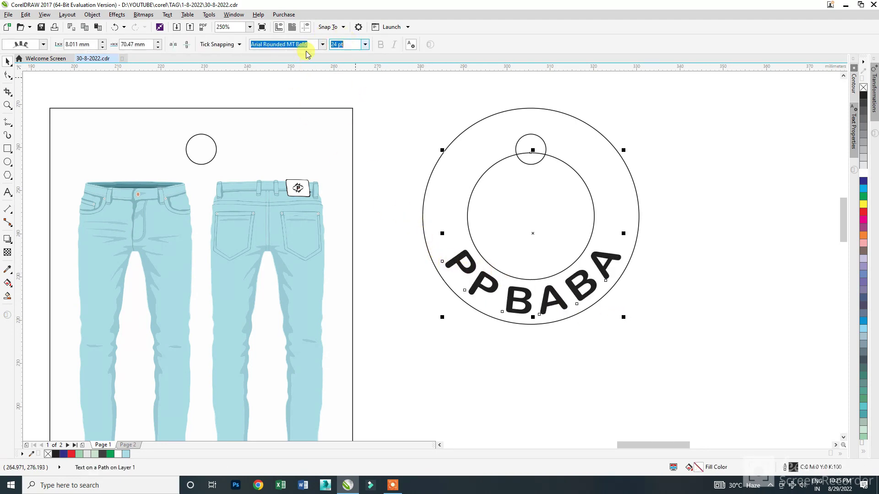
{"action": "type", "text": "28"}
{"action": "key", "text": "Return"}
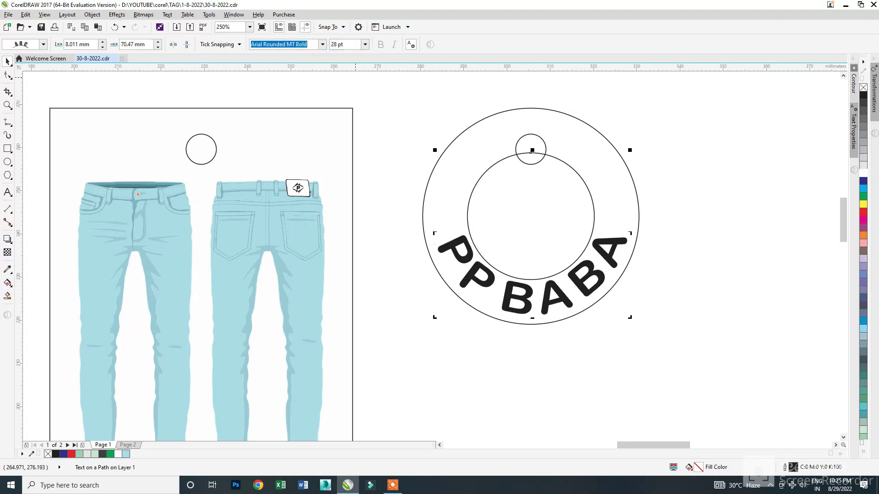
{"action": "left_click", "coordinate": [411, 355]}
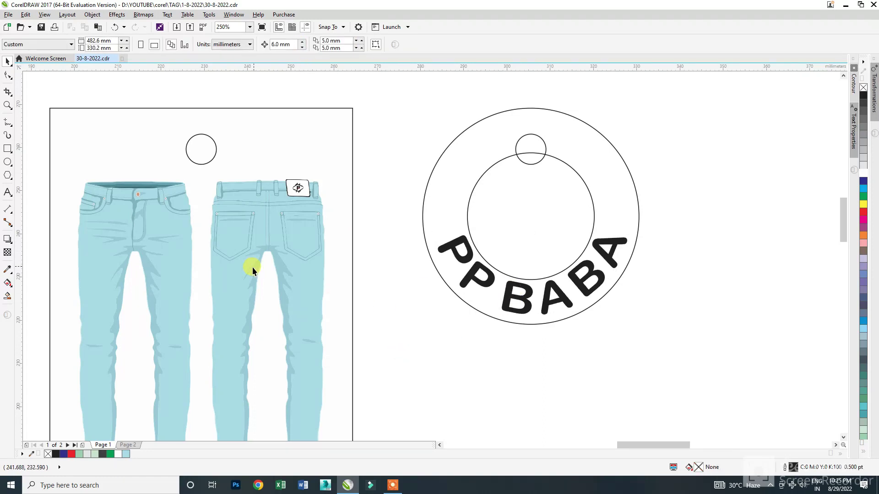
Fill the large outer circle with the light blue sampled from the jeans and bring its hanging hole to the front
{"action": "left_click", "coordinate": [7, 269]}
{"action": "left_click", "coordinate": [228, 276]}
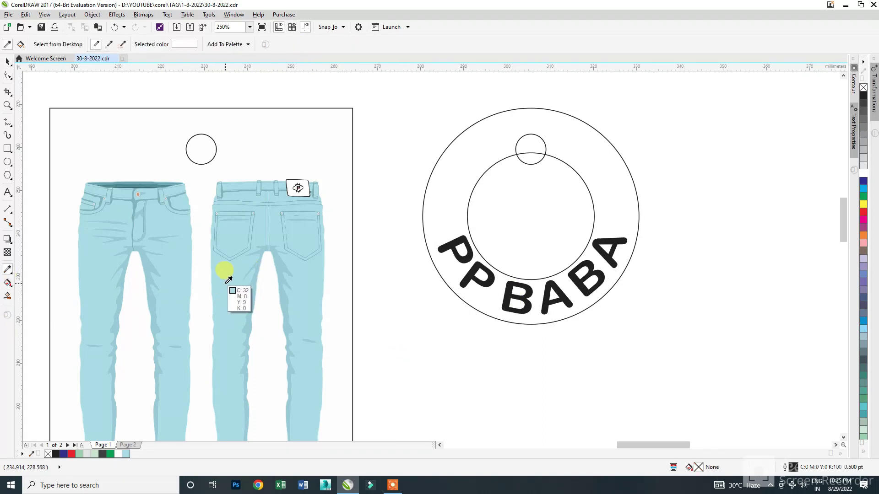
{"action": "left_click", "coordinate": [438, 215]}
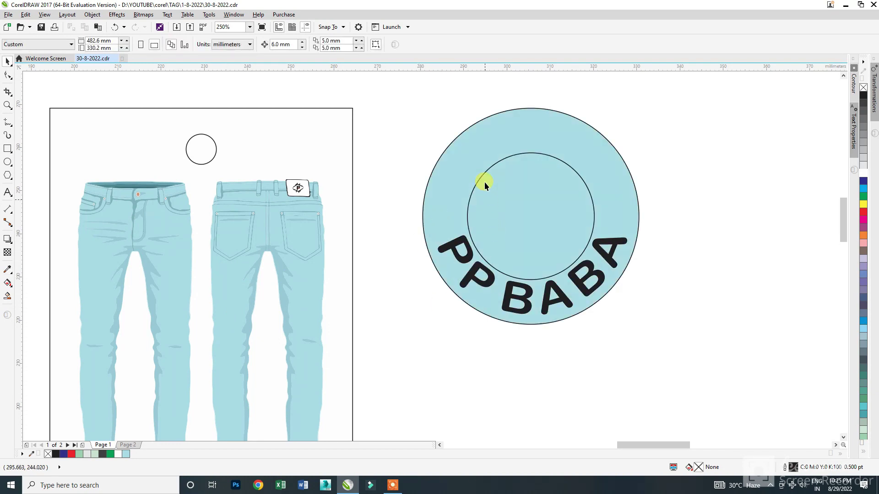
{"action": "left_click_drag", "start_coordinate": [602, 239], "coordinate": [603, 239]}
{"action": "key", "text": "shift+Page_Up"}
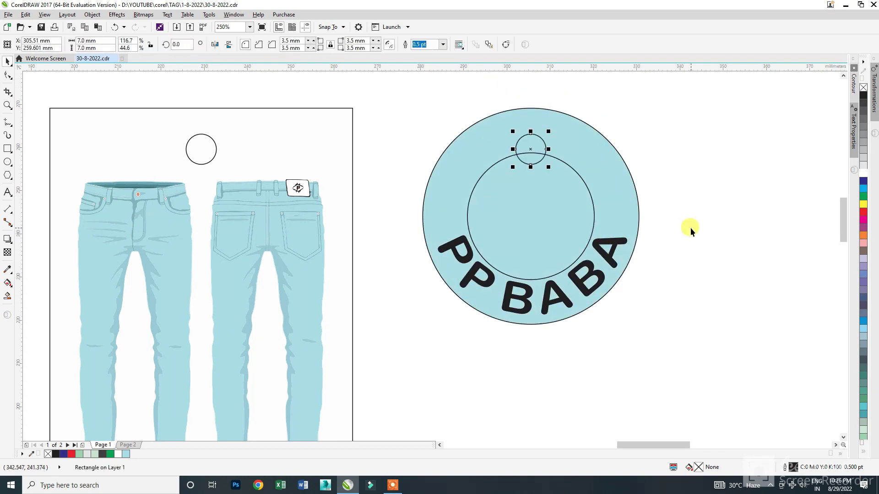
Shrink the inner circle carrying the curved PP BABA text about its centre to about 28.2 mm in diameter
{"action": "left_click", "coordinate": [687, 231]}
{"action": "left_click", "coordinate": [566, 168]}
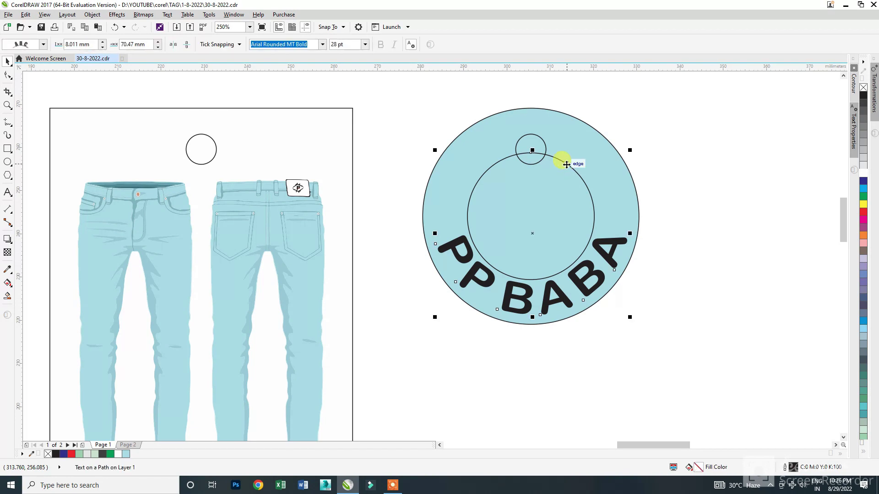
{"action": "scroll", "coordinate": [611, 293], "scroll_direction": "up", "scroll_amount": 2}
{"action": "scroll", "coordinate": [613, 261], "scroll_direction": "down", "scroll_amount": 1}
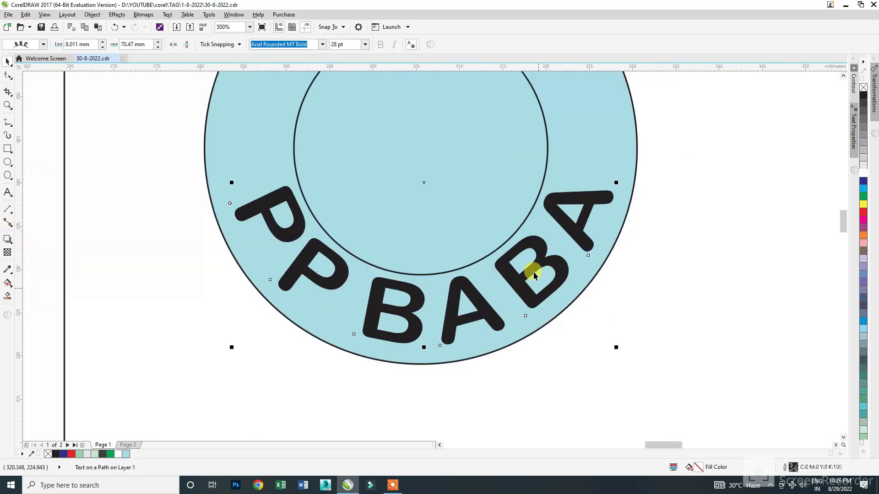
{"action": "left_click", "coordinate": [527, 265]}
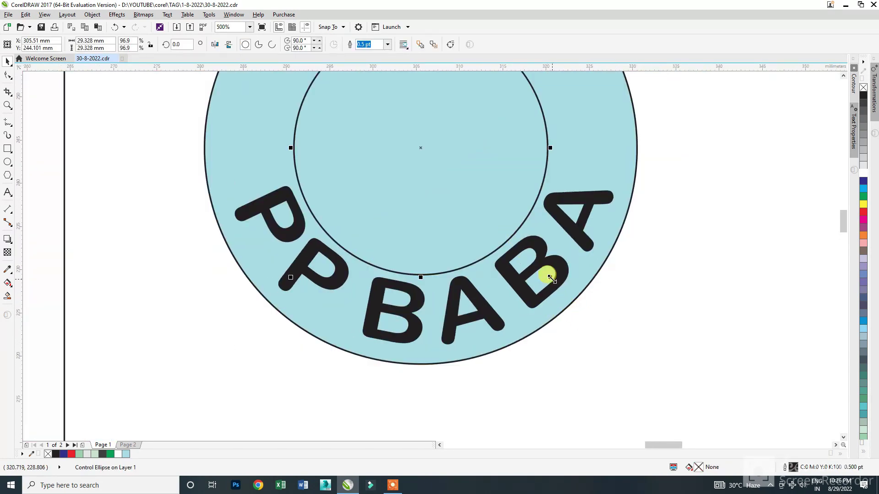
{"action": "left_click_drag", "start_coordinate": [550, 277], "coordinate": [545, 274]}
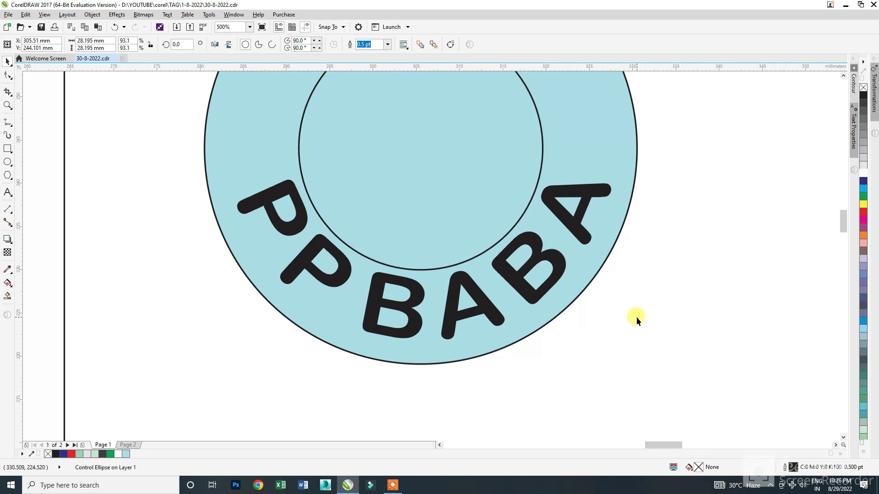
{"action": "left_click", "coordinate": [637, 317]}
{"action": "scroll", "coordinate": [421, 303], "scroll_direction": "down", "scroll_amount": 1}
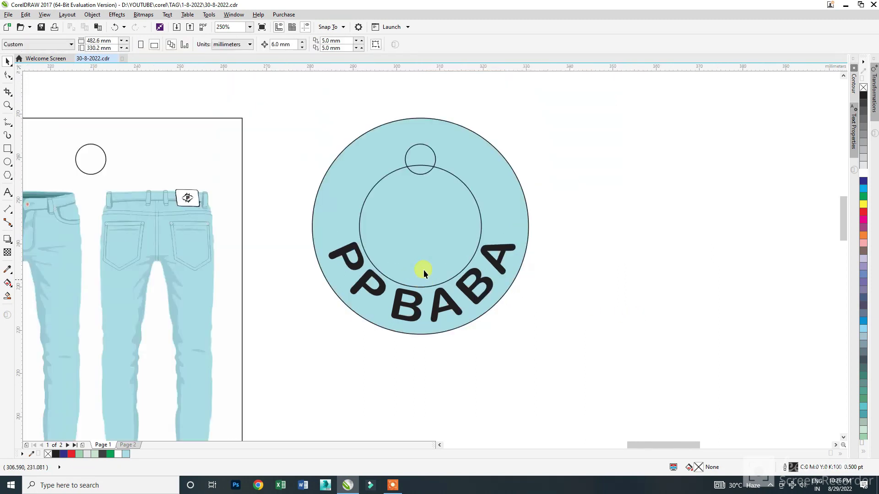
Separate the curved PP BABA text from its circle path while keeping the lettering in place
{"action": "left_click", "coordinate": [361, 212]}
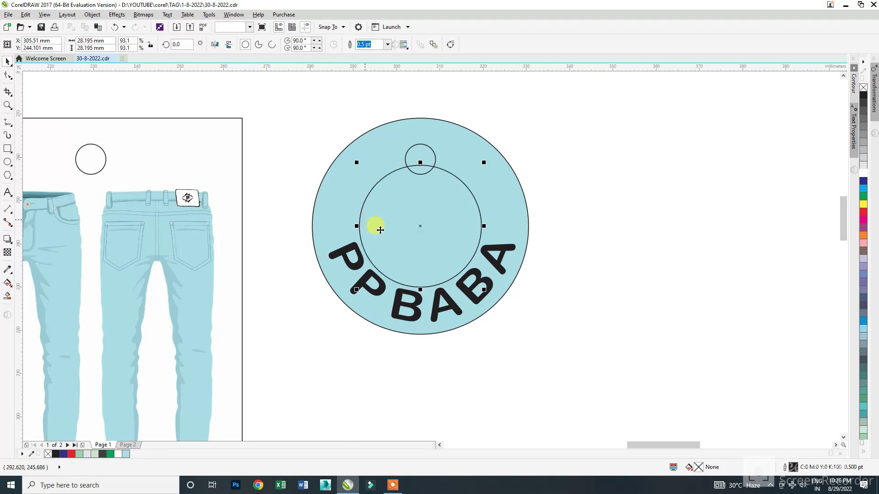
{"action": "left_click_drag", "start_coordinate": [476, 285], "coordinate": [519, 338]}
{"action": "key", "text": "ctrl+z"}
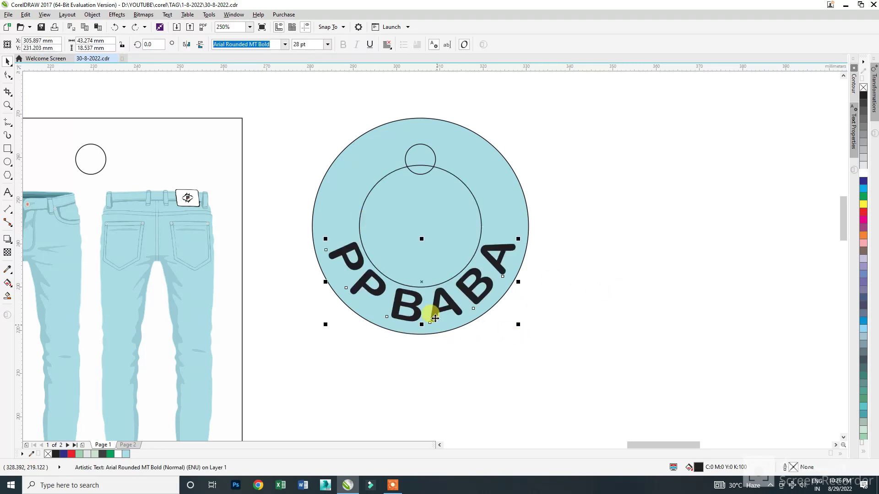
{"action": "left_click", "coordinate": [583, 333]}
Place a copy of the diamond-shaped PP logo in the centre of the round tag's inner circle
{"action": "scroll", "coordinate": [583, 327], "scroll_direction": "down", "scroll_amount": 3}
{"action": "scroll", "coordinate": [378, 269], "scroll_direction": "up", "scroll_amount": 3}
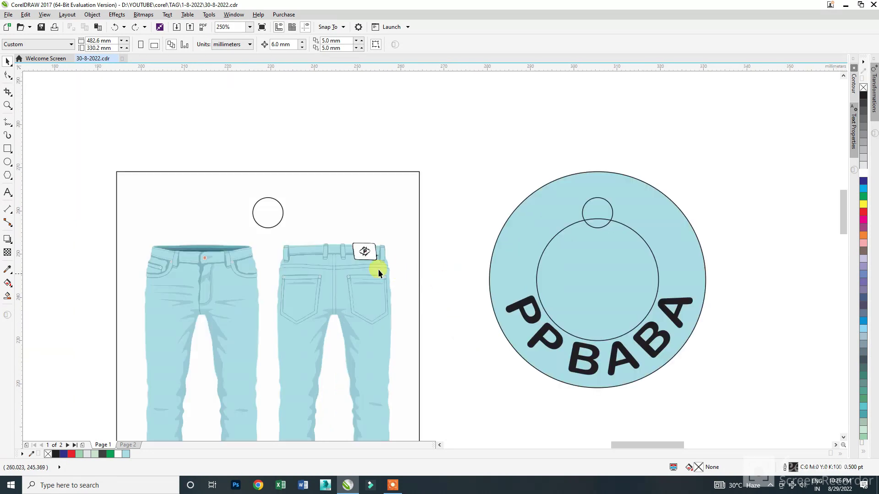
{"action": "left_click_drag", "start_coordinate": [363, 258], "coordinate": [644, 334]}
{"action": "left_click", "coordinate": [616, 283]}
{"action": "key", "text": "Escape"}
Set the outline width of the inner circle around the logo to 3.0 pt
{"action": "left_click", "coordinate": [614, 223]}
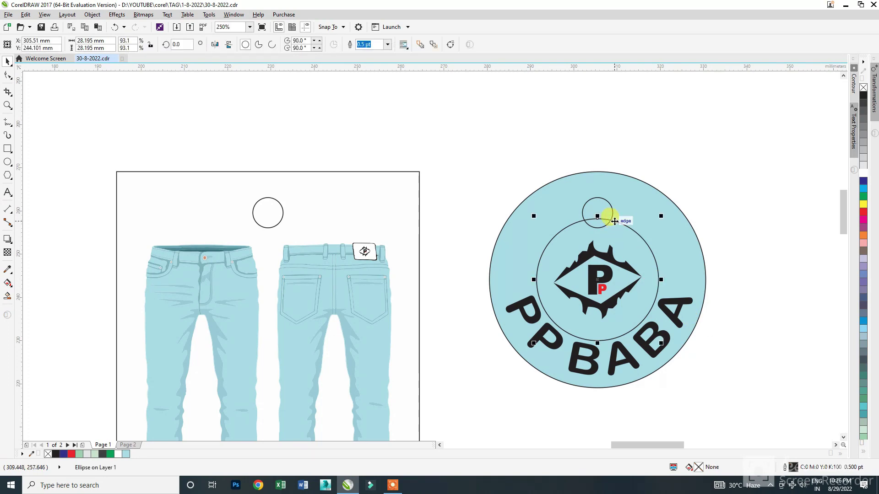
{"action": "scroll", "coordinate": [646, 281], "scroll_direction": "up", "scroll_amount": 3}
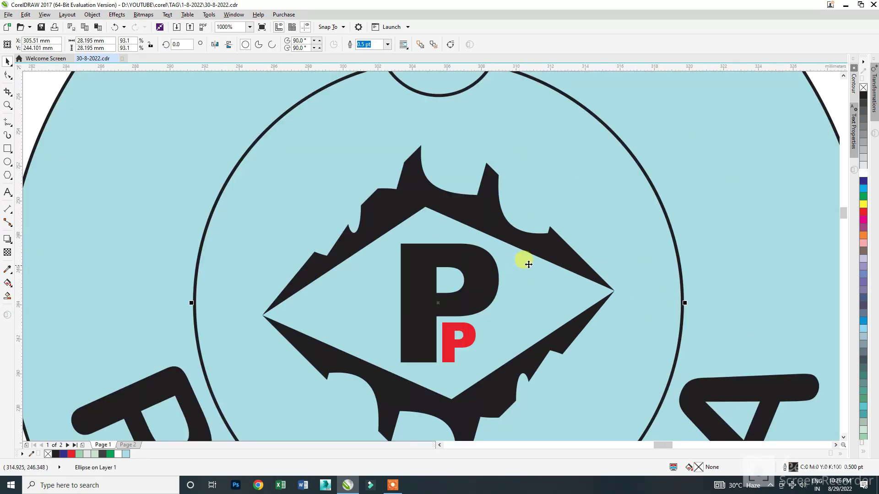
{"action": "left_click", "coordinate": [543, 247]}
{"action": "left_click_drag", "start_coordinate": [616, 142], "coordinate": [611, 155]}
{"action": "left_click", "coordinate": [626, 151]}
{"action": "scroll", "coordinate": [530, 166], "scroll_direction": "down", "scroll_amount": 3}
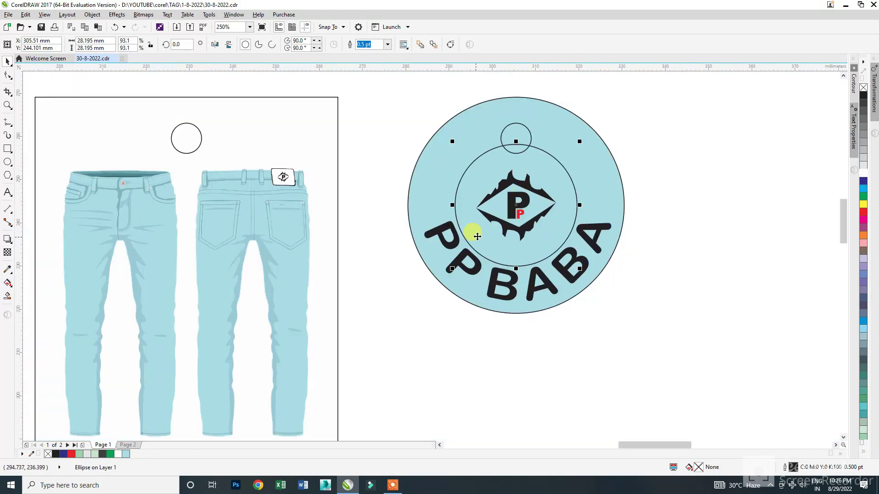
{"action": "scroll", "coordinate": [549, 151], "scroll_direction": "up", "scroll_amount": 2}
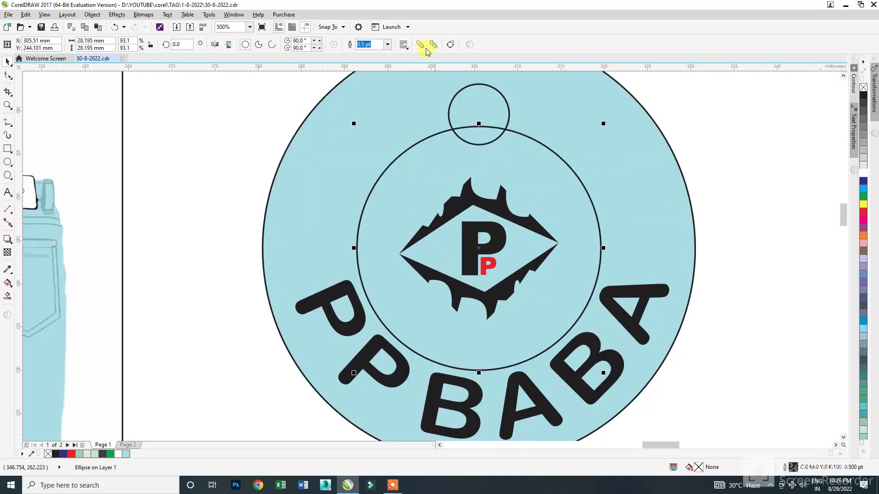
{"action": "left_click", "coordinate": [388, 45]}
{"action": "left_click", "coordinate": [371, 106]}
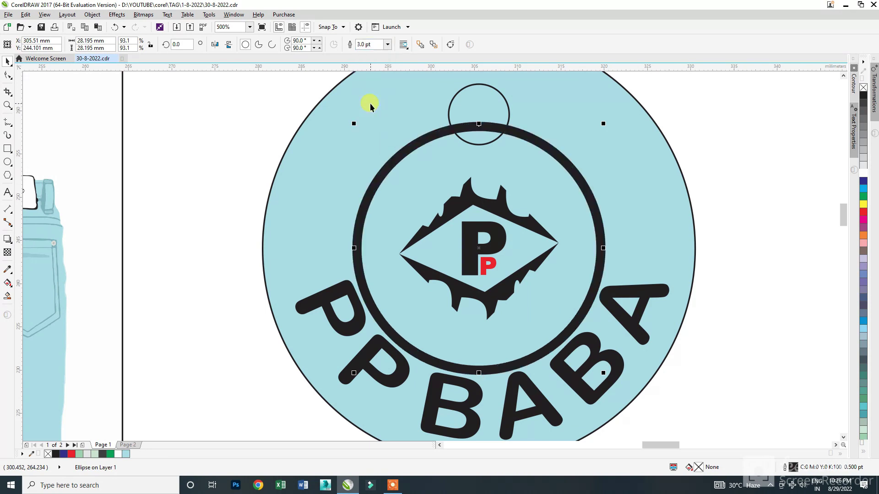
Shrink the inner circle about its centre to about 25.9 mm and colour its outline red
{"action": "left_click_drag", "start_coordinate": [603, 373], "coordinate": [591, 366]}
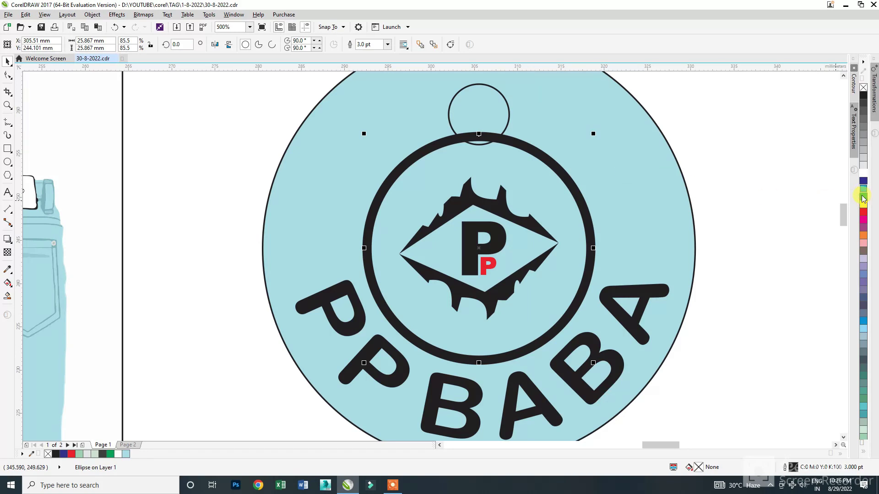
{"action": "right_click", "coordinate": [863, 213]}
{"action": "left_click", "coordinate": [772, 200]}
{"action": "scroll", "coordinate": [605, 205], "scroll_direction": "down", "scroll_amount": 1}
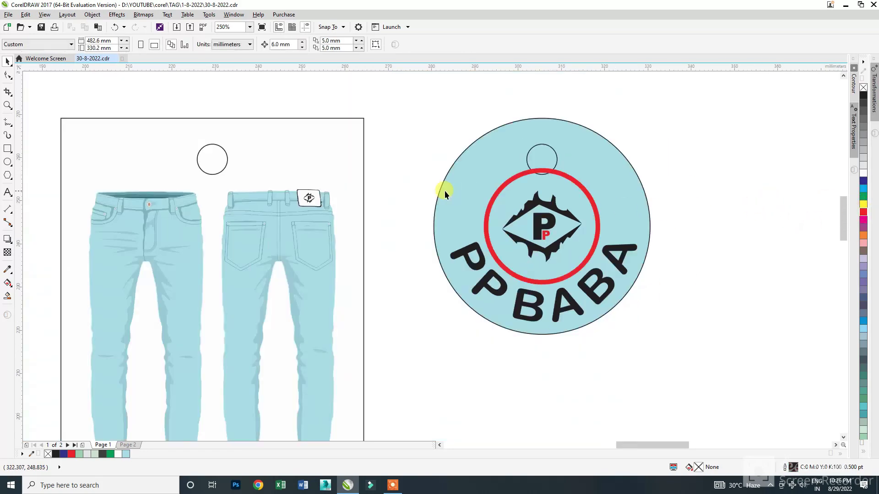
Duplicate the round tag's hanging hole as a concentric circle about 10.3 mm in diameter
{"action": "scroll", "coordinate": [580, 191], "scroll_direction": "up", "scroll_amount": 2}
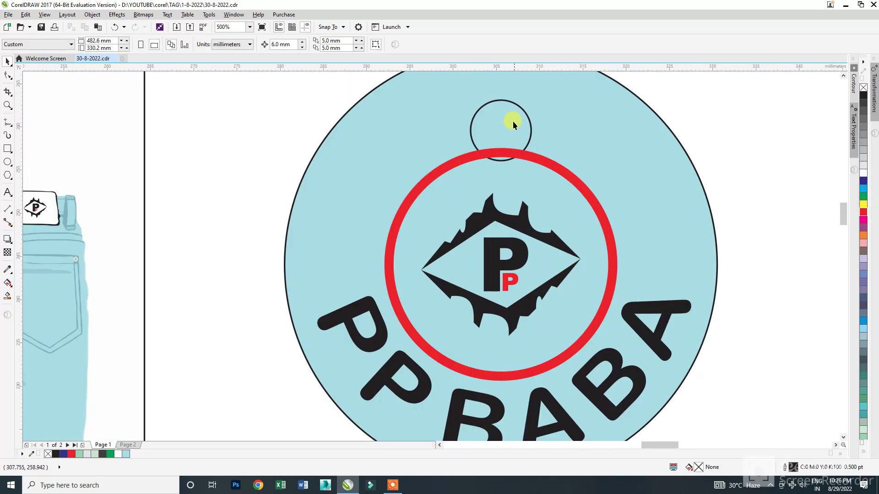
{"action": "left_click", "coordinate": [525, 114]}
{"action": "left_click_drag", "start_coordinate": [534, 163], "coordinate": [548, 178]}
Fill the enlarged hole circle with the tag's light blue and remove its outline so it masks the red ring
{"action": "key", "text": "i"}
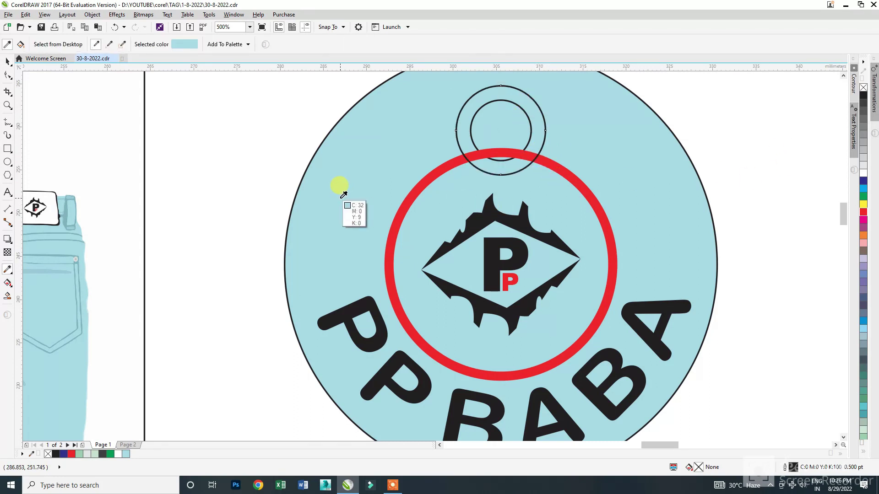
{"action": "left_click", "coordinate": [339, 186]}
{"action": "left_click", "coordinate": [463, 133]}
{"action": "key", "text": "space"}
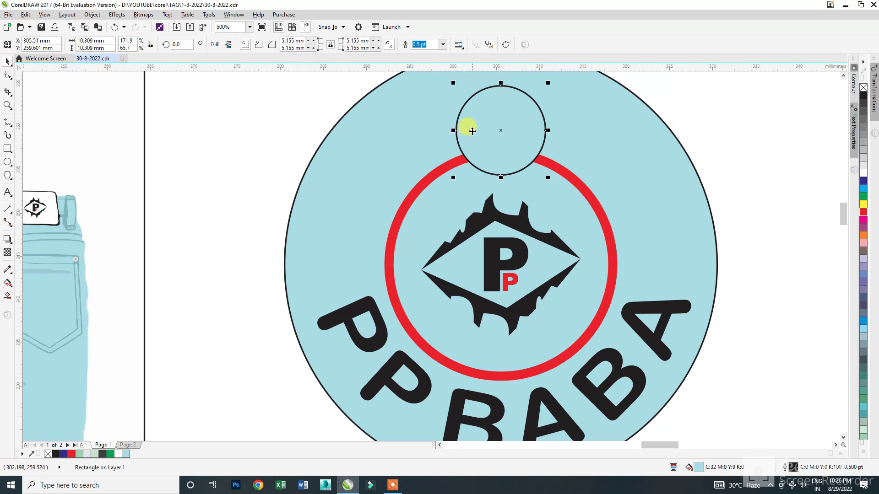
{"action": "right_click", "coordinate": [863, 89]}
{"action": "left_click", "coordinate": [787, 113]}
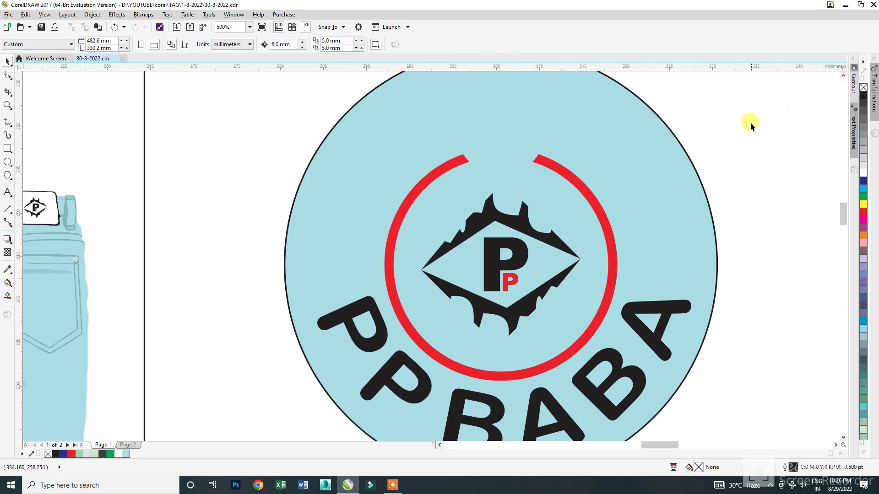
Bring the 7 mm hanging hole in front of the light blue mask and enlarge the mask slightly to widen the ring's gap
{"action": "left_click_drag", "start_coordinate": [715, 83], "coordinate": [414, 165]}
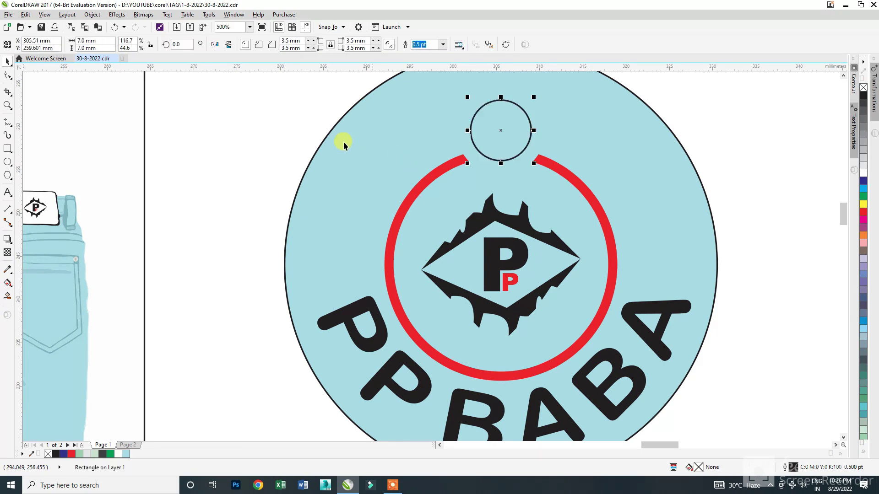
{"action": "left_click", "coordinate": [288, 120]}
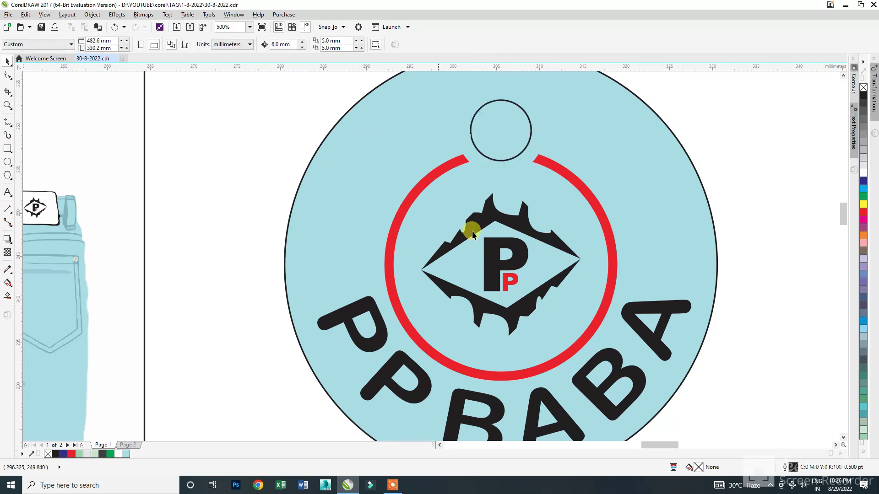
{"action": "left_click", "coordinate": [475, 158]}
{"action": "left_click_drag", "start_coordinate": [548, 178], "coordinate": [555, 184]}
{"action": "left_click", "coordinate": [713, 156]}
{"action": "scroll", "coordinate": [645, 182], "scroll_direction": "down", "scroll_amount": 2}
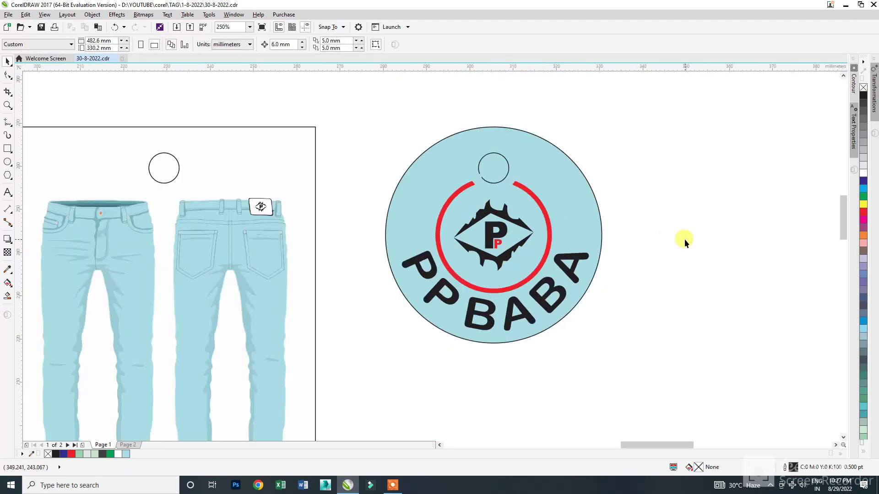
Select the complete round tag and centre it horizontally on the white jeans tag
{"action": "left_click_drag", "start_coordinate": [589, 262], "coordinate": [618, 281]}
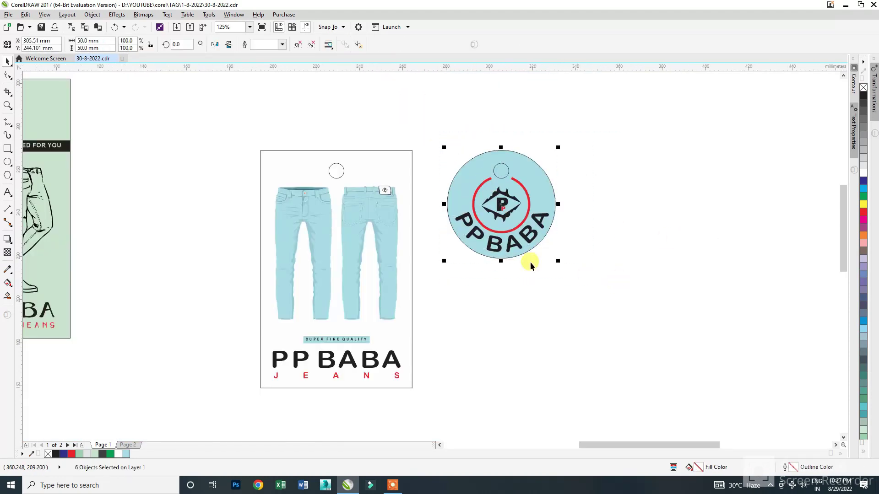
{"action": "left_click", "coordinate": [413, 176], "text": "shift"}
{"action": "key", "text": "c"}
{"action": "left_click", "coordinate": [532, 188]}
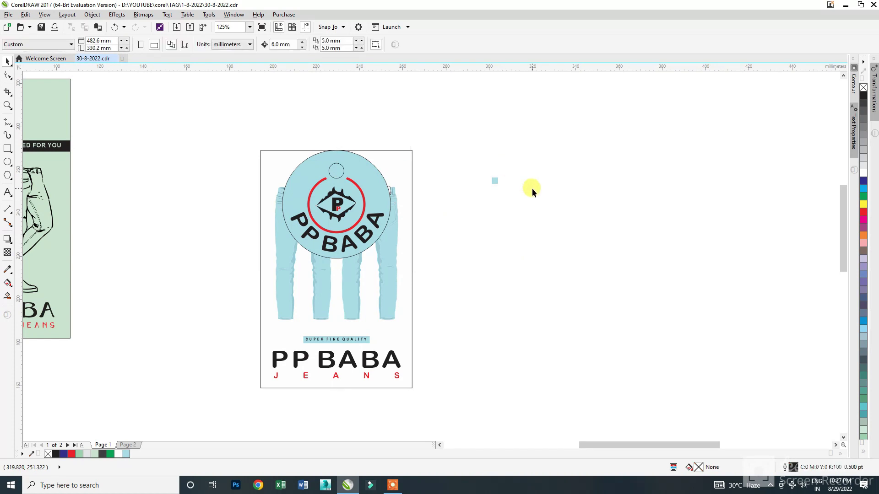
Move the grouped round tag's rotation centre to its top edge and rotate it clockwise over the white tag's upper-left corner
{"action": "scroll", "coordinate": [533, 191], "scroll_direction": "down", "scroll_amount": 2}
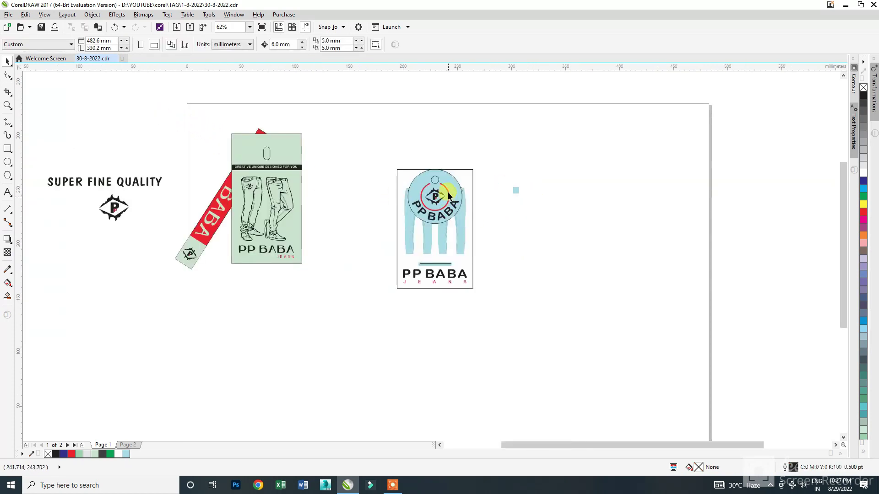
{"action": "left_click", "coordinate": [435, 179]}
{"action": "scroll", "coordinate": [434, 179], "scroll_direction": "up", "scroll_amount": 2}
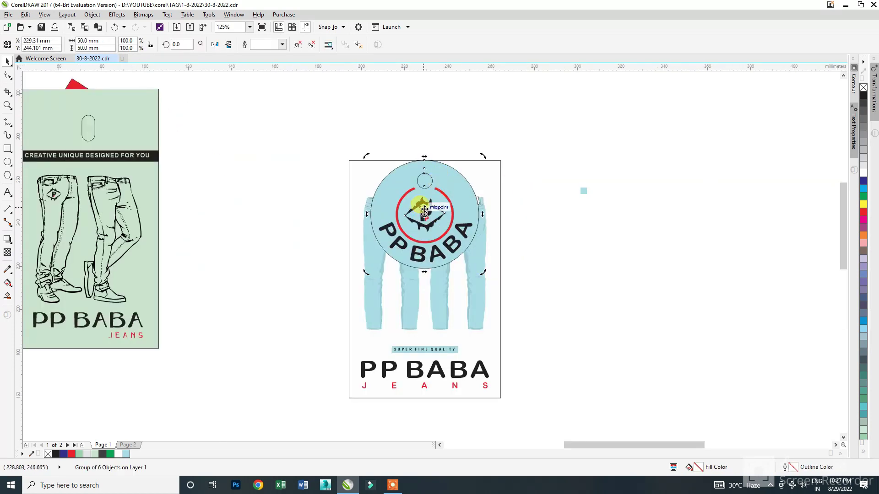
{"action": "left_click_drag", "start_coordinate": [424, 160], "coordinate": [424, 160]}
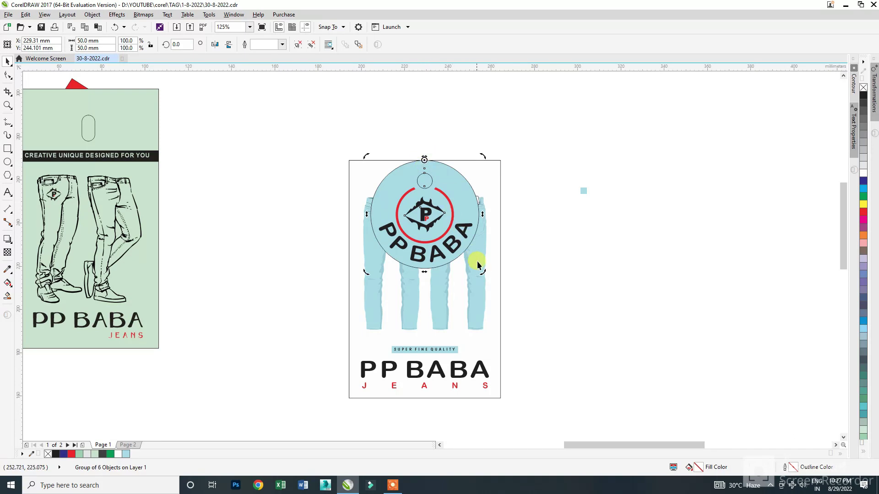
{"action": "left_click_drag", "start_coordinate": [485, 273], "coordinate": [403, 265]}
{"action": "left_click", "coordinate": [604, 239]}
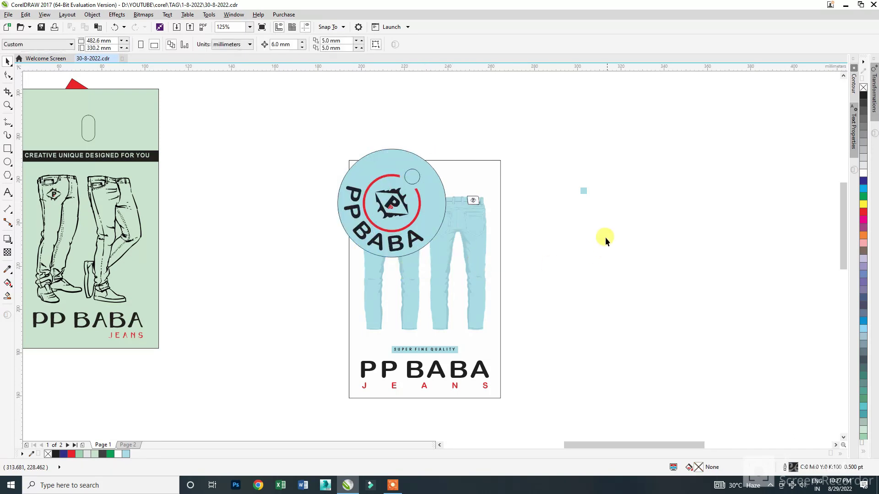
Select the white tag together with its round tag and move both farther right on the page
{"action": "scroll", "coordinate": [564, 214], "scroll_direction": "down", "scroll_amount": 2}
{"action": "left_click_drag", "start_coordinate": [448, 173], "coordinate": [563, 329]}
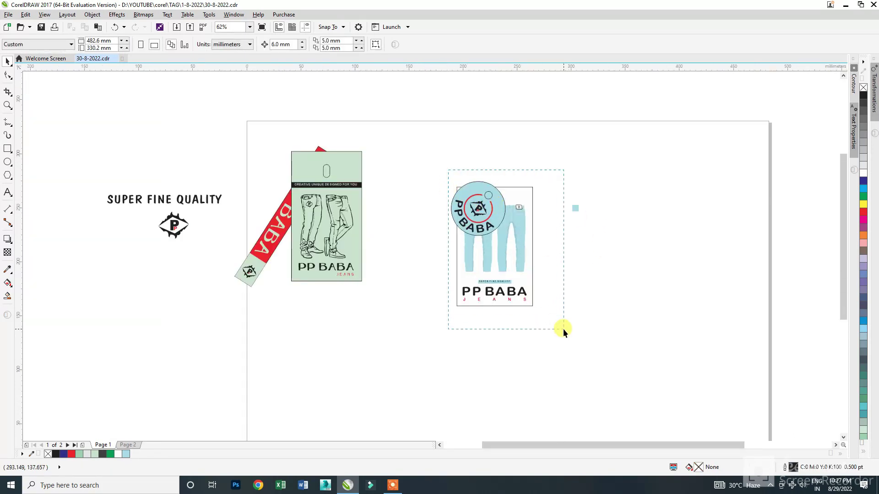
{"action": "left_click_drag", "start_coordinate": [513, 258], "coordinate": [584, 280]}
Delete the spare SUPER FINE QUALITY text and the PP logo lying outside the page
{"action": "left_click_drag", "start_coordinate": [252, 253], "coordinate": [251, 254]}
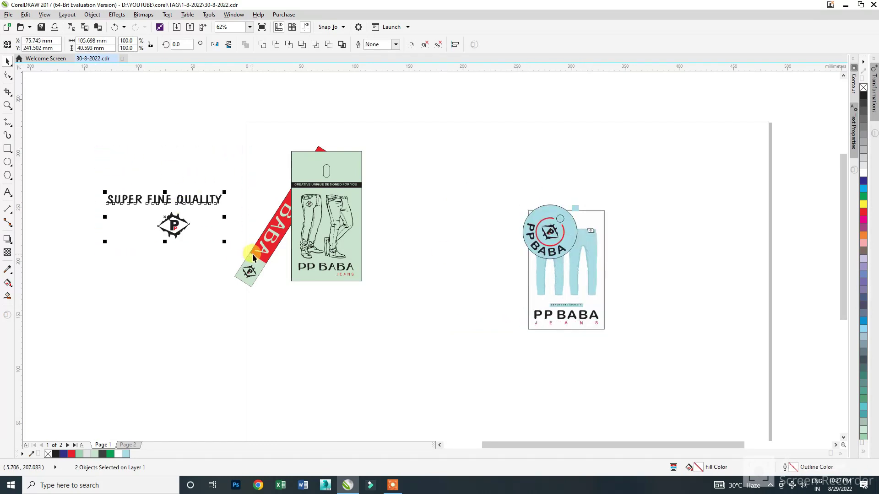
{"action": "key", "text": "Delete"}
Group the green tag with its red strap, then group the white and round tags and centre them on the page
{"action": "left_click_drag", "start_coordinate": [231, 138], "coordinate": [414, 355]}
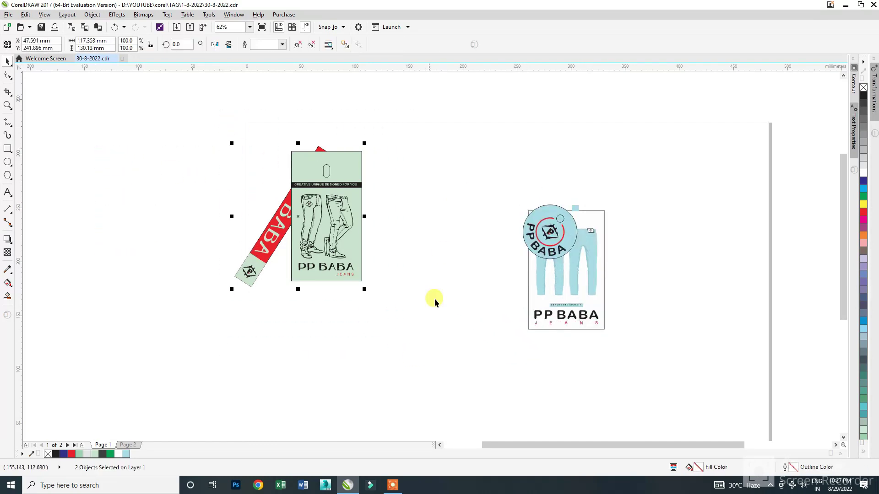
{"action": "left_click_drag", "start_coordinate": [459, 191], "coordinate": [654, 378]}
{"action": "key", "text": "p"}
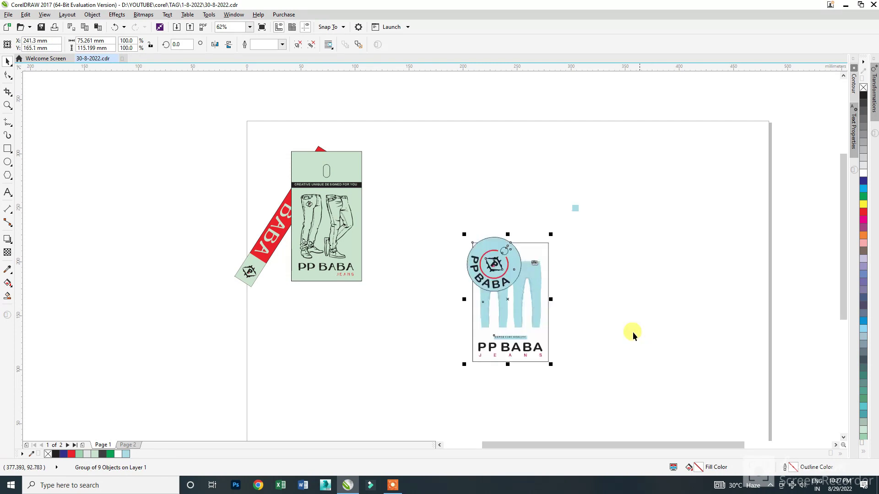
Move the green tag and its red strap beside the white tag and align the two groups along their tops
{"action": "left_click_drag", "start_coordinate": [333, 235], "coordinate": [426, 335]}
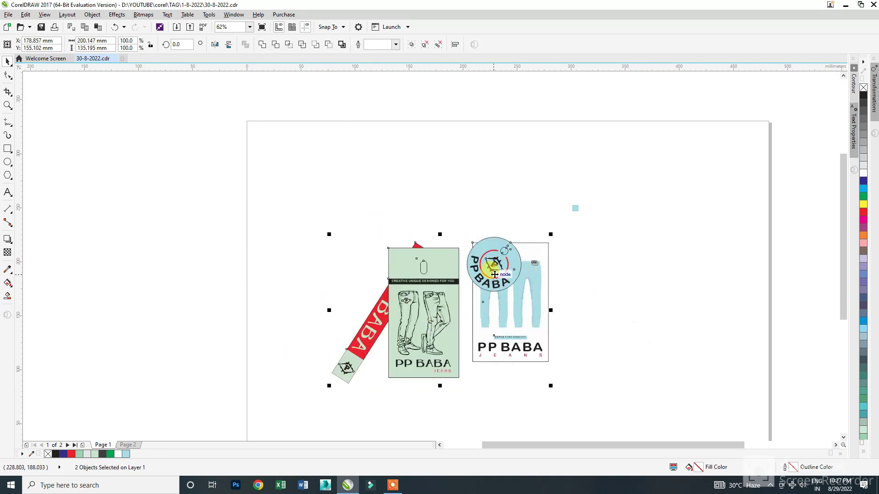
{"action": "key", "text": "Up"}
{"action": "left_click", "coordinate": [335, 209]}
{"action": "left_click_drag", "start_coordinate": [633, 390], "coordinate": [635, 391]}
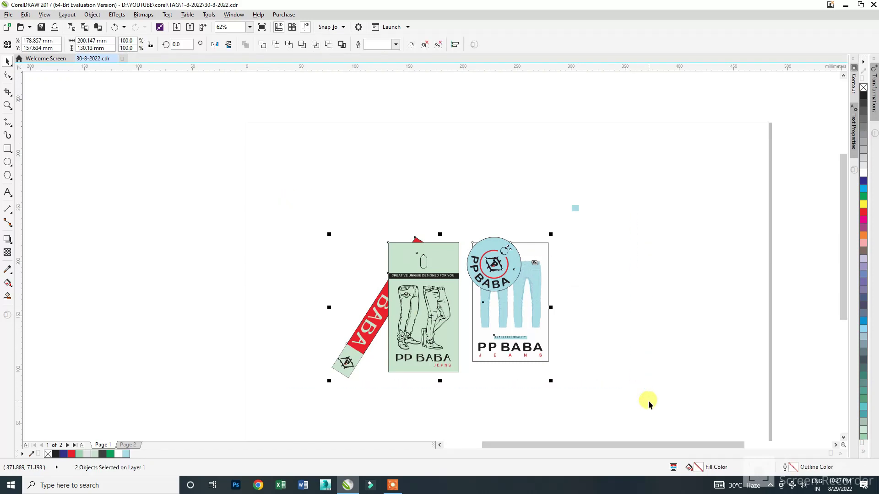